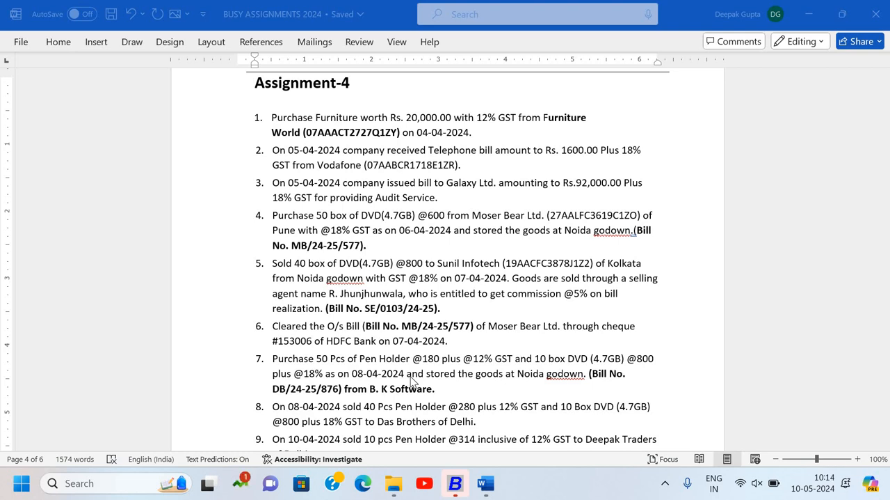
# - Read through the Assignment-4 transactions and the Display Report list, enlarging the document to 140%
pyautogui.scroll(-4, 376, 326)
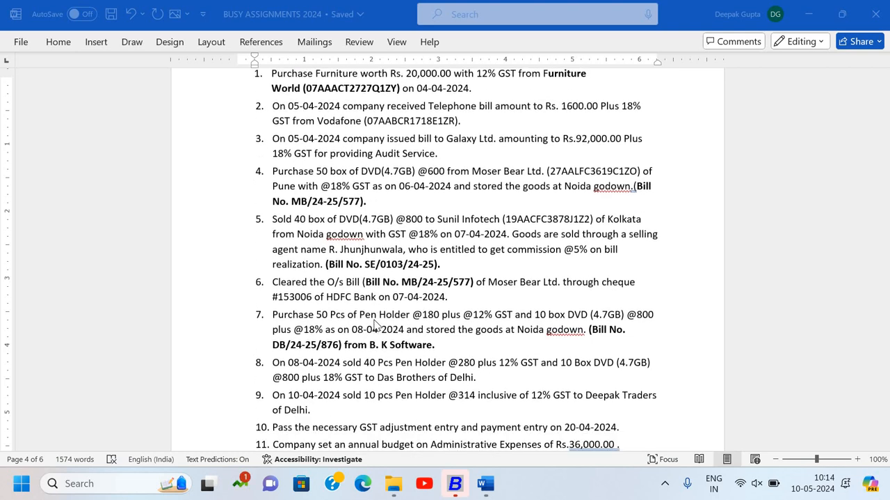
pyautogui.scroll(-3, 376, 322)
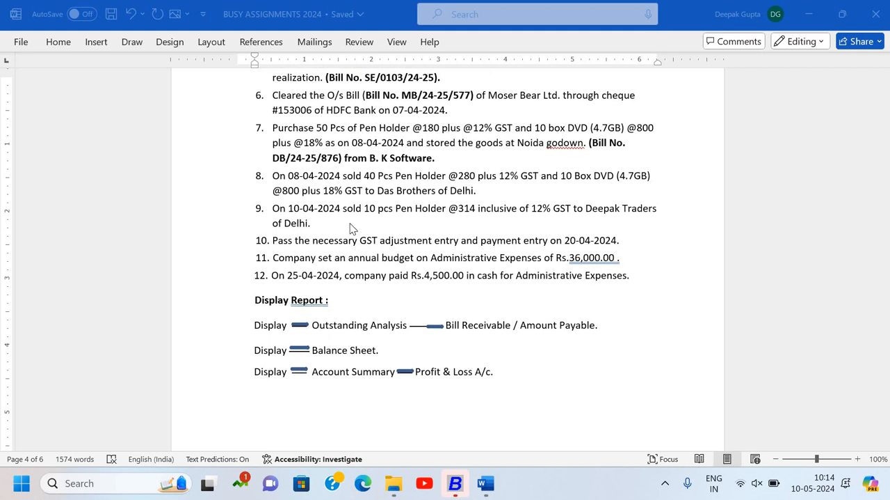
pyautogui.click(351, 224)
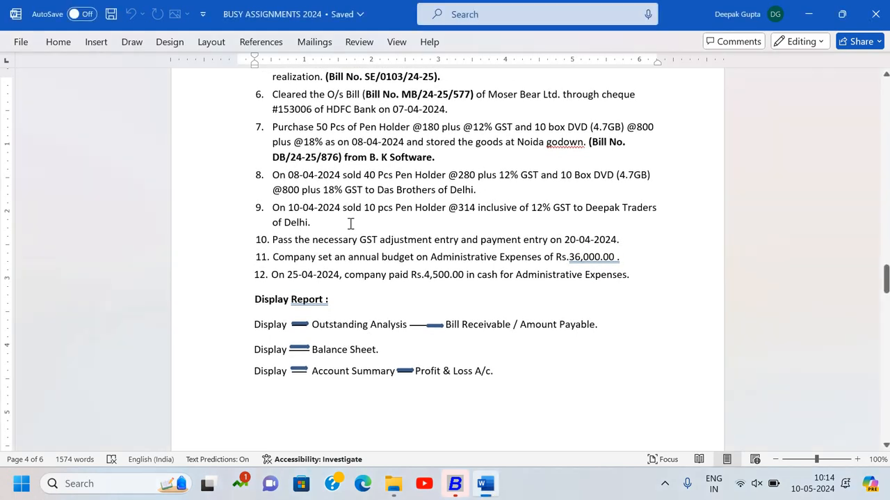
pyautogui.scroll(1, 355, 224)
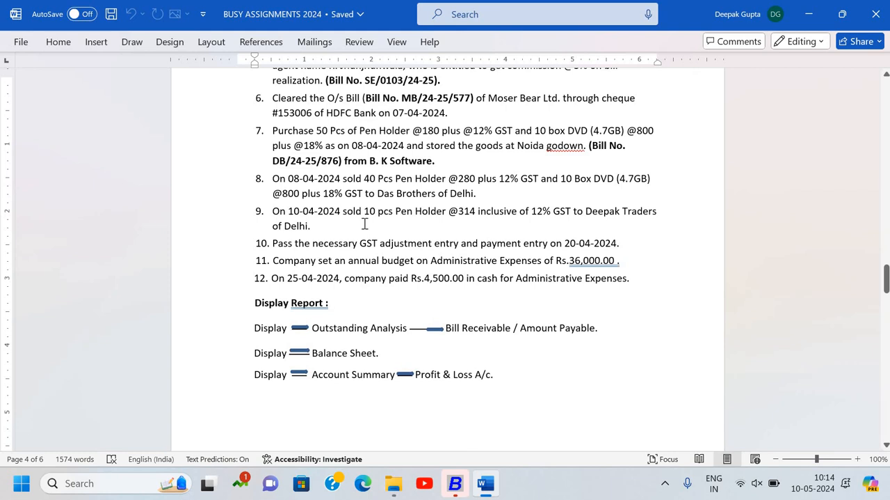
pyautogui.click(858, 458)
pyautogui.click(858, 459)
pyautogui.click(858, 458)
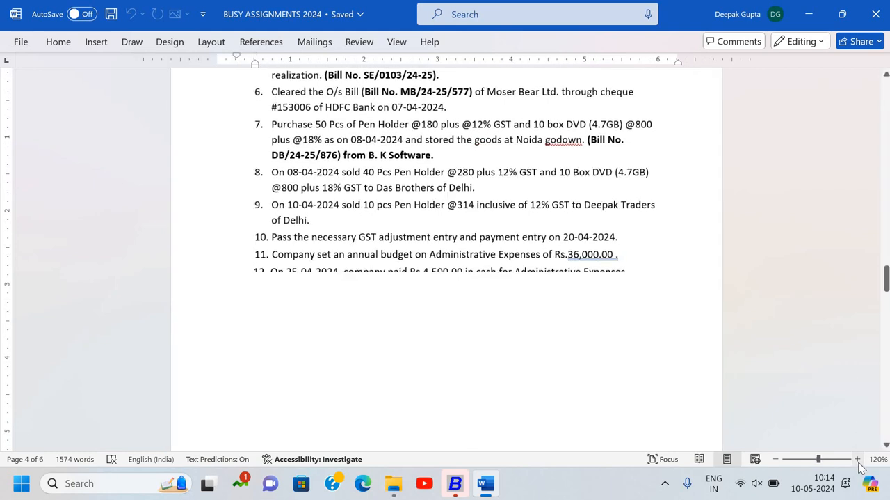
pyautogui.click(858, 458)
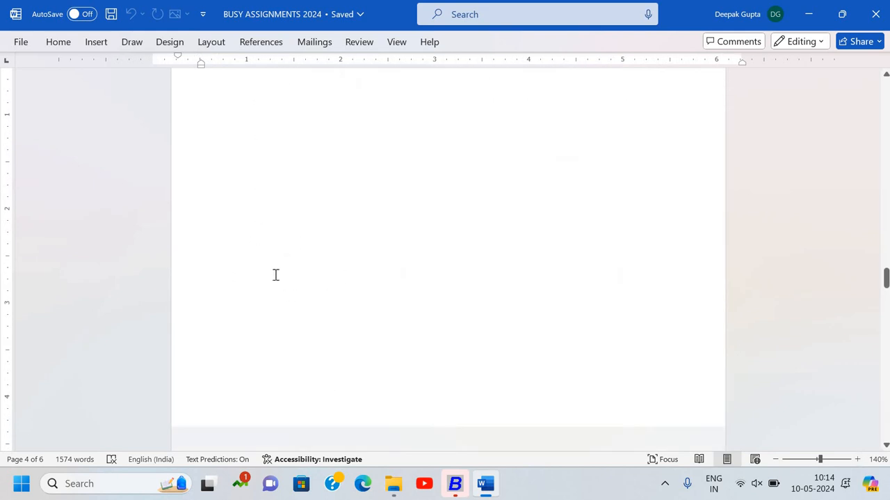
# - Switch to Busy, accept starting in Demo Mode, and open the Signotech System company from the company list
pyautogui.click(460, 489)
pyautogui.press('Return')
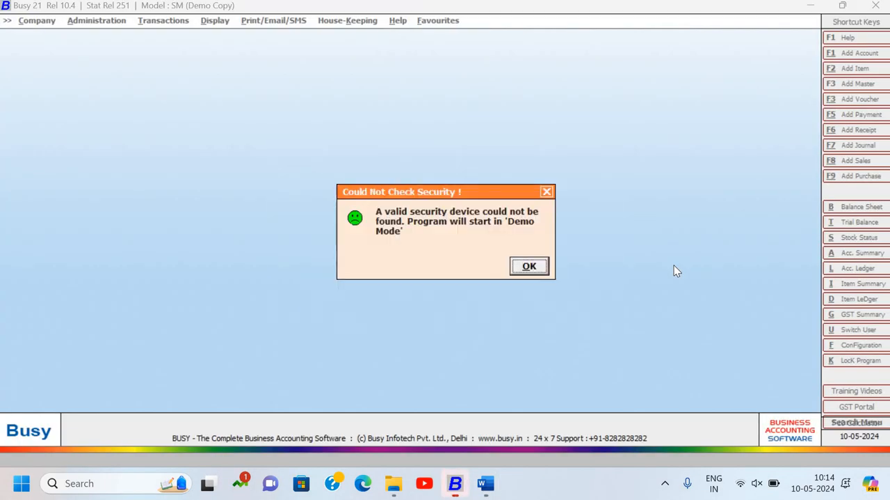
pyautogui.press('Return')
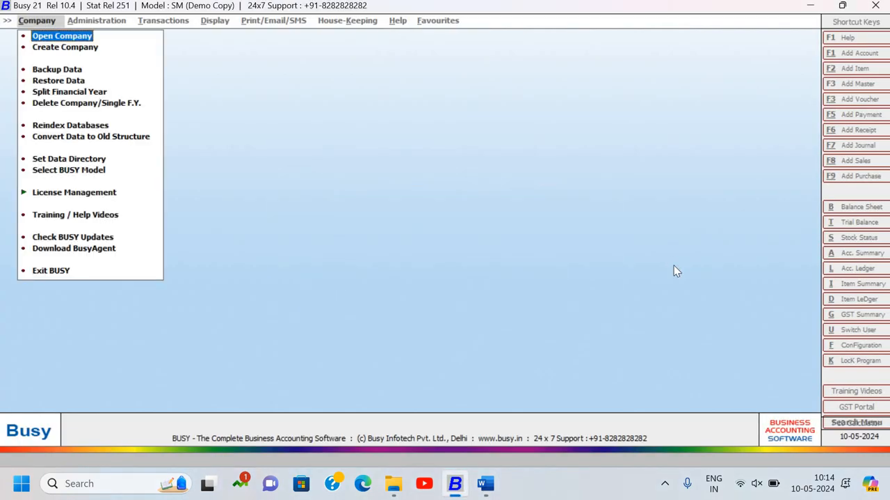
pyautogui.press('Return')
pyautogui.press('Down')
pyautogui.press('Down')
pyautogui.press('Down')
pyautogui.press('Down')
pyautogui.press('Down')
pyautogui.press('Down')
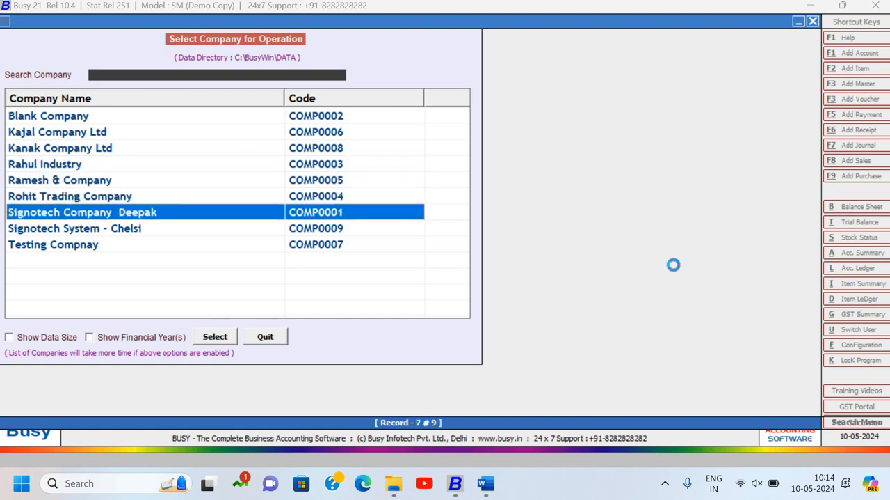
pyautogui.press('Down')
pyautogui.press('Return')
# - Log in to the selected company with its user name and the account password
pyautogui.write('c')
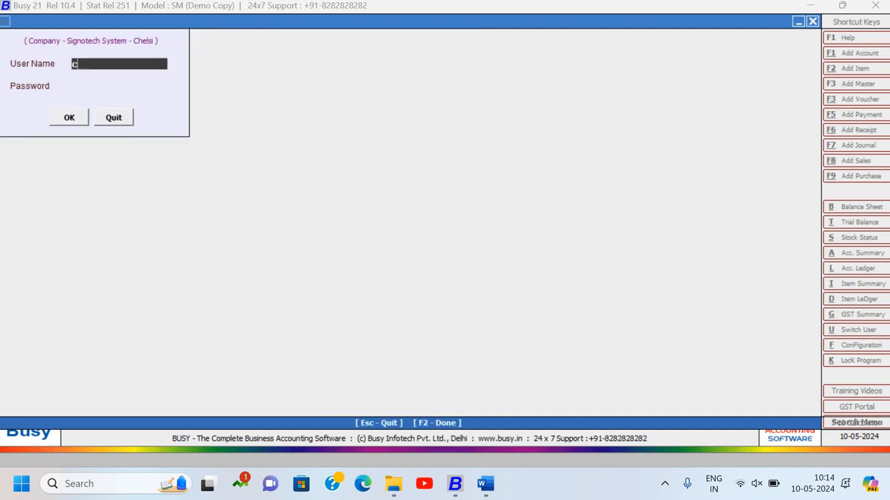
pyautogui.write('helsi')
pyautogui.press('Return')
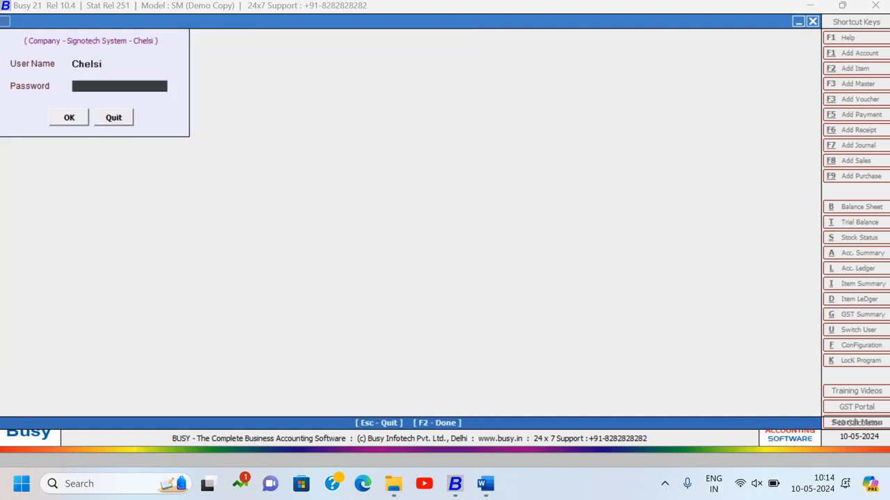
pyautogui.write('***')
pyautogui.press('Return')
pyautogui.press('Return')
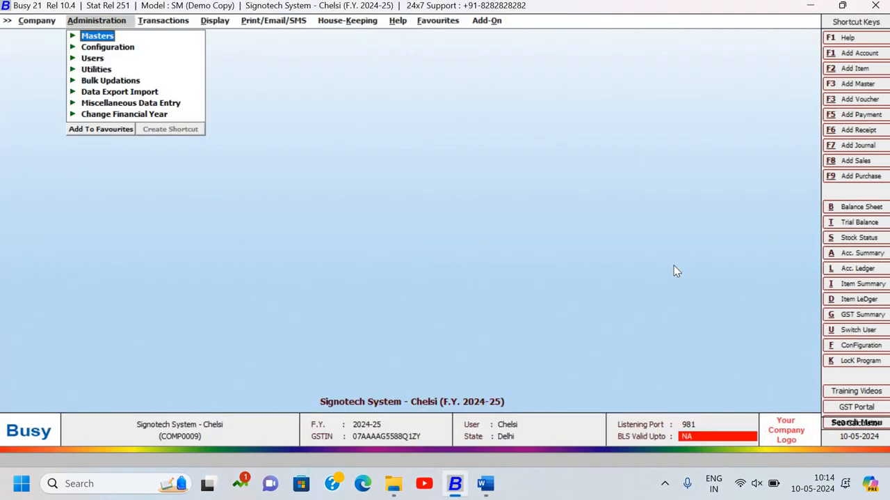
# - Display the Horizontal (Standard) Balance Sheet for 28-04-2024, keeping the default report options
pyautogui.press('Right')
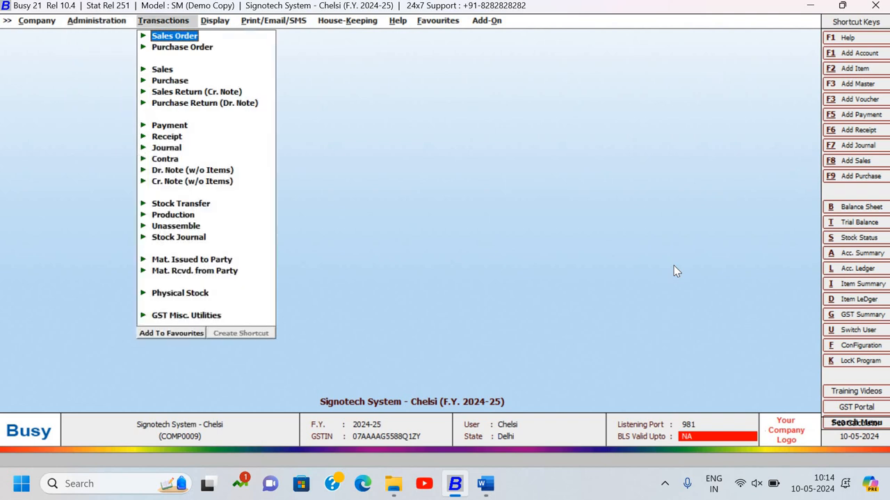
pyautogui.press('Right')
pyautogui.press('Return')
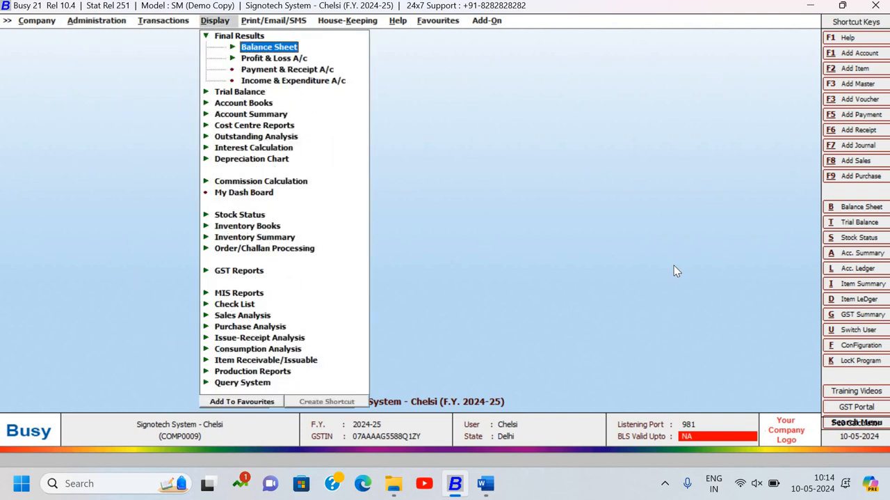
pyautogui.press('Return')
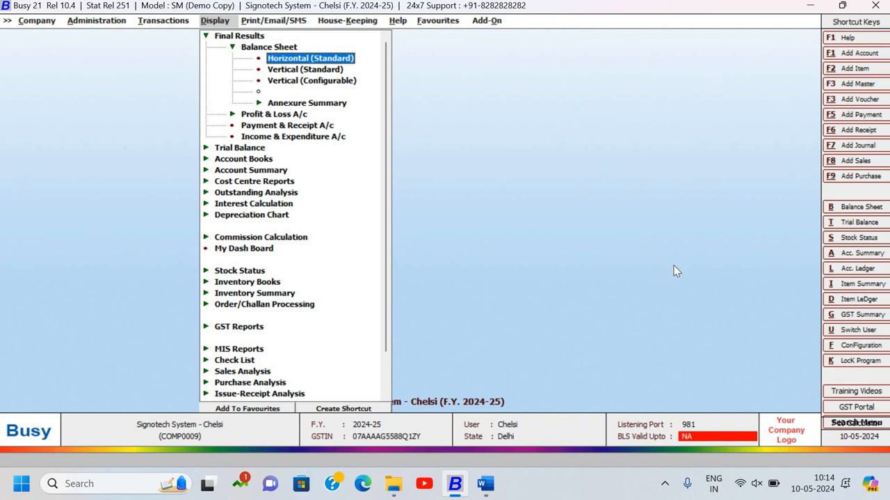
pyautogui.press('Return')
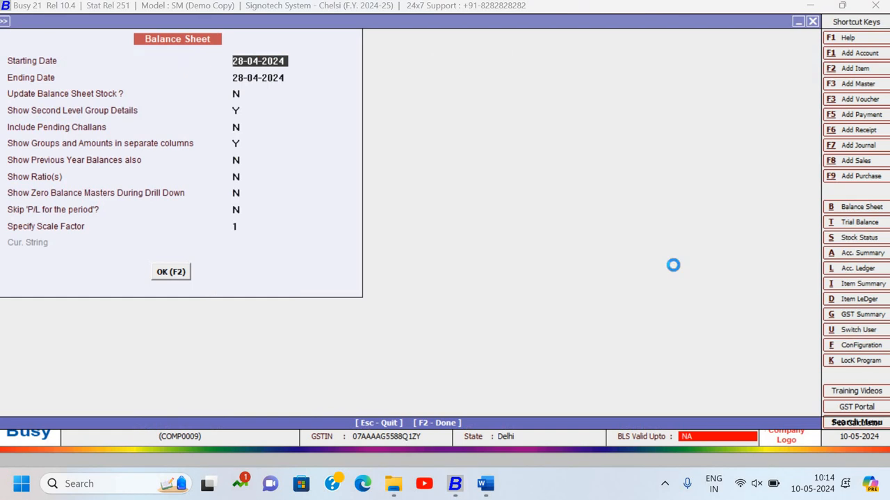
pyautogui.press('F2')
# - Drill down into the Duties & Taxes group under Current Liabilities in the balance sheet
pyautogui.press('Down')
pyautogui.press('Down')
pyautogui.press('Down')
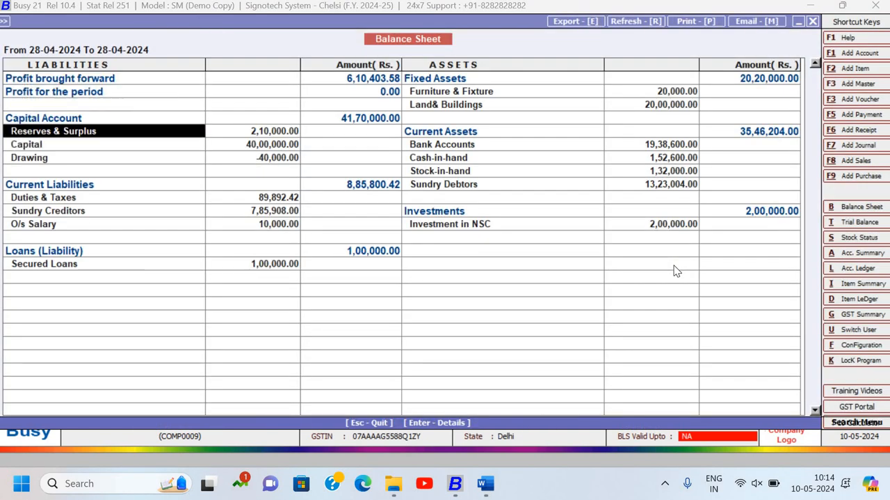
pyautogui.press('Down')
pyautogui.press('Down')
pyautogui.press('Down')
pyautogui.press('Down')
pyautogui.press('Down')
pyautogui.press('Right')
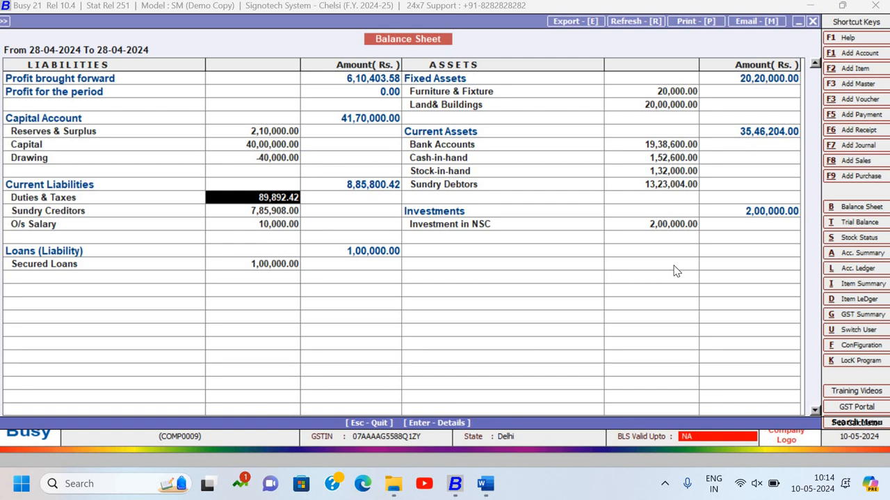
pyautogui.press('Left')
pyautogui.press('Return')
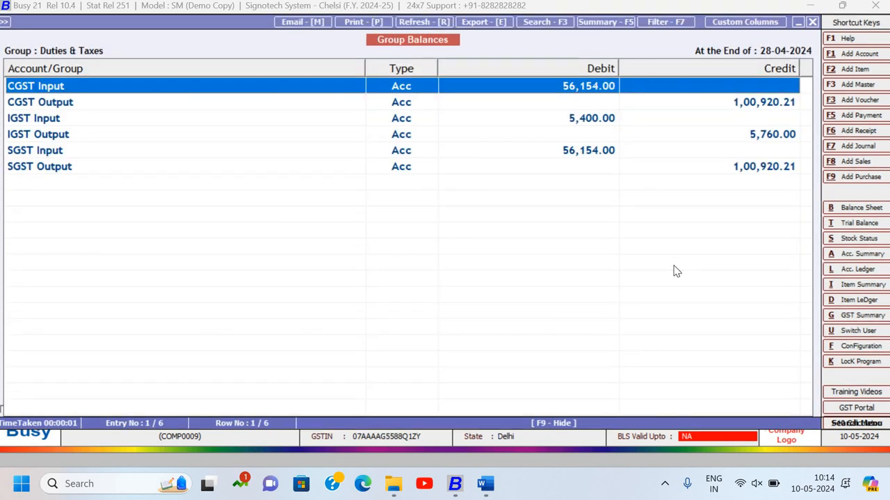
# - Examine the input and output balances of the CGST, IGST and SGST accounts in the Duties & Taxes group
pyautogui.press('Down')
pyautogui.press('Down')
pyautogui.press('Down')
pyautogui.press('Down')
pyautogui.press('Down')
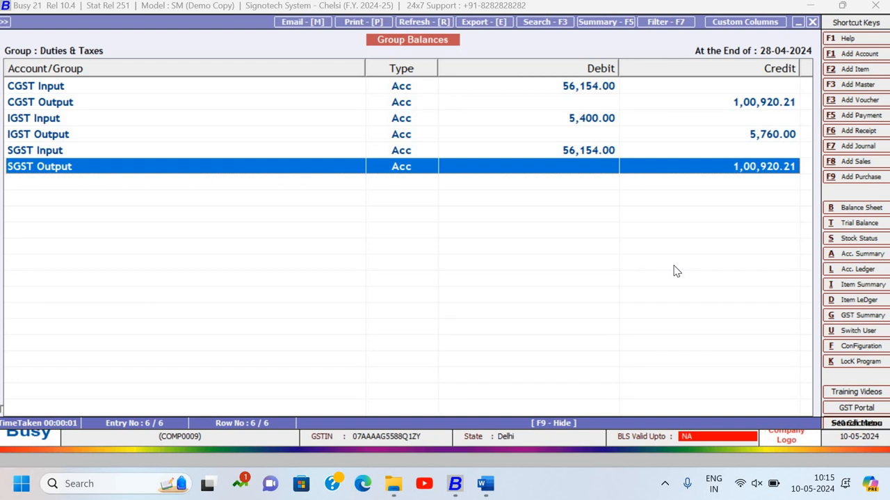
pyautogui.press('Up')
pyautogui.press('Up')
pyautogui.press('Up')
pyautogui.press('Up')
pyautogui.press('Up')
pyautogui.press('Down')
pyautogui.press('Down')
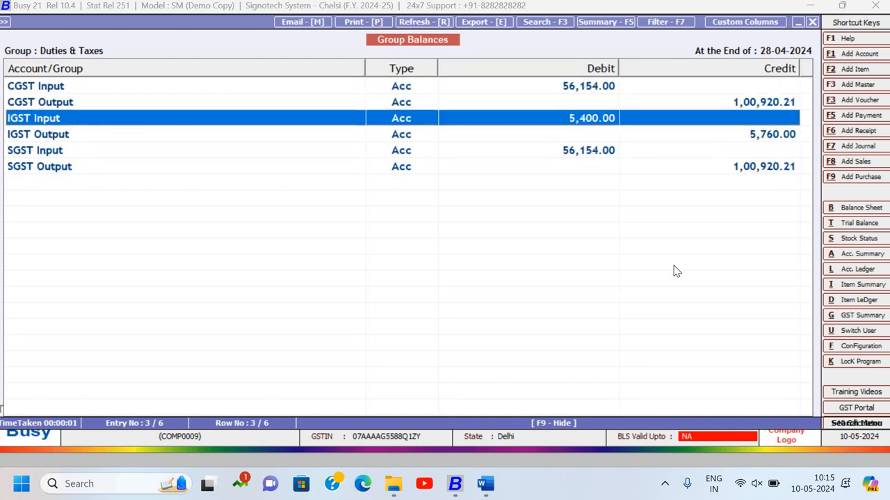
pyautogui.press('Down')
pyautogui.press('Down')
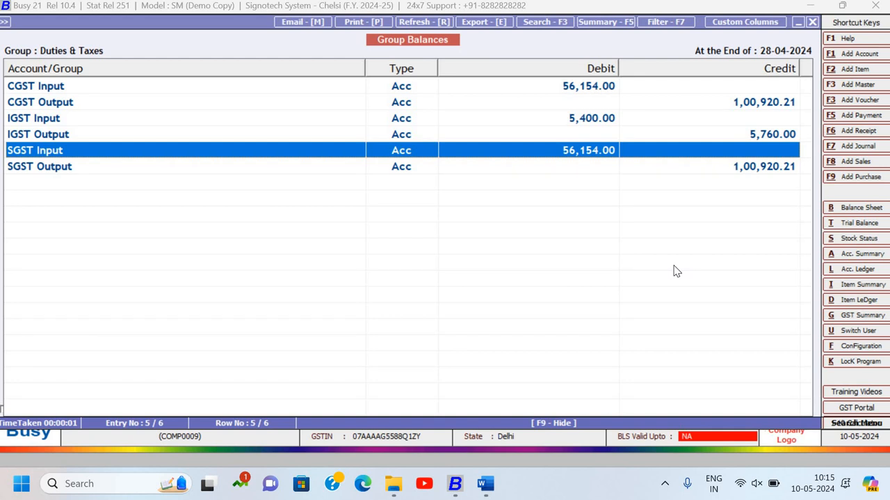
pyautogui.press('super+r')
pyautogui.write('excel')
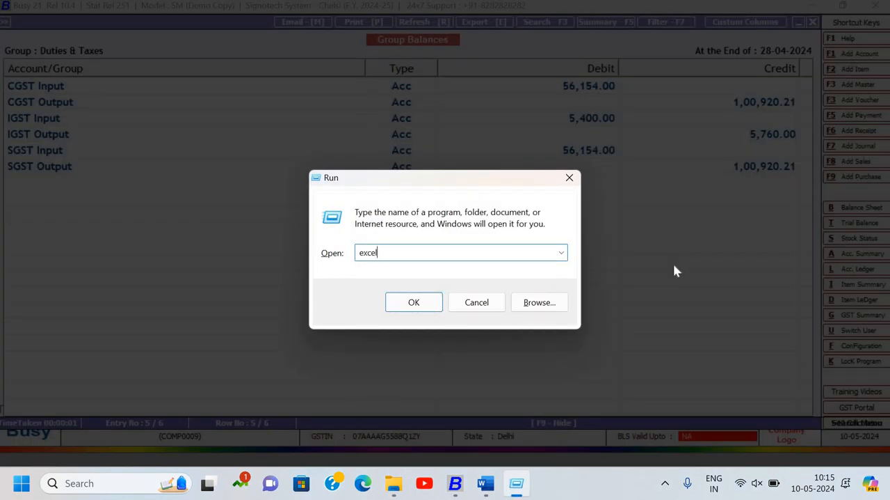
pyautogui.press('Return')
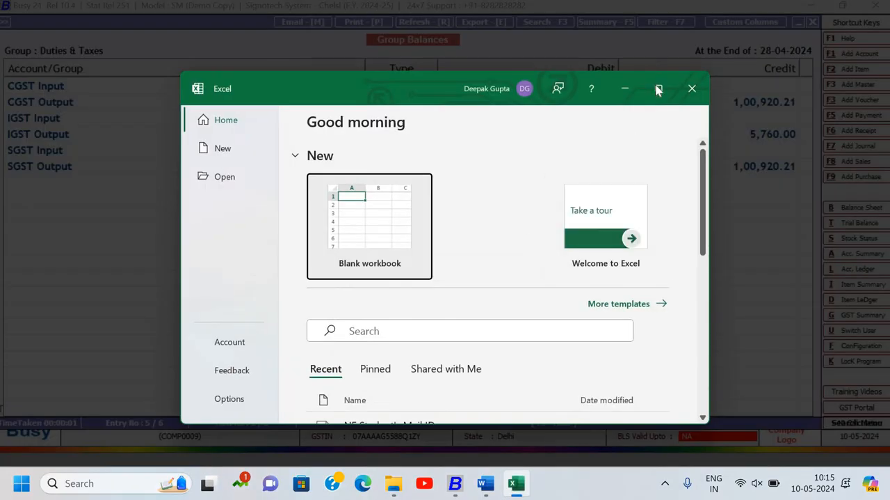
pyautogui.click(658, 88)
pyautogui.press('Return')
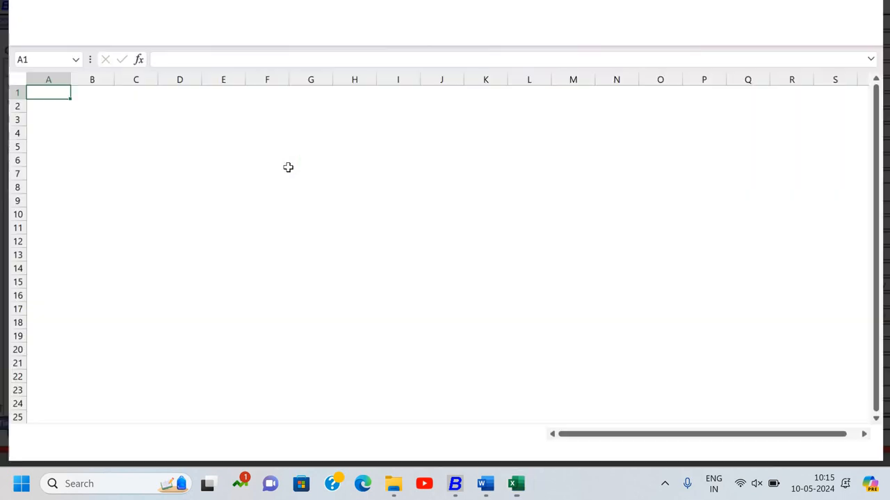
pyautogui.click(660, 90)
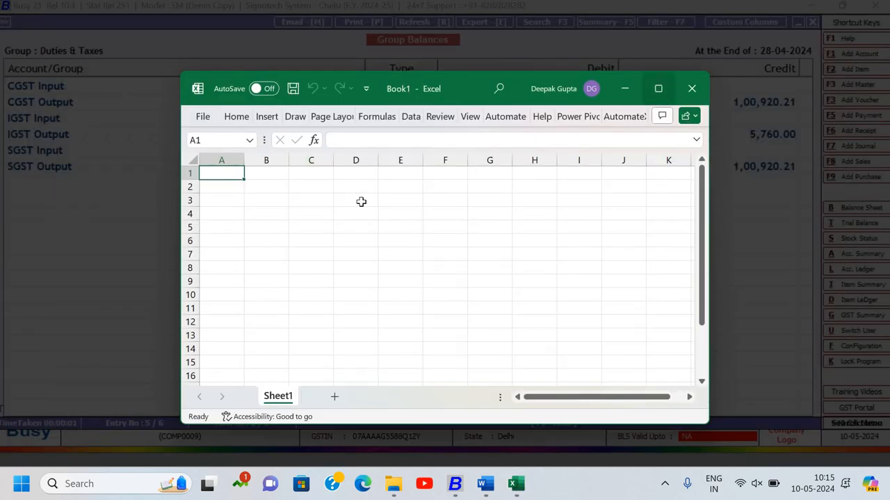
pyautogui.scroll(2, 213, 141)
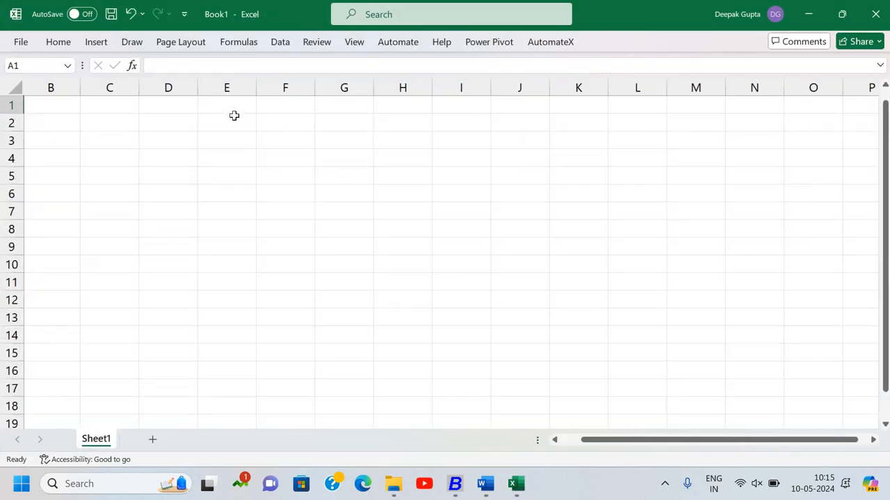
pyautogui.click(234, 116)
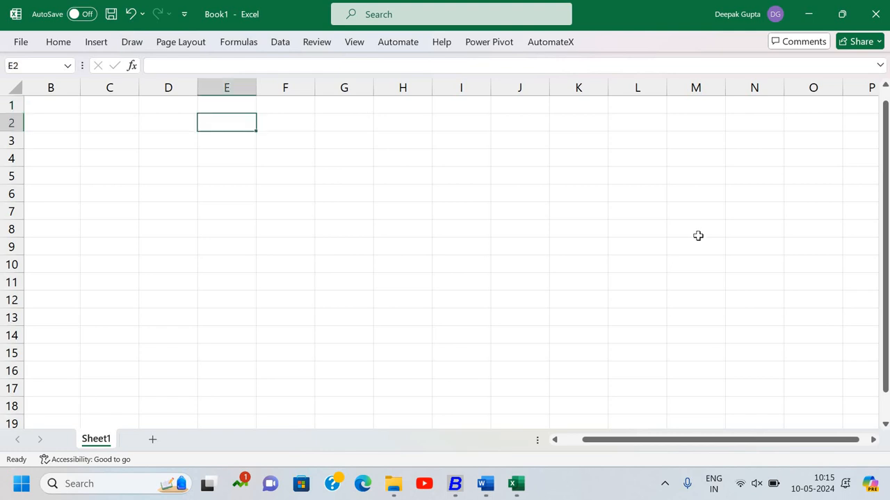
pyautogui.write('I')
pyautogui.press('Escape')
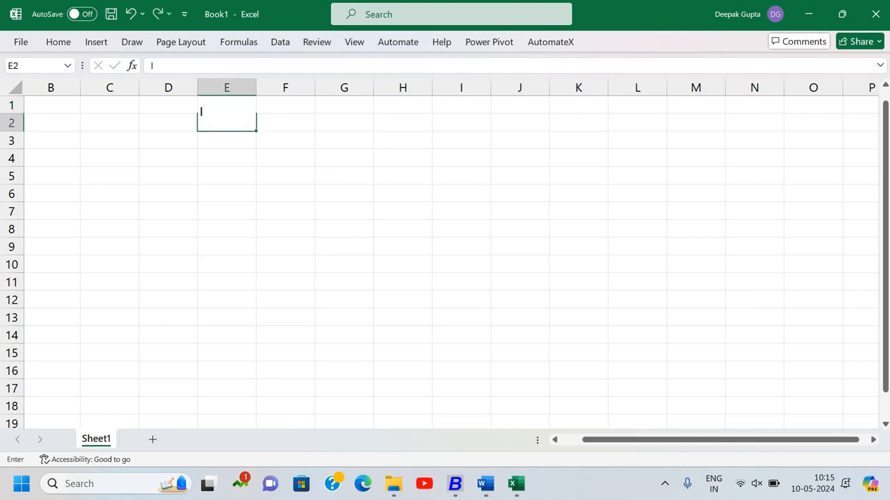
pyautogui.click(876, 10)
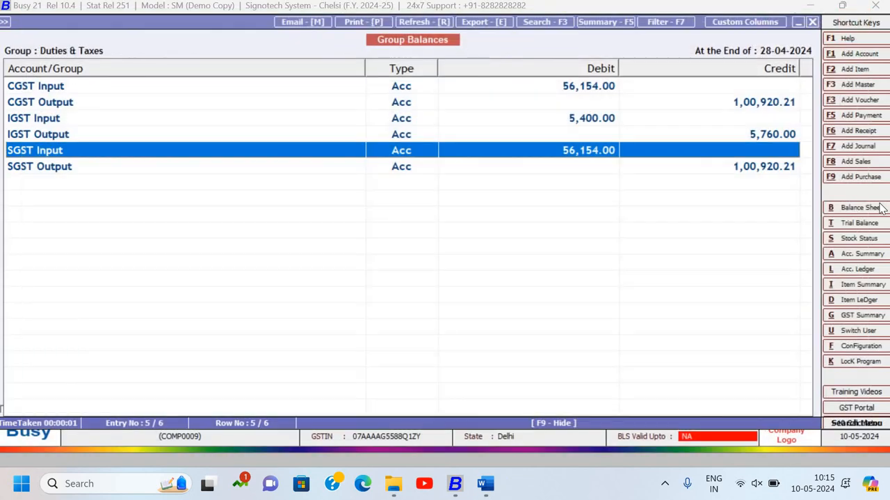
# - Launch Excel, create a blank workbook and maximize its window
pyautogui.press('super+r')
pyautogui.press('Return')
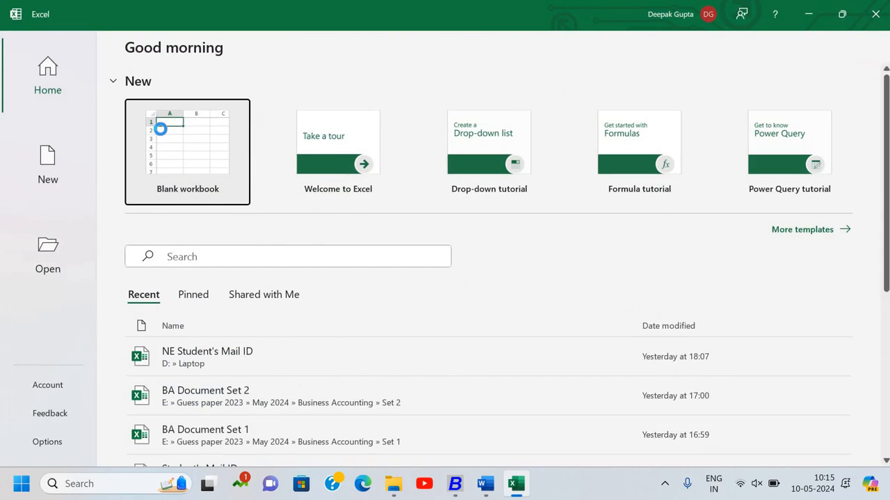
pyautogui.click(160, 129)
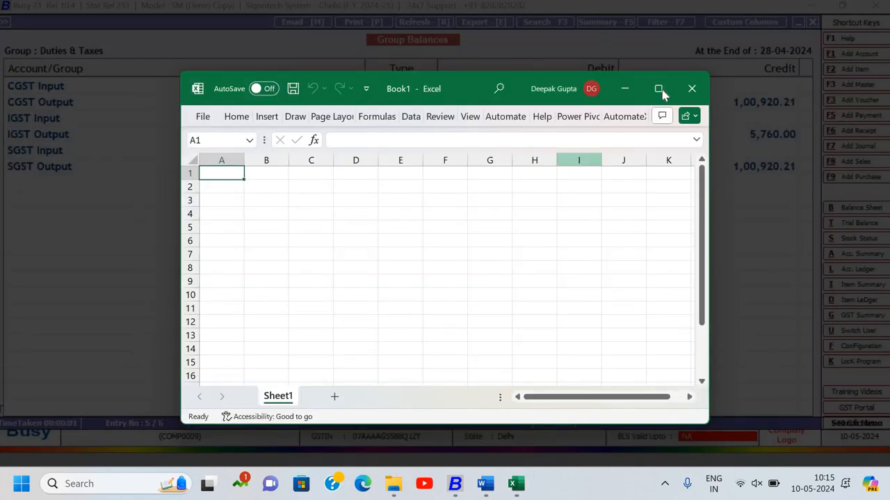
pyautogui.click(659, 89)
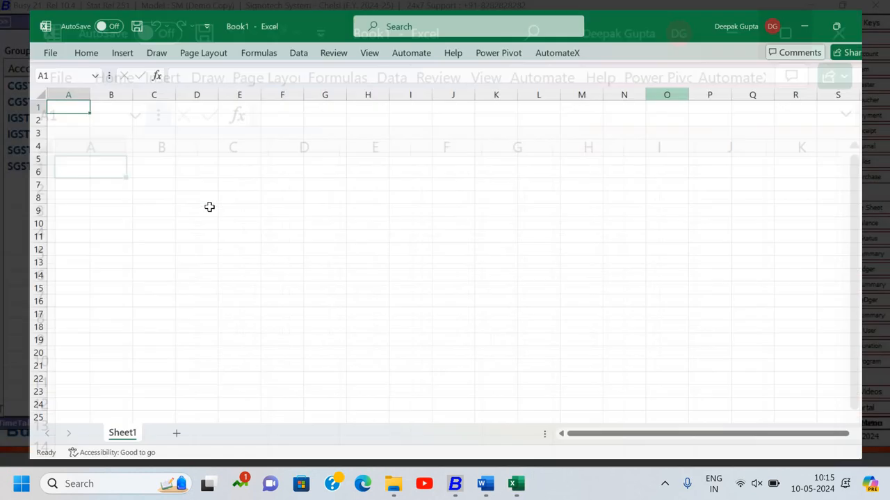
# - Enter the column heading IGST in cell D3 of the blank sheet
pyautogui.press('Return')
pyautogui.press('Down')
pyautogui.press('Right')
pyautogui.press('Right')
pyautogui.press('Right')
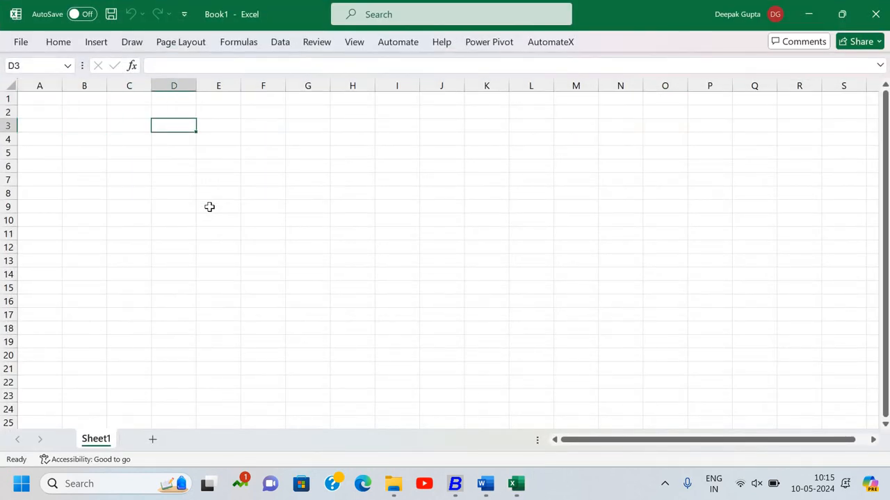
pyautogui.write('IGST')
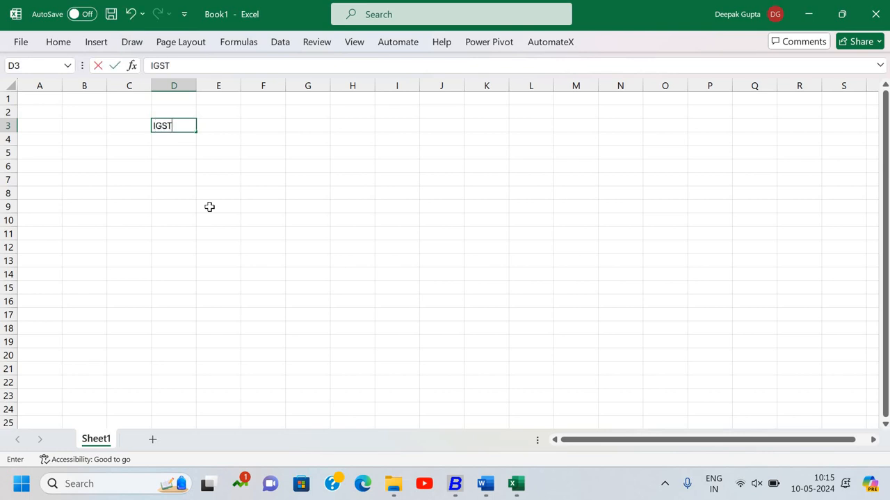
pyautogui.press('Tab')
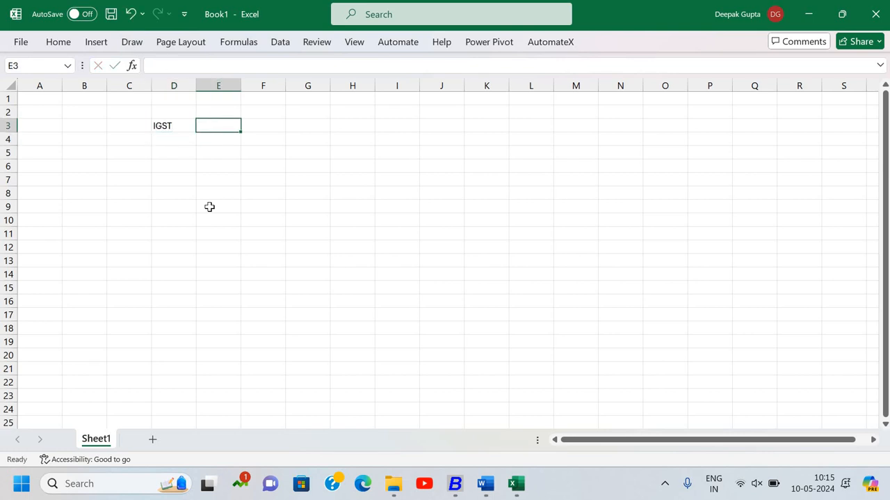
# - Enter the column headings CGST in cell F3 and SGST in cell H3
pyautogui.press('Right')
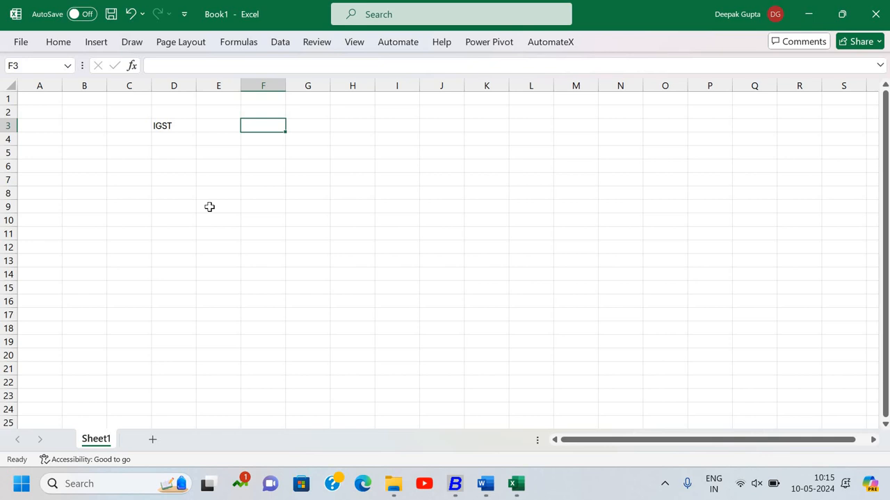
pyautogui.write('CGST')
pyautogui.press('Return')
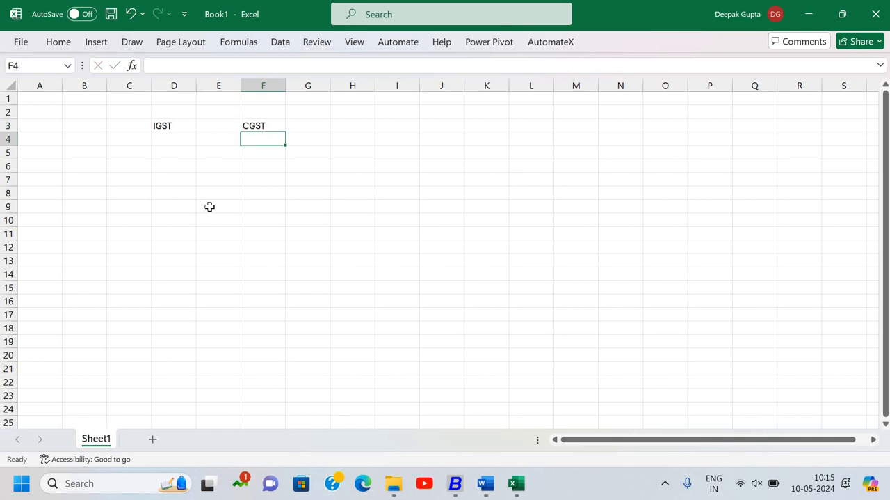
pyautogui.press('Up')
pyautogui.press('Right')
pyautogui.press('Right')
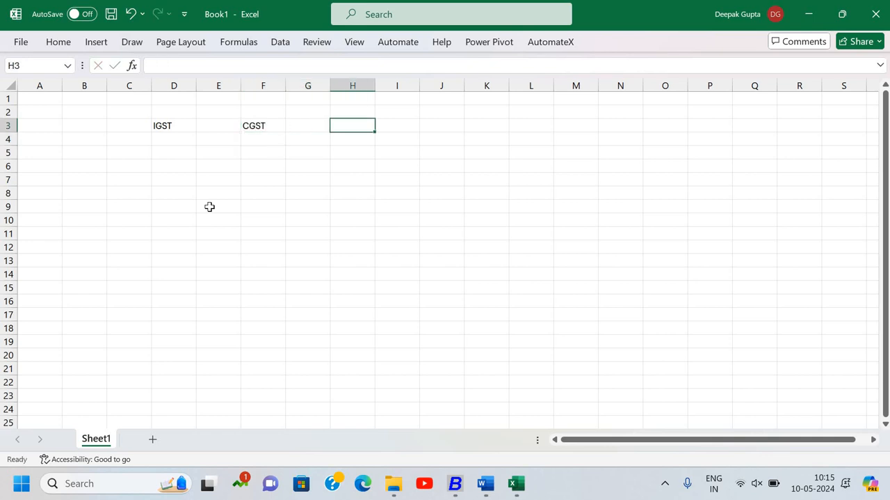
pyautogui.write('SGST')
pyautogui.press('Return')
# - Enter the row label IGST in cell B5, below and to the left of the column headings
pyautogui.press('Down')
pyautogui.press('Down')
pyautogui.press('Left')
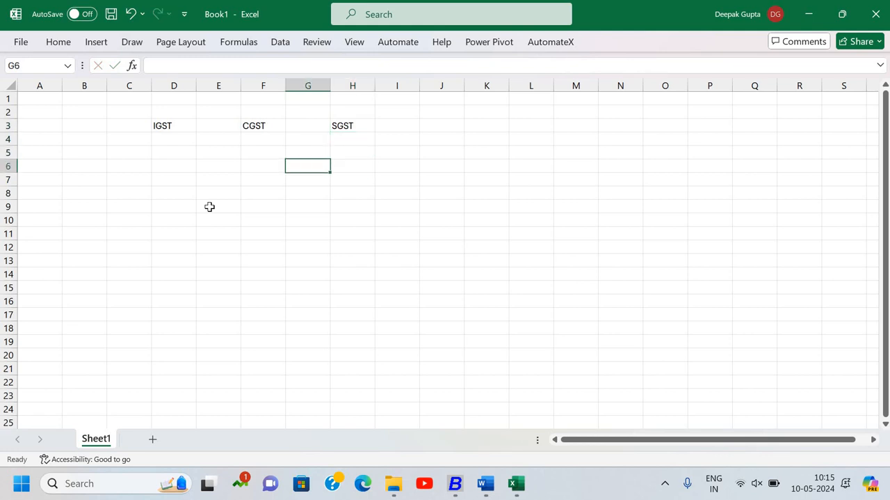
pyautogui.press('Left')
pyautogui.press('Left')
pyautogui.press('Left')
pyautogui.press('Left')
pyautogui.press('Up')
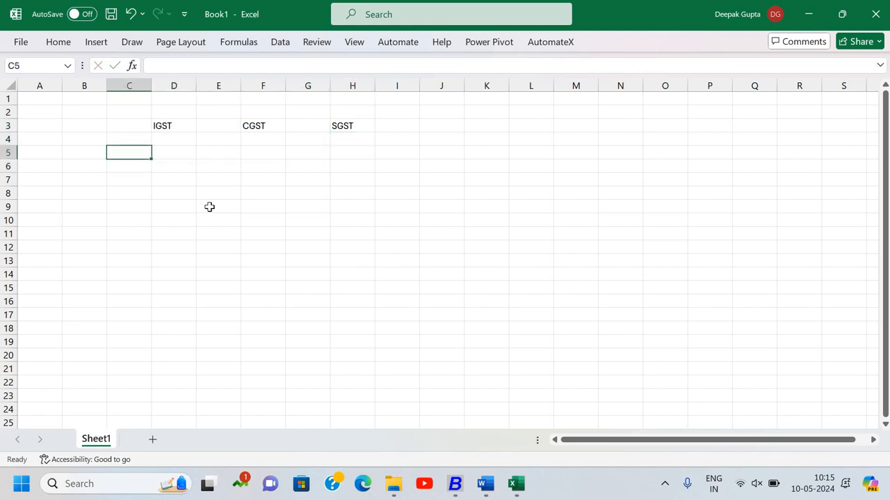
pyautogui.press('Left')
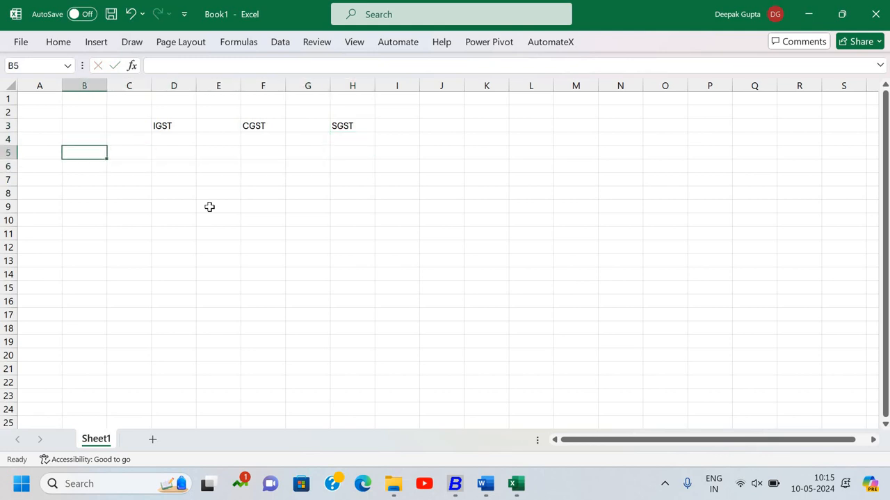
pyautogui.press('Right')
pyautogui.press('Left')
pyautogui.write('IGST')
pyautogui.press('Return')
pyautogui.press('Return')
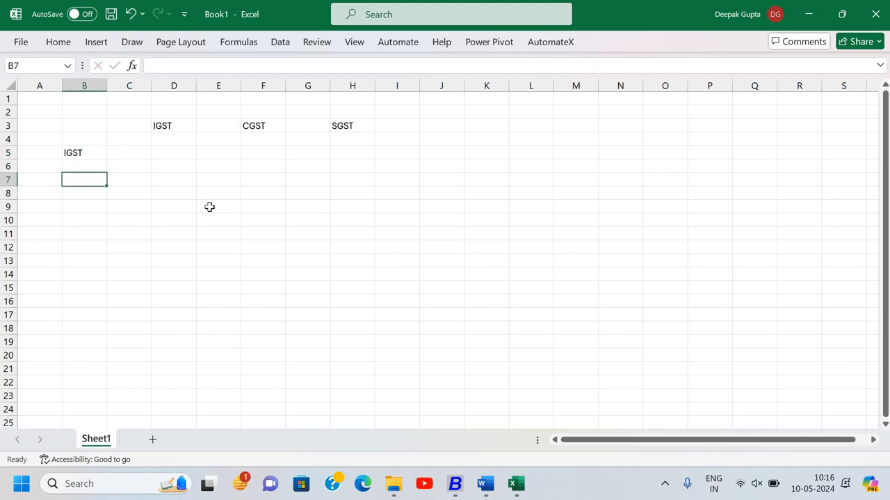
# - Enter the row labels CGST in cell B7 and SGST in cell B9
pyautogui.write('CGS')
pyautogui.press('Return')
pyautogui.press('Return')
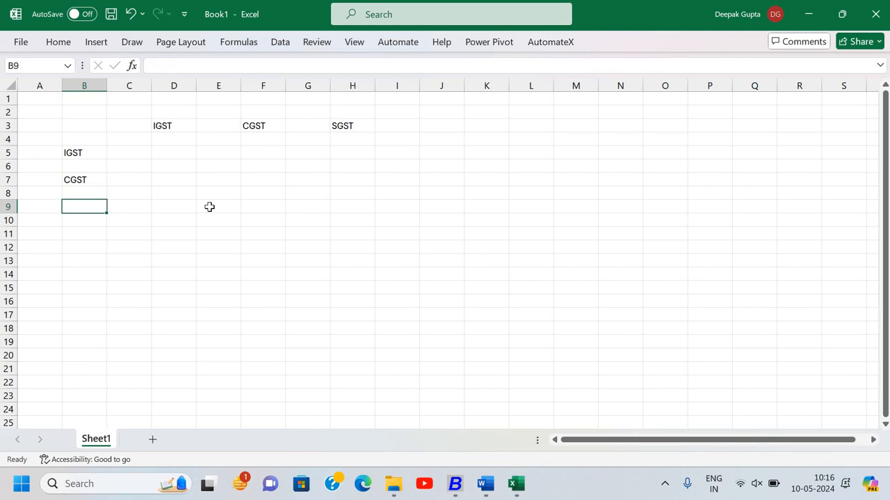
pyautogui.write('SGST')
pyautogui.press('Return')
pyautogui.press('Up')
pyautogui.press('Up')
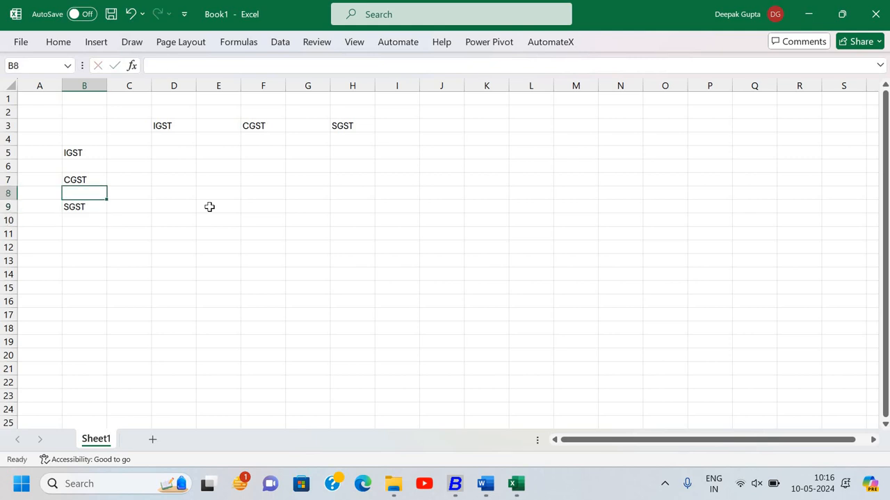
pyautogui.press('Up')
# - Look up the IGST Output balance in Busy and enter 5760 in Excel cell D4 under the IGST heading
pyautogui.keyDown('ctrl'); pyautogui.scroll(3, 209, 207); pyautogui.keyUp('ctrl')
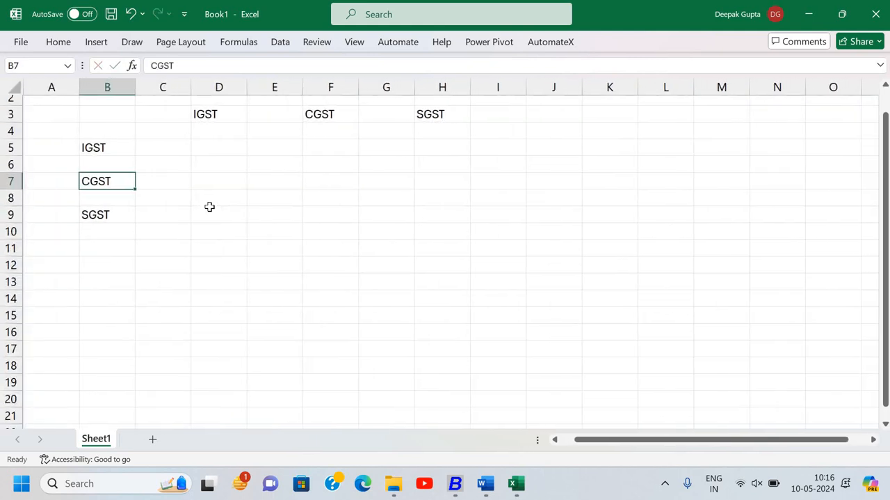
pyautogui.keyDown('ctrl'); pyautogui.scroll(2, 209, 206); pyautogui.keyUp('ctrl')
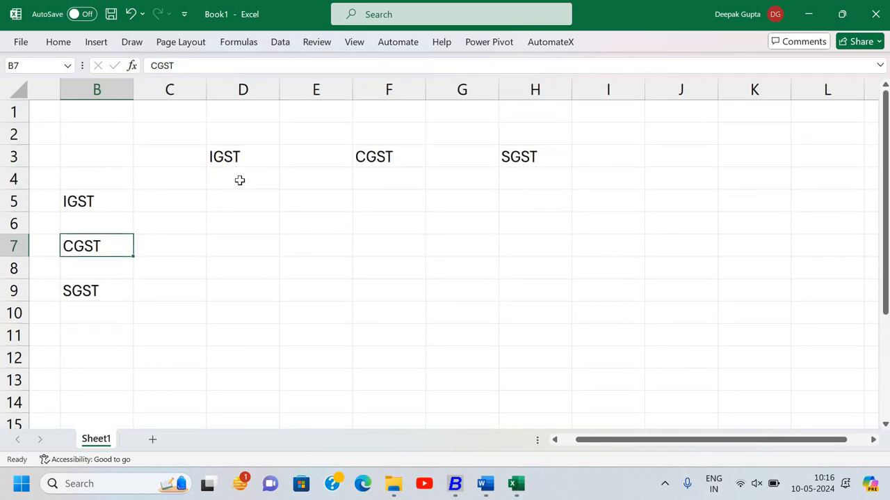
pyautogui.click(239, 181)
pyautogui.hotkey('alt', 'Tab')
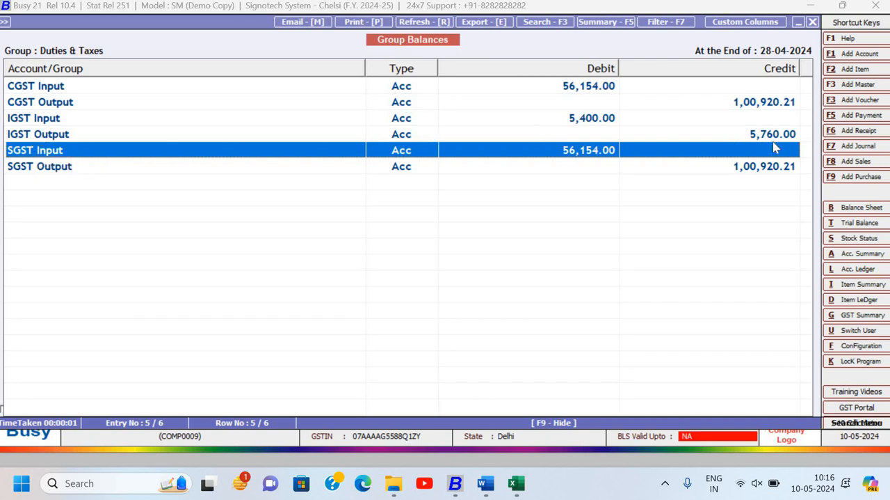
pyautogui.hotkey('alt', 'Tab')
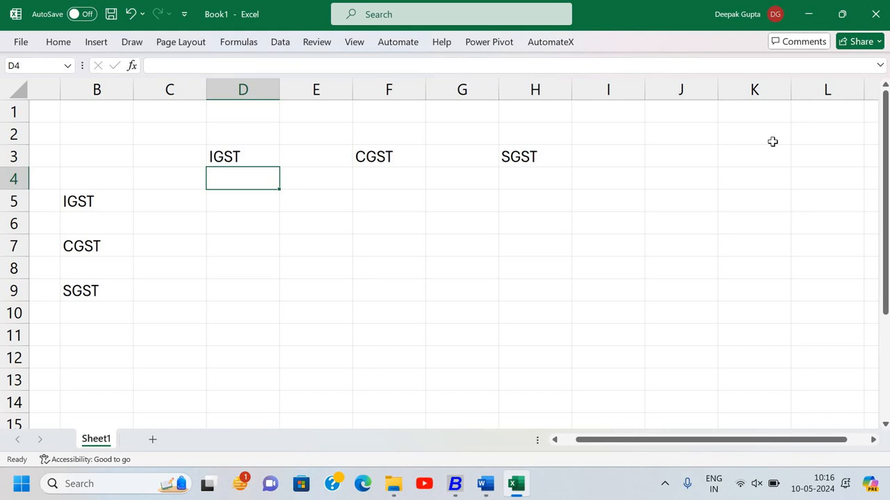
pyautogui.write('5760')
pyautogui.hotkey('ctrl', 'Return')
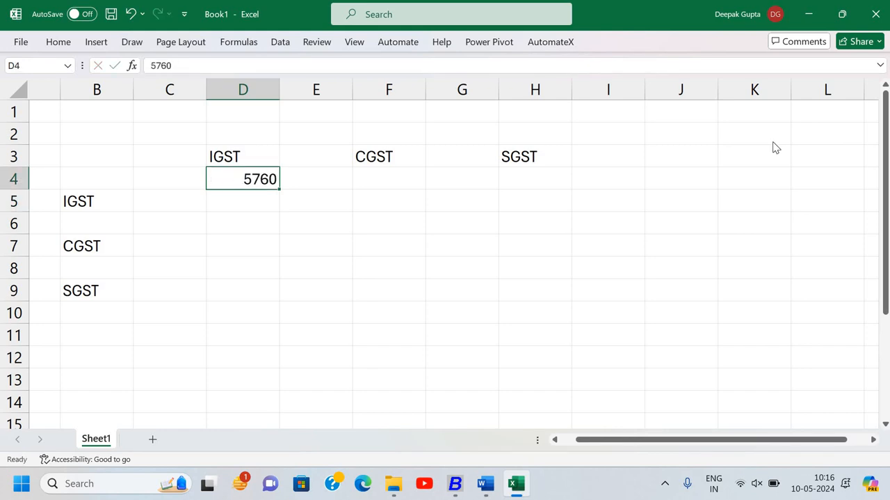
# - Look up the CGST Output balance in Busy and enter 100920.2 in Excel cell F4 under the CGST heading
pyautogui.press('Right')
pyautogui.press('Right')
pyautogui.hotkey('alt', 'Tab')
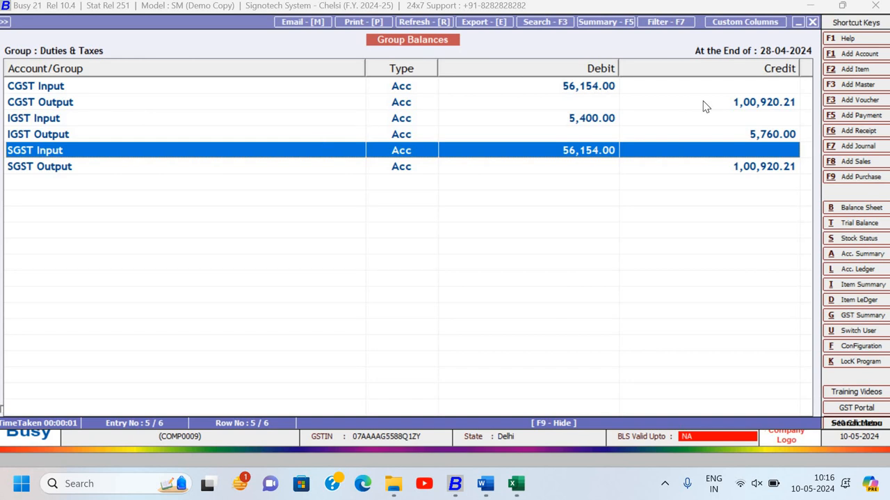
pyautogui.hotkey('alt', 'Tab')
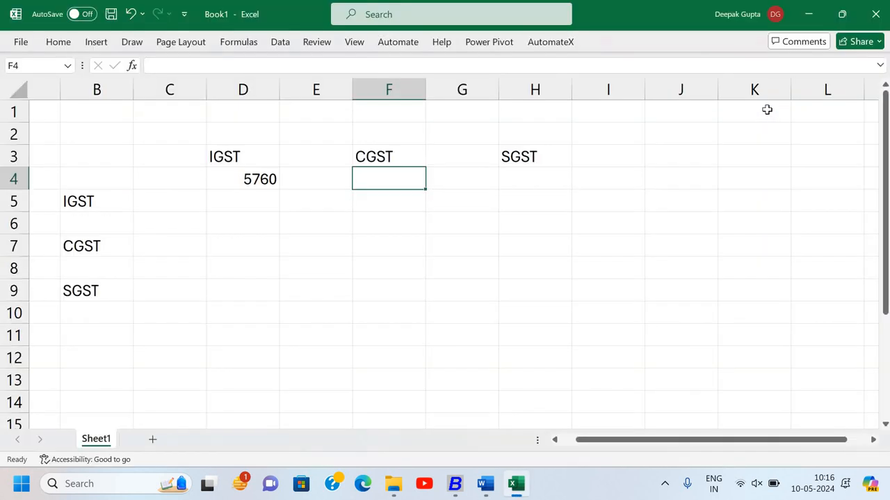
pyautogui.write('100')
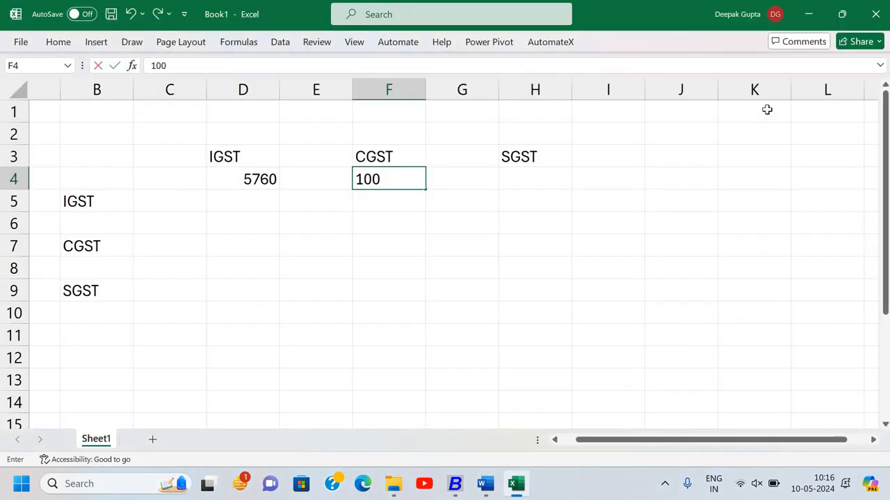
pyautogui.write('920.2')
pyautogui.press('Return')
# - Fill cell H4 under SGST with the formula =F4 in Excel and check it against the SGST Output balance in Busy
pyautogui.hotkey('alt', 'Tab')
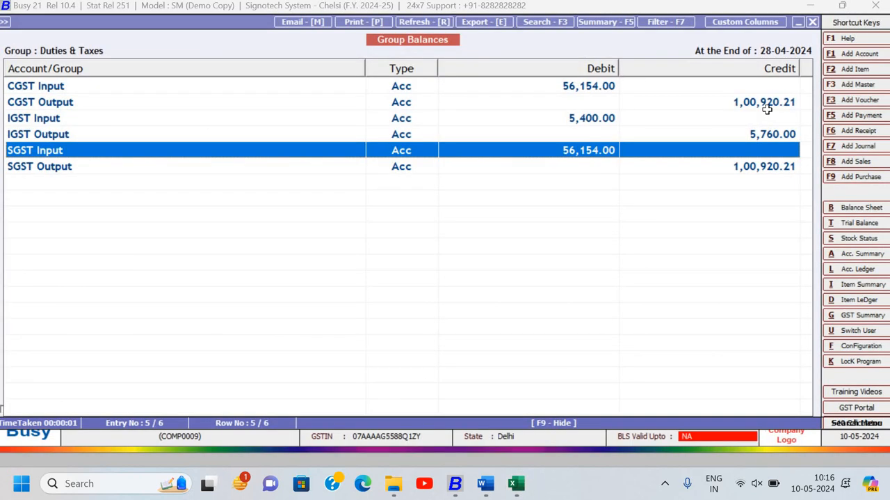
pyautogui.hotkey('alt', 'Tab')
pyautogui.click(529, 178)
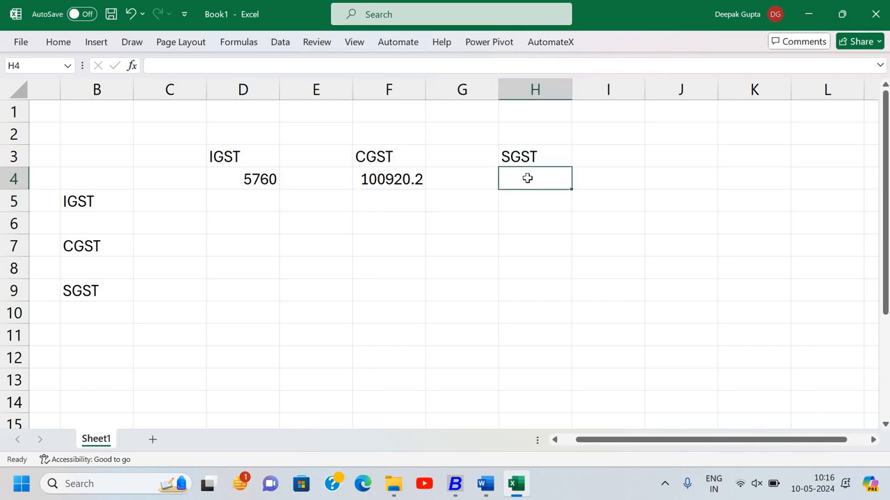
pyautogui.write('=')
pyautogui.press('Left')
pyautogui.press('Left')
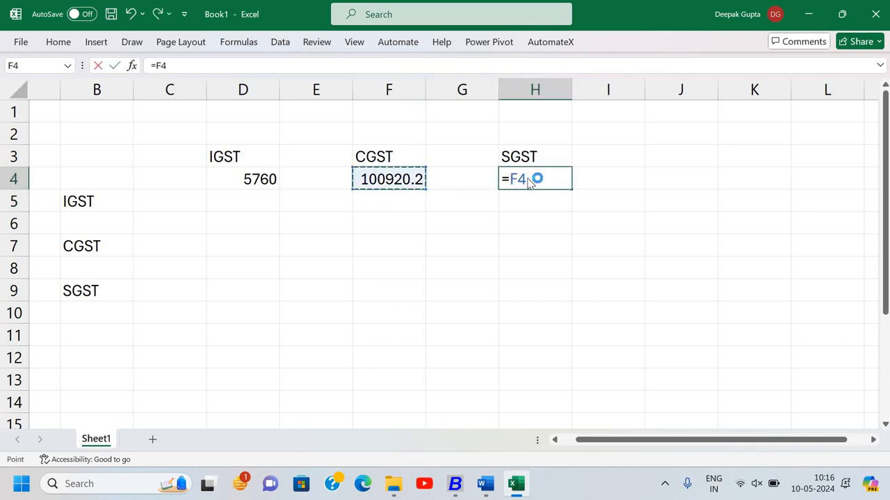
pyautogui.press('Return')
pyautogui.hotkey('alt', 'Tab')
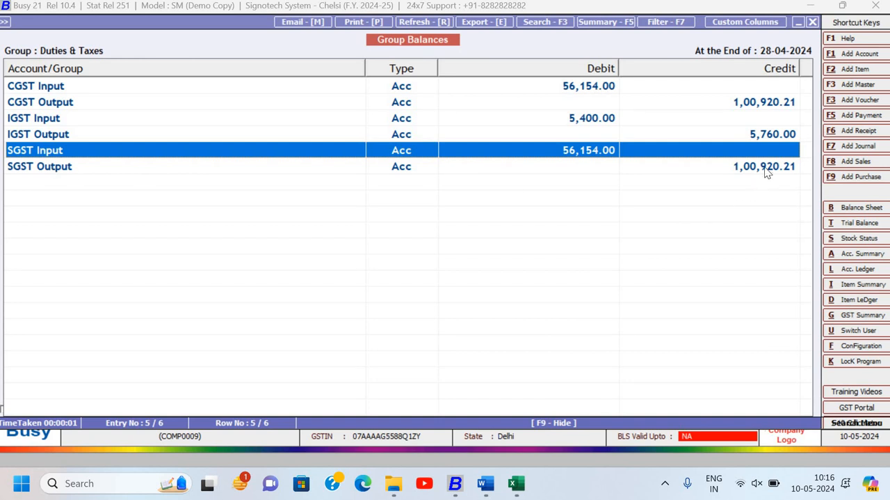
pyautogui.hotkey('alt', 'Tab')
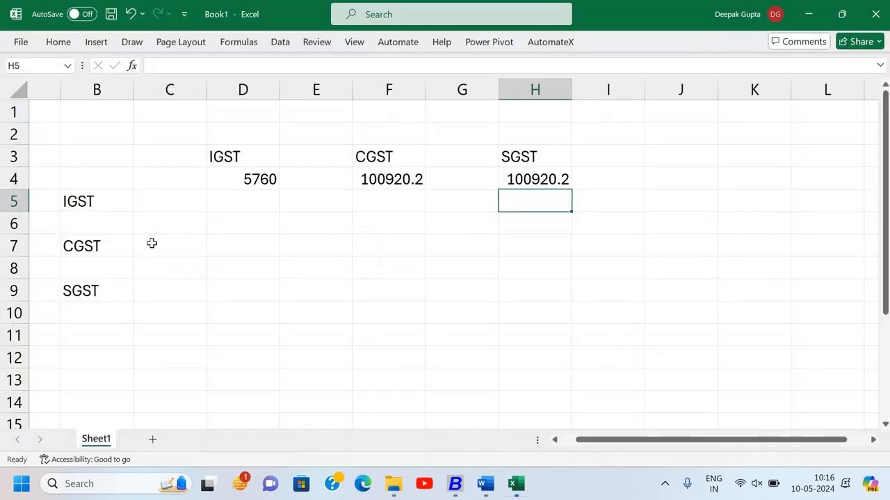
# - Look up the IGST Input balance in Busy and enter 5400 in Excel cell B6 below the IGST row label
pyautogui.hotkey('alt', 'Tab')
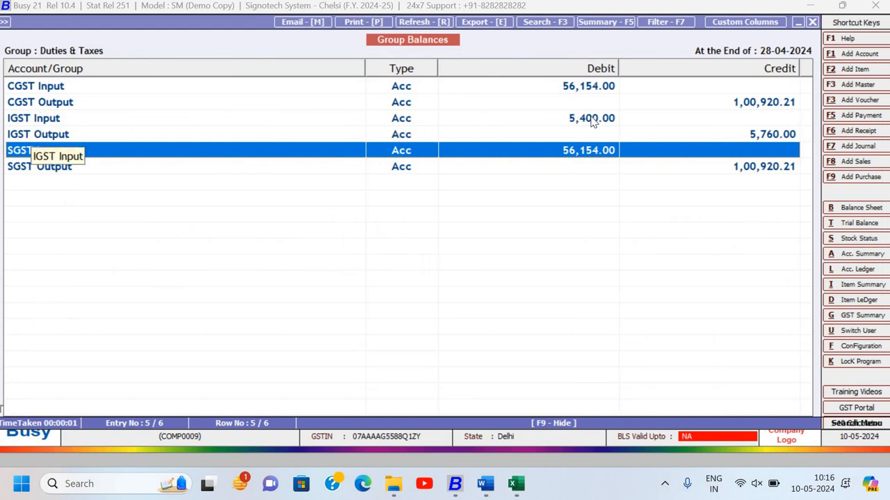
pyautogui.hotkey('alt', 'Tab')
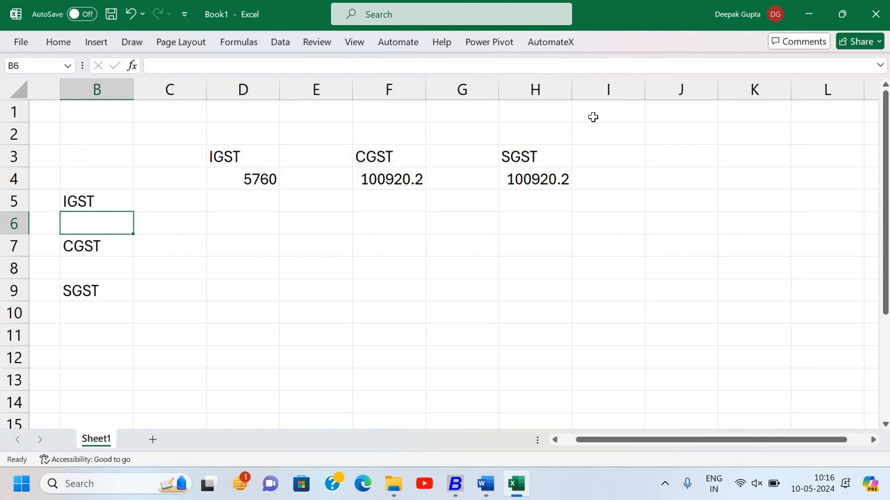
pyautogui.write('5400')
pyautogui.press('Return')
pyautogui.press('Return')
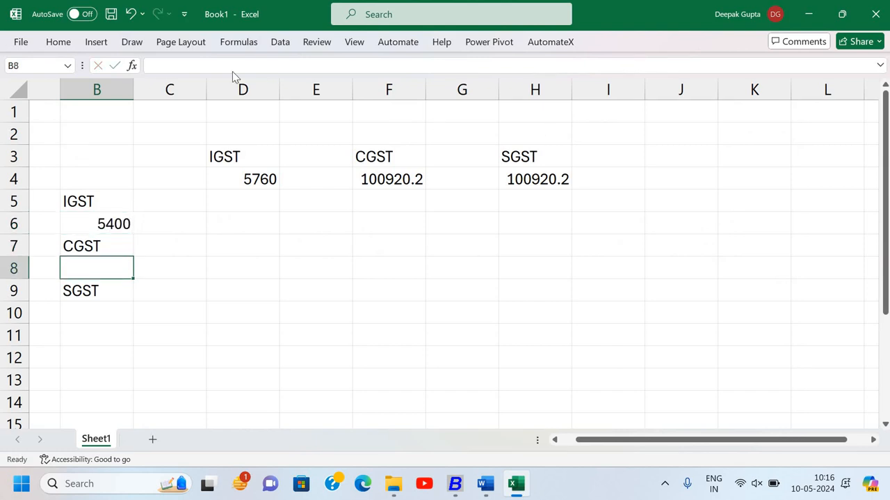
# - Look up the CGST Input balance in Busy and enter 56154 in Excel cell B8 below the CGST row label
pyautogui.hotkey('alt', 'Tab')
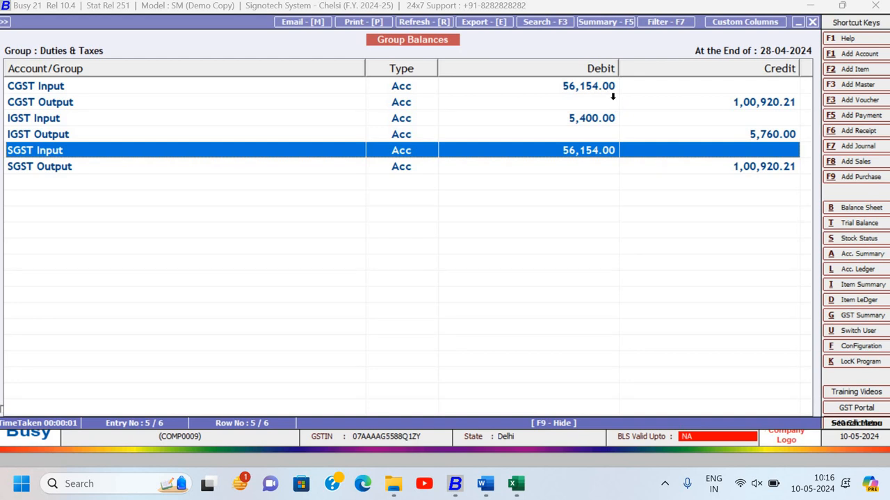
pyautogui.hotkey('alt', 'Tab')
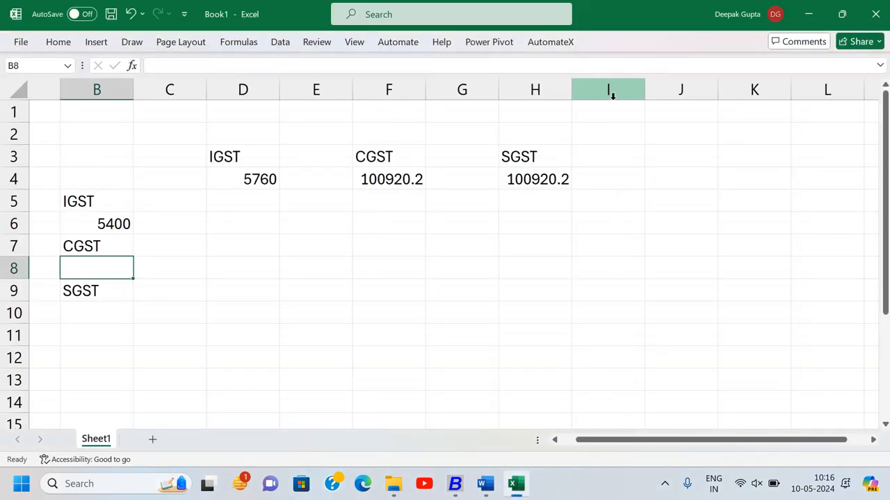
pyautogui.write('56154')
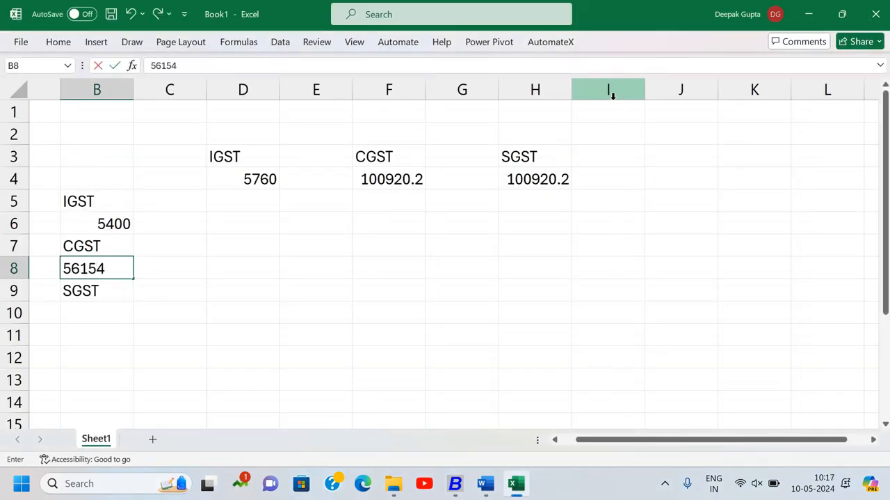
pyautogui.press('Return')
pyautogui.press('Return')
# - Fill cell B10 below the SGST row label with the formula =B8 and check it against the SGST Input balance in Busy
pyautogui.write('=')
pyautogui.press('Up')
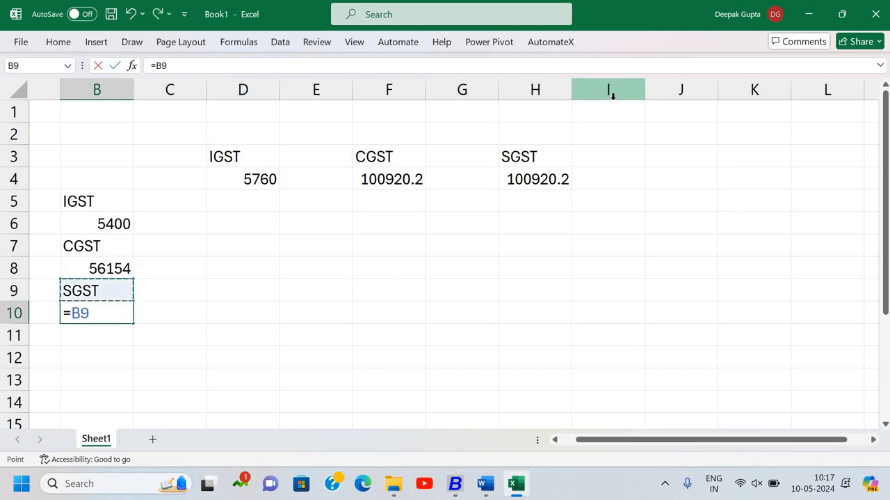
pyautogui.press('Up')
pyautogui.press('Return')
pyautogui.hotkey('alt', 'Tab')
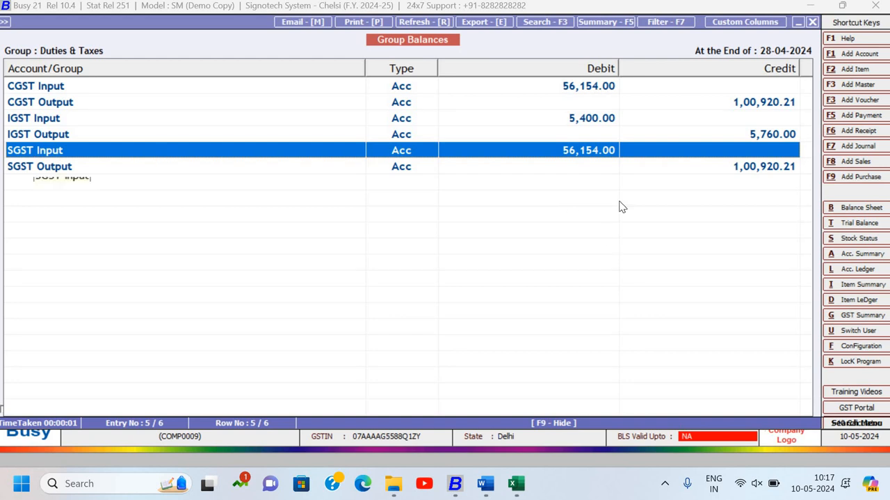
pyautogui.hotkey('alt', 'Tab')
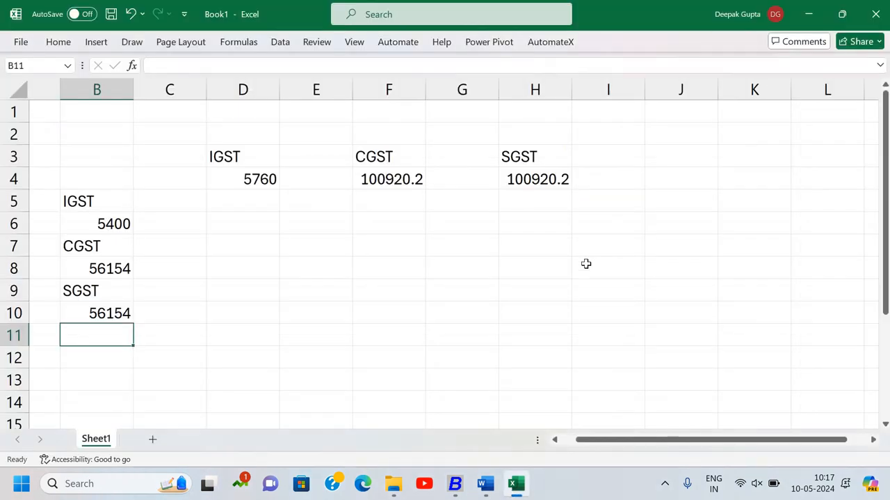
# - Enter the IGST row's set-off order as 1 in D5, 2 in F5 and 3 in H5
pyautogui.press('Up')
pyautogui.press('Up')
pyautogui.press('Up')
pyautogui.press('Up')
pyautogui.press('Up')
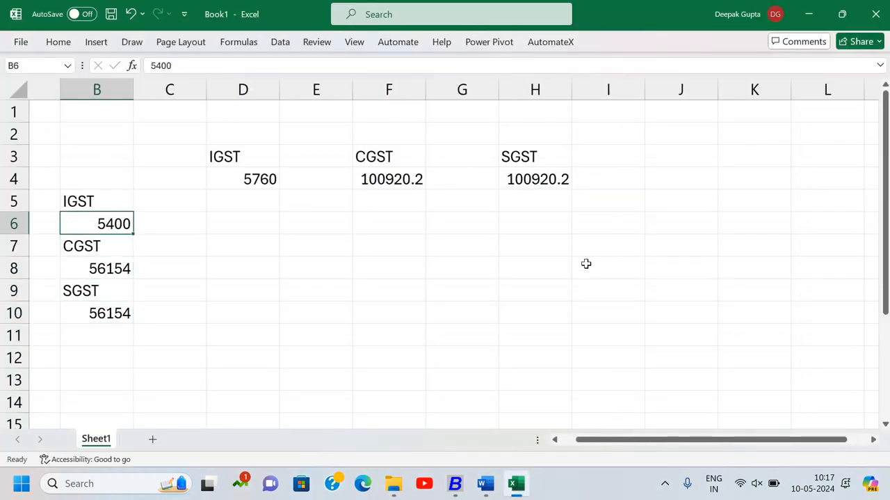
pyautogui.press('Right')
pyautogui.press('Right')
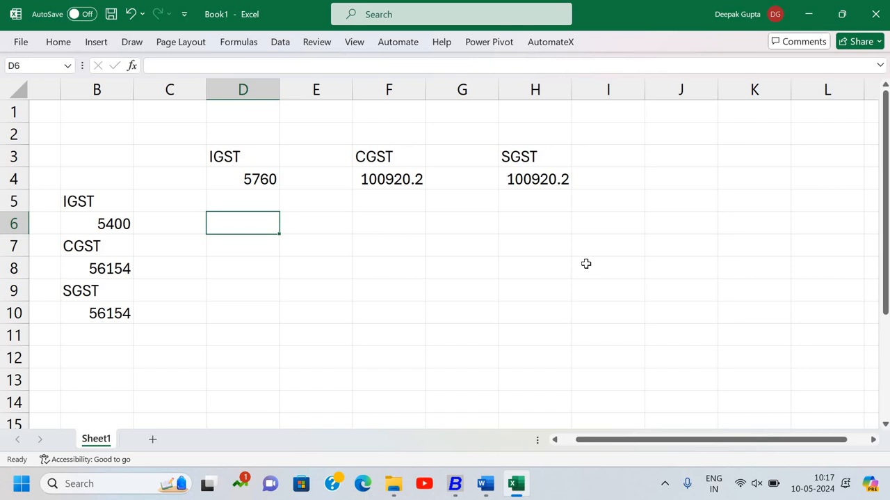
pyautogui.press('Up')
pyautogui.write('1')
pyautogui.press('Tab')
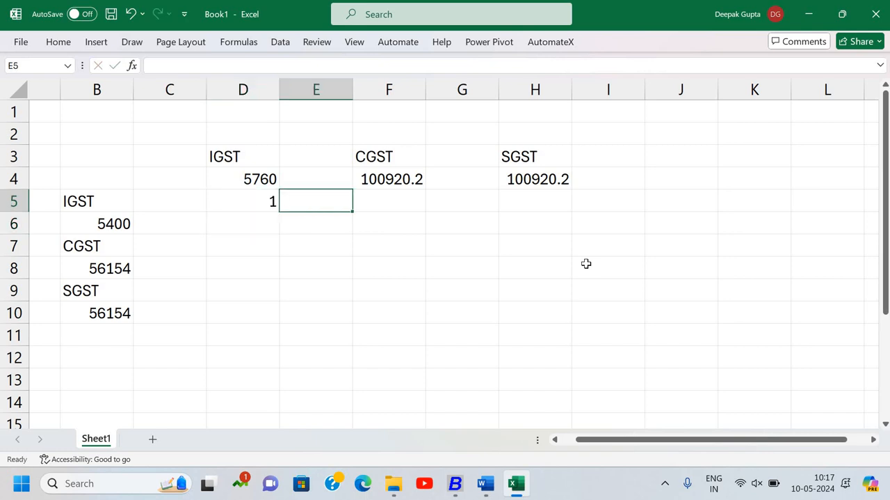
pyautogui.press('Tab')
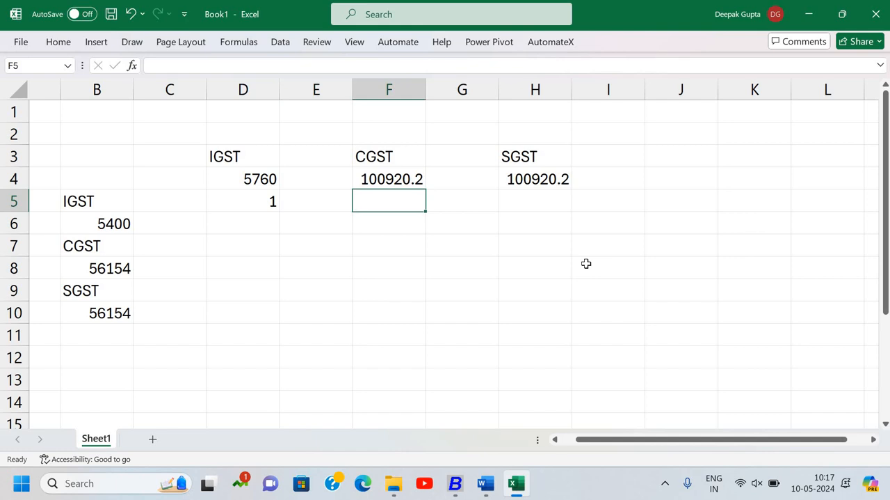
pyautogui.write('2')
pyautogui.press('Tab')
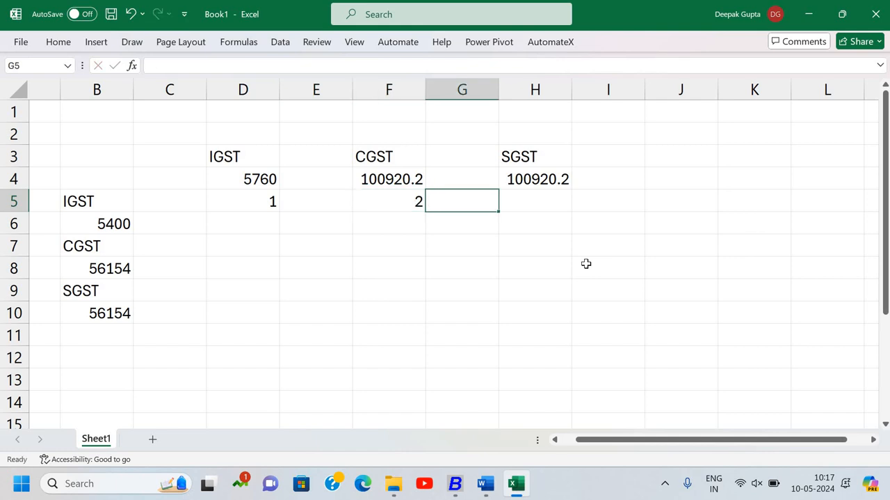
pyautogui.press('Tab')
pyautogui.write('3')
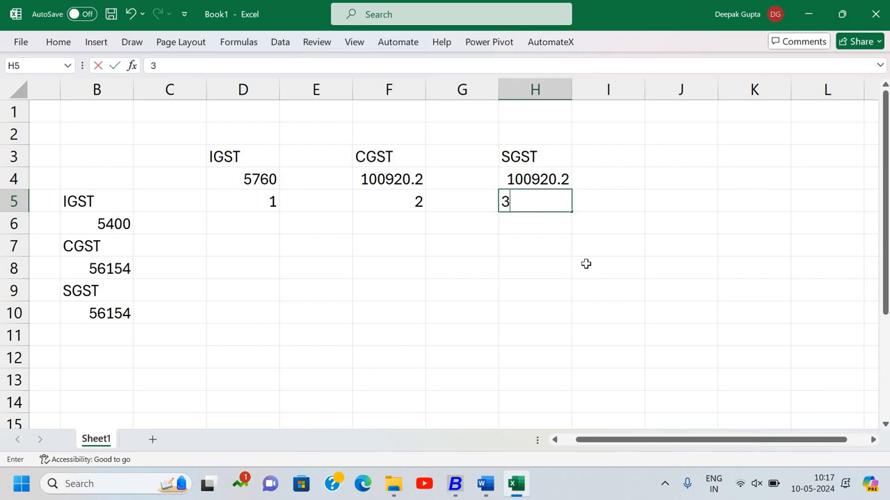
pyautogui.press('Return')
# - Enter the CGST row's set-off order as 1 in D7, 2 in F7 and X in H7
pyautogui.press('Left')
pyautogui.press('Left')
pyautogui.press('Left')
pyautogui.press('Left')
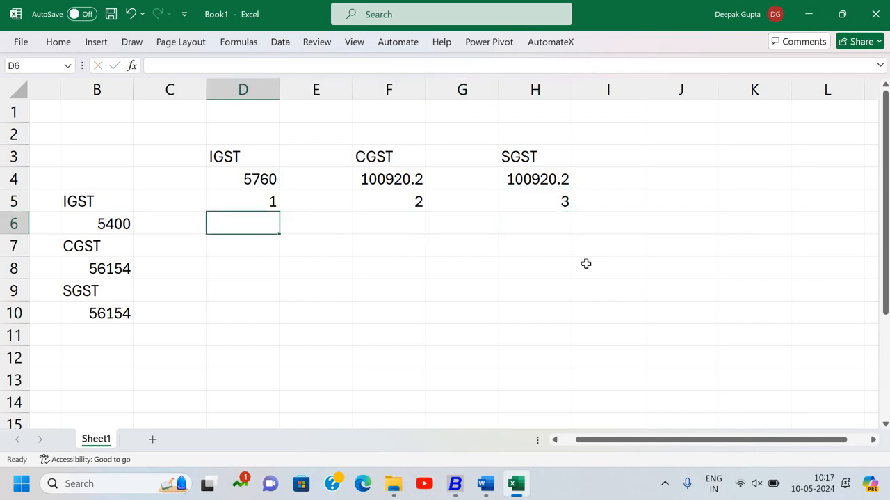
pyautogui.press('Down')
pyautogui.write('1')
pyautogui.press('Tab')
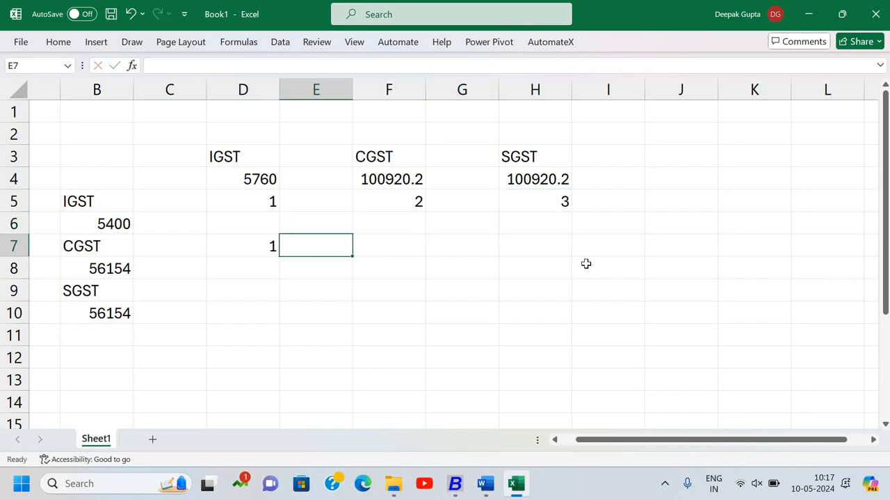
pyautogui.press('Right')
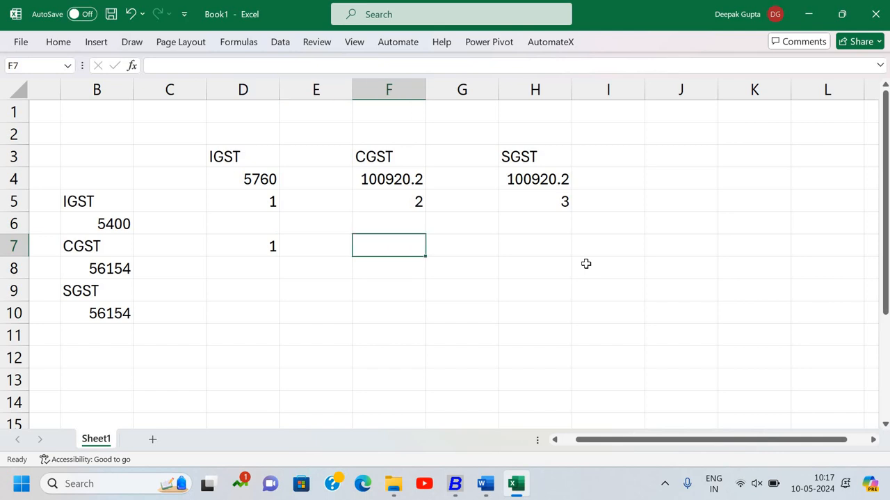
pyautogui.write('2')
pyautogui.press('Tab')
pyautogui.press('Right')
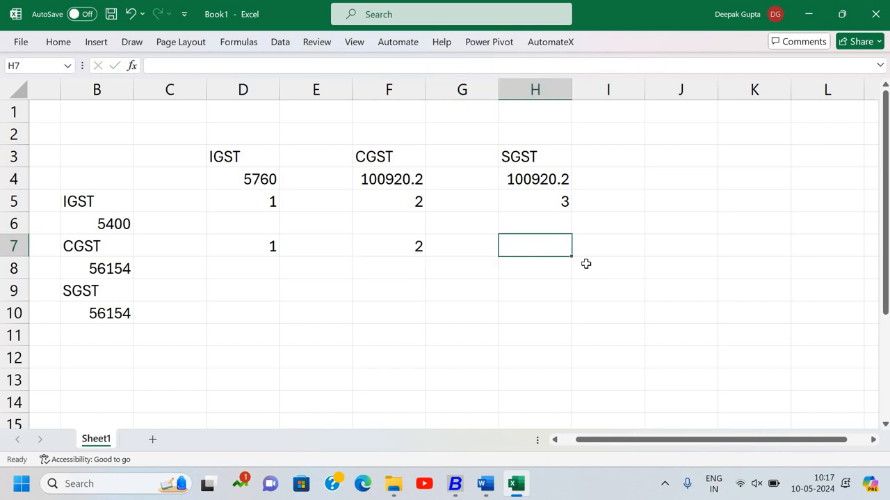
pyautogui.write('X')
pyautogui.press('Return')
# - Enter the SGST row's set-off order as 1 in D9, 2 in H9 and X in F9
pyautogui.press('Left')
pyautogui.press('Left')
pyautogui.press('Left')
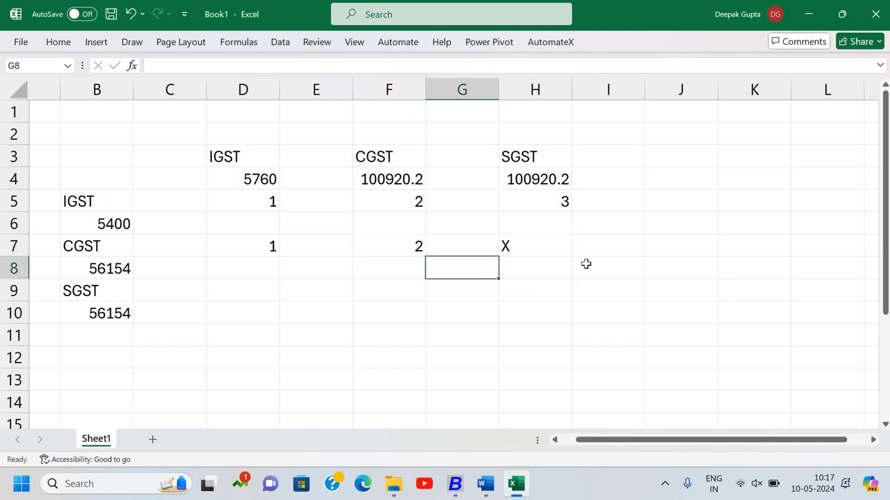
pyautogui.press('Left')
pyautogui.press('Down')
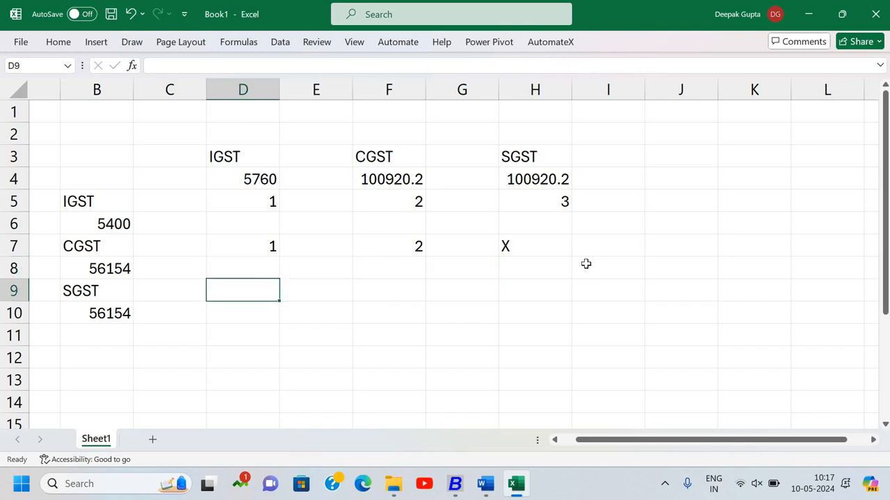
pyautogui.write('1')
pyautogui.press('Tab')
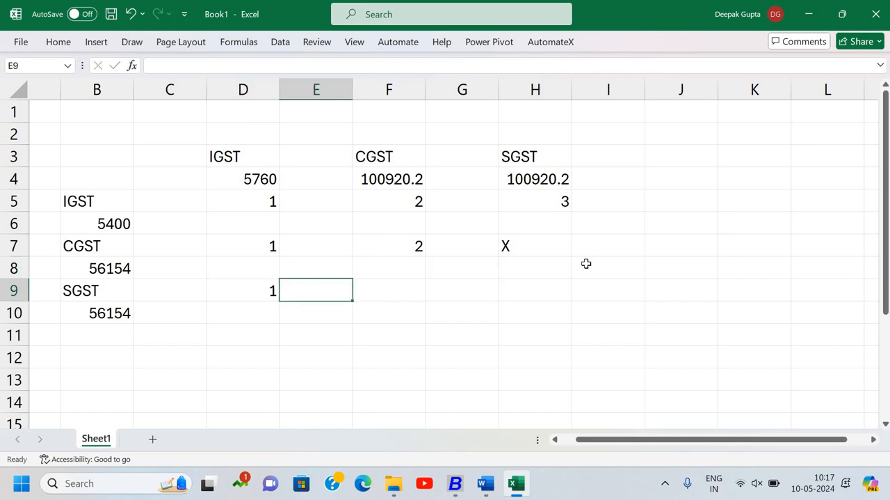
pyautogui.press('Right')
pyautogui.press('Right')
pyautogui.press('Right')
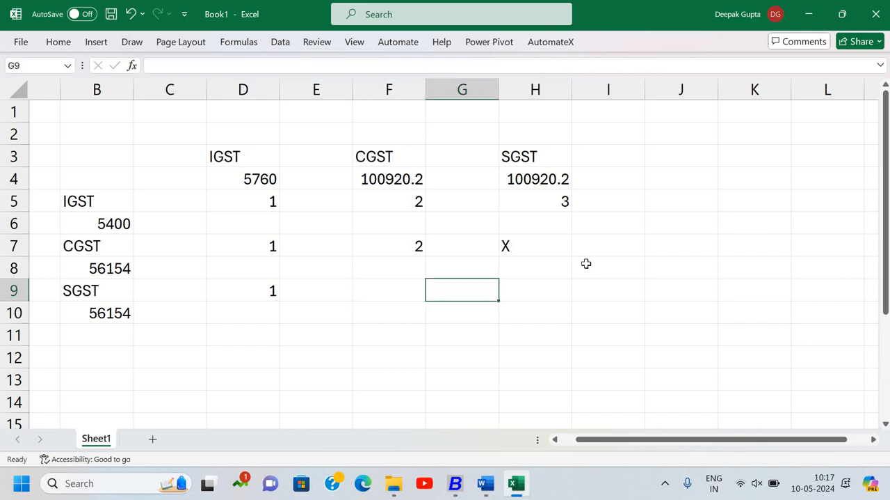
pyautogui.write('2')
pyautogui.press('Return')
pyautogui.press('Up')
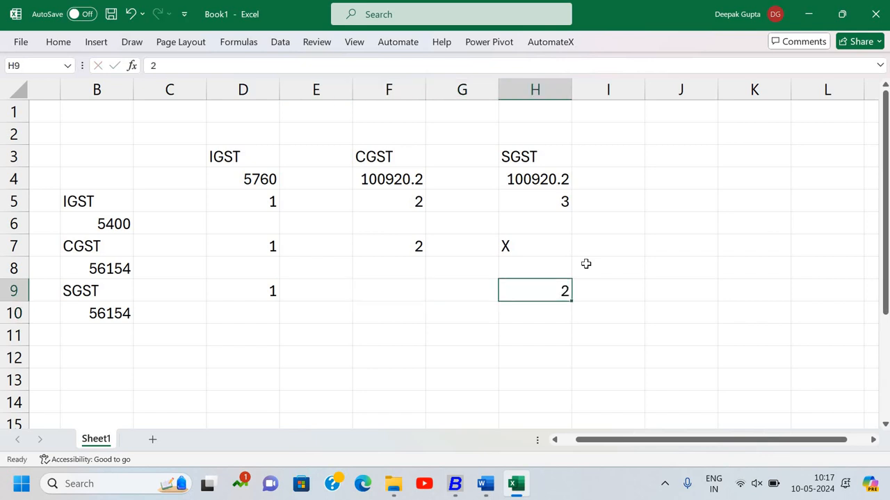
pyautogui.press('Left')
pyautogui.press('Left')
pyautogui.write('X')
pyautogui.press('Return')
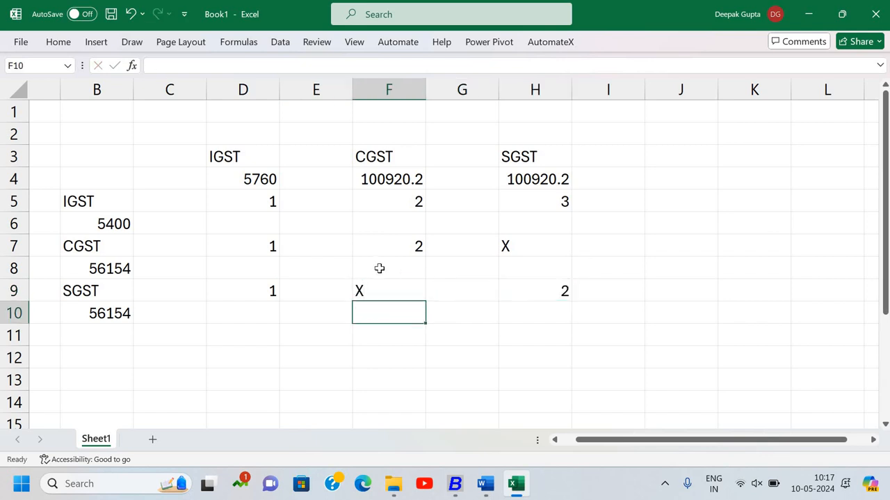
# - Right-align the X marks in cells F9 and H7
pyautogui.press('Up')
pyautogui.keyDown('ctrl'); pyautogui.click(535, 241); pyautogui.keyUp('ctrl')
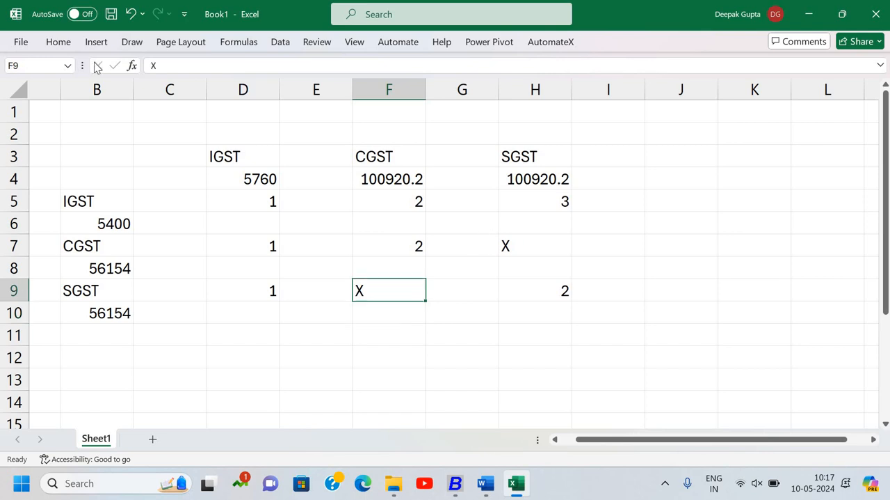
pyautogui.click(58, 42)
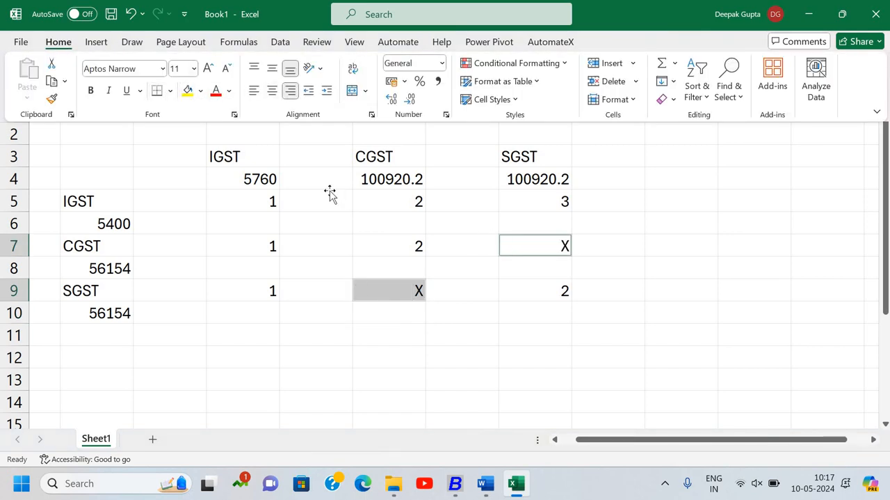
pyautogui.click(346, 205)
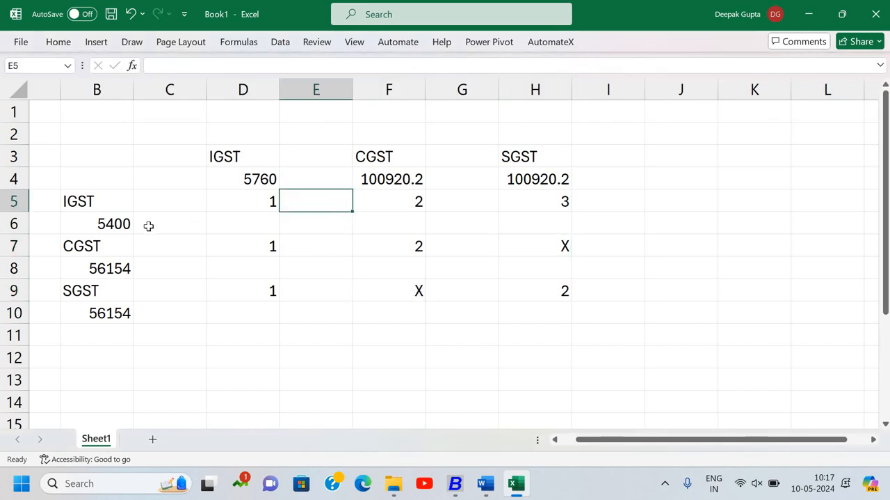
# - Set the IGST input credit against IGST output by entering the formula =B6 in cell D6
pyautogui.click(125, 224)
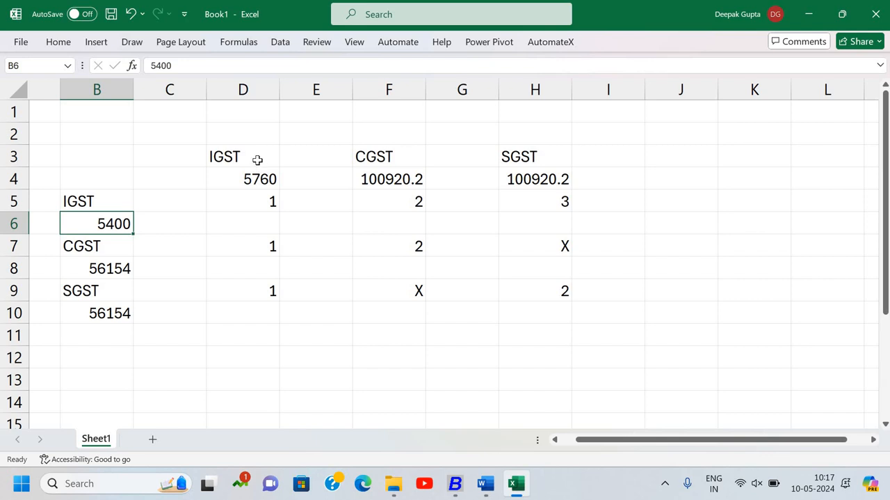
pyautogui.click(259, 233)
pyautogui.write('=')
pyautogui.press('Left')
pyautogui.press('Left')
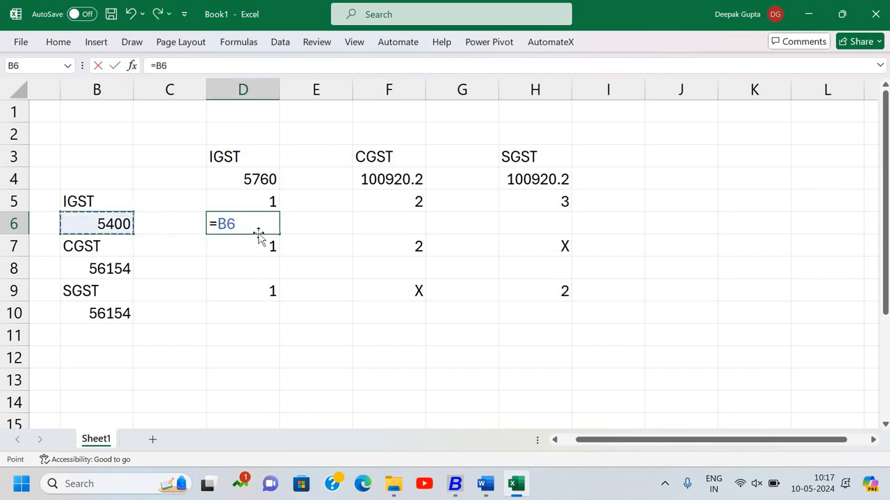
pyautogui.press('Return')
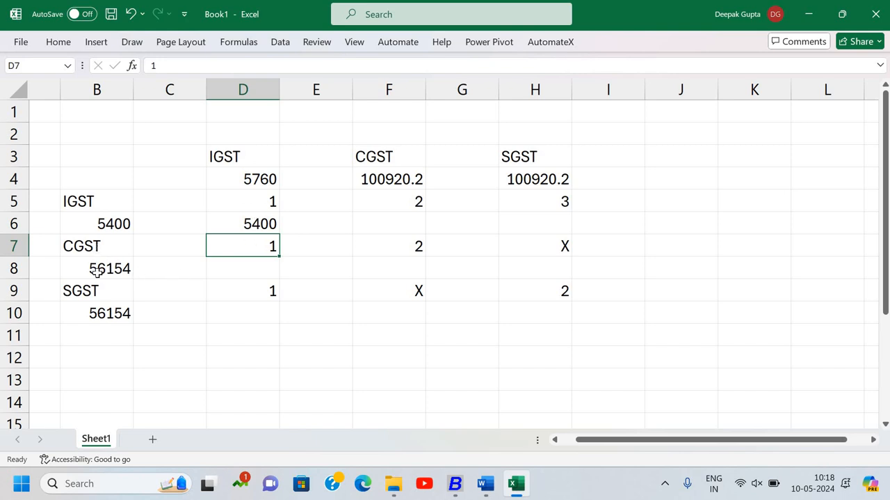
# - Enter 360 in cell D8 as the CGST credit used against the remaining IGST output
pyautogui.click(260, 270)
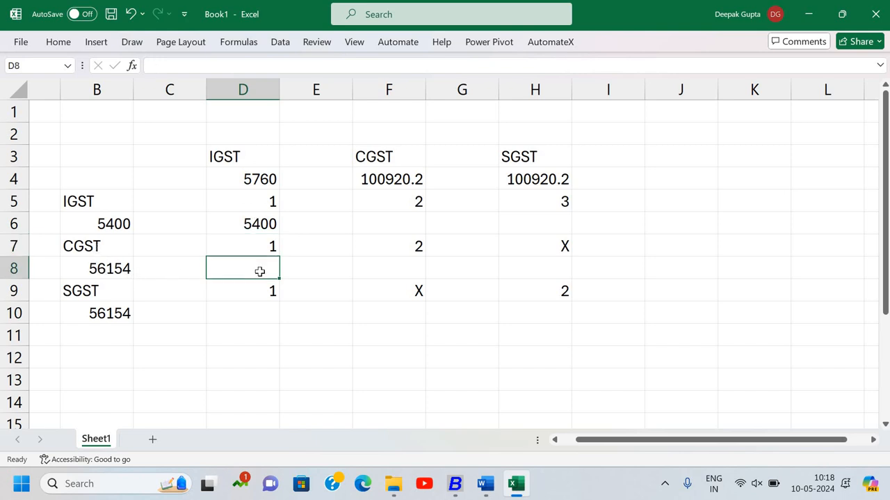
pyautogui.write('360')
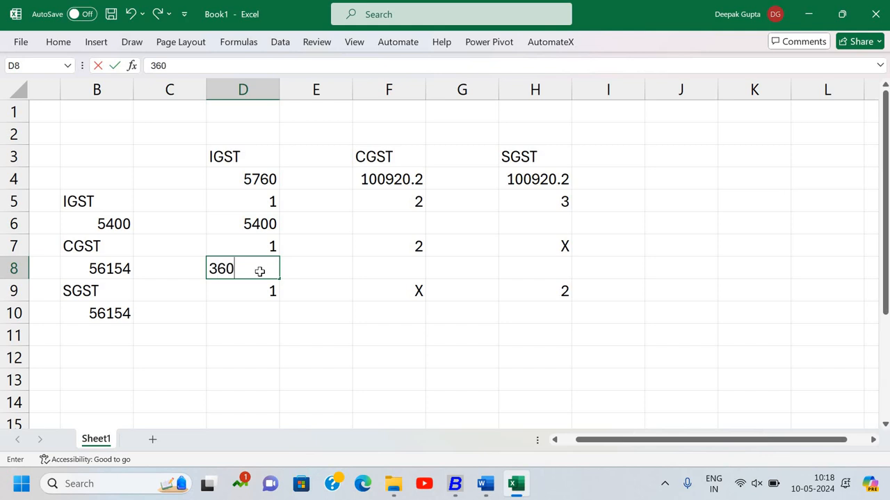
pyautogui.press('Return')
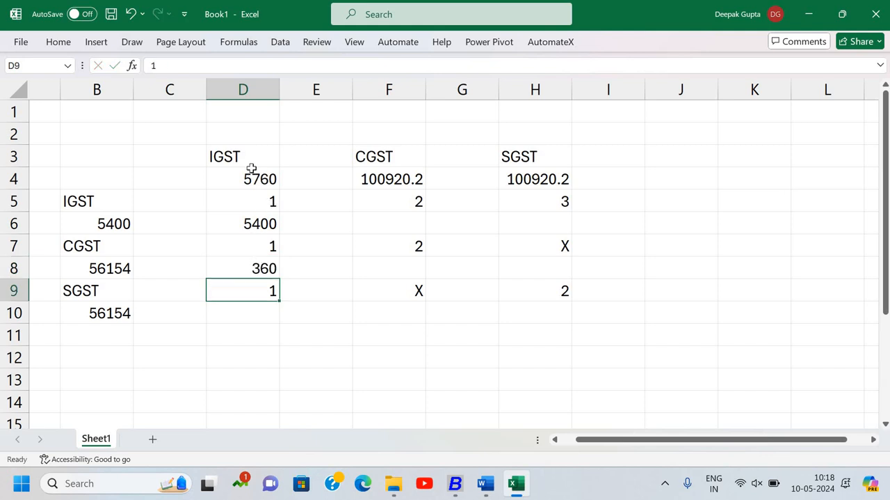
pyautogui.click(266, 187)
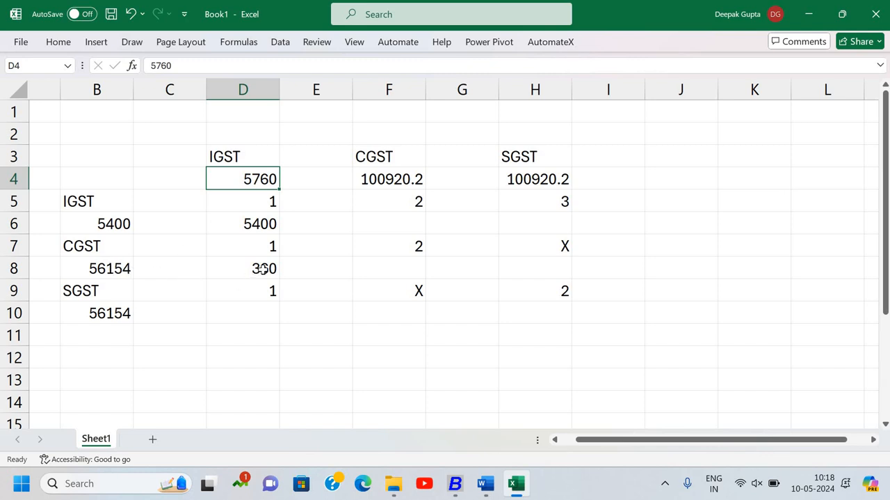
# - Enter the formula =B8-D8 in cell F8 to set the remaining CGST credit against CGST output
pyautogui.click(388, 270)
pyautogui.write('=')
pyautogui.press('Left')
pyautogui.press('Left')
pyautogui.press('Left')
pyautogui.press('Left')
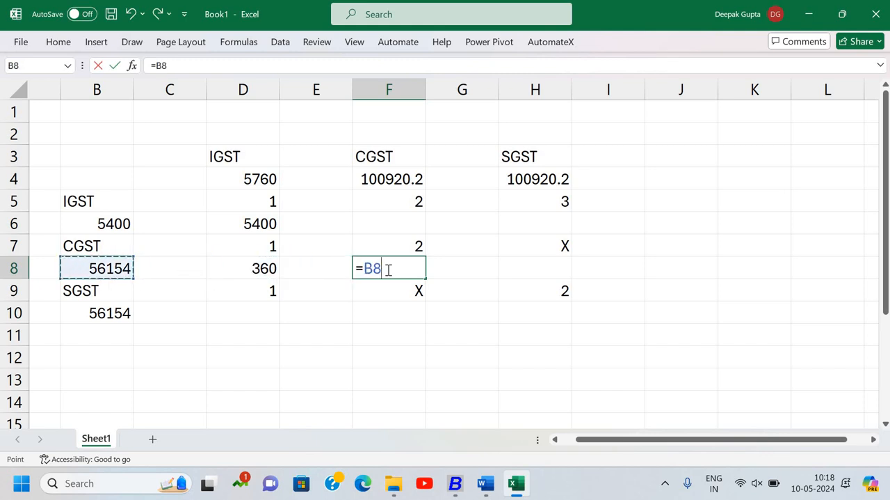
pyautogui.write('-')
pyautogui.press('Left')
pyautogui.press('Left')
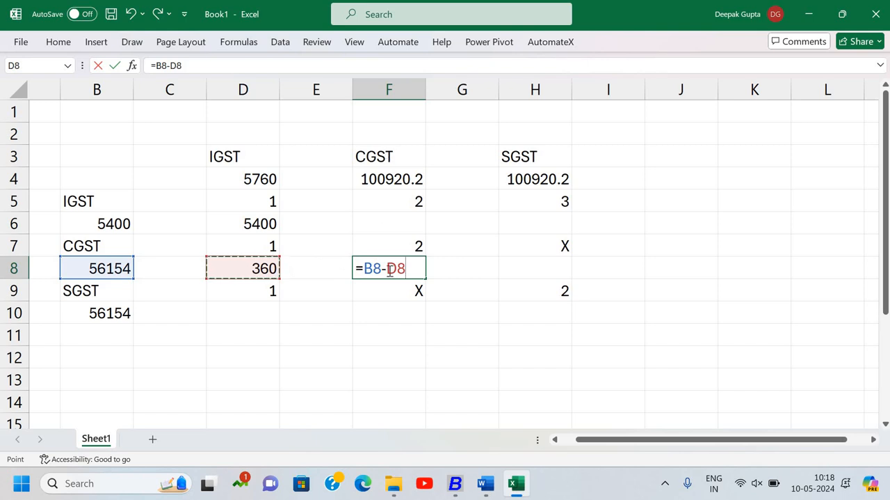
pyautogui.press('Return')
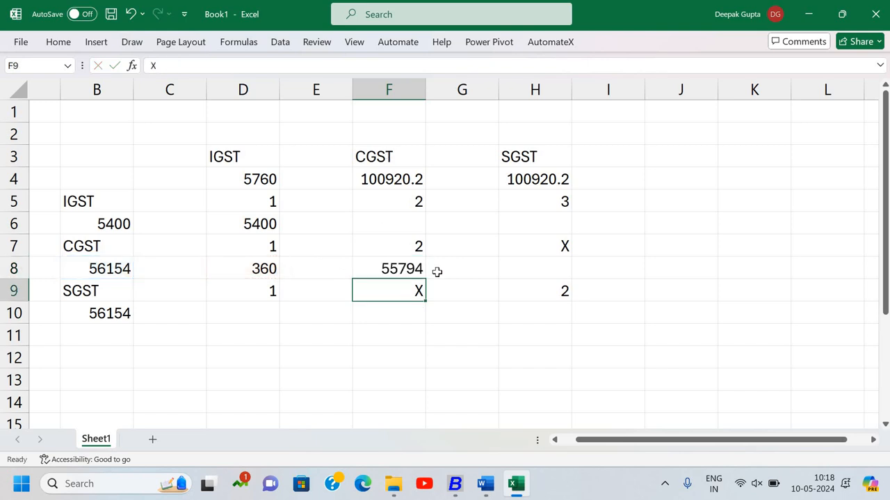
pyautogui.click(377, 183)
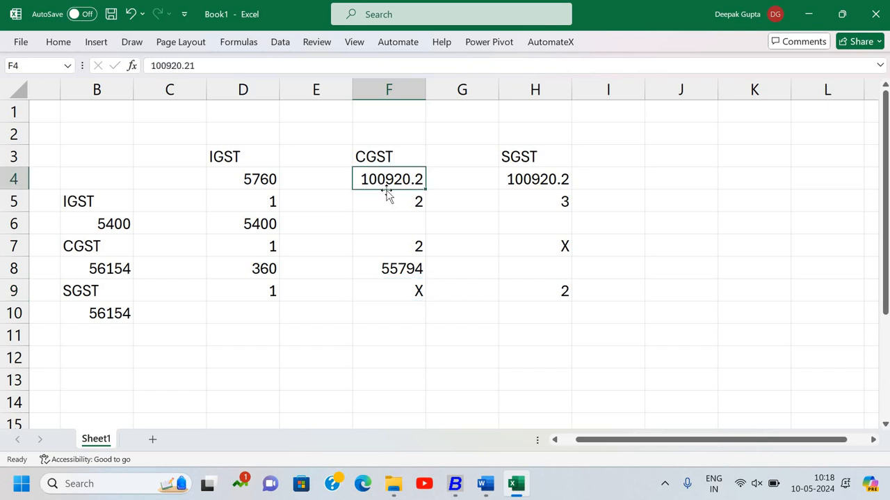
pyautogui.click(379, 272)
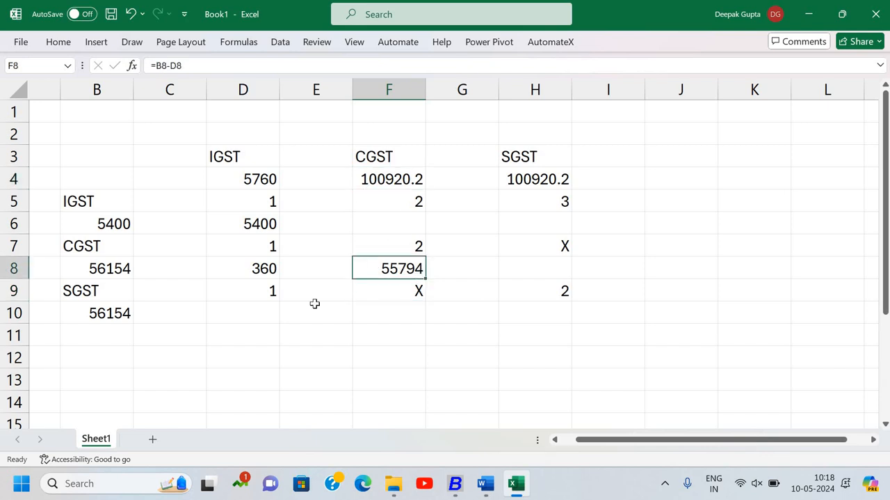
# - Set the SGST input credit against SGST output by entering the formula =B10 in cell H10
pyautogui.click(126, 312)
pyautogui.click(542, 315)
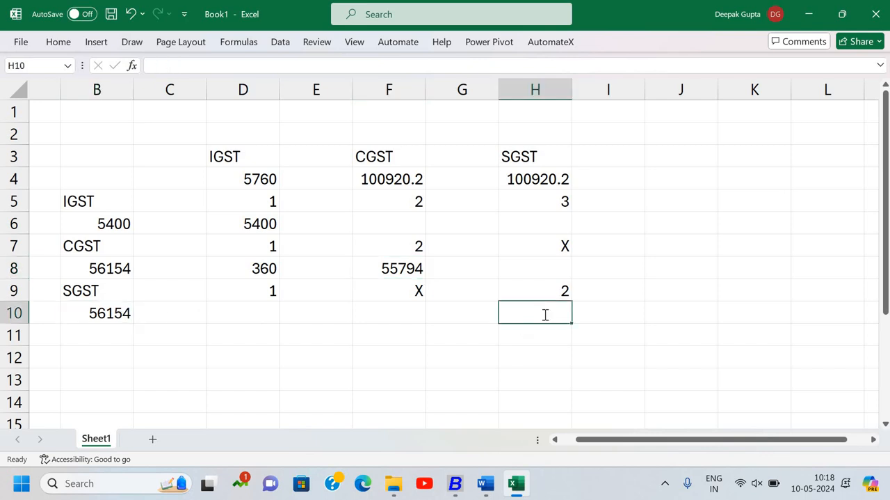
pyautogui.write('=')
pyautogui.press('Left')
pyautogui.press('Left')
pyautogui.press('Left')
pyautogui.press('Left')
pyautogui.press('Left')
pyautogui.press('Left')
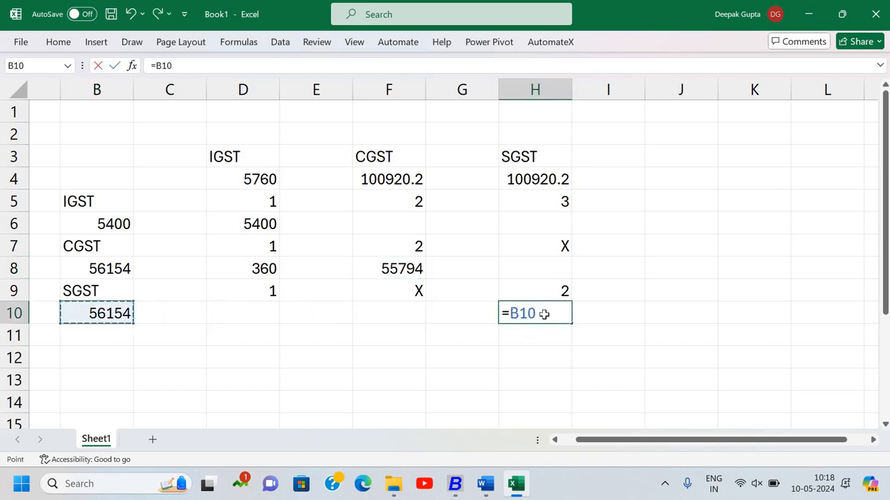
pyautogui.press('Return')
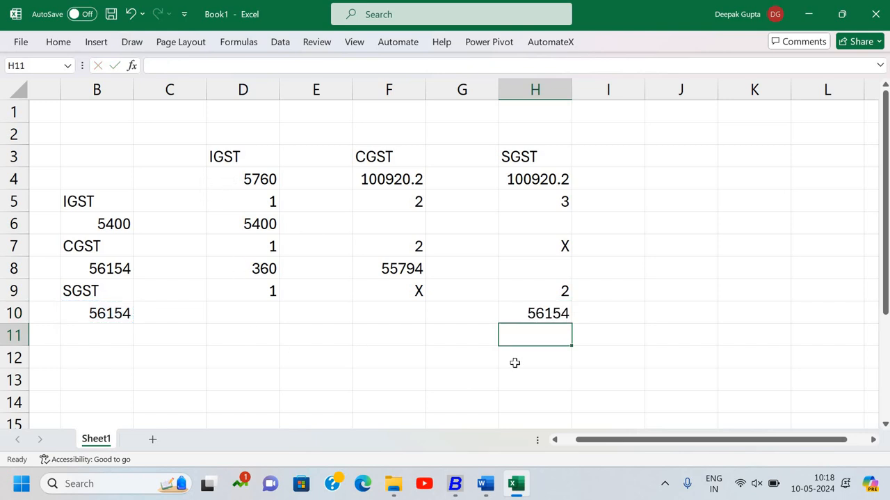
pyautogui.click(278, 358)
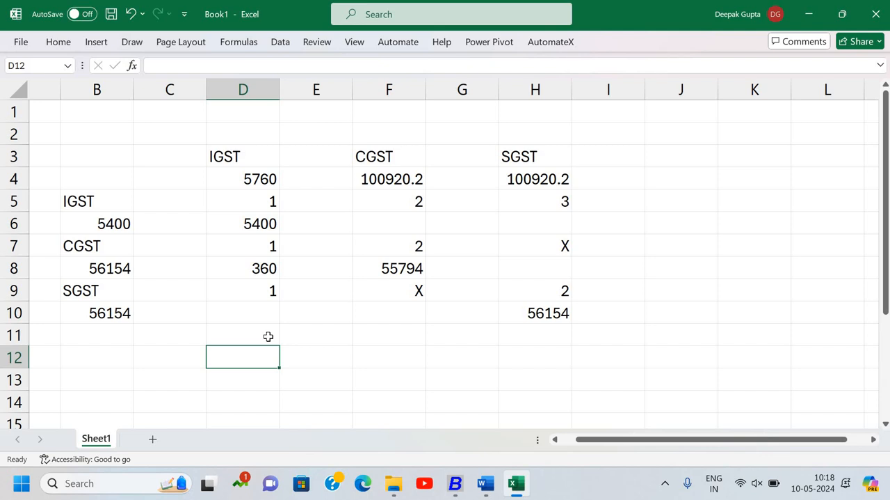
# - Calculate the remaining IGST liability by entering the formula =D4-D6-D8 in cell D11
pyautogui.click(268, 336)
pyautogui.write('=')
pyautogui.press('Up')
pyautogui.press('Up')
pyautogui.press('Up')
pyautogui.press('Up')
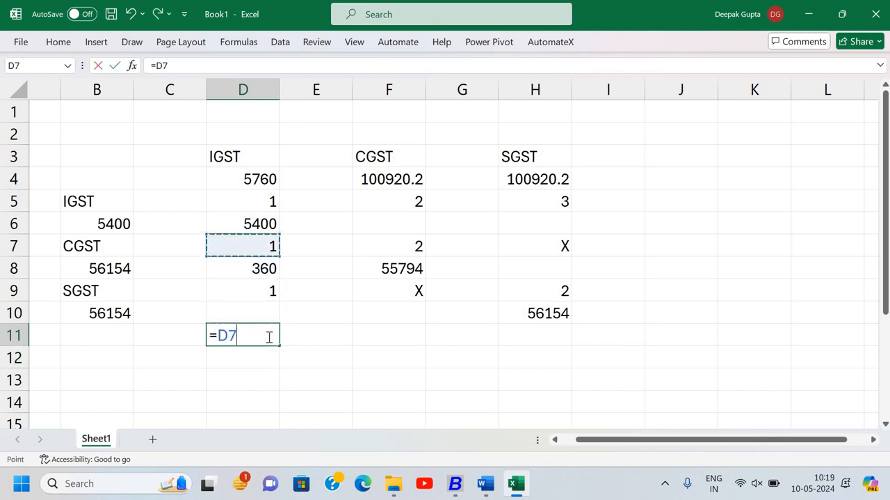
pyautogui.press('Up')
pyautogui.press('Up')
pyautogui.press('Up')
pyautogui.write('-')
pyautogui.press('Up')
pyautogui.press('Up')
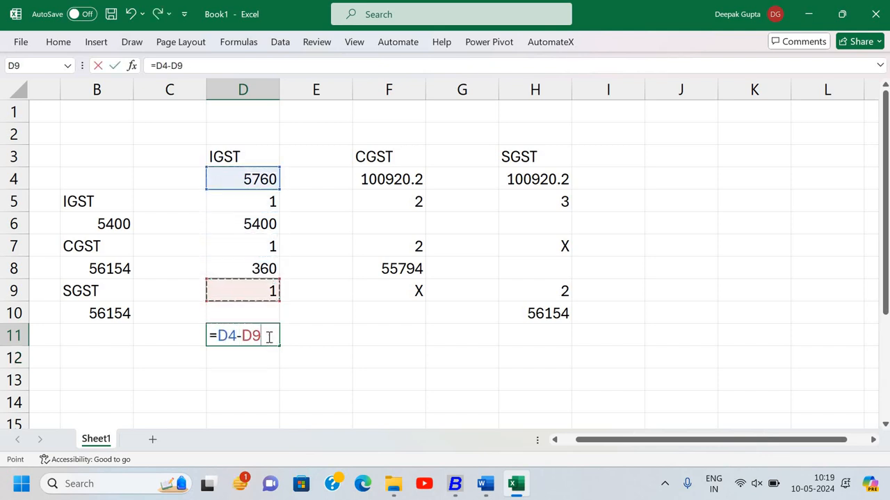
pyautogui.press('Up')
pyautogui.press('Up')
pyautogui.press('Up')
pyautogui.write('-')
pyautogui.press('Up')
pyautogui.press('Up')
pyautogui.press('Up')
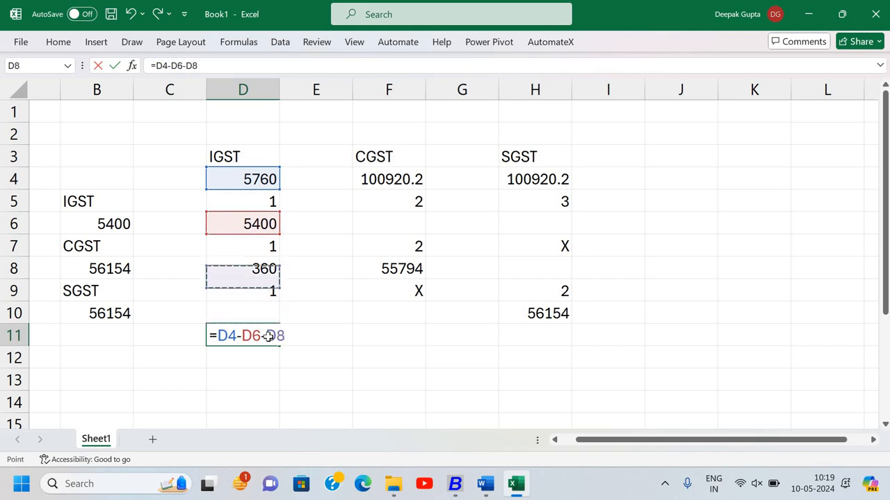
pyautogui.press('Return')
# - Calculate the remaining CGST liability by entering the formula =F4-F8 in cell F11
pyautogui.press('Up')
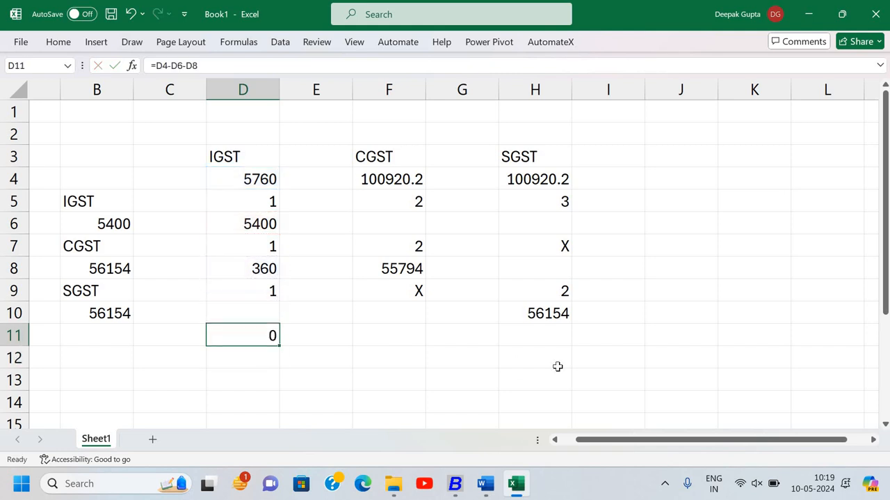
pyautogui.press('Right')
pyautogui.press('Right')
pyautogui.write('=')
pyautogui.press('Up')
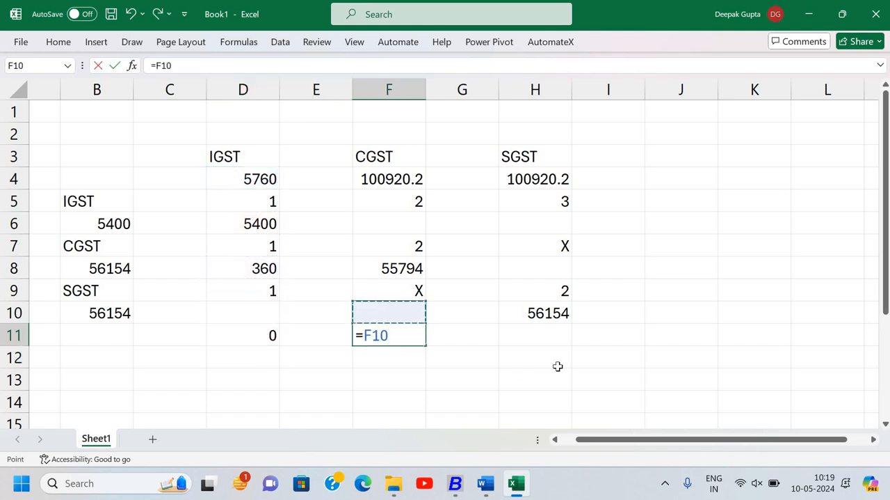
pyautogui.press('Up')
pyautogui.press('Up')
pyautogui.press('Up')
pyautogui.press('Up')
pyautogui.press('Up')
pyautogui.press('Up')
pyautogui.write('-')
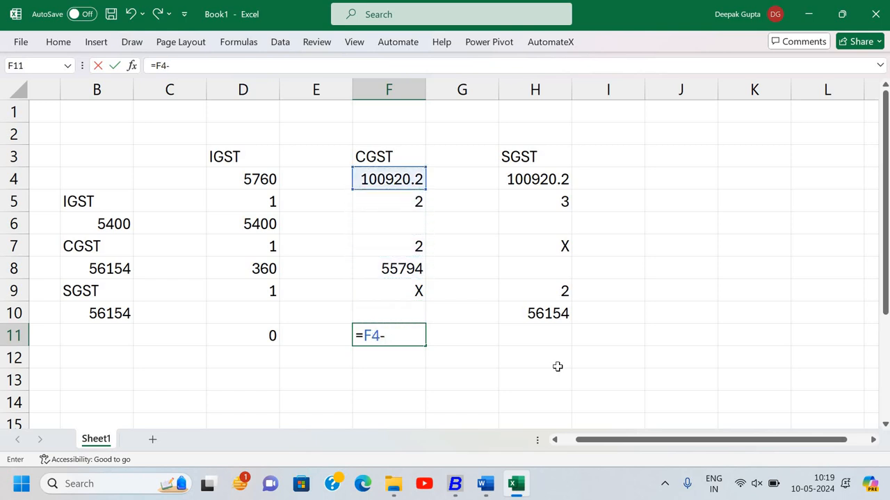
pyautogui.press('Up')
pyautogui.press('Up')
pyautogui.press('Up')
pyautogui.press('Return')
# - Calculate the remaining SGST liability by entering the formula =H4-H10 in cell H11
pyautogui.press('Up')
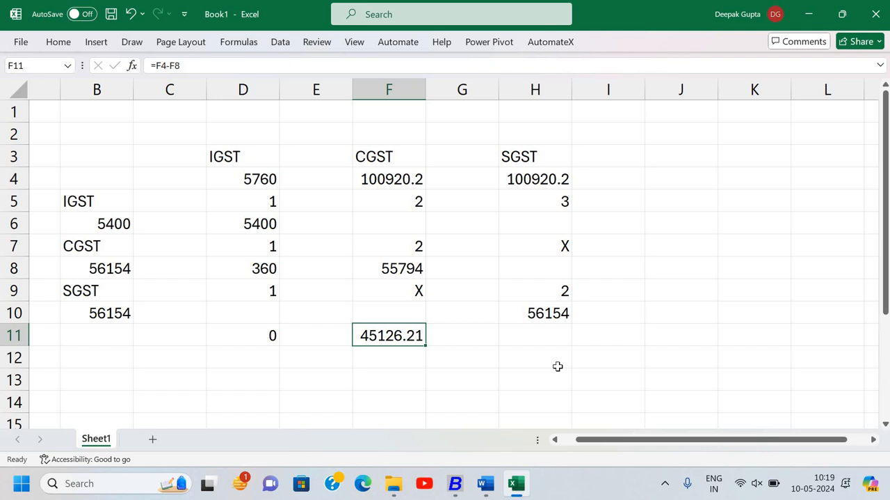
pyautogui.press('Right')
pyautogui.press('Right')
pyautogui.write('=')
pyautogui.press('Up')
pyautogui.press('Up')
pyautogui.press('Up')
pyautogui.press('Up')
pyautogui.press('Up')
pyautogui.press('Up')
pyautogui.press('Up')
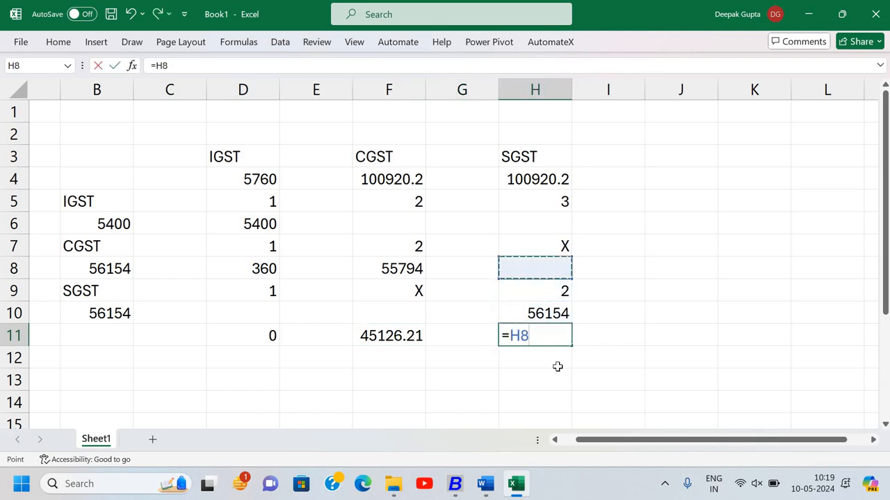
pyautogui.write('-')
pyautogui.press('Up')
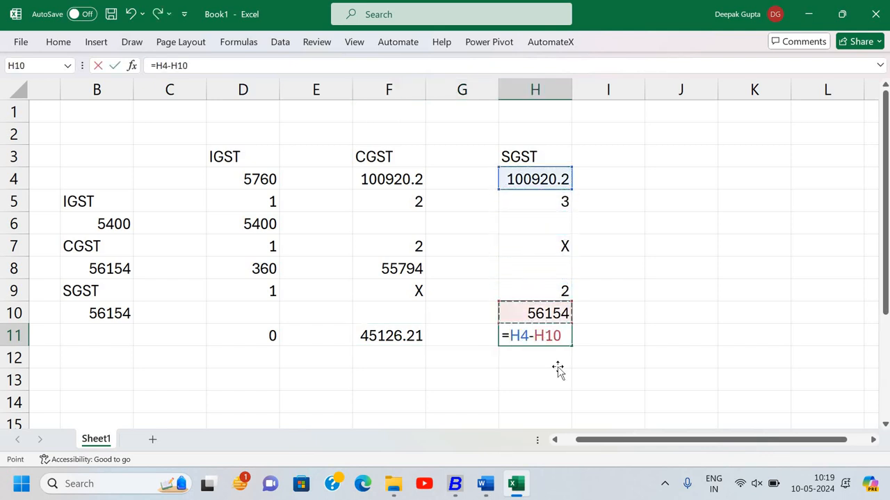
pyautogui.press('Return')
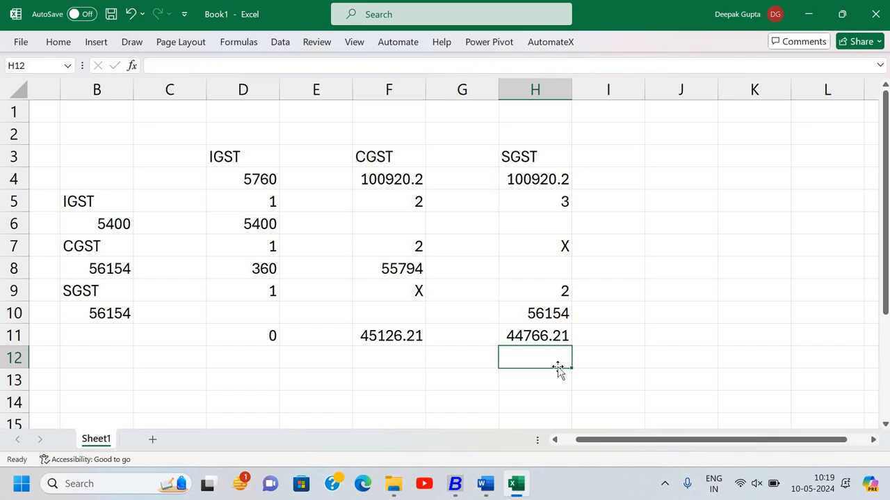
# - Total the CGST and SGST payable by entering the formula =F11+H11 in cell J11
pyautogui.press('Up')
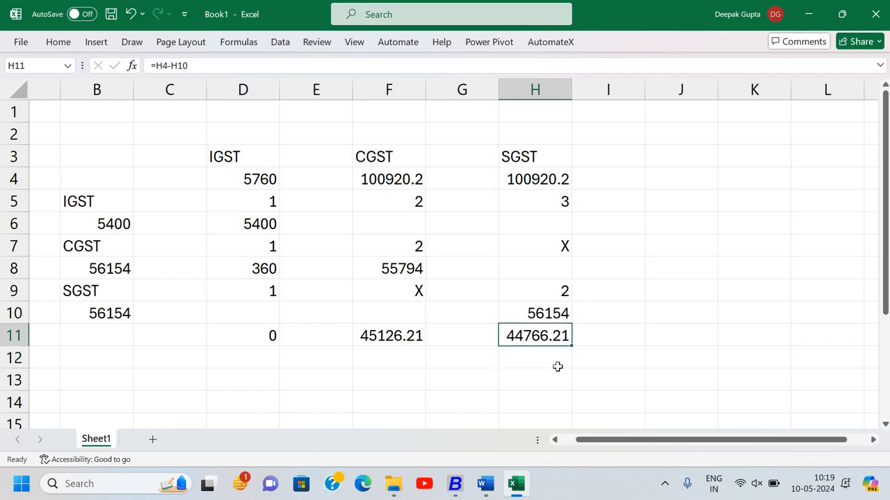
pyautogui.press('Right')
pyautogui.press('Right')
pyautogui.write('=')
pyautogui.press('Left')
pyautogui.press('Left')
pyautogui.press('Left')
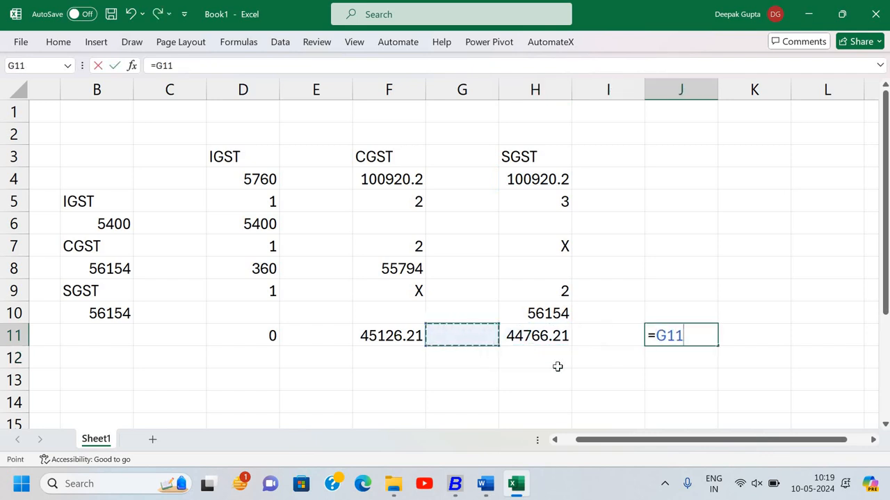
pyautogui.write('+')
pyautogui.press('Left')
pyautogui.press('Left')
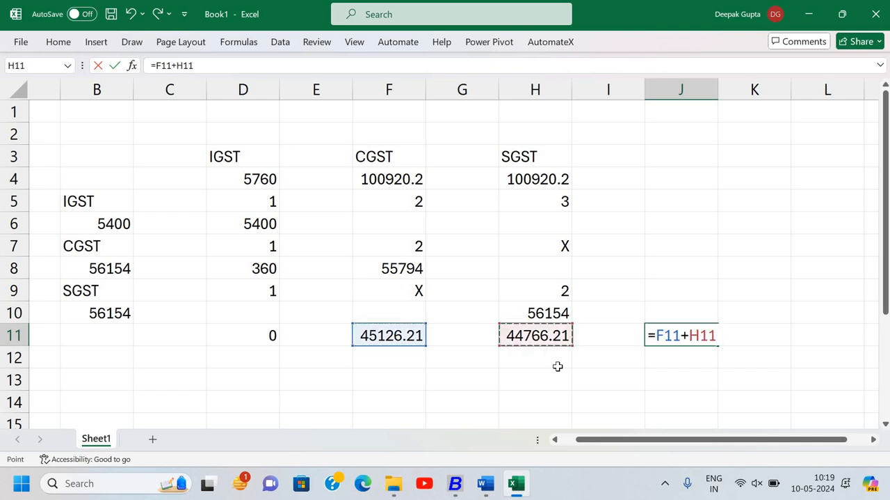
pyautogui.press('Return')
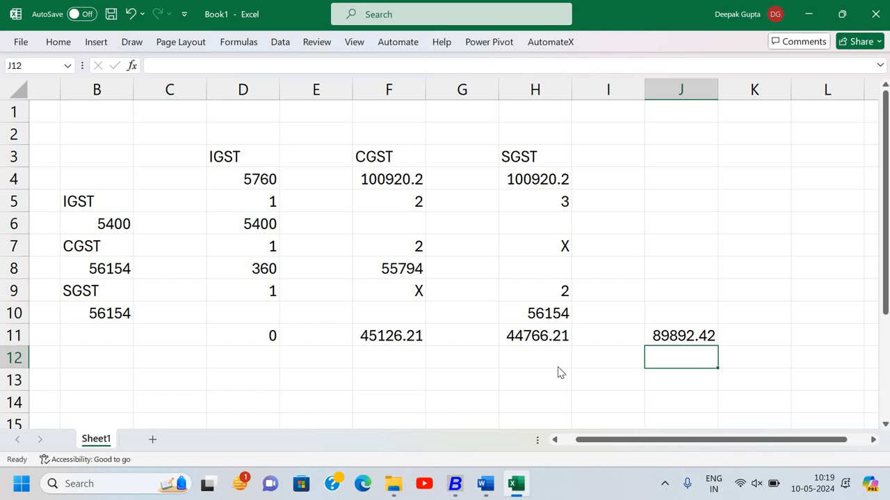
# - Switch to Busy and check the Duties & Taxes amount in the Balance Sheet
pyautogui.hotkey('alt', 'Tab')
pyautogui.press('Escape')
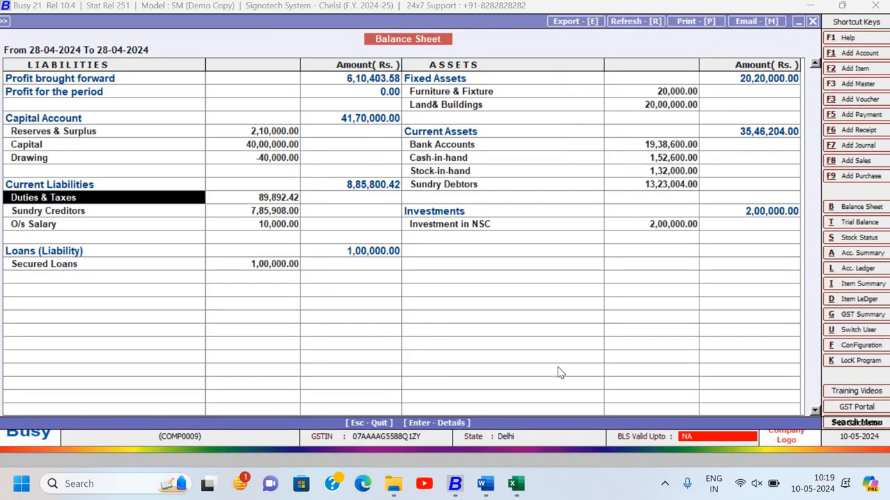
pyautogui.press('Right')
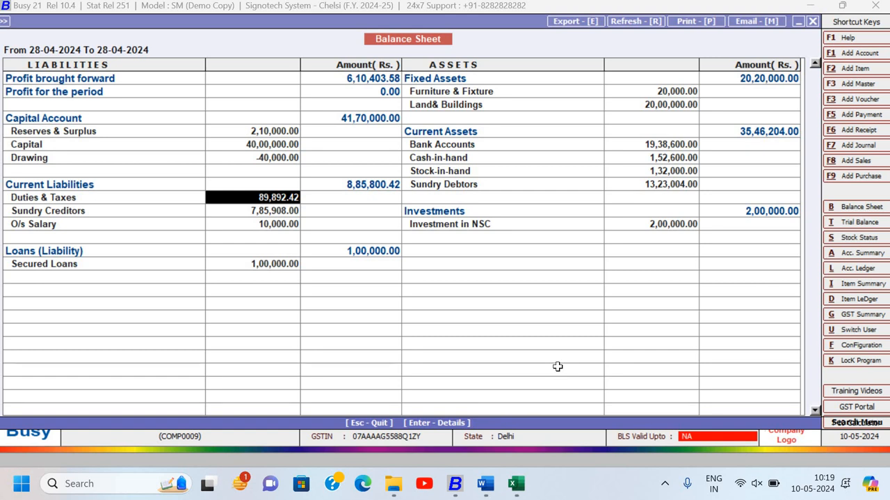
# - Switch back to Excel and start the adjustment entry with the label Dr. in cell J3
pyautogui.hotkey('alt', 'Tab')
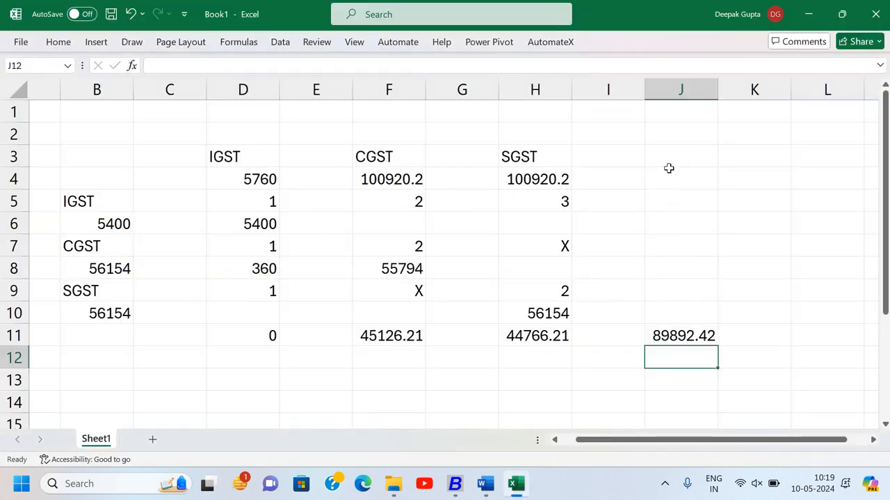
pyautogui.click(648, 159)
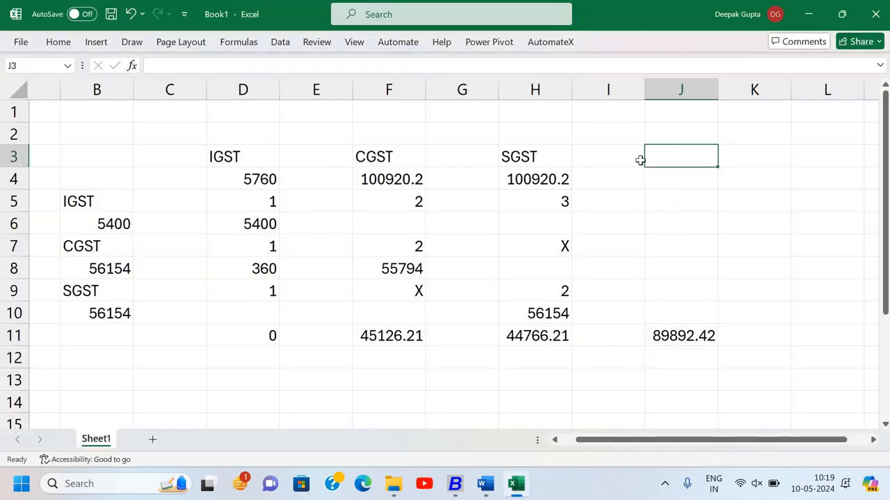
pyautogui.click(641, 160)
pyautogui.hscroll(1, 640, 160)
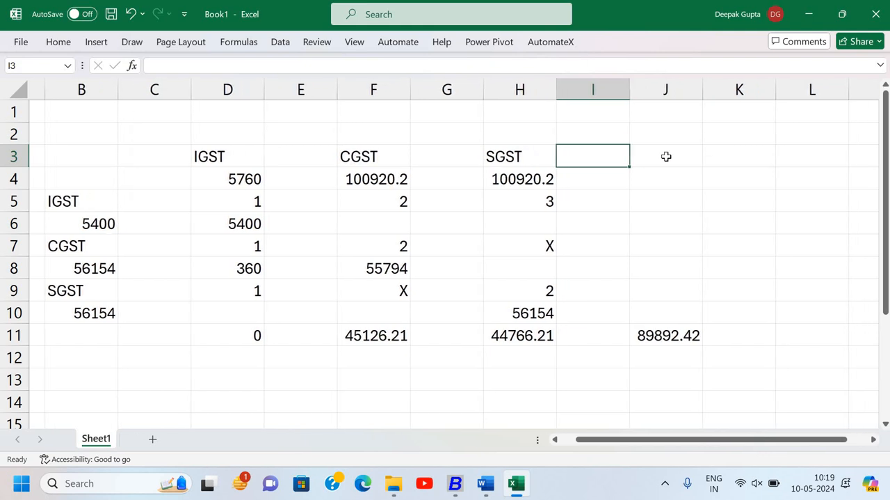
pyautogui.click(661, 156)
pyautogui.write('De')
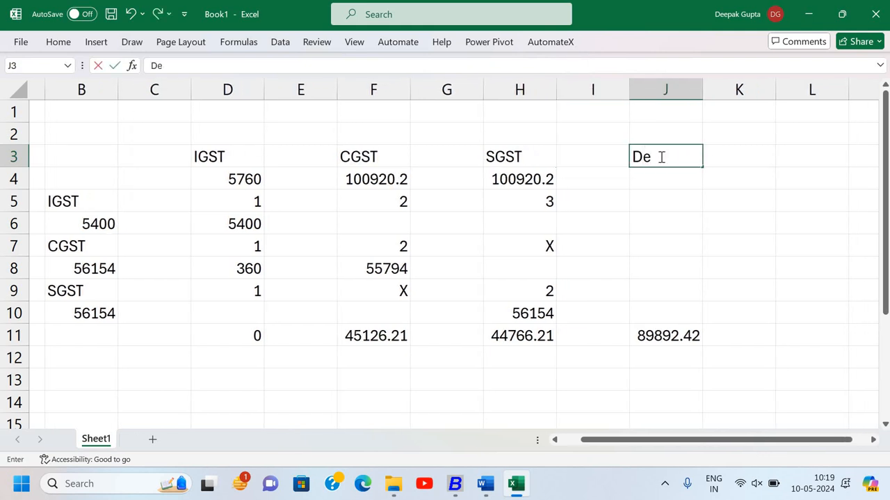
pyautogui.press('BackSpace')
pyautogui.write('r.')
pyautogui.press('Return')
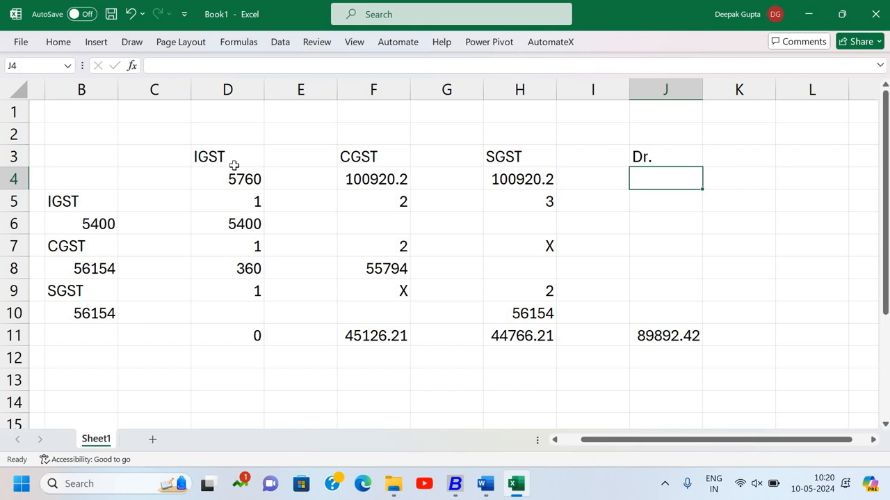
# - Enter Output IGST in cell K3 as the account on the first debit line
pyautogui.click(727, 150)
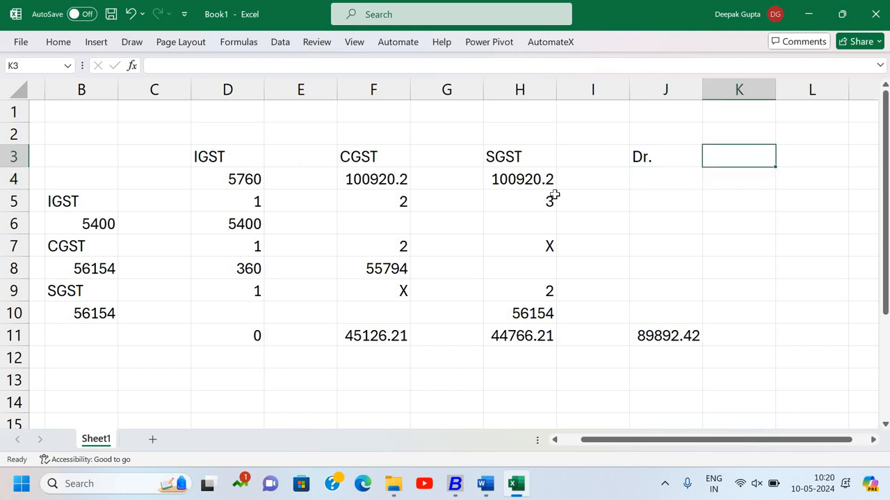
pyautogui.write('Out')
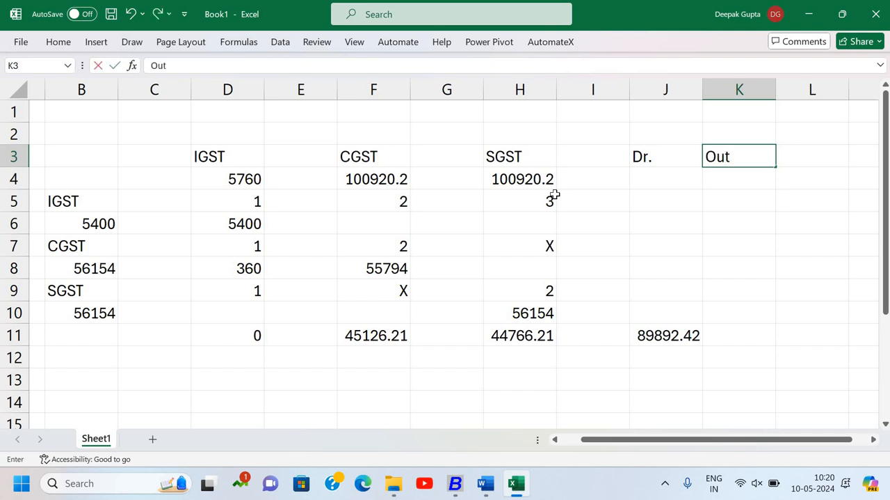
pyautogui.write('put IGST')
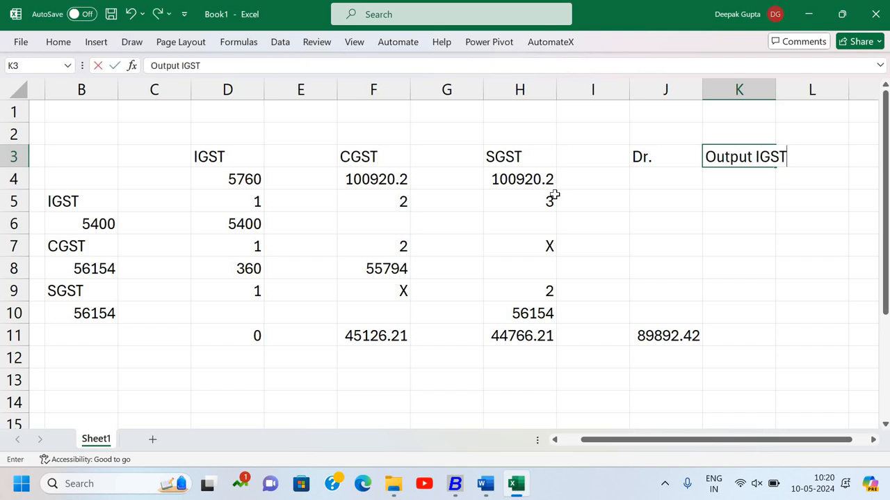
pyautogui.press('Return')
# - Enter 5760 in cell M3 as the debit amount for Output IGST
pyautogui.press('Up')
pyautogui.press('Right')
pyautogui.press('Right')
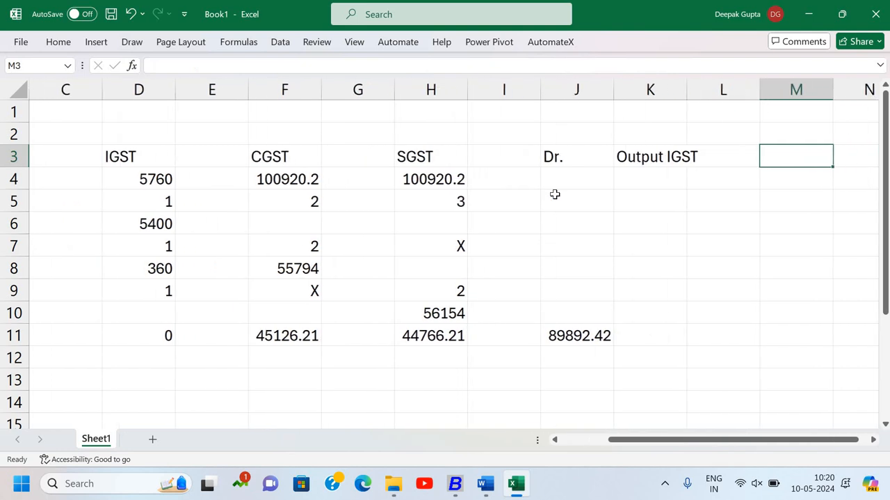
pyautogui.write('5760')
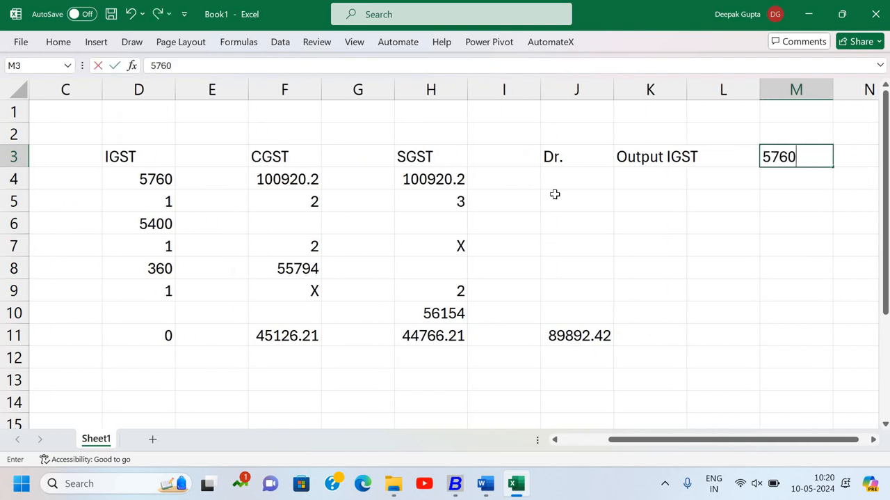
pyautogui.press('Return')
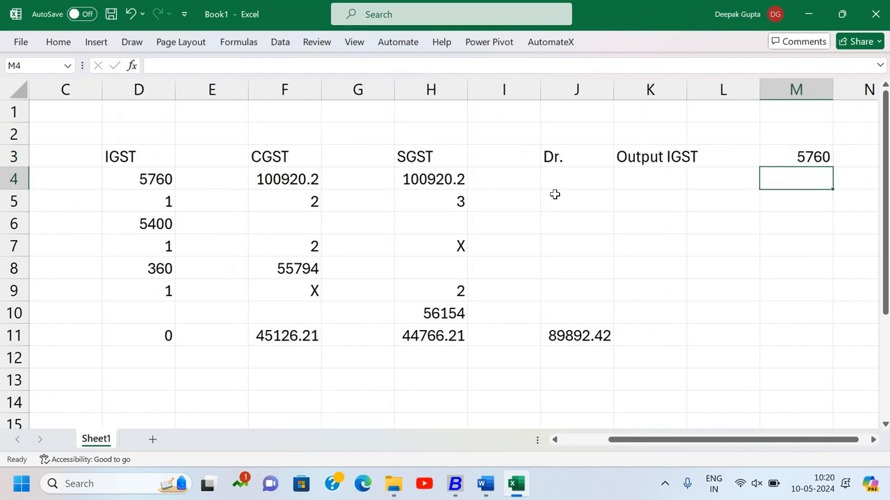
# - Delete the empty spacer columns before the IGST, CGST and SGST output columns
pyautogui.hscroll(-1, 115, 91)
pyautogui.click(122, 94)
pyautogui.rightClick(122, 92)
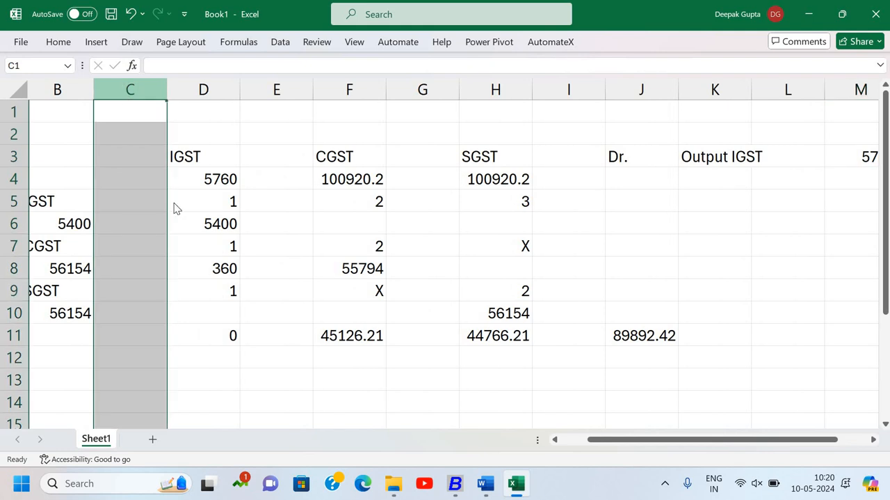
pyautogui.click(180, 251)
pyautogui.click(381, 248)
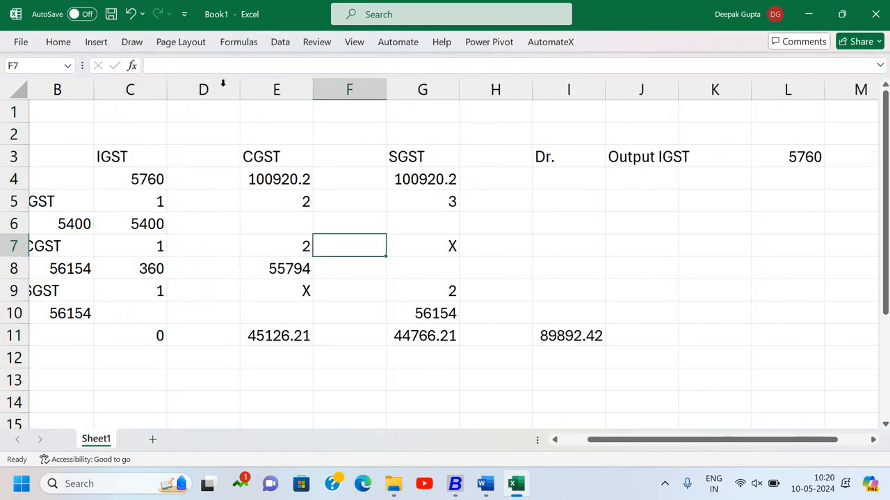
pyautogui.rightClick(216, 89)
pyautogui.click(264, 248)
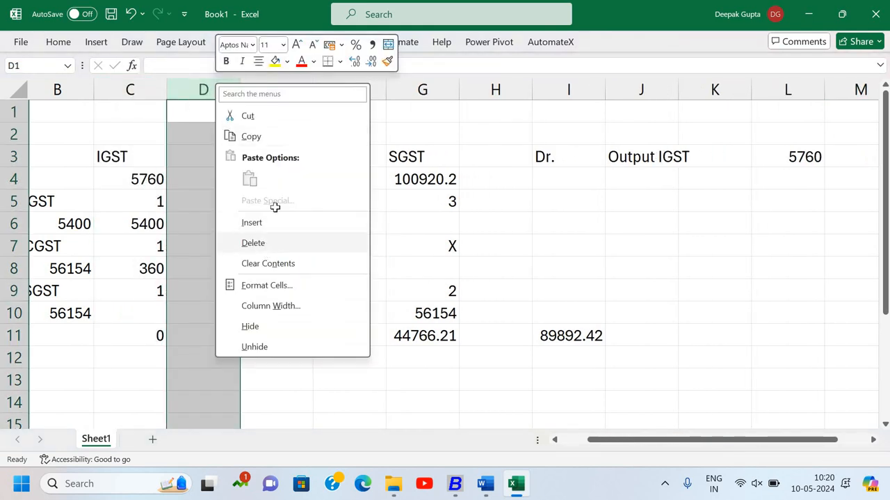
pyautogui.rightClick(282, 90)
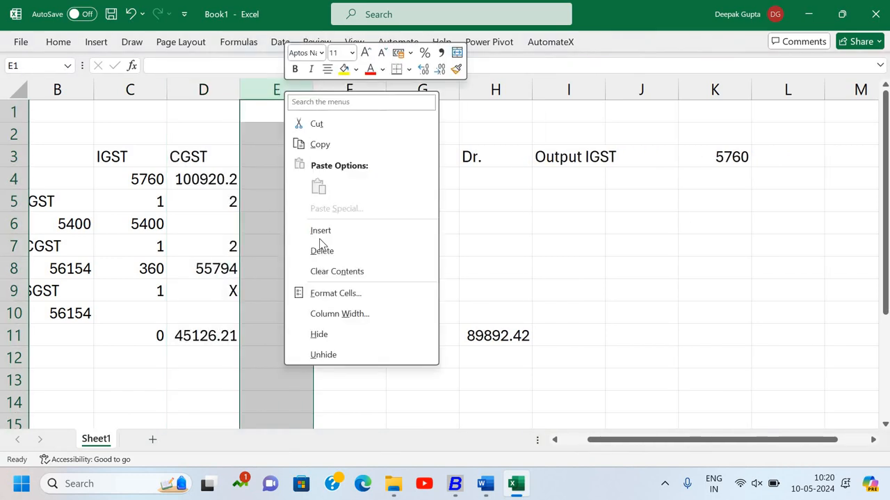
pyautogui.click(322, 251)
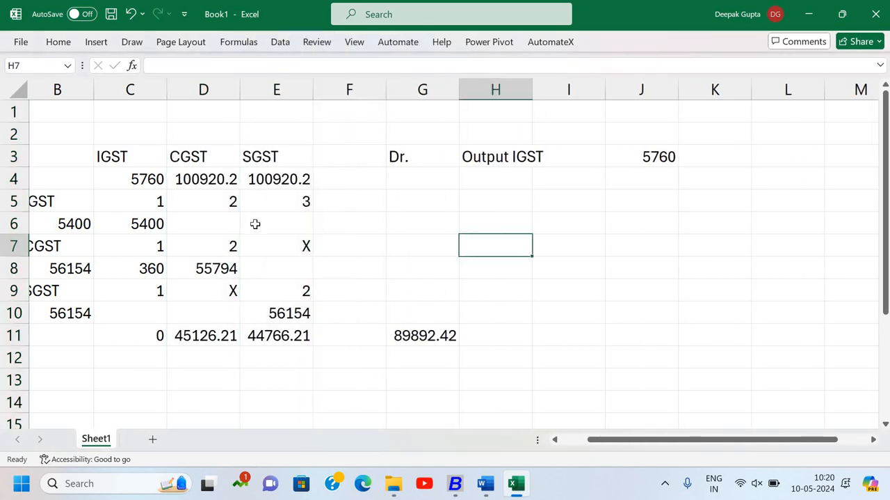
# - Label the second journal line as Dr. in cell G4 by referencing the Dr. label above it
pyautogui.click(511, 178)
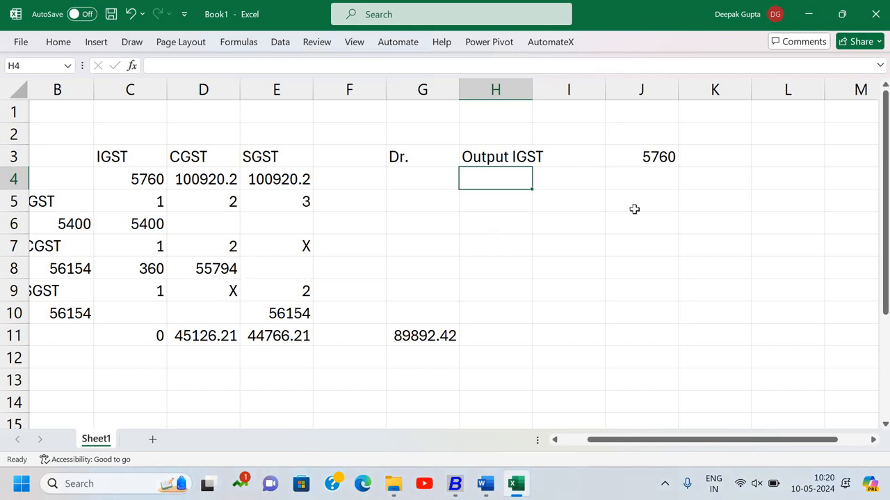
pyautogui.write('O')
pyautogui.press('Escape')
pyautogui.press('Left')
pyautogui.write('=')
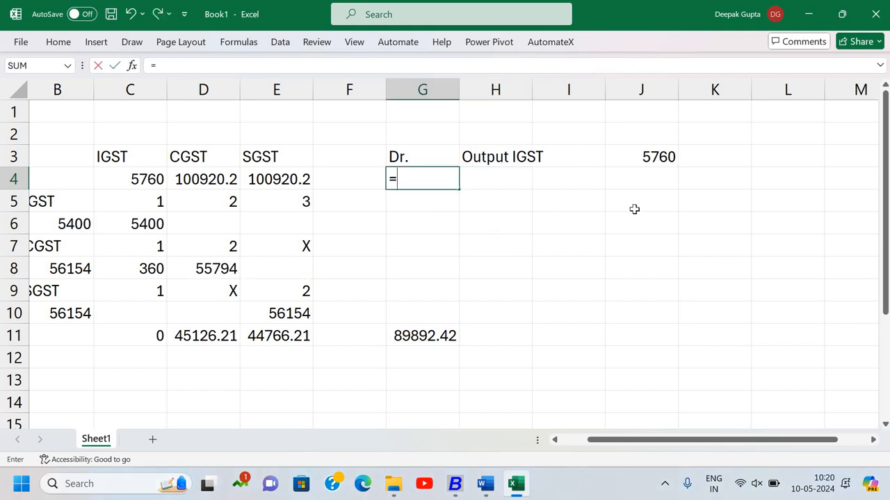
pyautogui.press('Up')
pyautogui.press('Tab')
# - Enter Output CGST in cell H4 as the account on the second debit line
pyautogui.write('O')
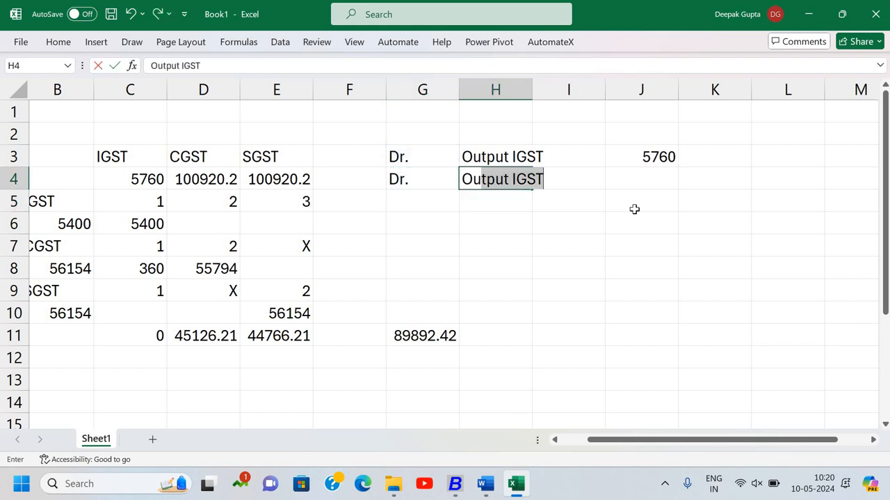
pyautogui.write('utput ')
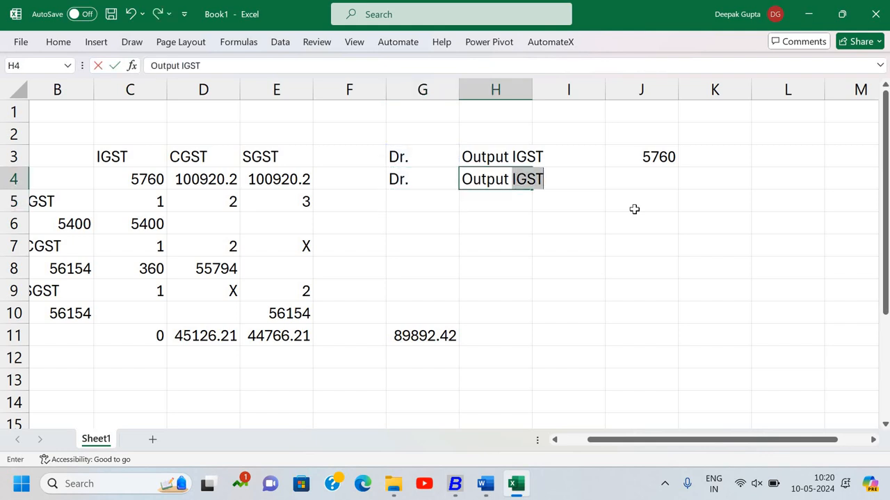
pyautogui.write('CSGT')
pyautogui.press('BackSpace')
pyautogui.press('BackSpace')
pyautogui.press('BackSpace')
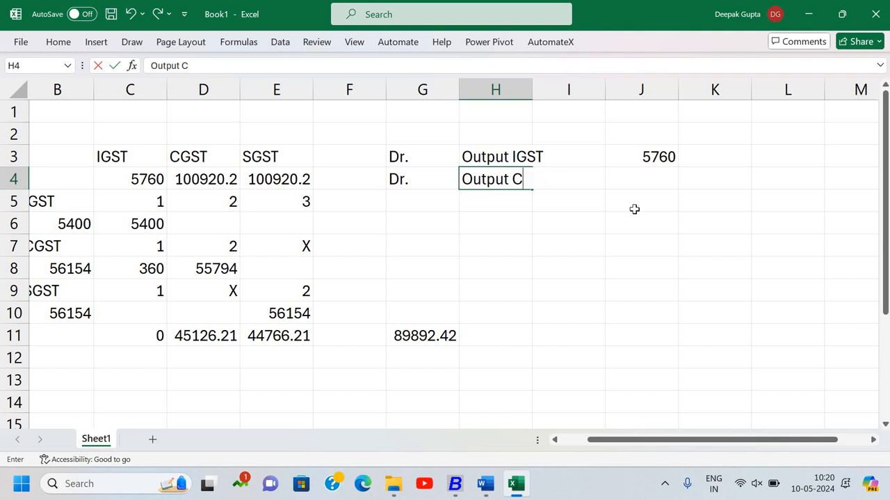
pyautogui.write('GST')
pyautogui.press('Return')
# - Enter 55794 in cell J4 as the debit amount for Output CGST
pyautogui.press('Up')
pyautogui.press('Right')
pyautogui.press('Right')
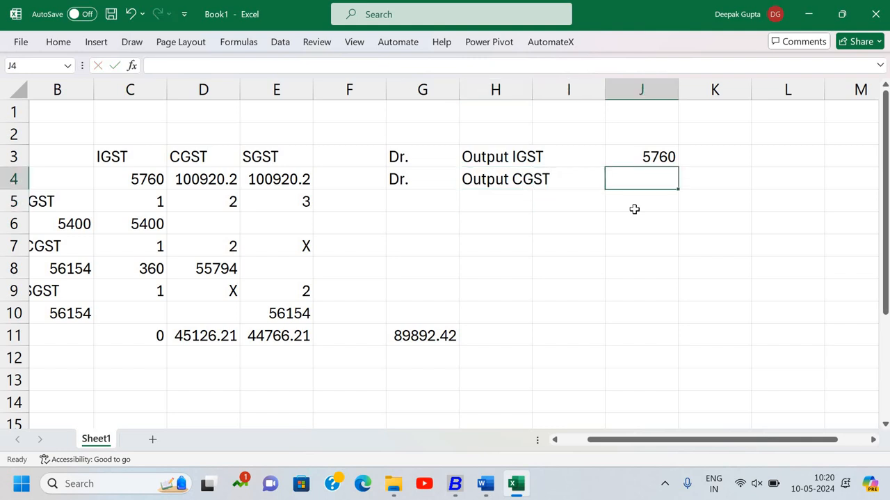
pyautogui.write('55794')
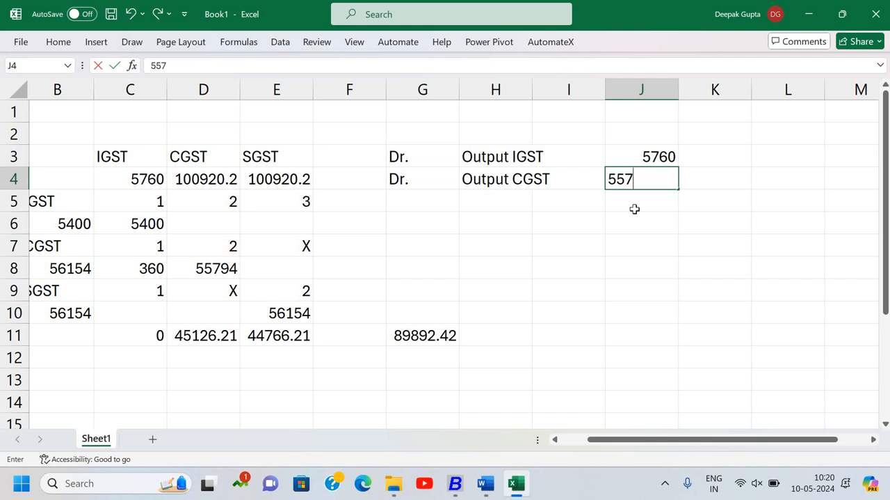
pyautogui.press('Return')
# - Label the third journal line as Dr. in cell G5 with a reference to cell G4
pyautogui.press('Left')
pyautogui.press('Left')
pyautogui.press('Left')
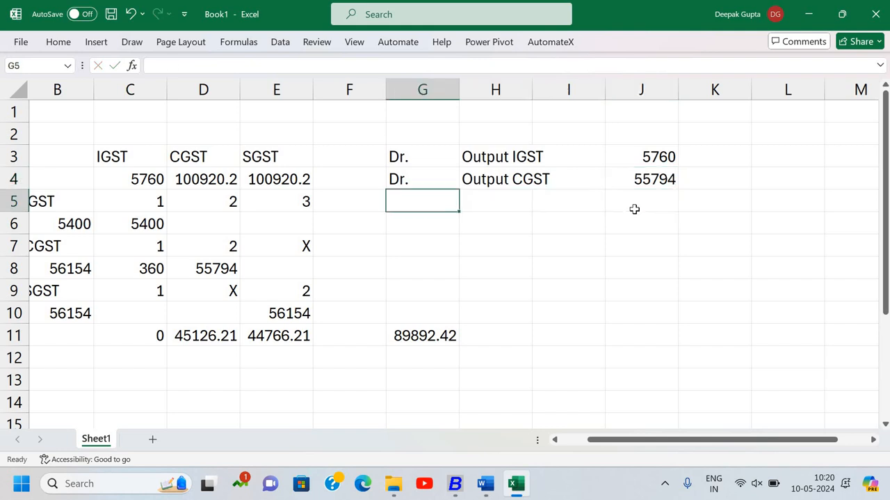
pyautogui.write('=')
pyautogui.press('Up')
pyautogui.hotkey('ctrl', 'Return')
# - Enter Output SGST in cell H5 as the account on the third debit line
pyautogui.click(522, 207)
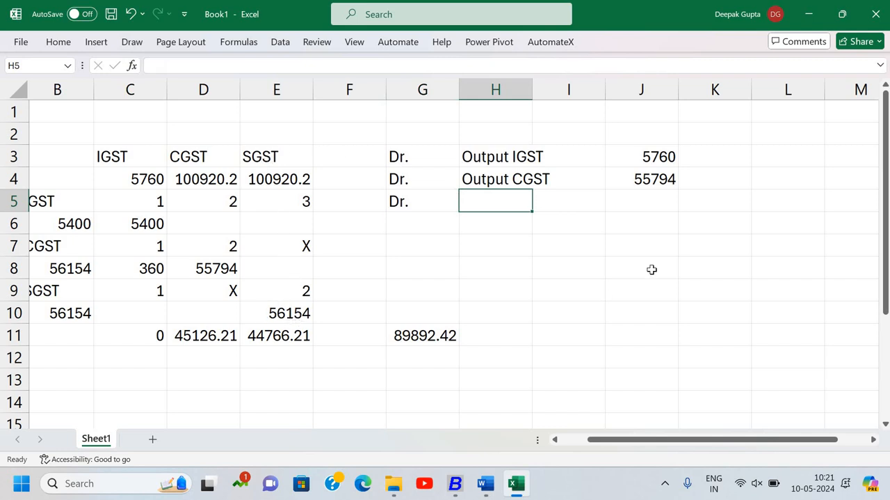
pyautogui.write('Outp')
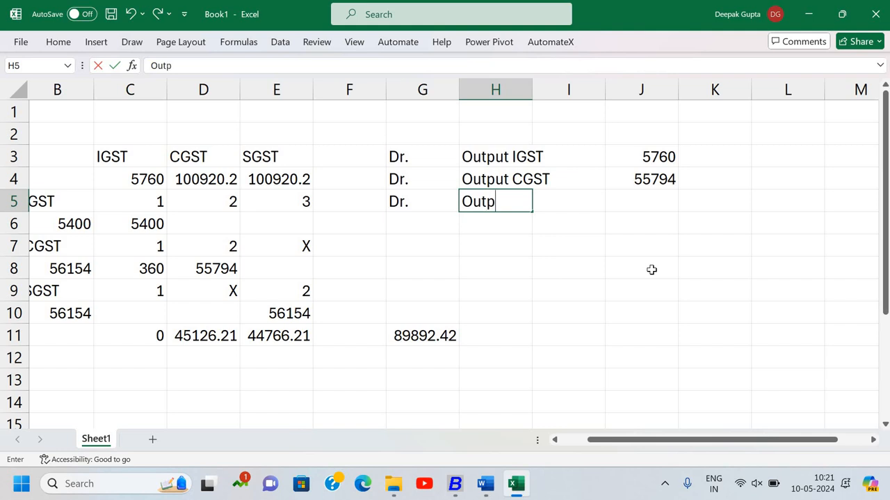
pyautogui.write('ut SGST')
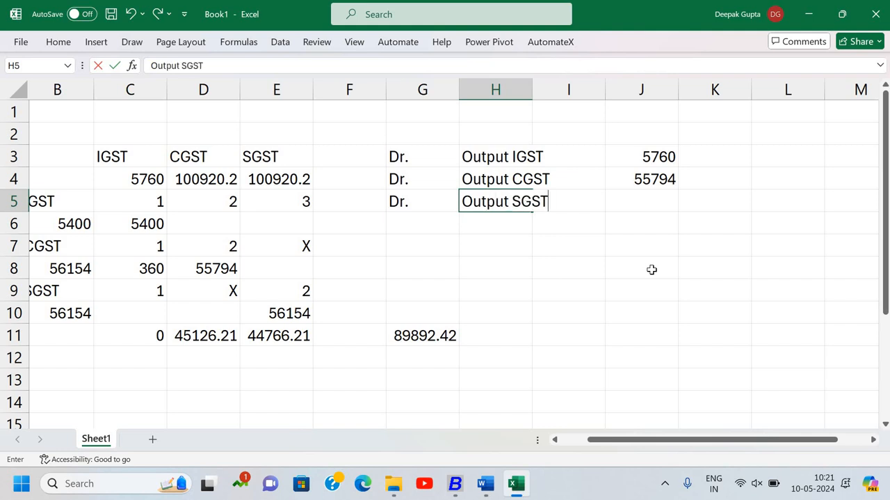
pyautogui.press('Return')
# - Enter 56154 in cell J5 as the debit amount for Output SGST
pyautogui.press('Up')
pyautogui.press('Right')
pyautogui.press('Right')
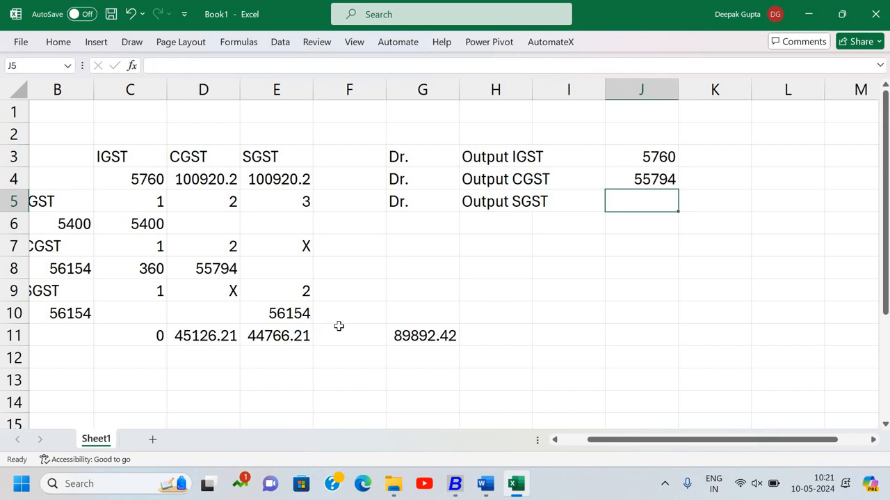
pyautogui.write('56')
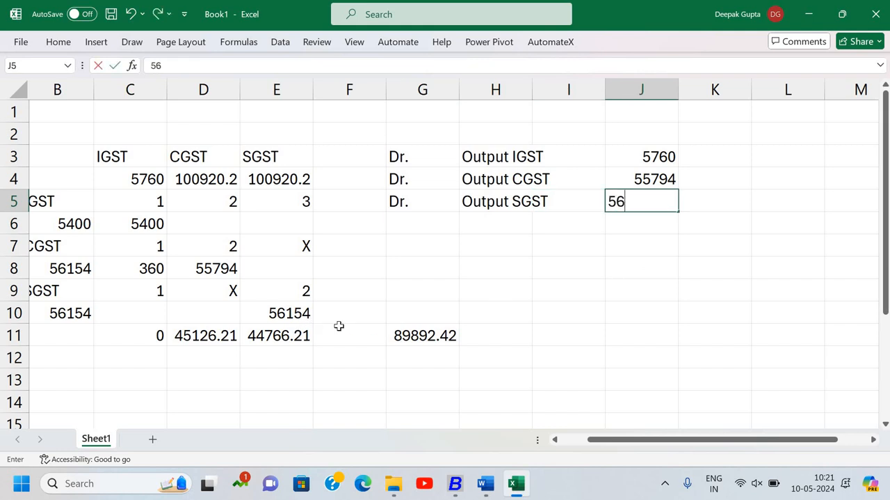
pyautogui.write('154')
pyautogui.press('Return')
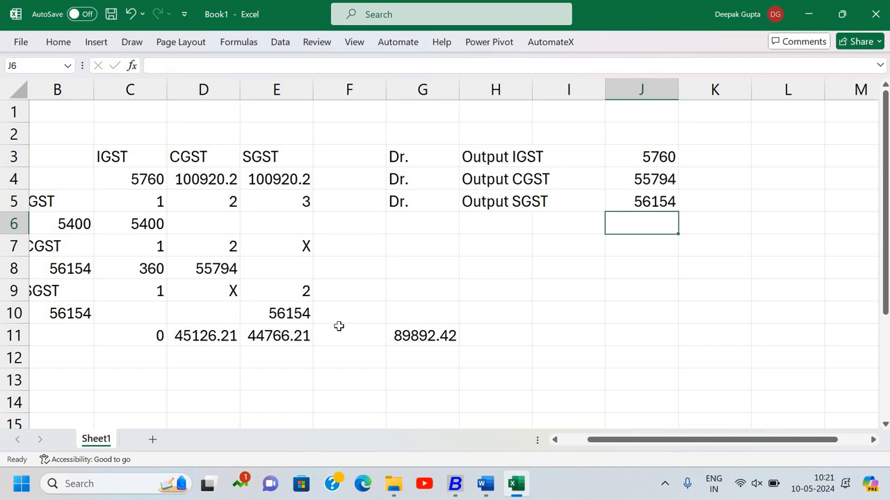
# - Start the credit side of the journal entry with the label Cr. in cell G6
pyautogui.press('Left')
pyautogui.press('Left')
pyautogui.press('Left')
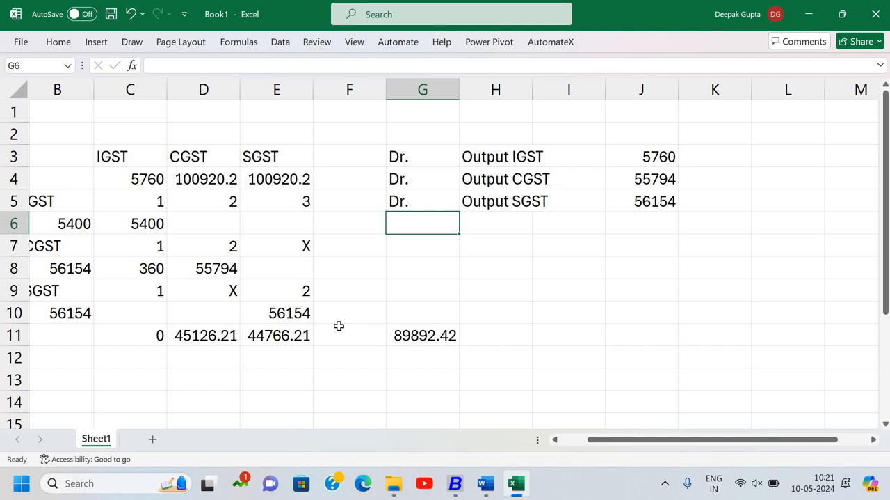
pyautogui.press('Left')
pyautogui.press('Left')
pyautogui.press('Left')
pyautogui.press('Left')
pyautogui.press('Left')
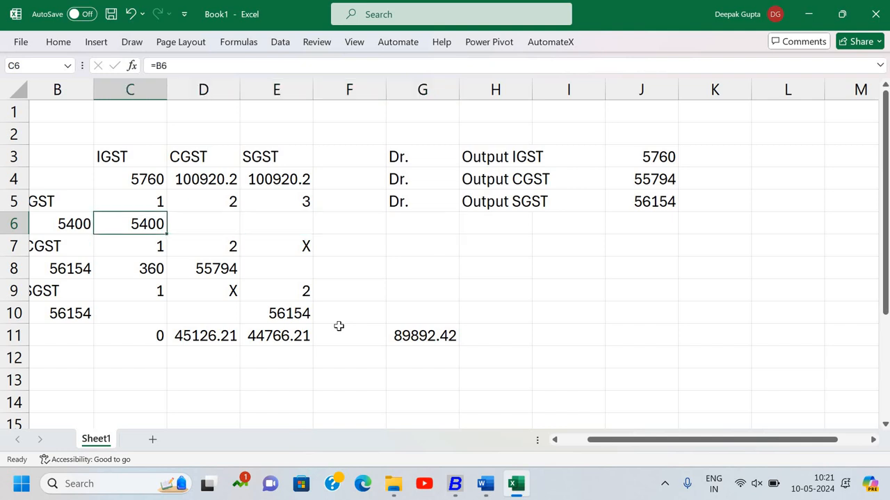
pyautogui.press('Right')
pyautogui.press('Right')
pyautogui.press('Right')
pyautogui.press('Right')
pyautogui.press('Right')
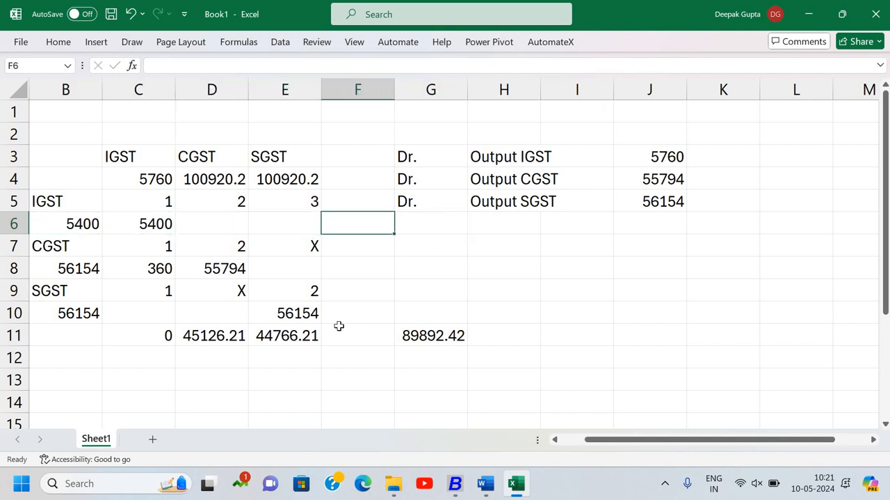
pyautogui.write('Cr.')
pyautogui.press('Return')
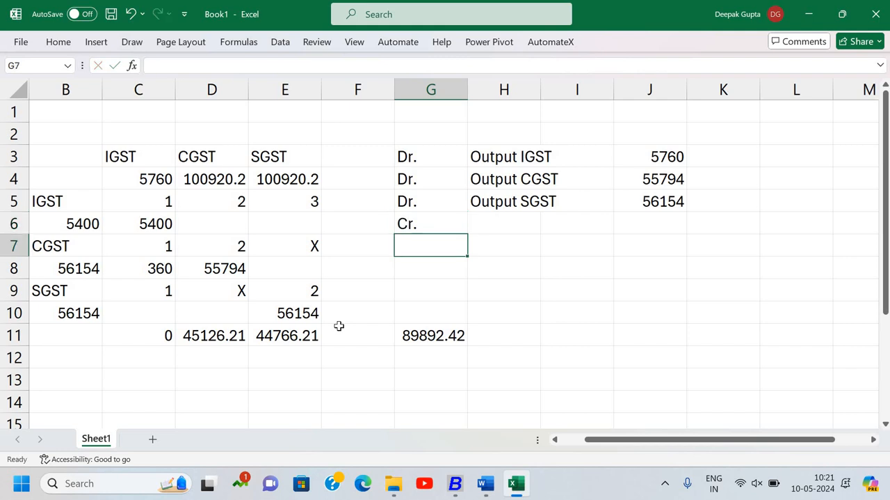
# - Enter Input IGST in cell H6 as the account on the first credit line
pyautogui.press('Up')
pyautogui.press('Right')
pyautogui.write('Input')
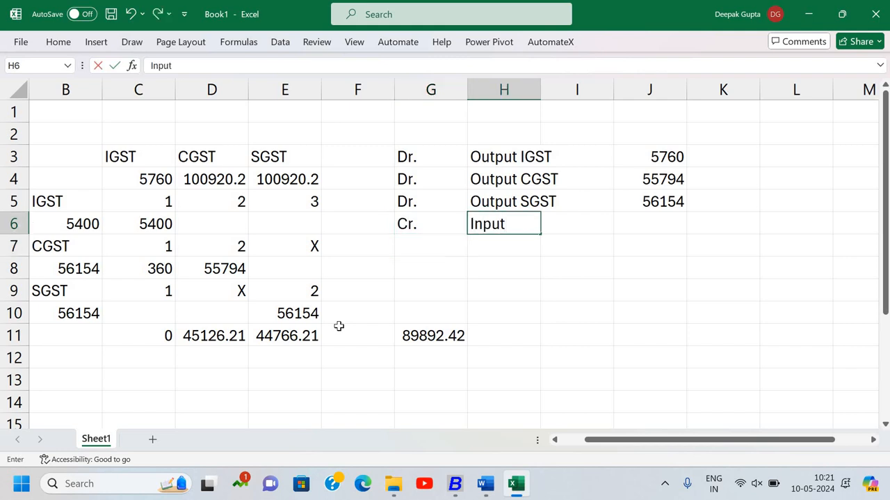
pyautogui.write(' IGST')
pyautogui.press('Return')
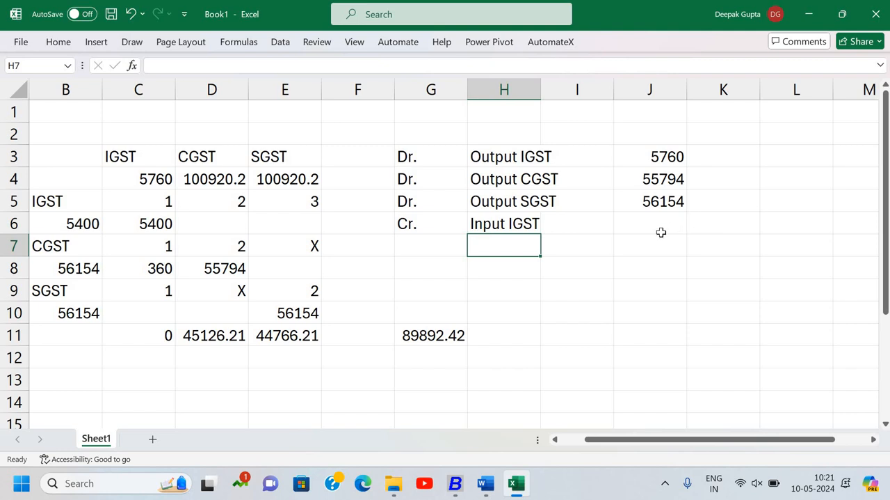
# - Enter 5400 in cell K6 as the credit amount for Input IGST
pyautogui.click(592, 221)
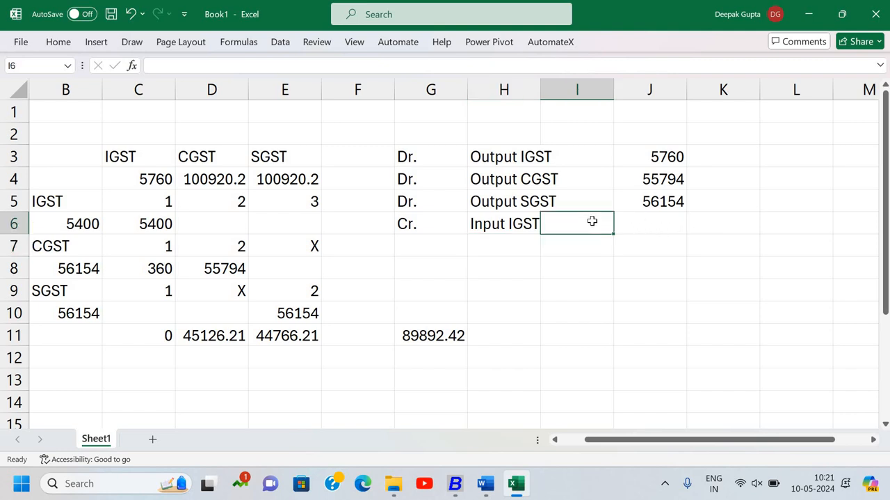
pyautogui.click(728, 229)
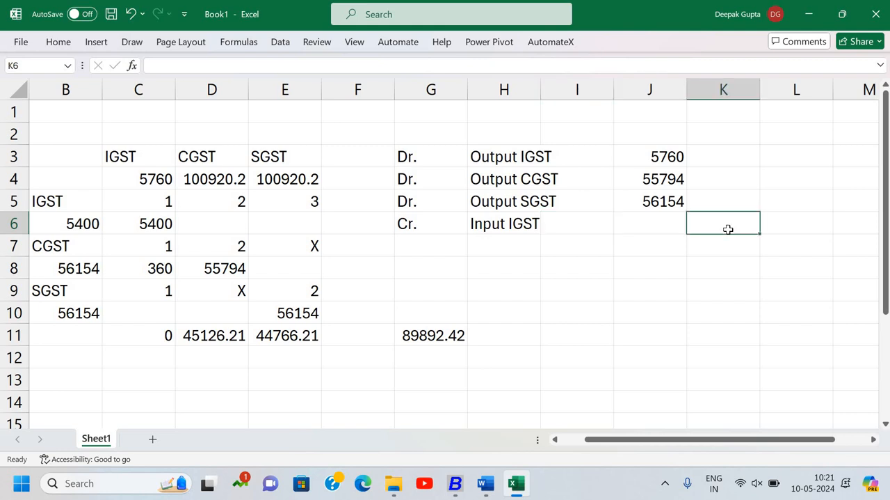
pyautogui.write('5400')
pyautogui.press('Return')
# - Label the second credit line as Cr. in cell G7 with a reference to cell G6
pyautogui.press('Left')
pyautogui.press('Left')
pyautogui.press('Left')
pyautogui.press('Left')
pyautogui.press('Left')
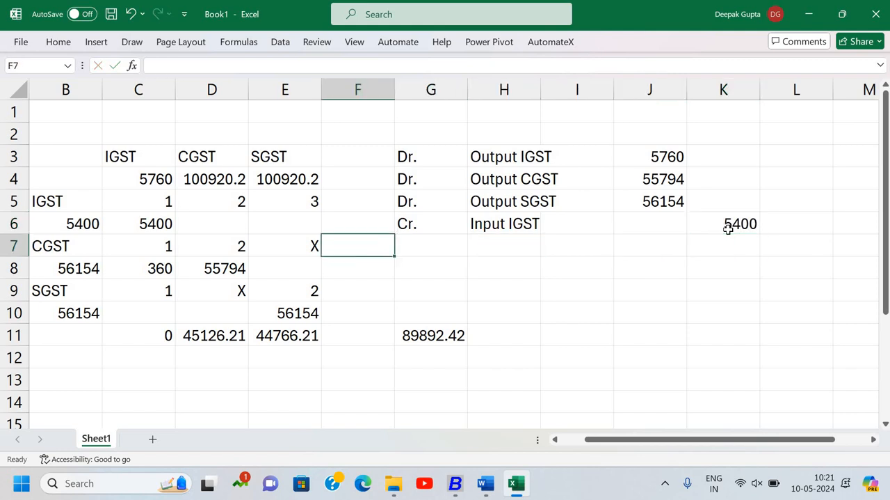
pyautogui.press('Right')
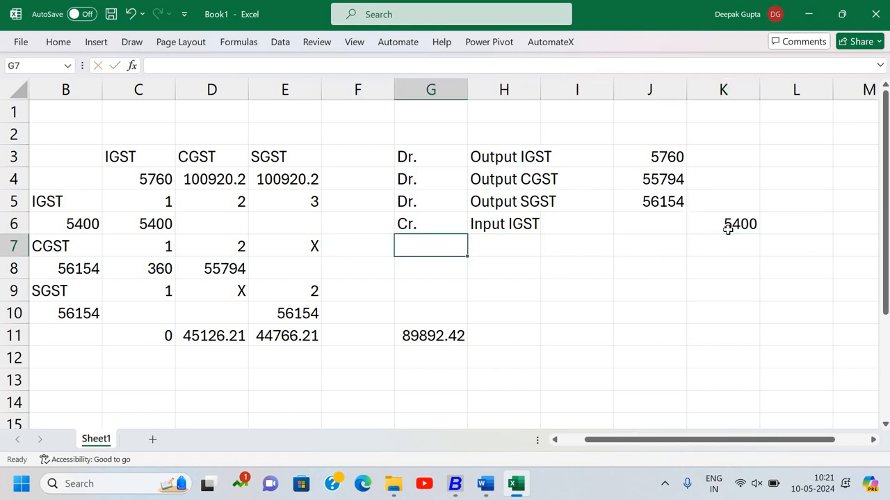
pyautogui.write('=')
pyautogui.press('Up')
pyautogui.hotkey('ctrl', 'Return')
# - Enter Input CGST in cell H7 as the account on the second credit line
pyautogui.press('Right')
pyautogui.write('Input ')
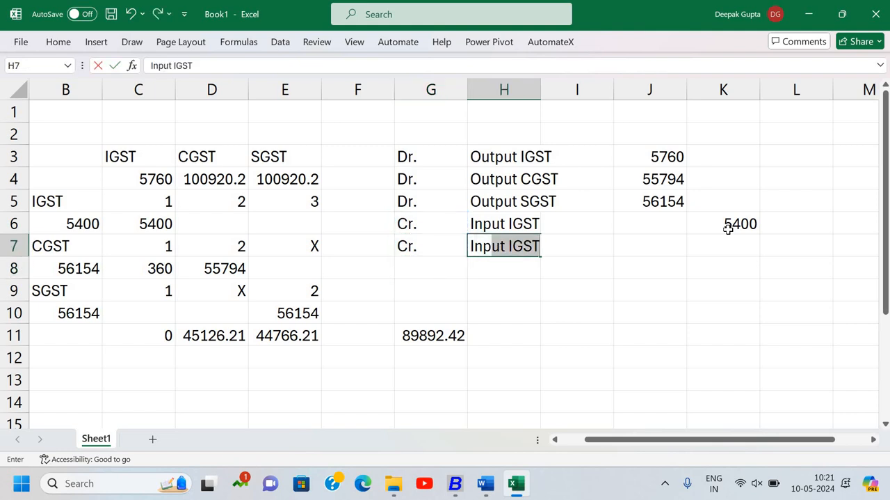
pyautogui.write('CGST')
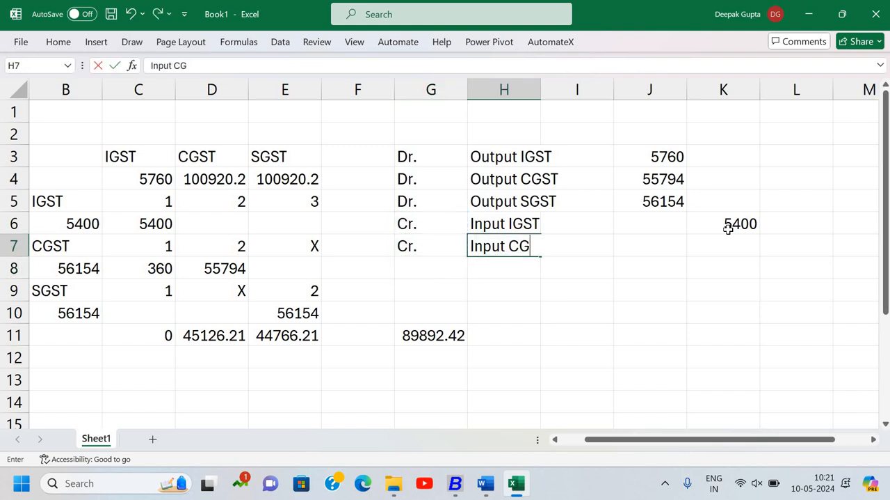
pyautogui.press('Return')
# - Enter 56154 in cell K7 as the credit amount for Input CGST
pyautogui.press('Up')
pyautogui.press('Right')
pyautogui.press('Right')
pyautogui.press('Right')
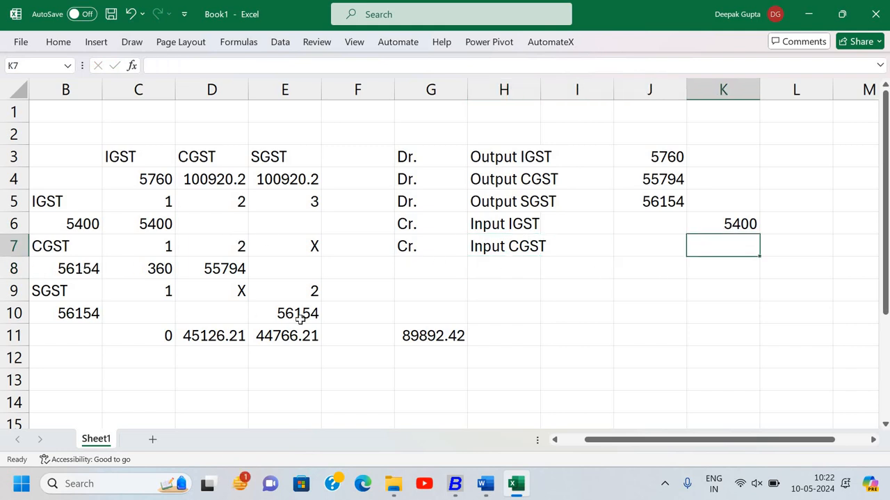
pyautogui.write('56154')
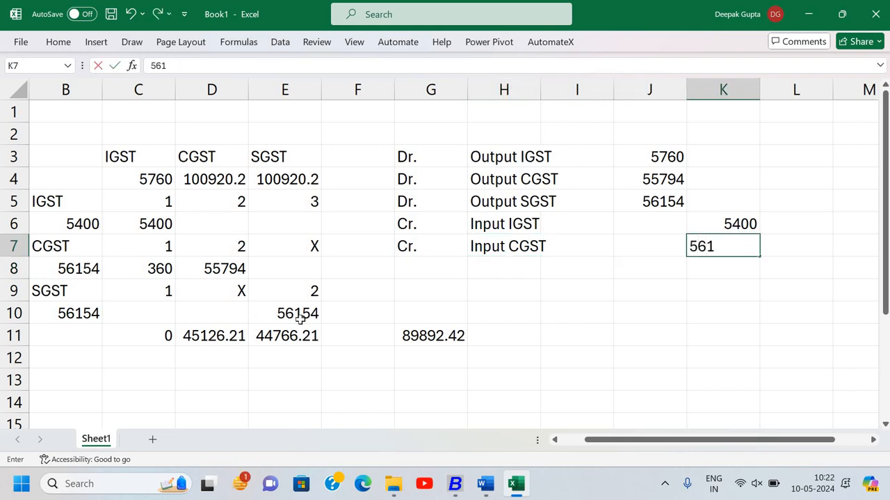
pyautogui.press('Return')
# - Add the third credit line with Cr. in cell G8 and Input SGST in cell H8
pyautogui.press('Left')
pyautogui.press('Left')
pyautogui.press('Left')
pyautogui.press('Left')
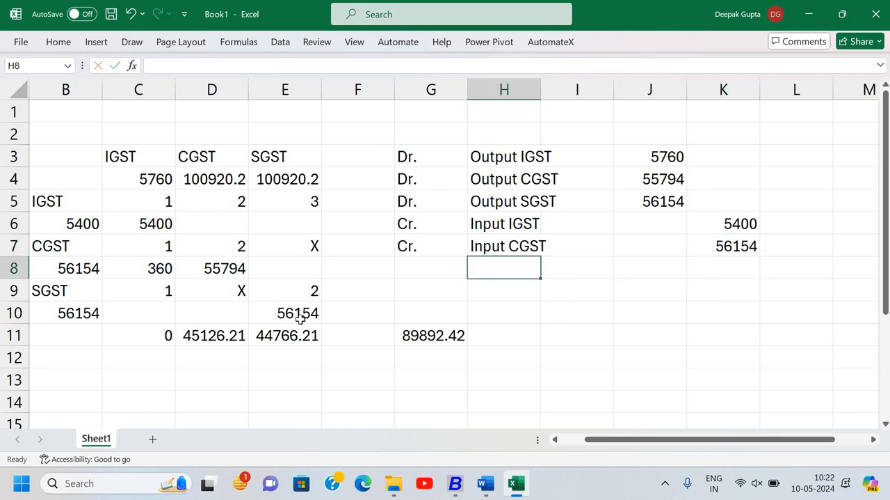
pyautogui.write('Cr.')
pyautogui.press('Tab')
pyautogui.write('Input')
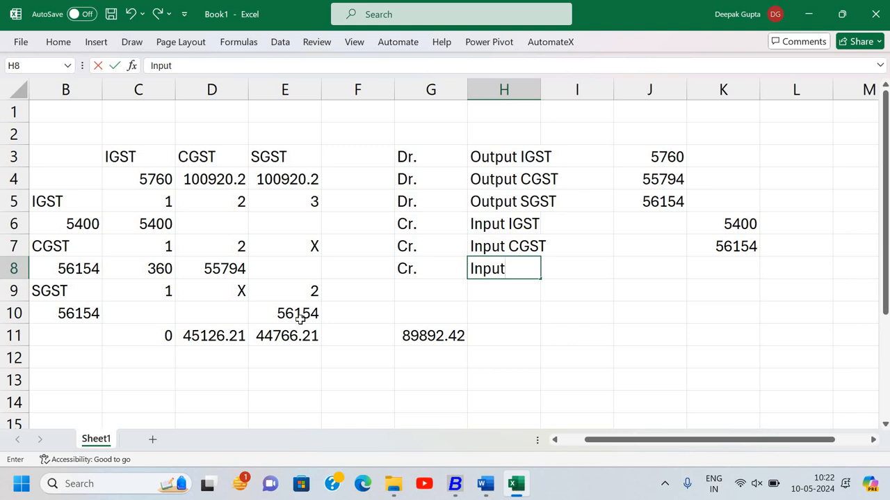
pyautogui.write(' SGST')
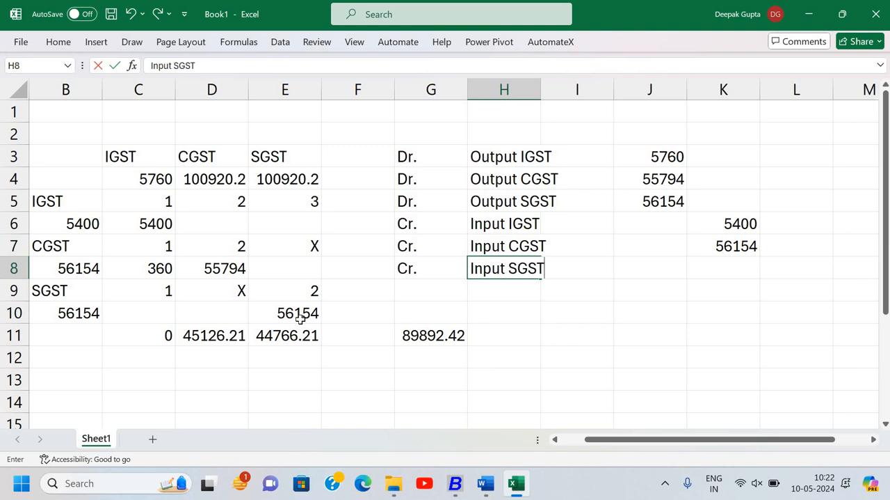
# - Enter 56154 in cell K8 as the credit amount for Input SGST
pyautogui.press('Tab')
pyautogui.press('Tab')
pyautogui.press('Tab')
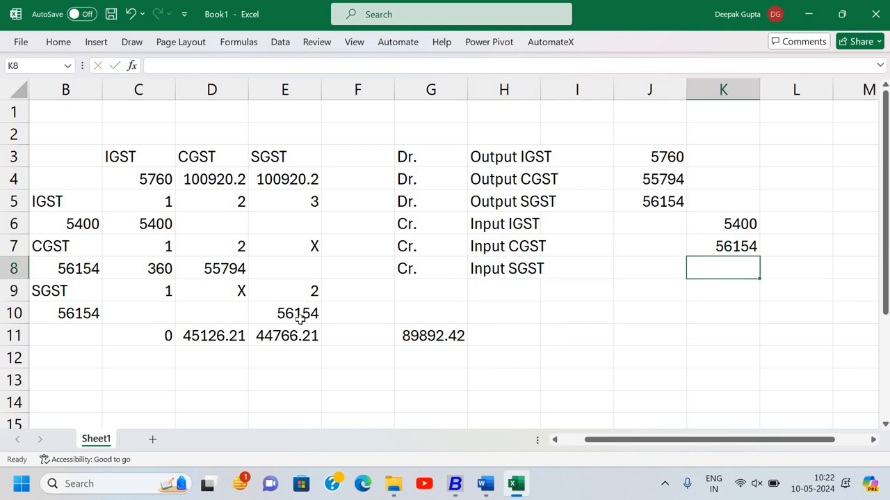
pyautogui.write('56154')
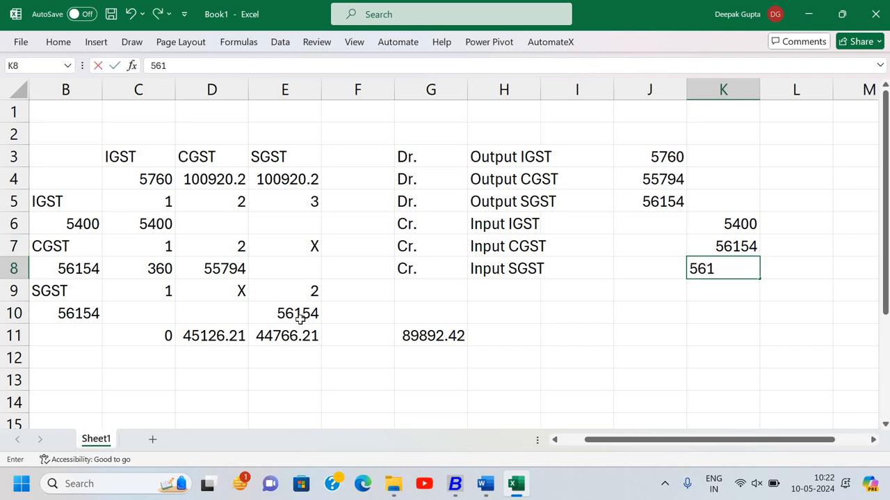
pyautogui.press('Down')
pyautogui.press('Down')
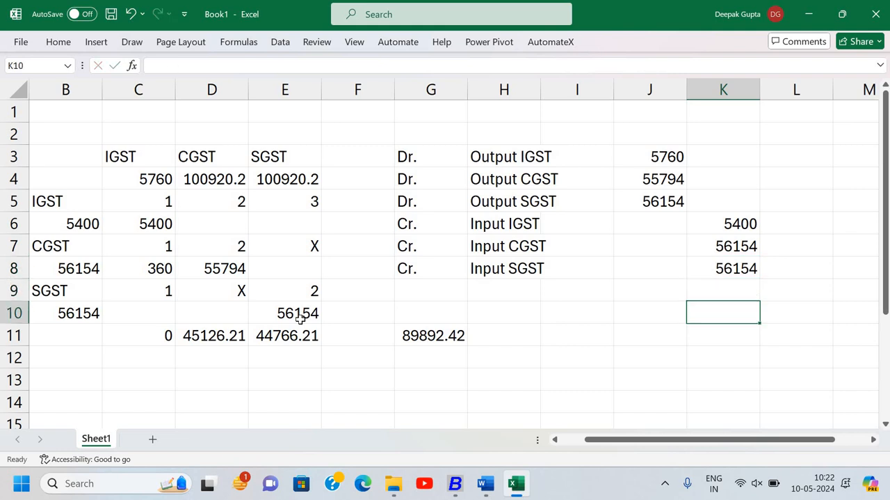
pyautogui.press('Down')
pyautogui.press('Down')
pyautogui.press('Up')
pyautogui.press('Up')
pyautogui.press('Up')
pyautogui.press('Up')
pyautogui.press('Up')
pyautogui.press('Left')
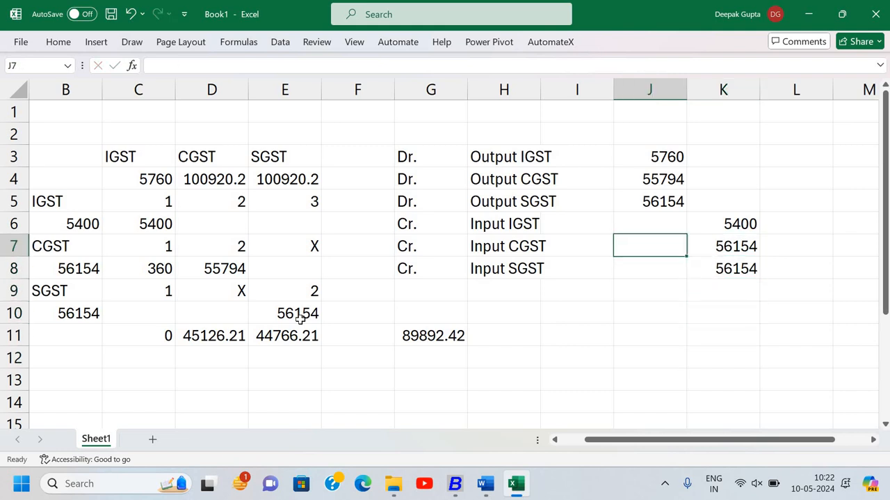
# - Review the debit and credit accounts of the drafted journal entry in column H
pyautogui.press('Left')
pyautogui.press('Left')
pyautogui.press('Up')
pyautogui.press('Up')
pyautogui.press('Up')
pyautogui.press('Up')
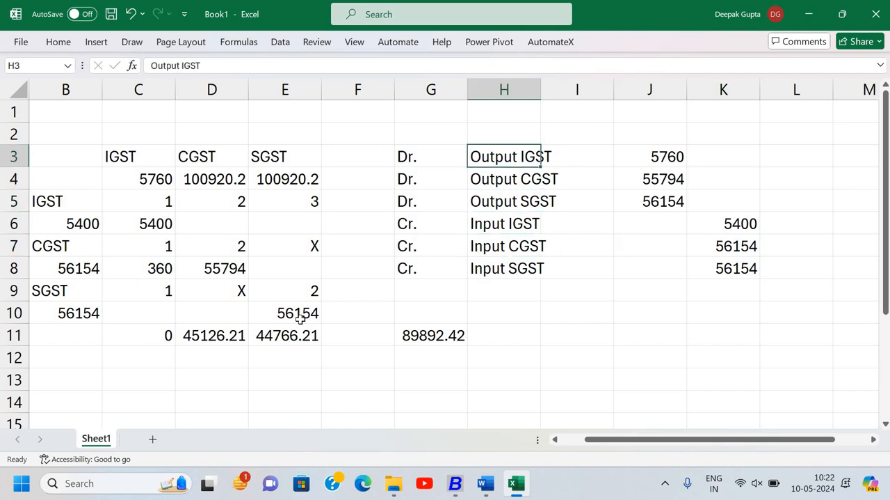
pyautogui.press('Down')
pyautogui.press('Down')
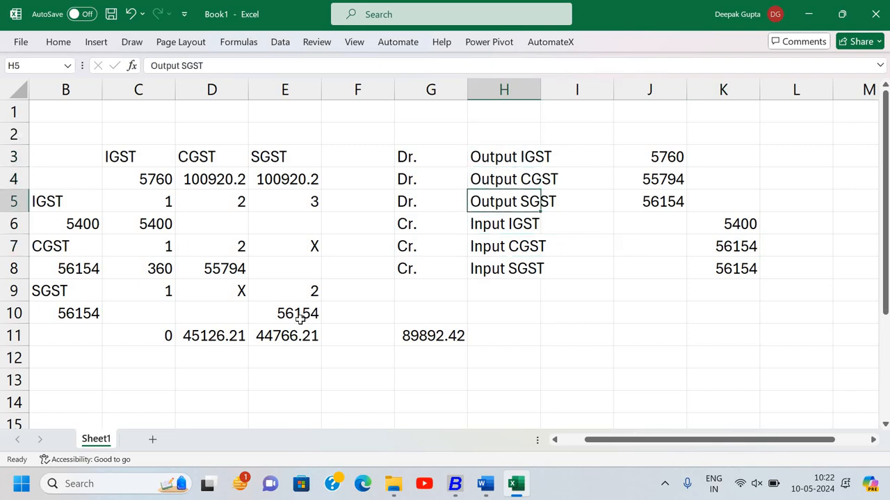
pyautogui.press('Up')
pyautogui.press('Down')
pyautogui.press('Down')
pyautogui.press('Down')
pyautogui.press('Down')
pyautogui.press('Down')
pyautogui.press('Down')
pyautogui.press('Down')
# - Check the total payable formula in G11 and the remaining GST payable cells in row 11
pyautogui.press('Left')
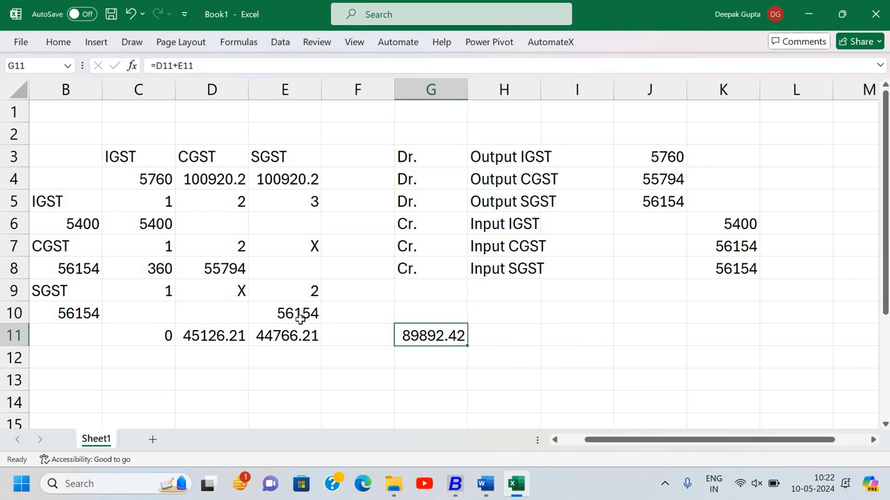
pyautogui.press('Left')
pyautogui.press('Left')
pyautogui.press('Left')
pyautogui.press('Right')
pyautogui.press('Left')
pyautogui.press('Right')
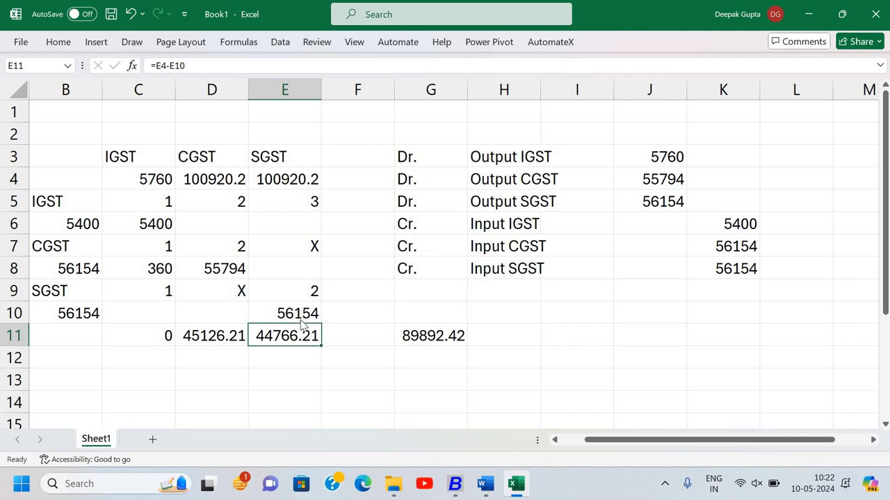
# - Switch to Busy and open the options for the GST Summary report under GST Summaries
pyautogui.hotkey('alt', 'Tab')
pyautogui.press('Escape')
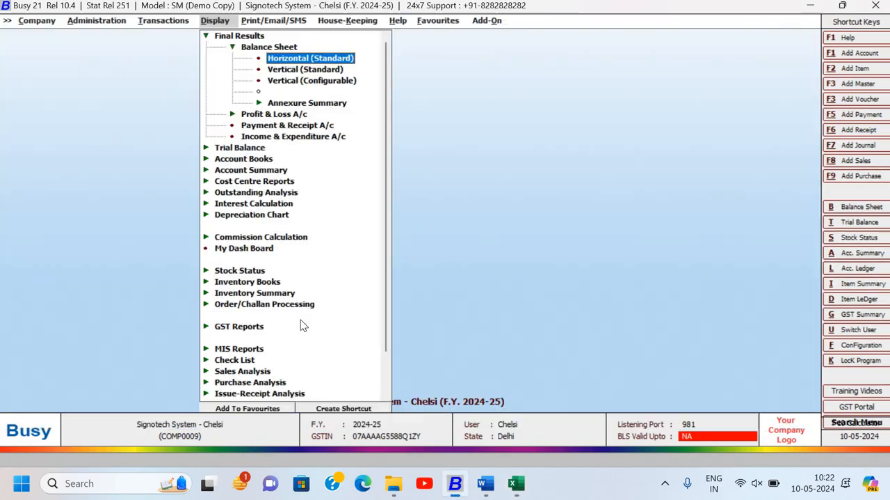
pyautogui.press('Down')
pyautogui.press('Down')
pyautogui.press('Down')
pyautogui.press('Down')
pyautogui.press('Down')
pyautogui.press('Down')
pyautogui.press('Down')
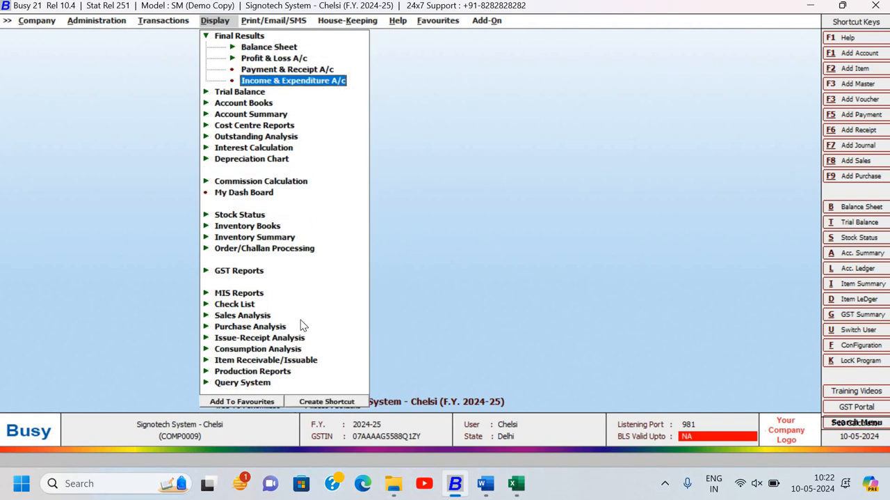
pyautogui.press('Down')
pyautogui.press('Down')
pyautogui.press('Down')
pyautogui.press('Down')
pyautogui.press('Down')
pyautogui.press('Down')
pyautogui.press('Down')
pyautogui.press('Down')
pyautogui.press('Down')
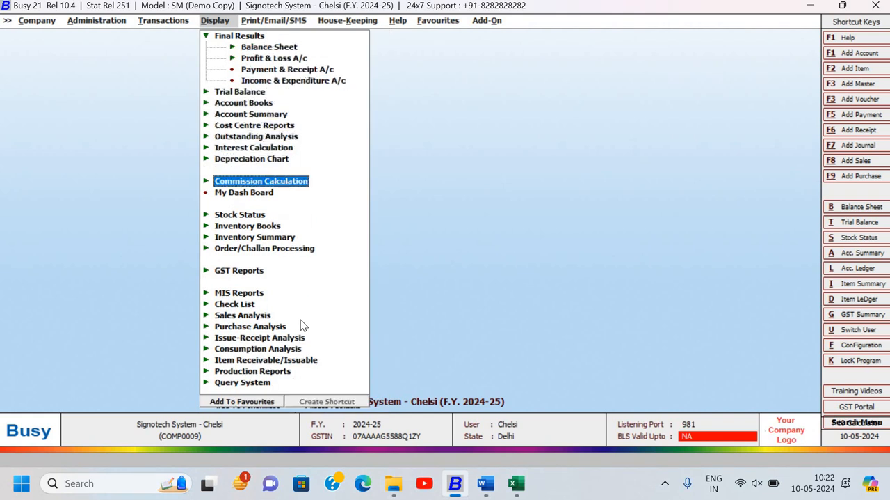
pyautogui.press('Down')
pyautogui.press('Down')
pyautogui.press('Up')
pyautogui.press('Return')
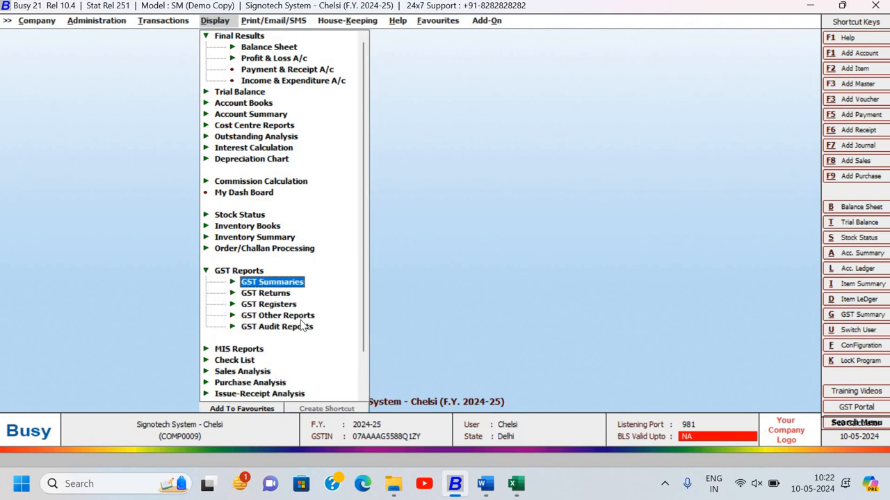
pyautogui.press('Return')
# - Generate the GST Summary for 01-04-2024 to 28-04-2024 with the default options
pyautogui.press('Return')
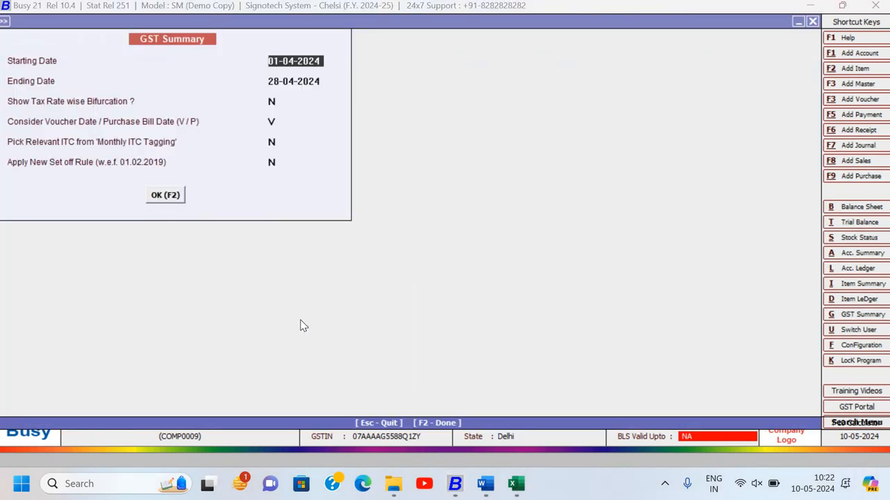
pyautogui.press('Return')
pyautogui.press('Return')
pyautogui.press('Return')
pyautogui.press('Return')
pyautogui.press('Return')
pyautogui.press('Return')
pyautogui.press('Return')
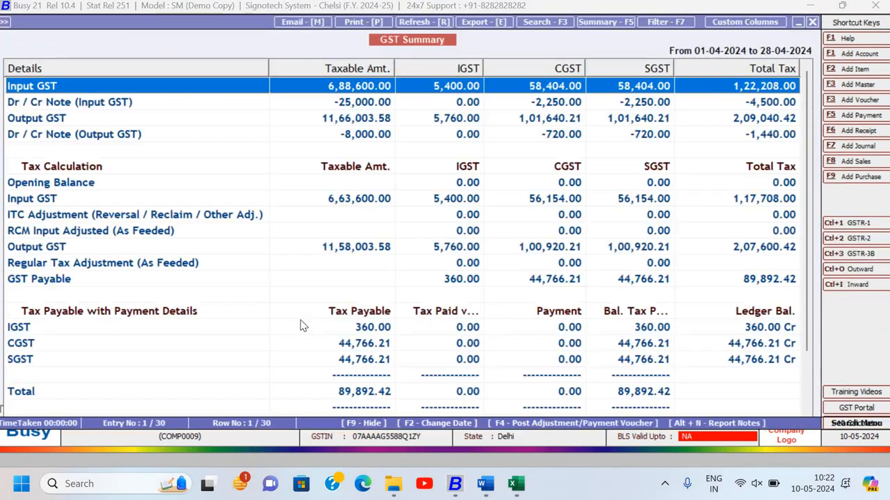
# - Examine the Input GST, Output GST, GST Payable and tax payment rows of the GST Summary, and close the report
pyautogui.press('Down')
pyautogui.press('Down')
pyautogui.press('Down')
pyautogui.press('Down')
pyautogui.press('Down')
pyautogui.press('Down')
pyautogui.press('Down')
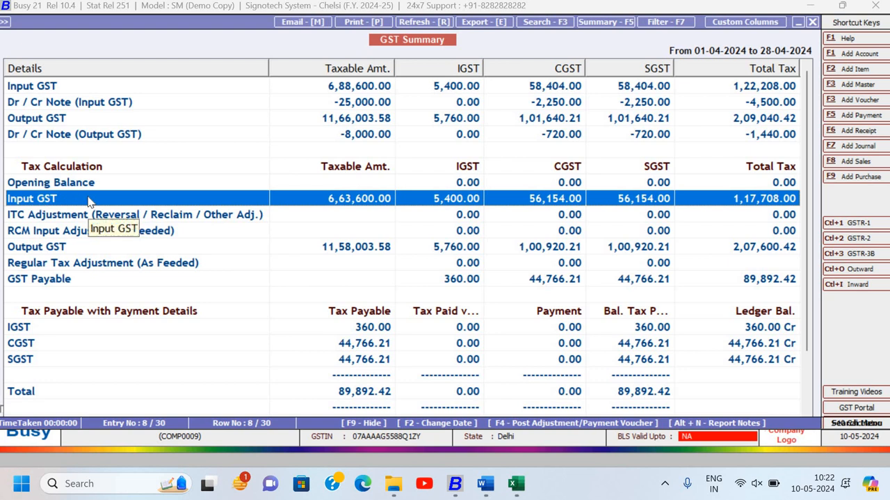
pyautogui.press('Up')
pyautogui.press('Up')
pyautogui.press('Up')
pyautogui.press('Up')
pyautogui.press('Up')
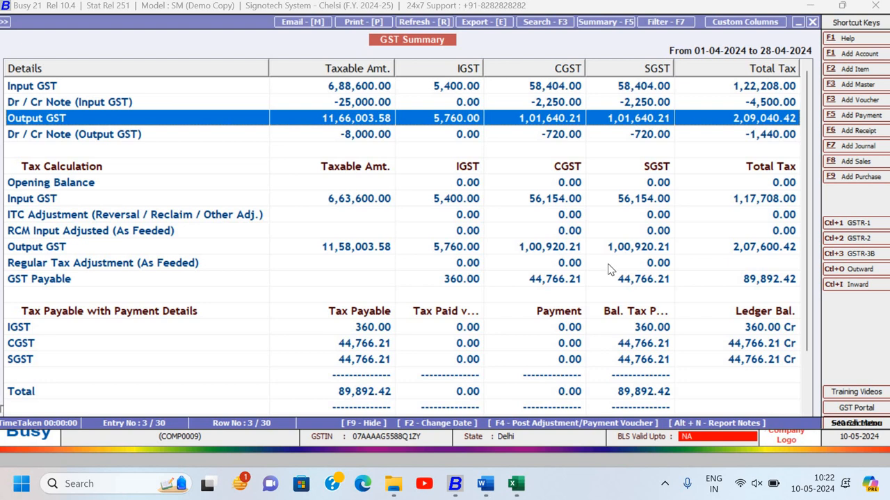
pyautogui.press('Down')
pyautogui.press('Down')
pyautogui.press('Down')
pyautogui.press('Down')
pyautogui.press('Down')
pyautogui.press('Down')
pyautogui.press('Down')
pyautogui.press('Down')
pyautogui.press('Down')
pyautogui.press('Down')
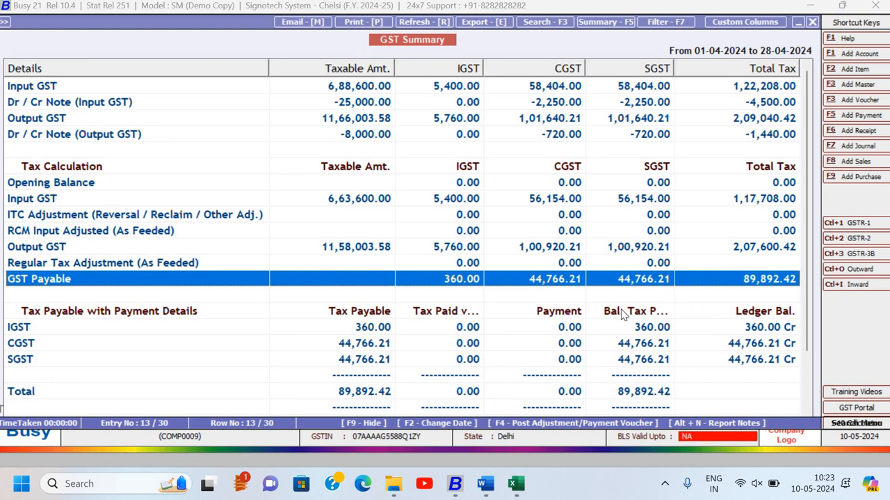
pyautogui.scroll(-3, 390, 278)
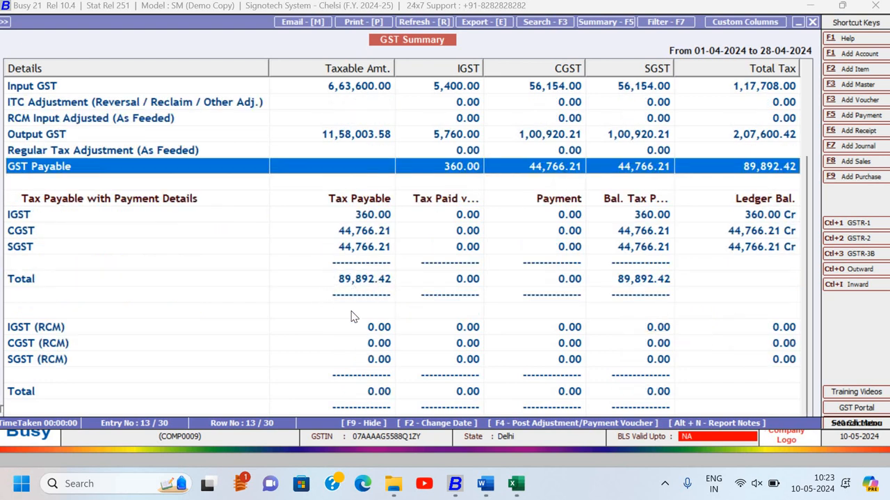
pyautogui.press('Escape')
pyautogui.press('Escape')
pyautogui.press('Escape')
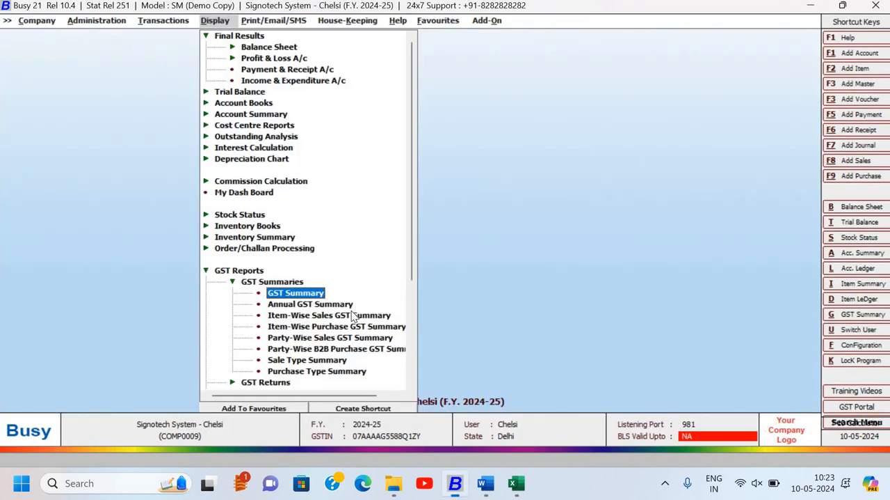
# - Start a new journal voucher from the transactions
pyautogui.press('Left')
pyautogui.press('Left')
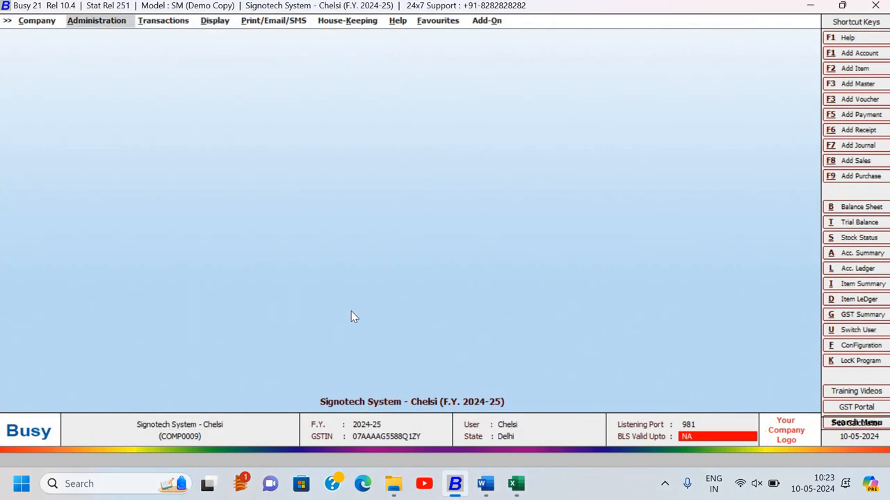
pyautogui.press('Right')
pyautogui.press('Down')
pyautogui.press('Down')
pyautogui.press('Down')
pyautogui.press('Down')
pyautogui.press('Down')
pyautogui.press('Down')
pyautogui.press('Down')
pyautogui.press('Down')
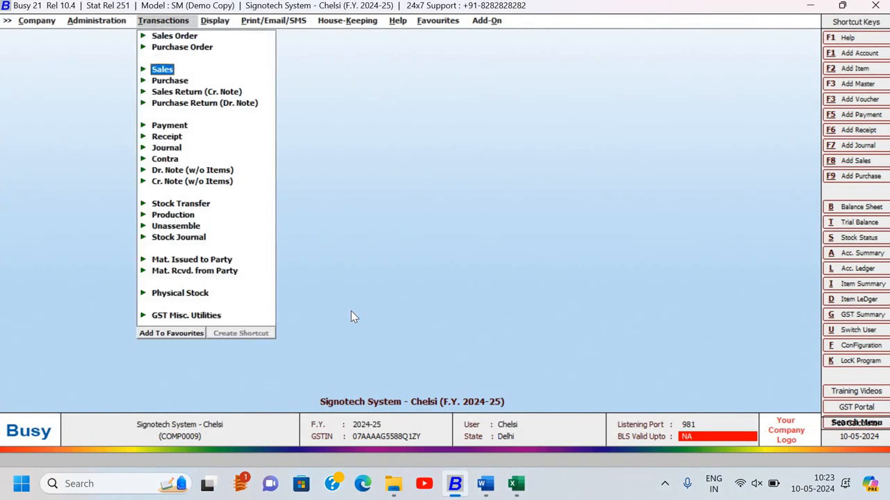
pyautogui.press('Down')
pyautogui.press('Return')
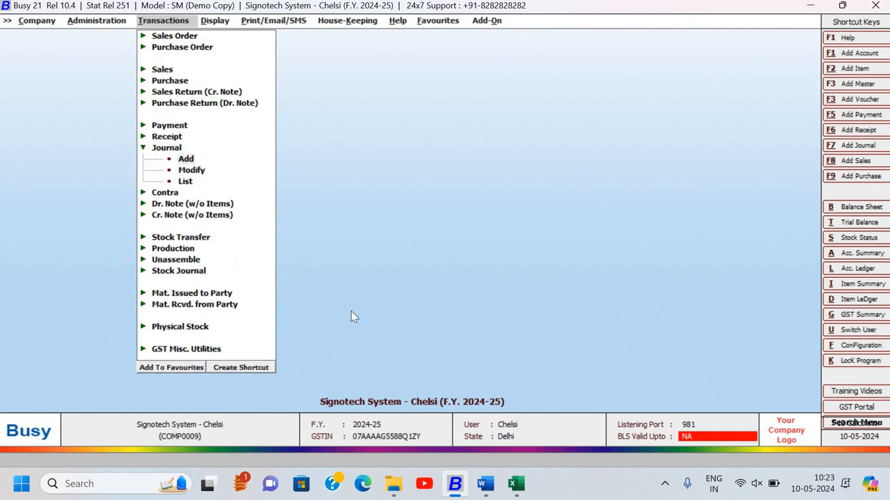
pyautogui.press('Return')
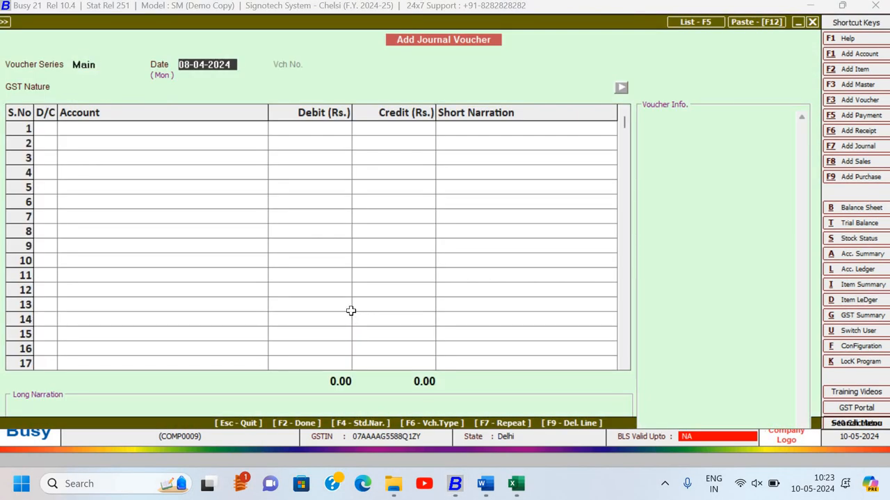
# - Switch to the Word assignment document and check the item on the GST adjustment and payment entry
pyautogui.hotkey('alt', 'Tab')
pyautogui.hotkey('alt', 'Tab')
pyautogui.hotkey('alt', 'Tab')
pyautogui.hotkey('alt', 'Tab')
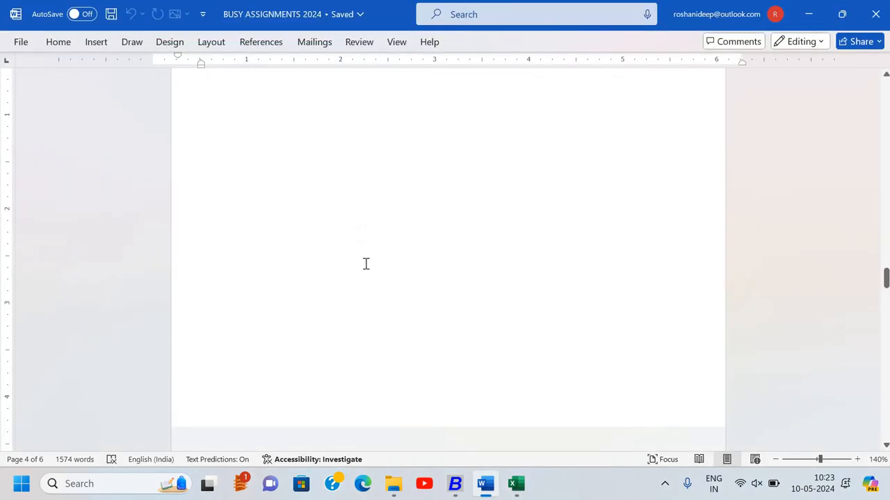
pyautogui.scroll(1, 366, 263)
pyautogui.scroll(-1, 335, 309)
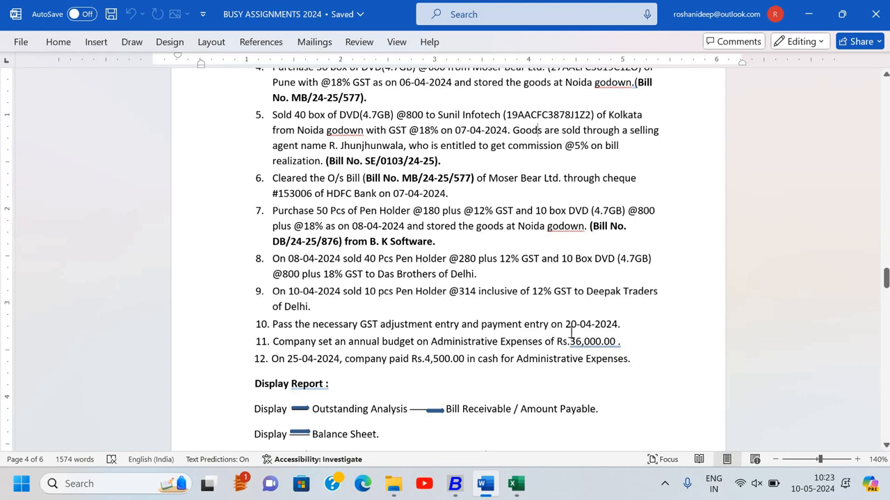
# - Switch back to Busy and set the journal voucher's date to 30-04-2024
pyautogui.hotkey('alt', 'Tab')
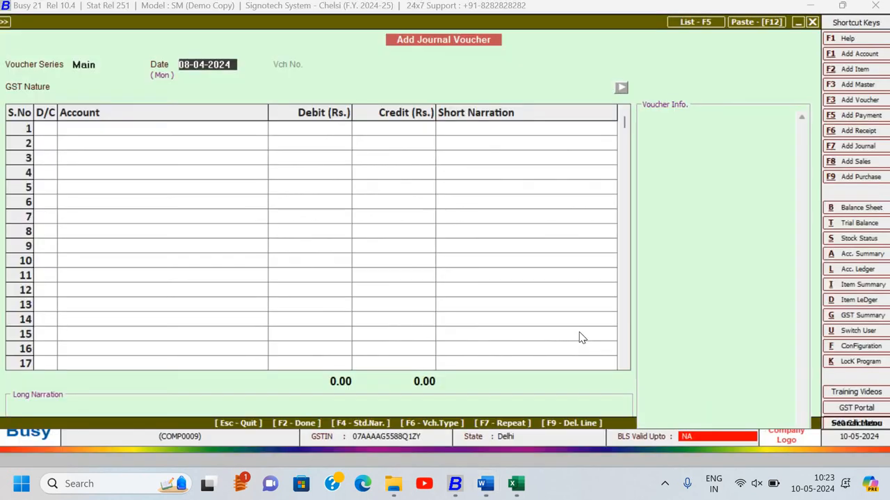
pyautogui.write('30')
pyautogui.write('-04')
pyautogui.press('Return')
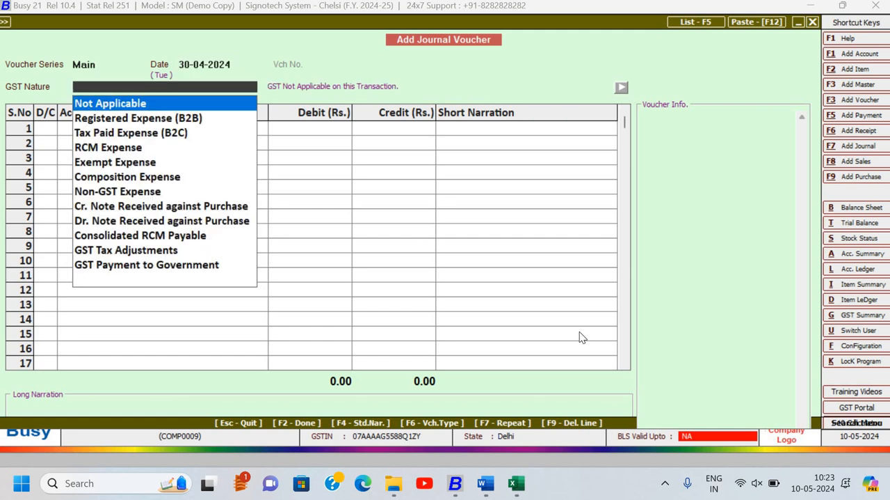
# - Set the voucher's GST Nature to GST Tax Adjustments and make the first line a debit (D)
pyautogui.press('Down')
pyautogui.press('Down')
pyautogui.press('Down')
pyautogui.press('Down')
pyautogui.press('Down')
pyautogui.press('Down')
pyautogui.press('Down')
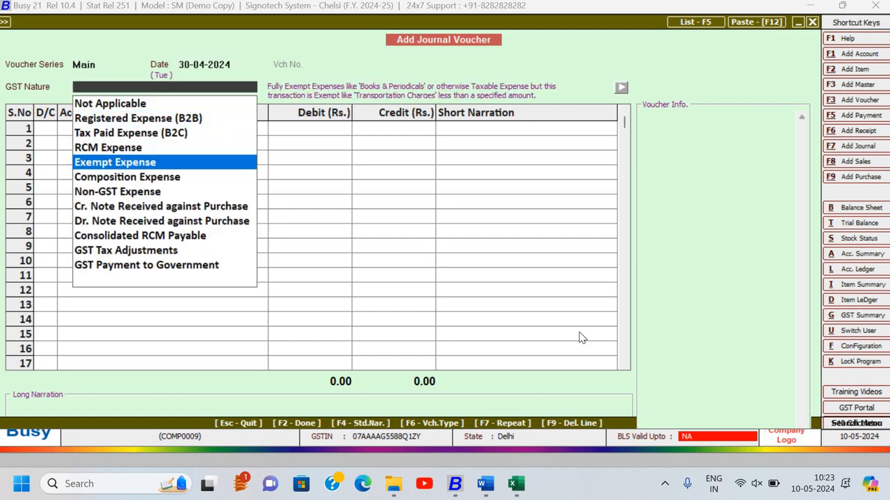
pyautogui.press('Down')
pyautogui.press('Down')
pyautogui.press('Down')
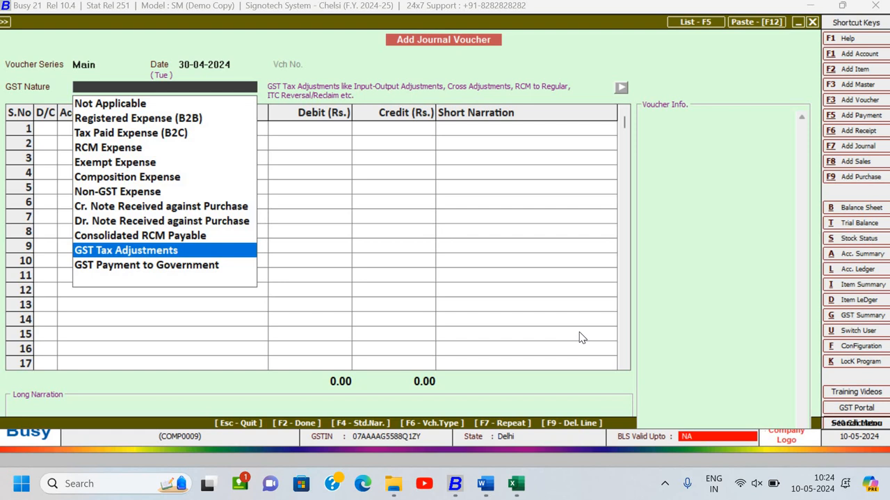
pyautogui.press('Return')
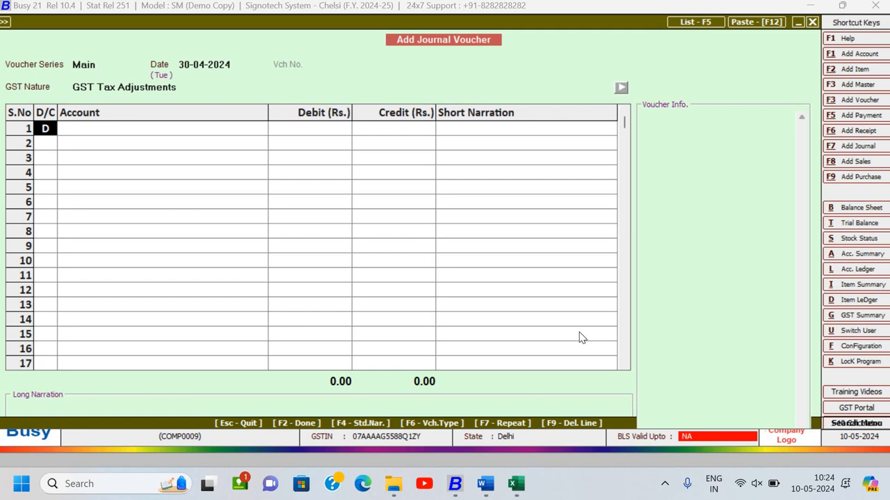
pyautogui.press('Return')
# - Switch to the Excel sheet and check the drafted journal entry for the first debit line
pyautogui.hotkey('alt', 'Tab')
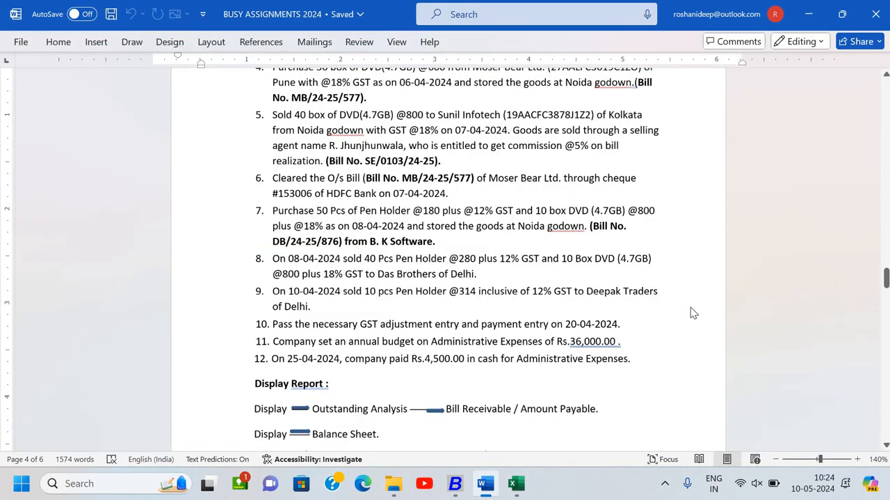
pyautogui.hotkey('alt', 'Tab')
pyautogui.hotkey('alt', 'Tab')
pyautogui.press('Tab')
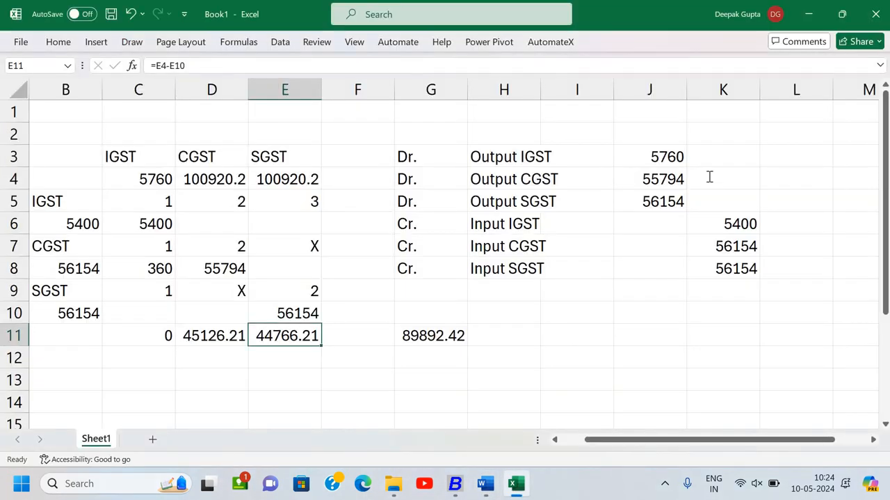
# - Switch back to Busy and enter IGST Output on line 1 with a debit of 5760, leaving the short narration blank
pyautogui.hotkey('alt', 'Tab')
pyautogui.write('o')
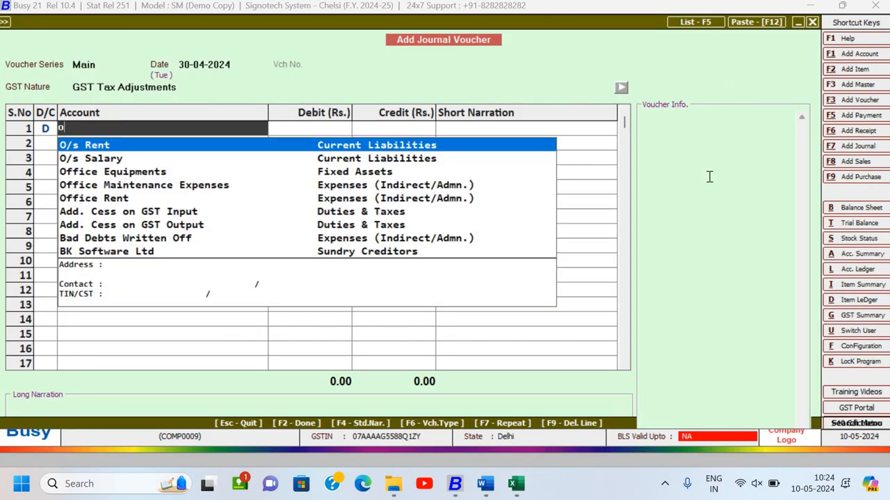
pyautogui.write('ut')
pyautogui.press('Down')
pyautogui.press('Down')
pyautogui.press('Down')
pyautogui.press('Down')
pyautogui.press('Down')
pyautogui.press('Down')
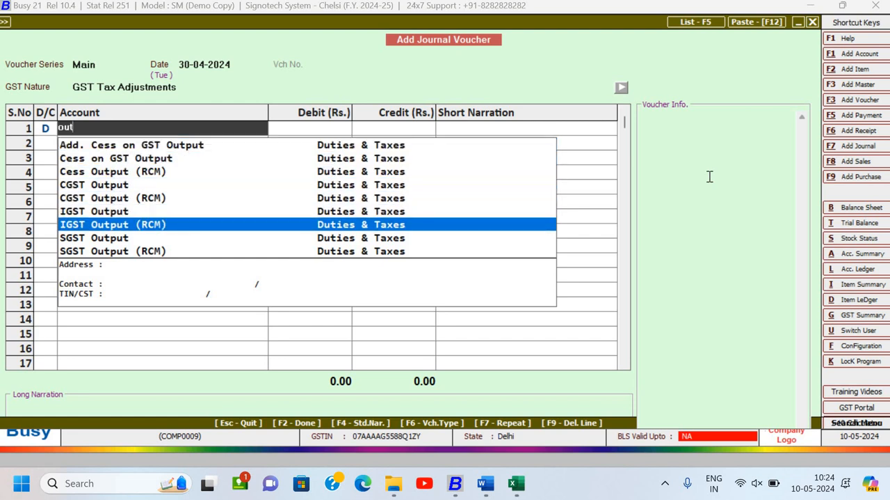
pyautogui.press('Up')
pyautogui.press('Return')
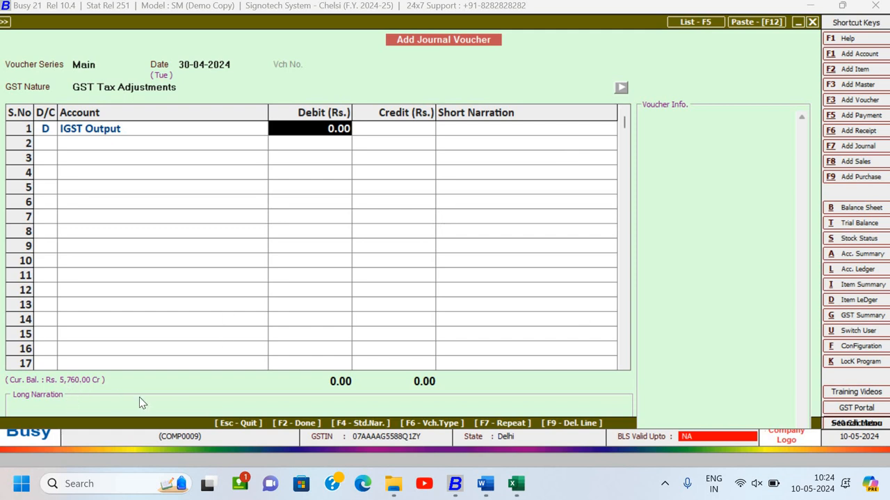
pyautogui.write('5760')
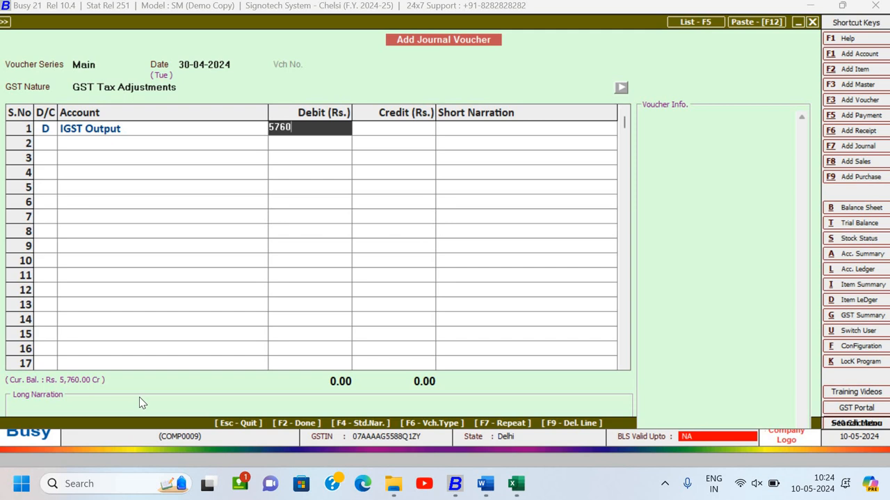
pyautogui.press('Return')
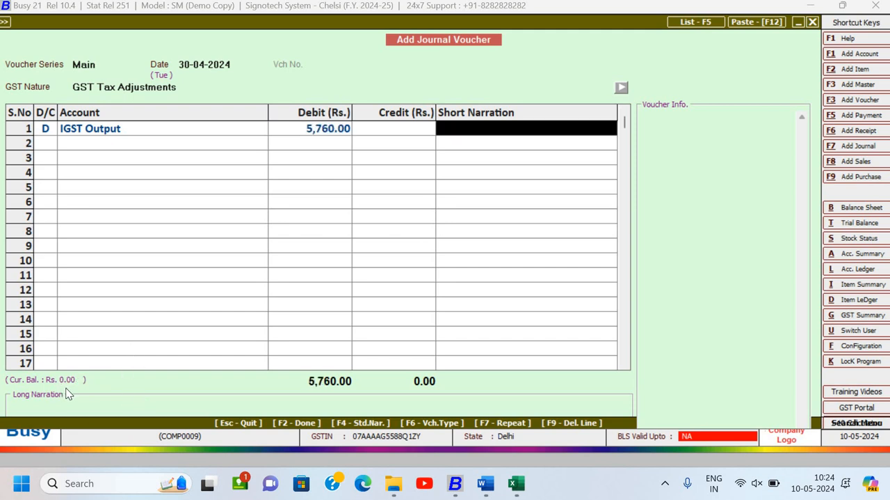
pyautogui.press('Return')
# - Start line 2 of the journal voucher as a debit (D) to the CGST Output account
pyautogui.write('D')
pyautogui.press('Return')
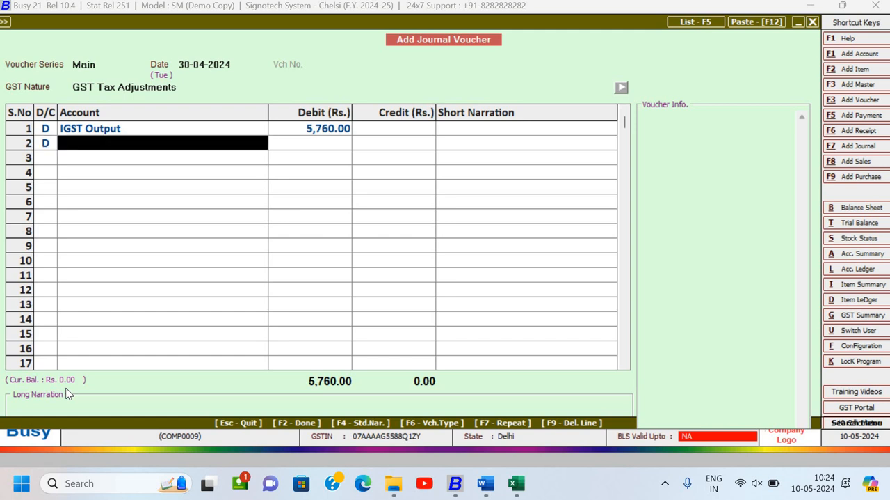
pyautogui.write('cg')
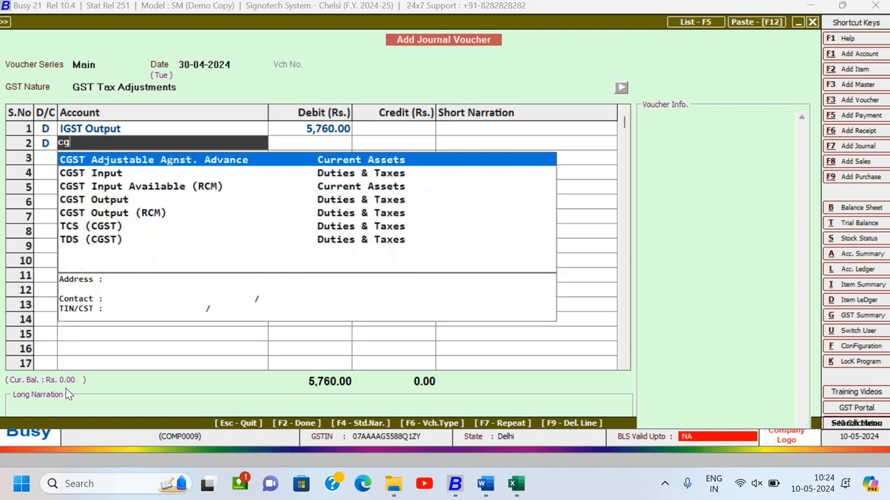
pyautogui.write('s')
pyautogui.press('Down')
pyautogui.press('Down')
pyautogui.press('Down')
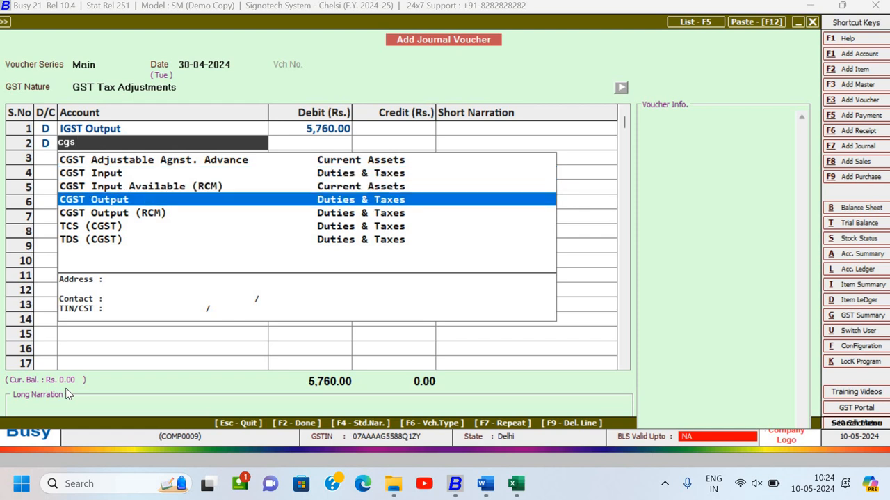
pyautogui.press('Return')
# - Check the CGST amounts in the Excel sheet and, back in Busy, debit CGST Output with 55794, leaving its short narration blank
pyautogui.hotkey('alt', 'Tab')
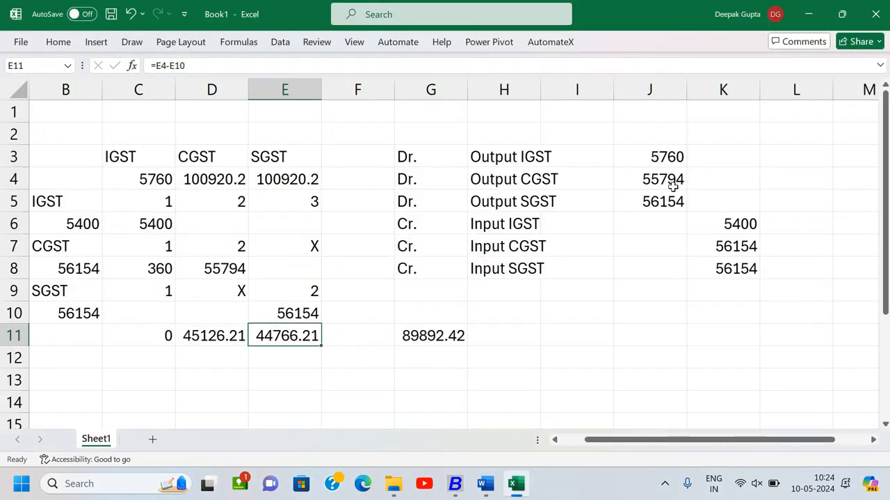
pyautogui.hotkey('alt', 'Tab')
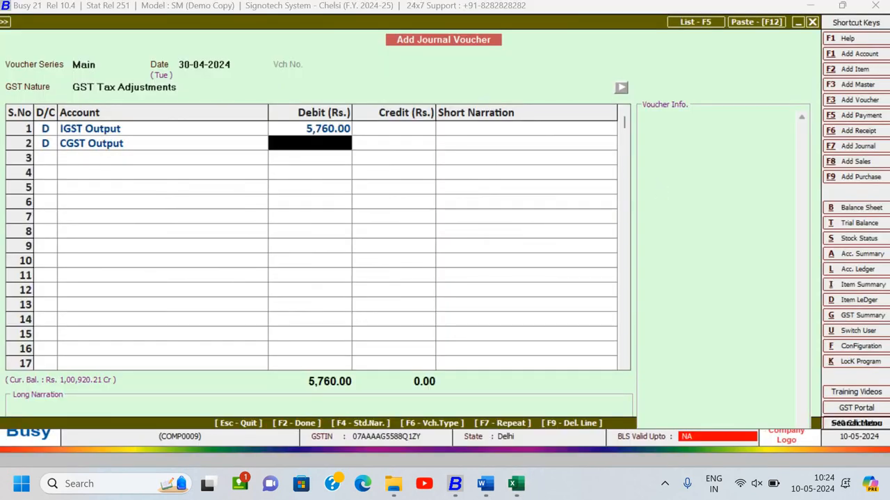
pyautogui.write('55,79')
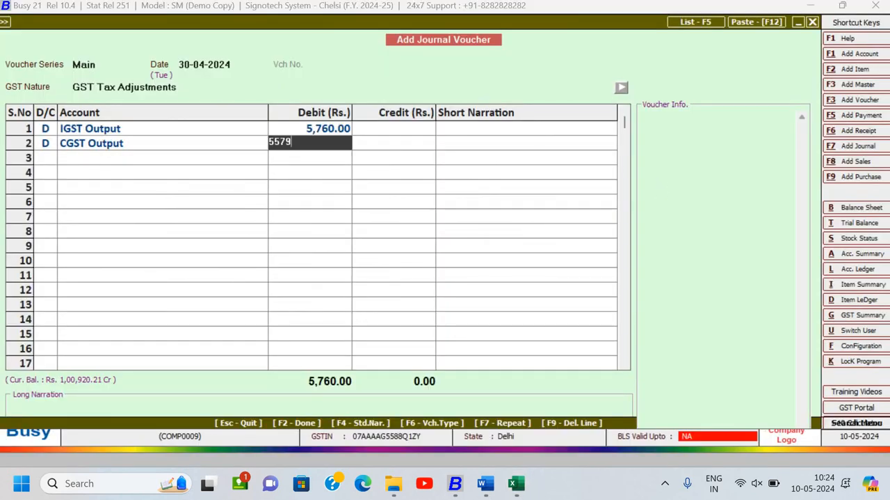
pyautogui.write('4')
pyautogui.press('Return')
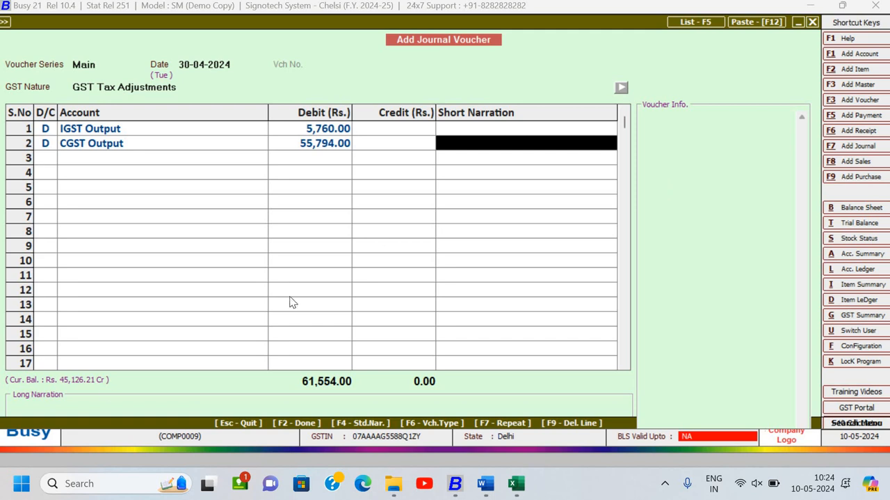
pyautogui.hotkey('alt', 'Tab')
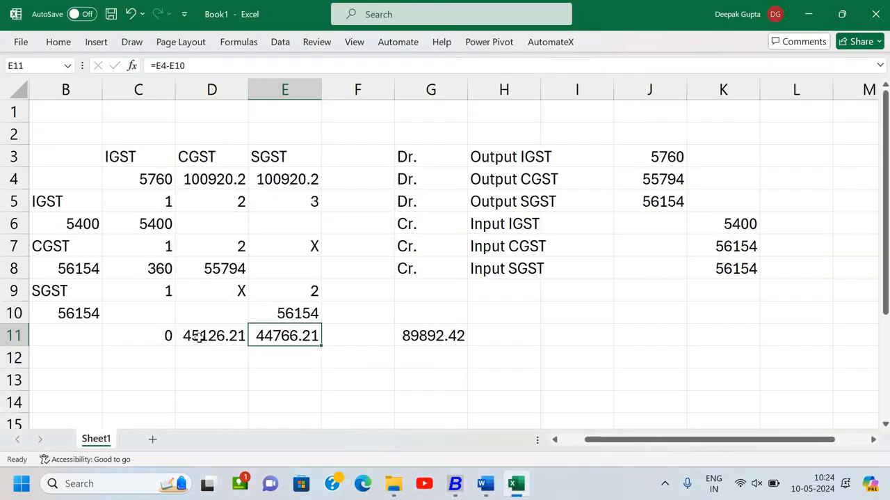
pyautogui.hotkey('alt', 'Tab')
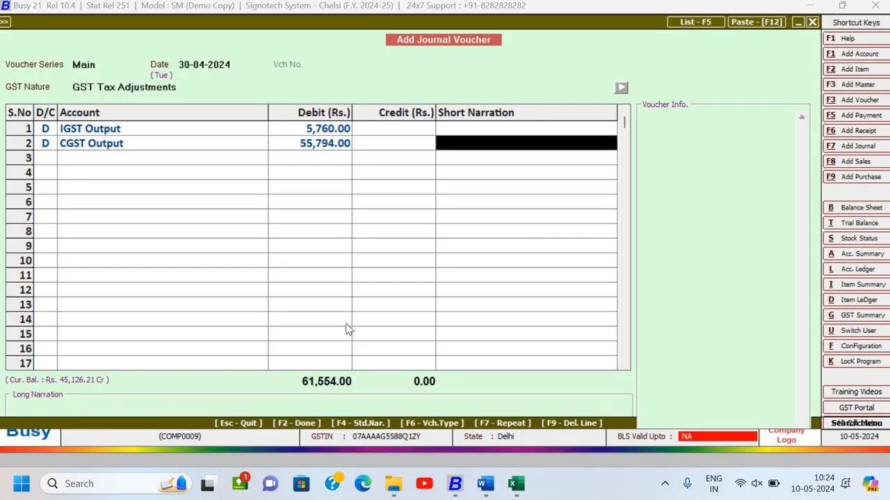
pyautogui.press('Return')
# - Make line 3 of the voucher a debit (D) to the SGST Output account
pyautogui.press('d')
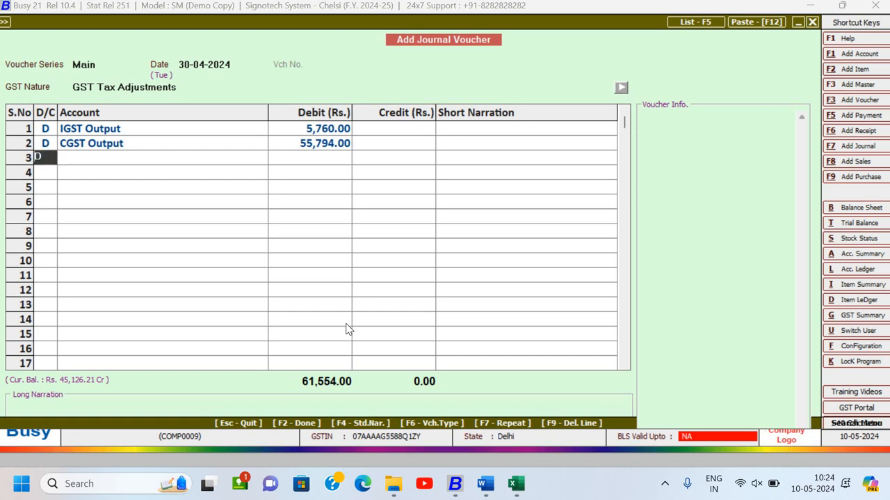
pyautogui.press('Return')
pyautogui.write('sgst')
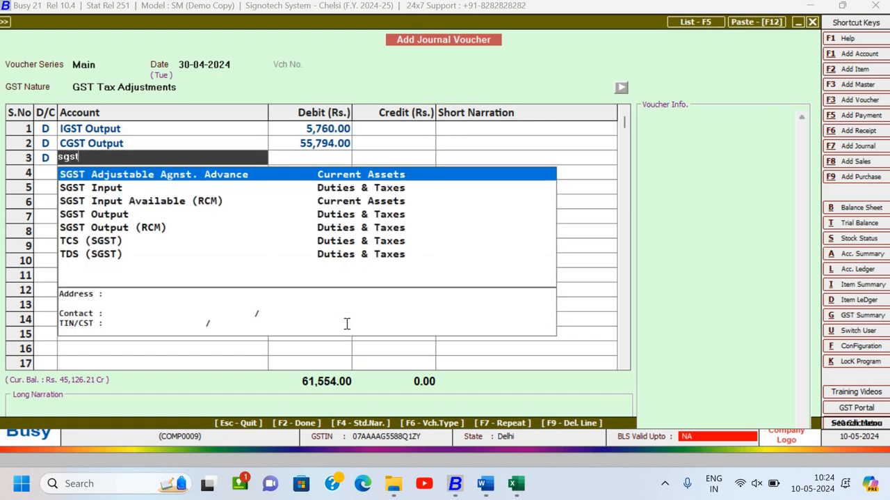
pyautogui.press('Down')
pyautogui.press('Down')
pyautogui.press('Down')
pyautogui.press('Return')
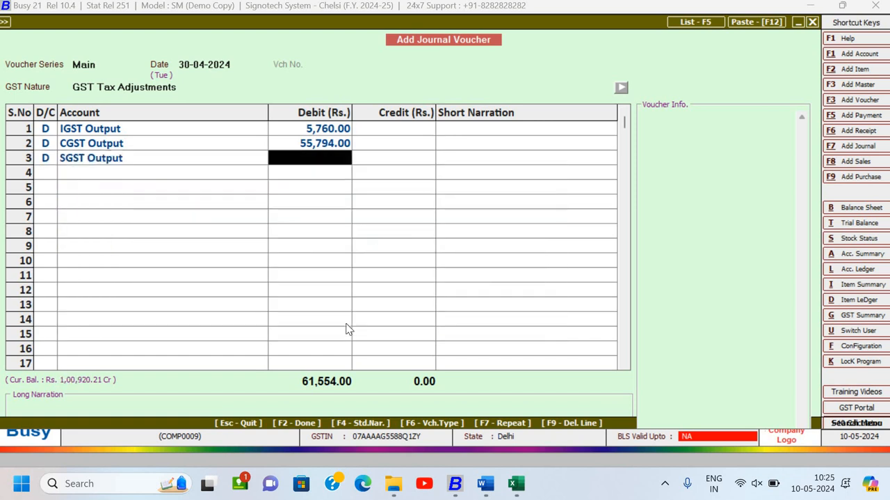
# - Check the SGST amounts in the Excel sheet and, back in Busy, debit SGST Output with 56154, leaving its short narration blank
pyautogui.hotkey('alt', 'Tab')
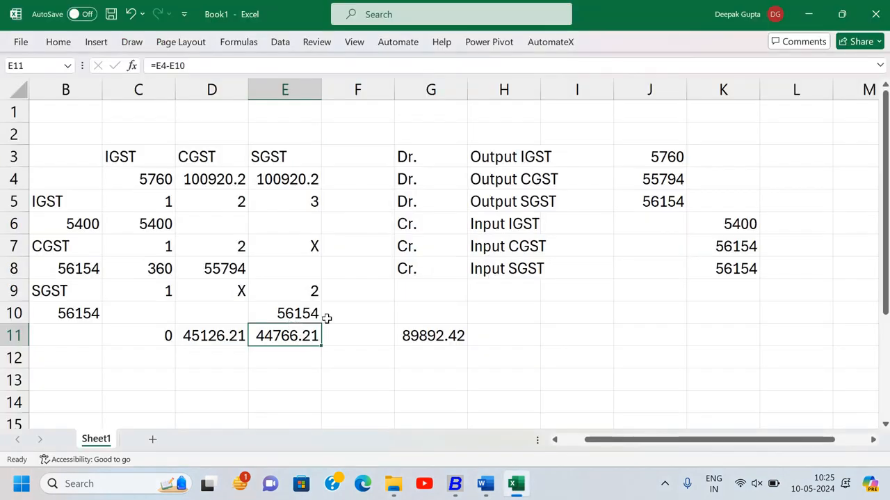
pyautogui.hotkey('alt', 'Tab')
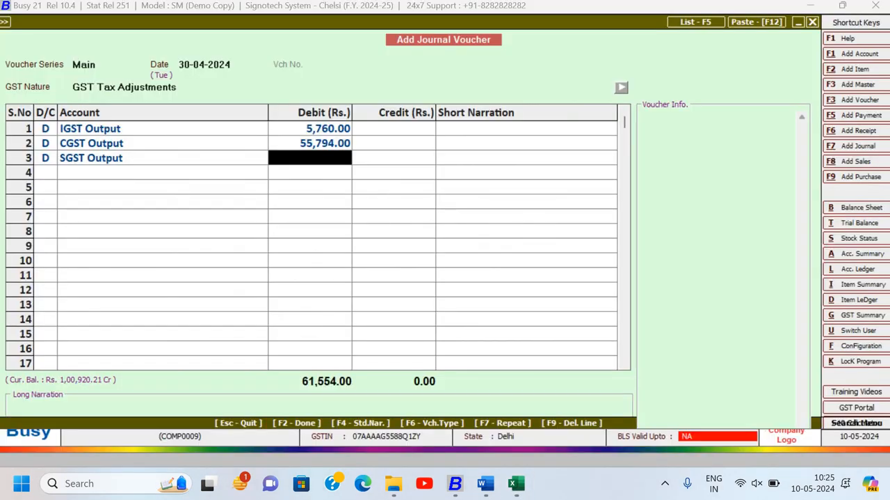
pyautogui.write('56154')
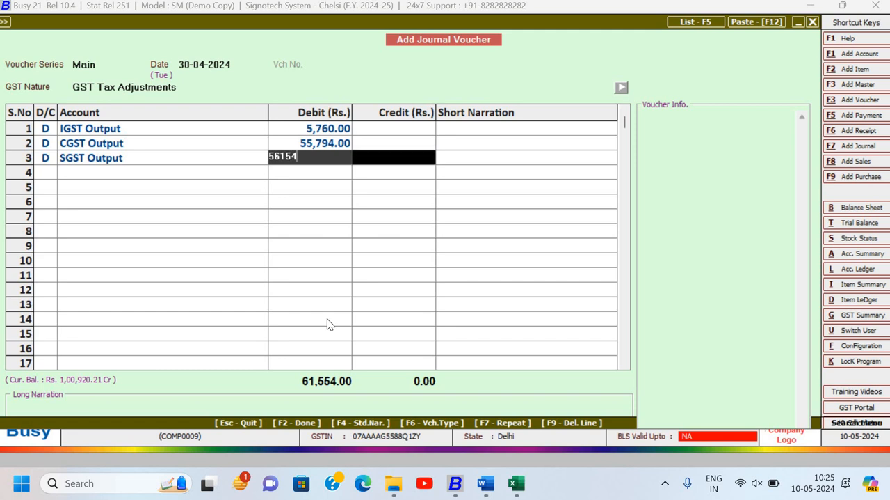
pyautogui.press('Return')
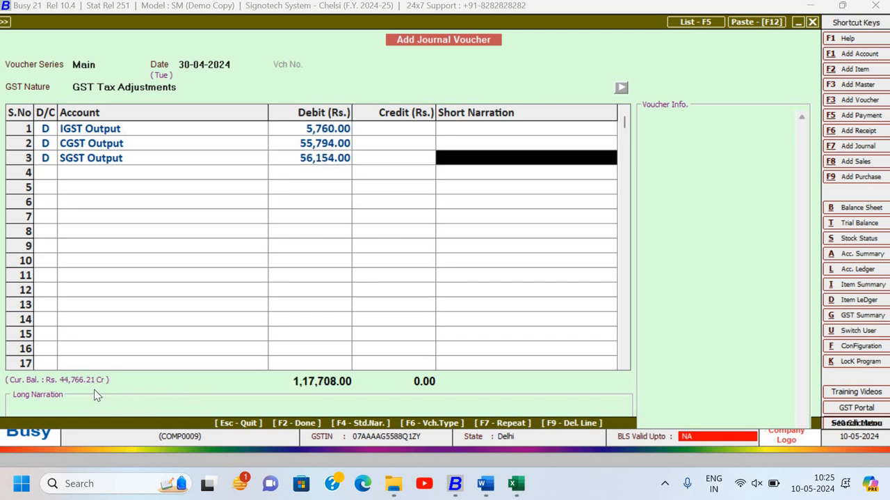
pyautogui.hotkey('alt', 'Tab')
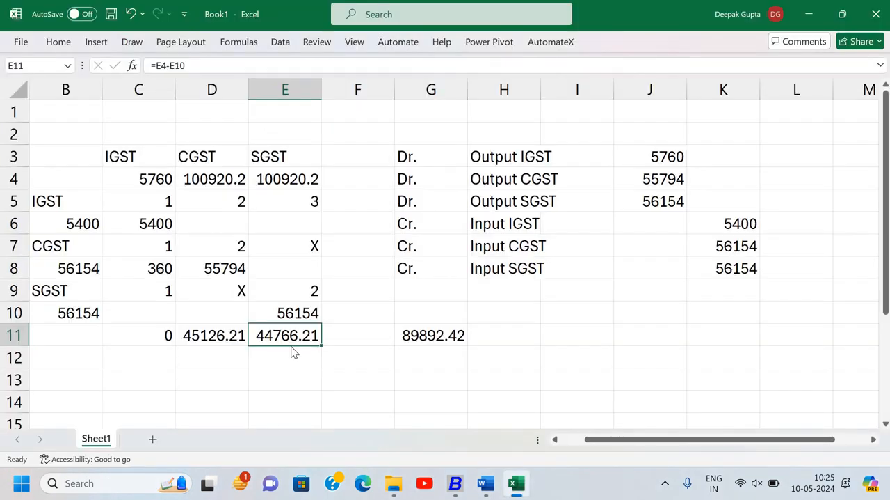
pyautogui.hotkey('alt', 'Tab')
pyautogui.press('Return')
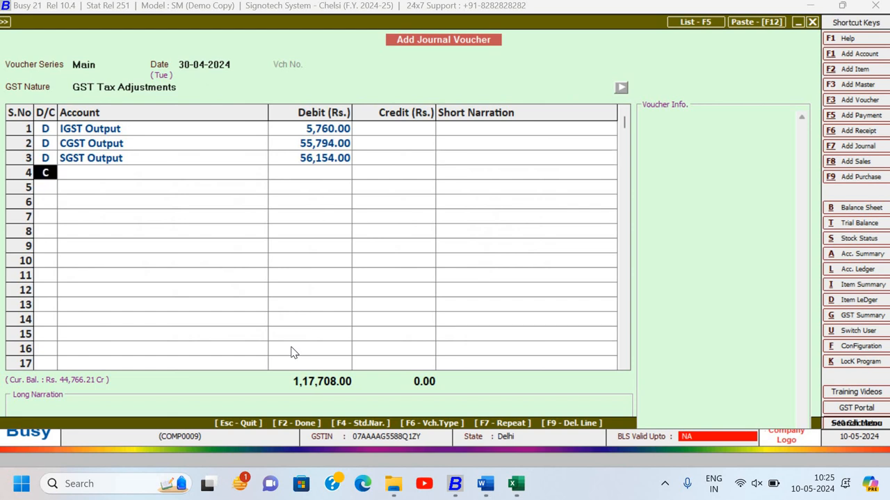
# - Enter IGST Input on line 4 as a credit (C) of 5400, leaving the short narration blank
pyautogui.press('Return')
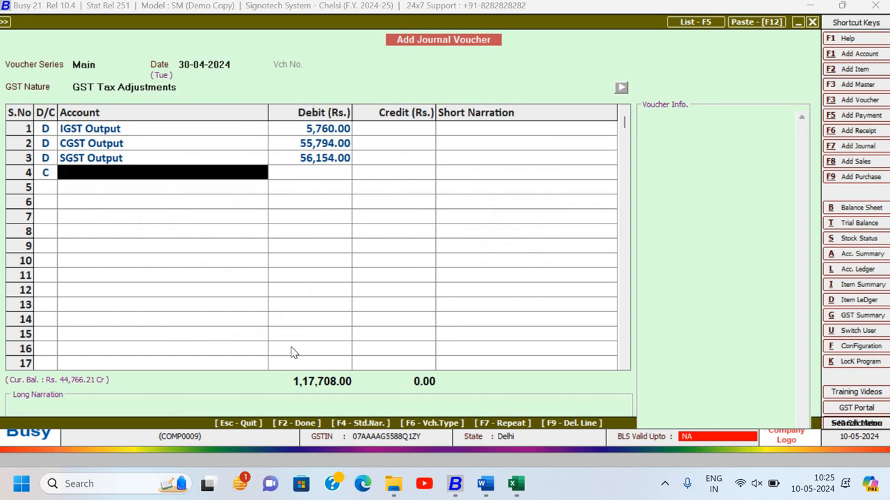
pyautogui.write('igst')
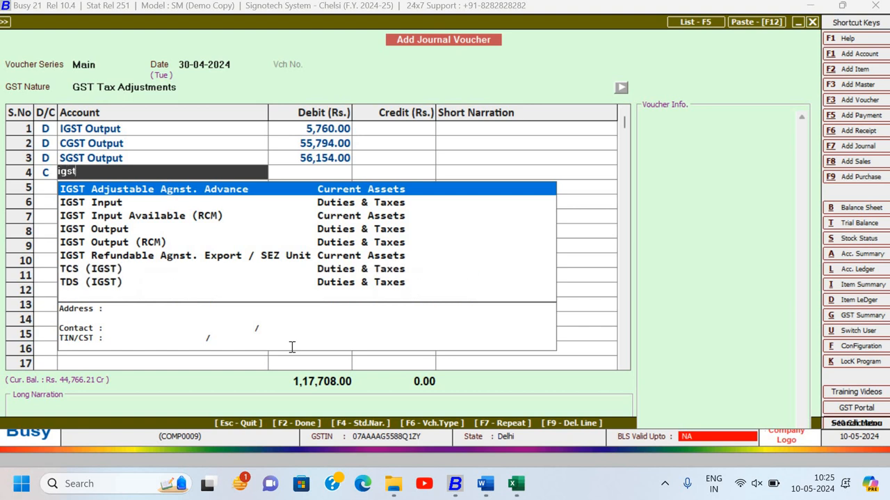
pyautogui.press('Down')
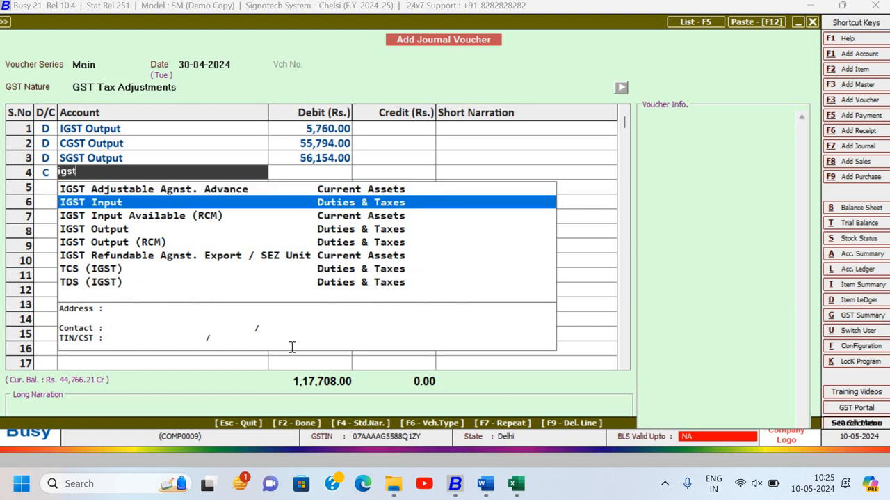
pyautogui.press('Return')
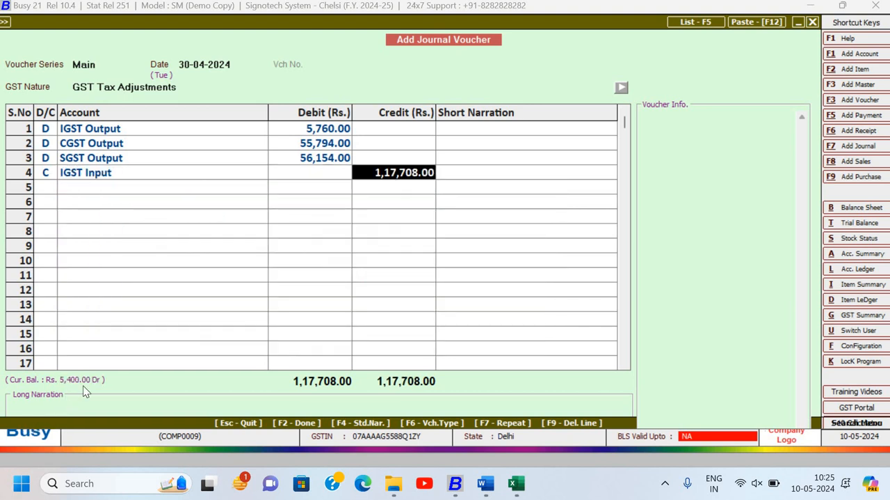
pyautogui.write('5400')
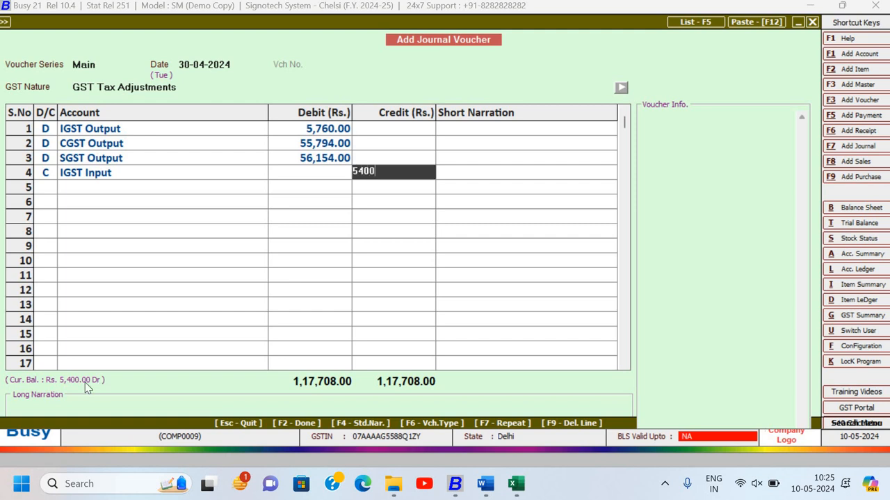
pyautogui.press('Return')
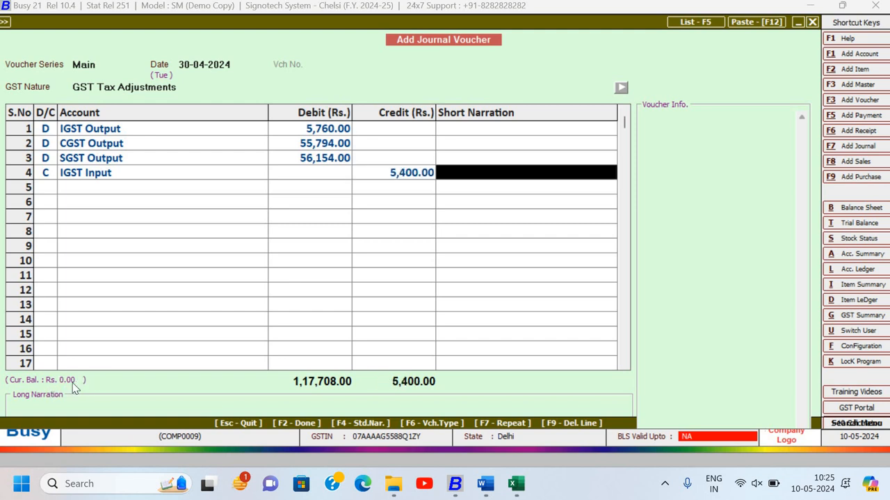
pyautogui.press('Return')
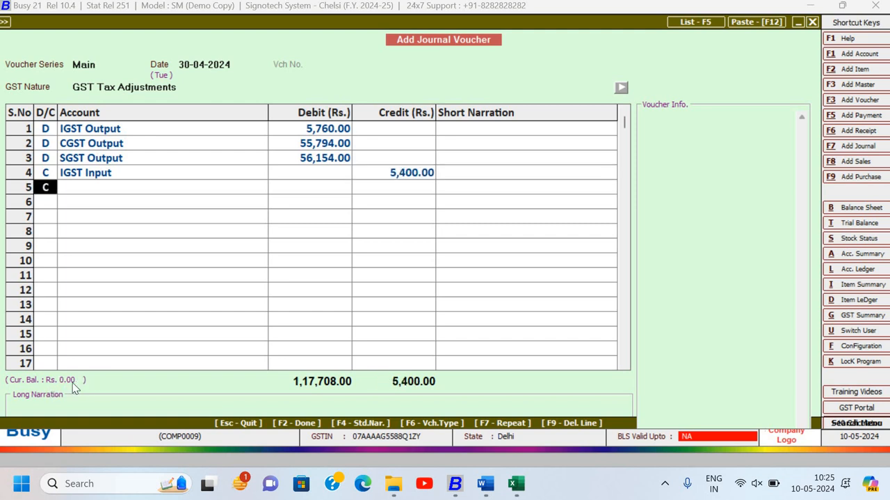
# - Make line 5 of the voucher a credit (C) to the CGST Input account
pyautogui.press('Return')
pyautogui.write('C')
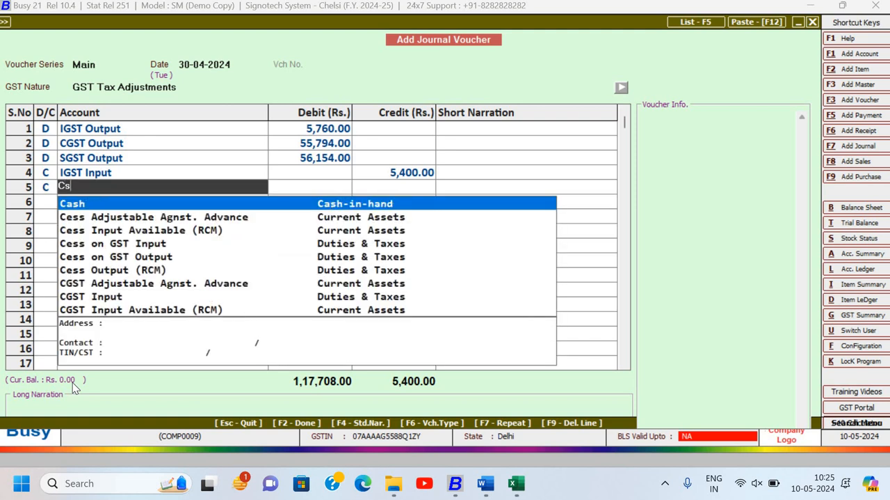
pyautogui.write('gs')
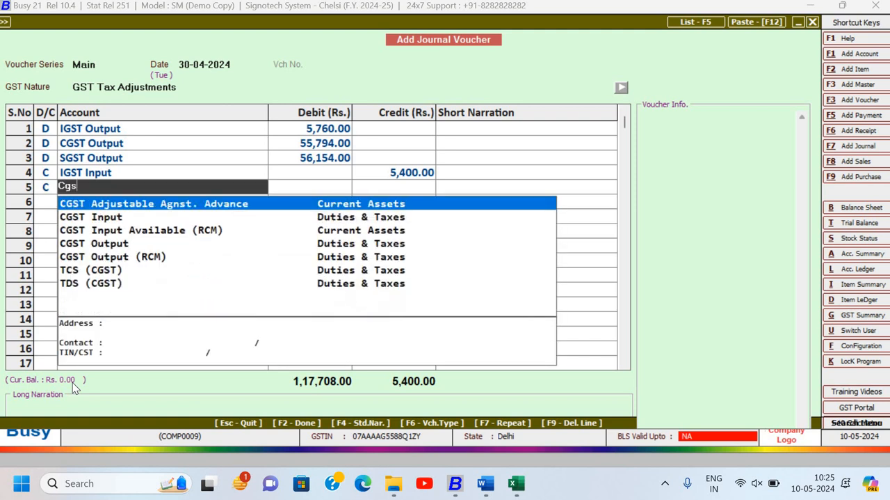
pyautogui.press('Down')
pyautogui.press('Return')
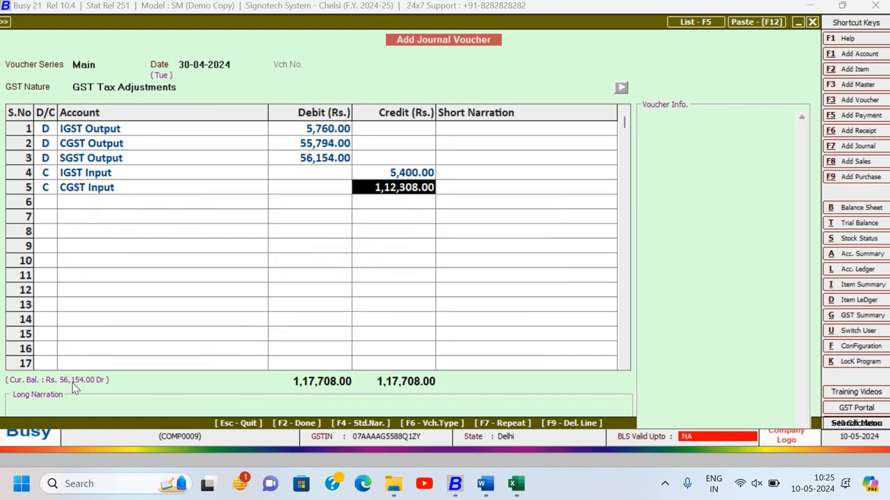
# - Check the input CGST amount in the Excel sheet and, back in Busy, credit CGST Input with 56154, leaving its short narration blank
pyautogui.hotkey('alt', 'Tab')
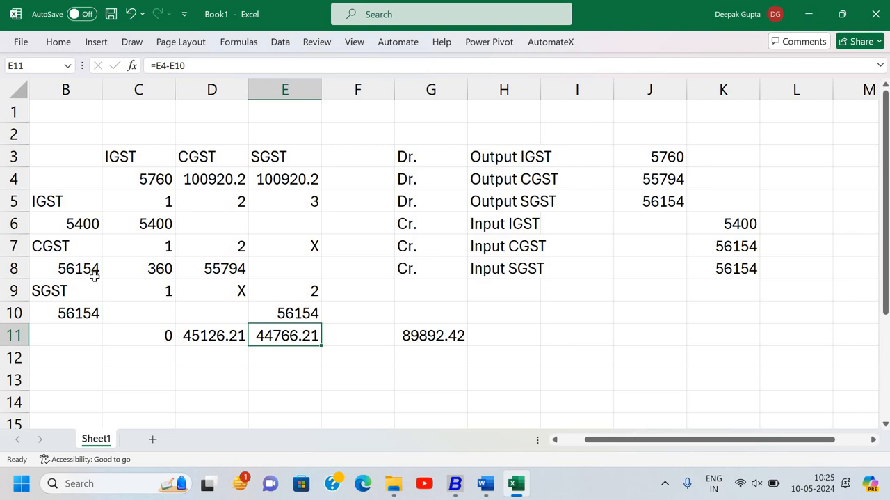
pyautogui.hotkey('alt', 'Tab')
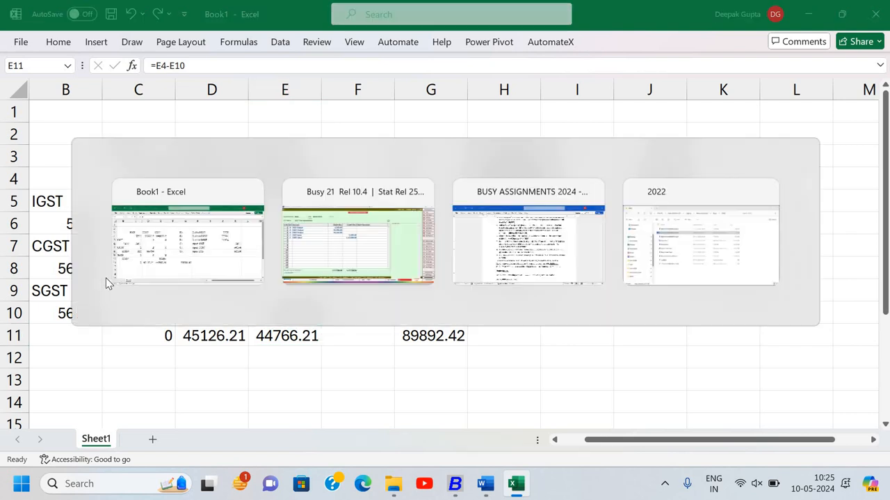
pyautogui.write('56')
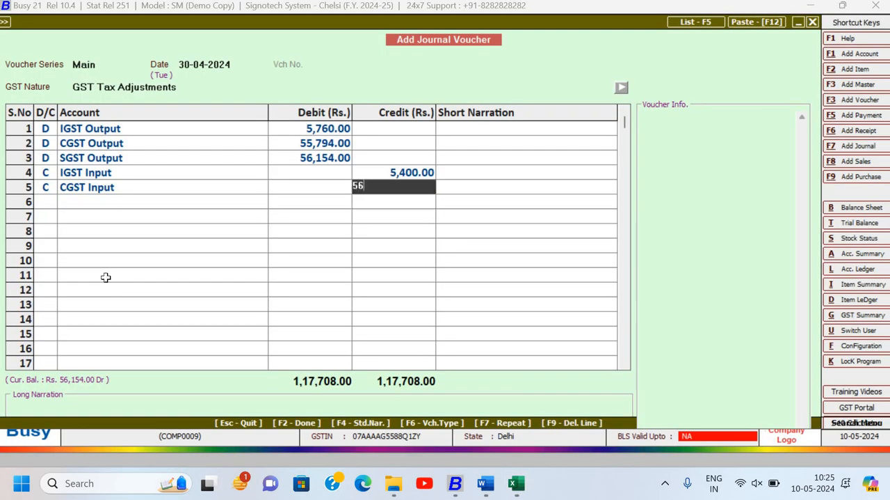
pyautogui.hotkey('alt', 'Tab')
pyautogui.hotkey('alt', 'Tab')
pyautogui.write('6,154')
pyautogui.press('Return')
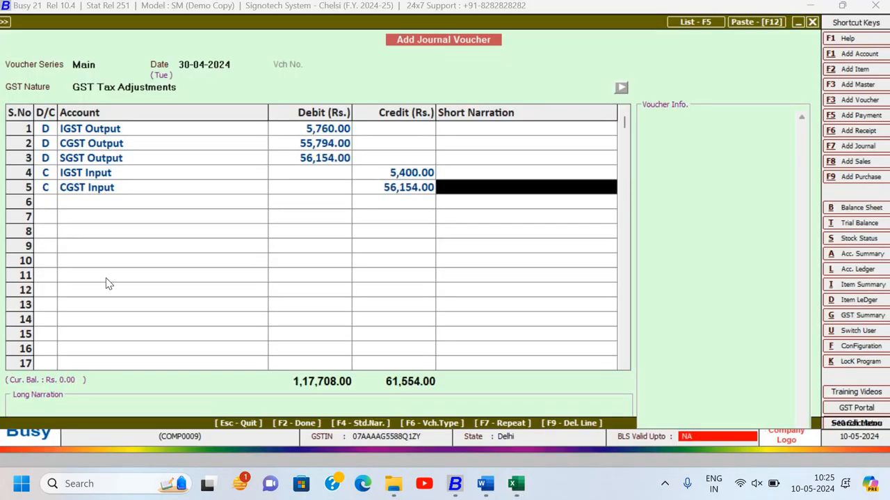
pyautogui.press('Return')
pyautogui.press('Return')
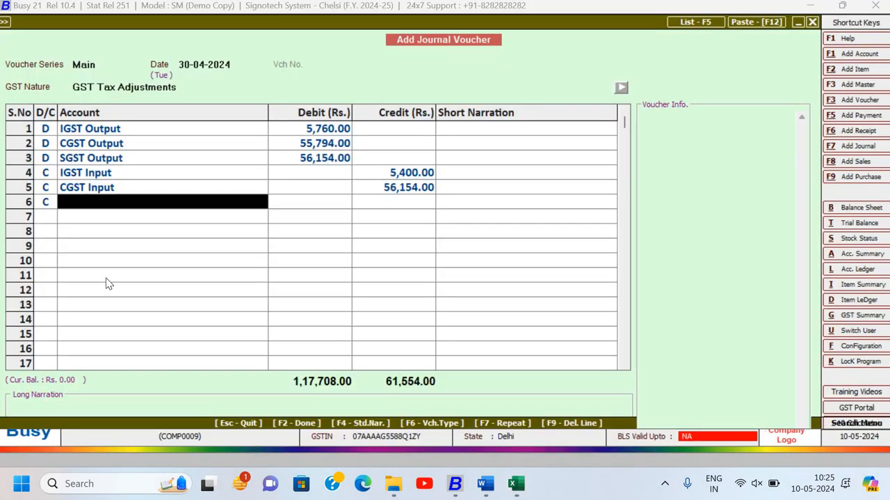
# - Enter SGST Input on line 6 as a credit (C), accepting 56,154.00 and leaving the short narration blank
pyautogui.write('s')
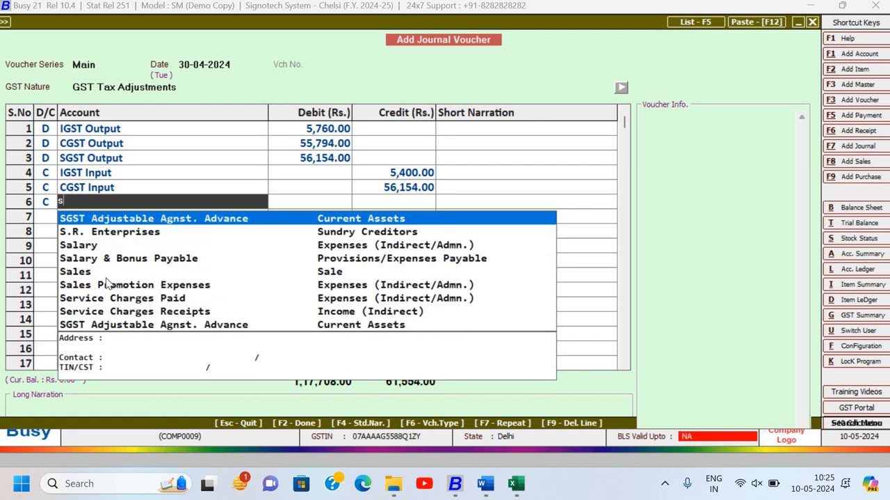
pyautogui.write('gs')
pyautogui.press('Down')
pyautogui.press('Down')
pyautogui.press('Down')
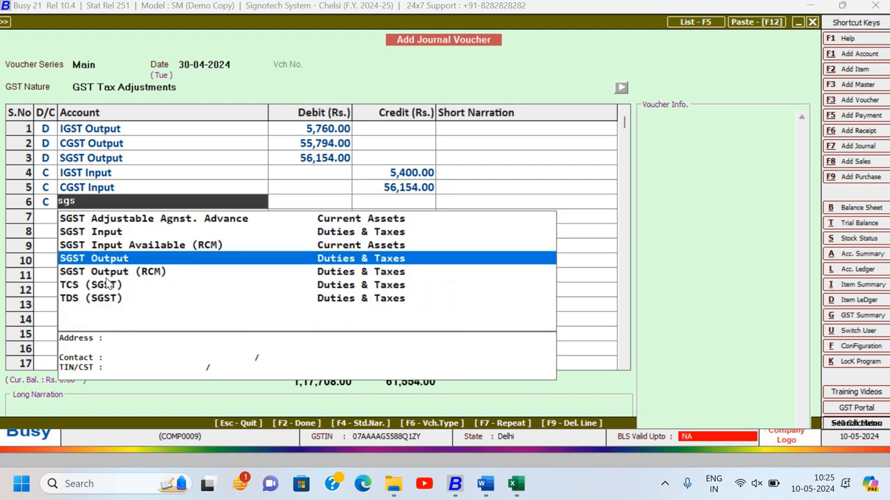
pyautogui.press('Up')
pyautogui.press('Up')
pyautogui.press('Return')
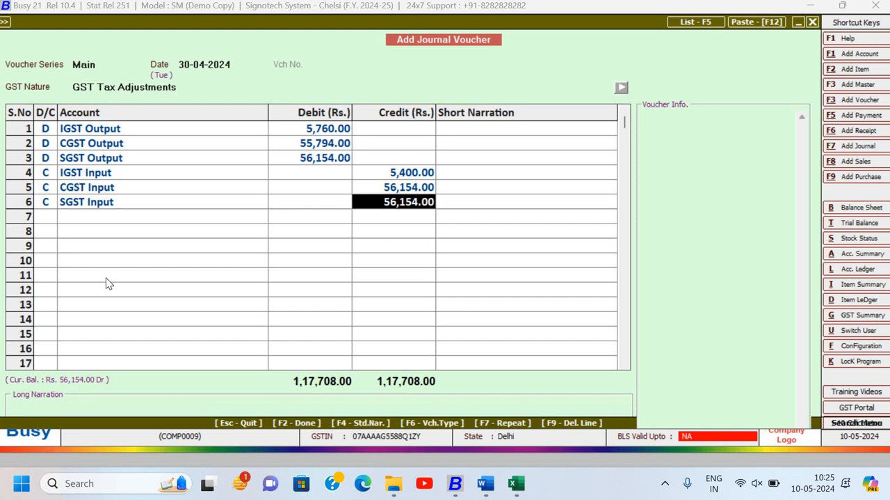
pyautogui.press('Return')
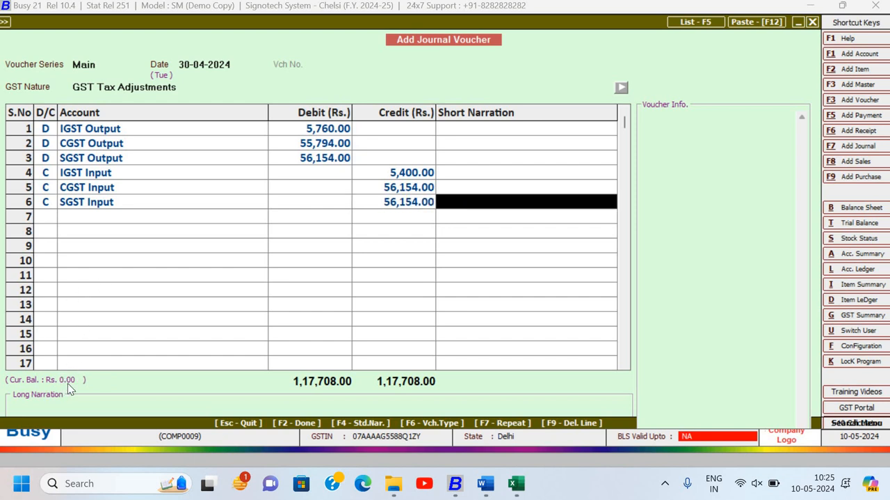
pyautogui.press('Return')
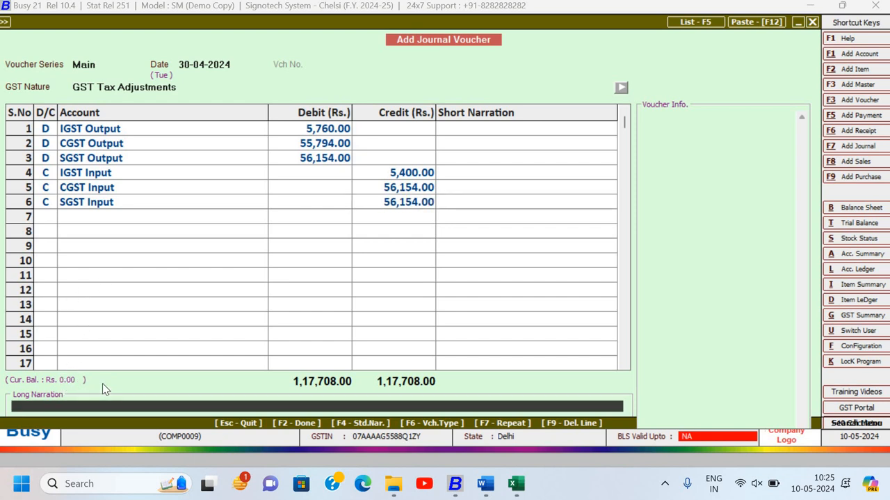
# - Enter "Being ITC adjusted" as the voucher's long narration
pyautogui.write('Being ITC')
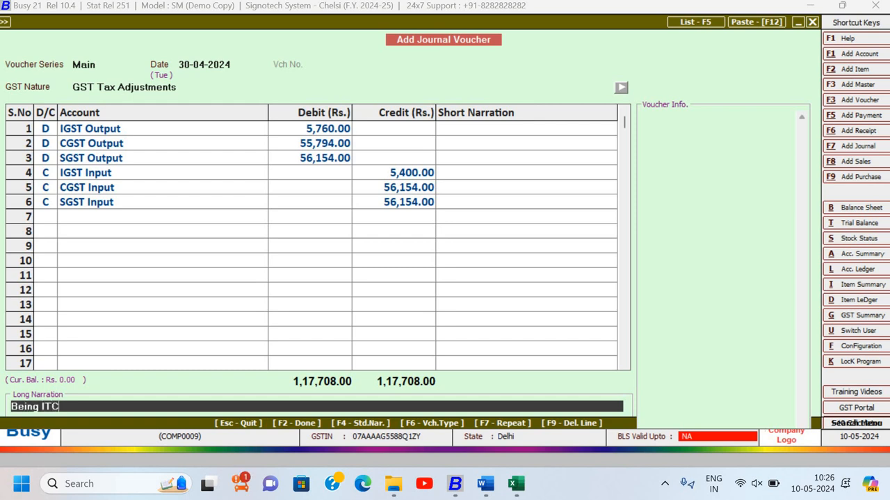
pyautogui.write(' adjusted')
pyautogui.press('Return')
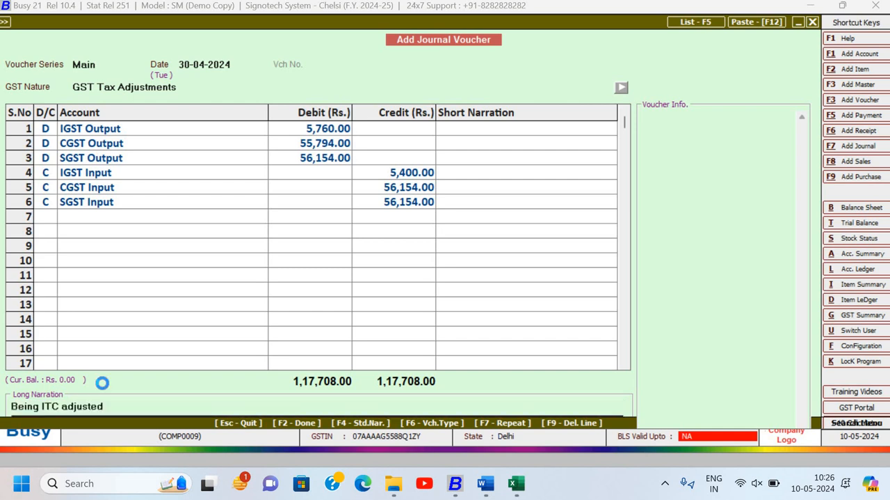
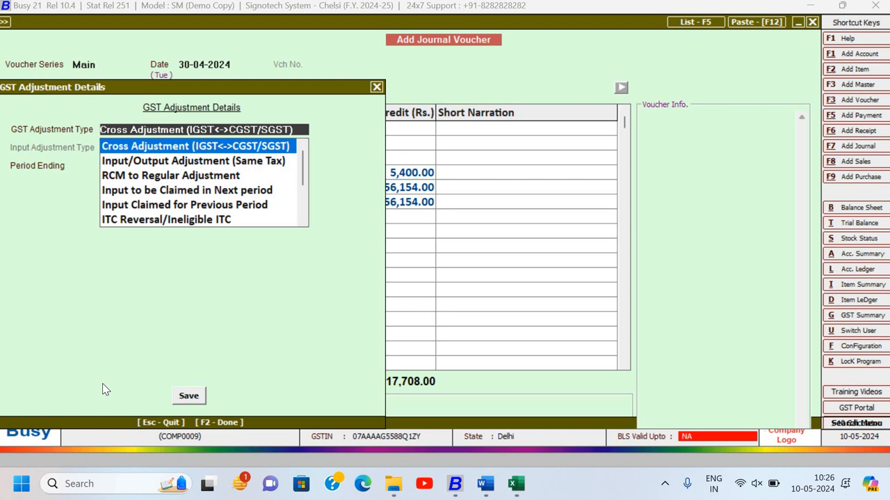
# - Choose Cross Adjustment (IGST<->CGST/SGST) as the GST adjustment type, save the journal voucher and leave journal entry
pyautogui.press('Return')
pyautogui.press('Return')
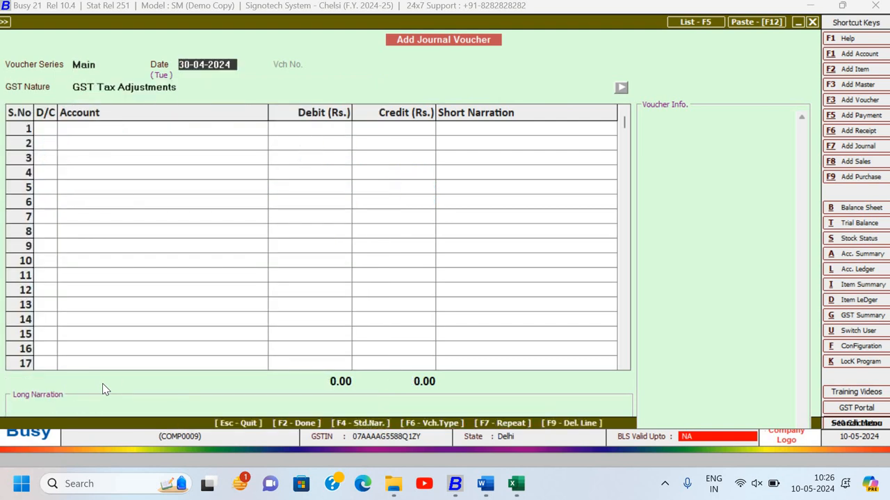
pyautogui.press('Escape')
pyautogui.press('Escape')
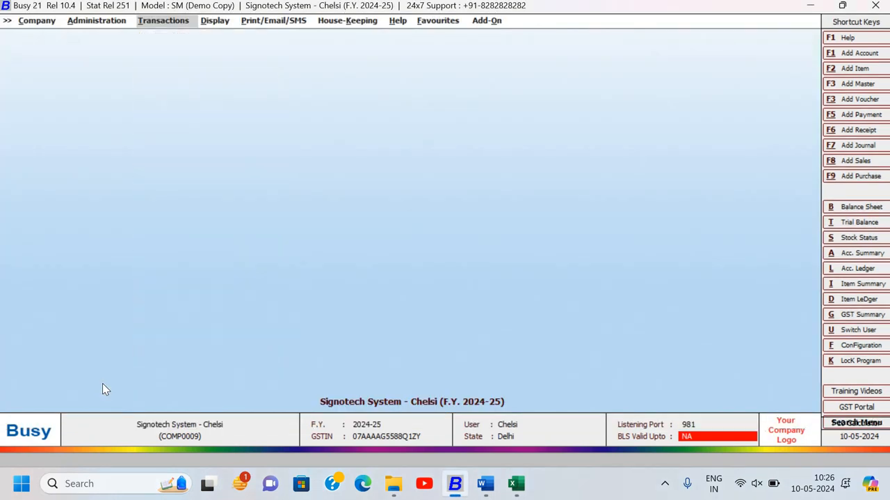
# - Generate the Balance Sheet under Final Results for 30-04-2024, keeping the default report options
pyautogui.press('Right')
pyautogui.press('Return')
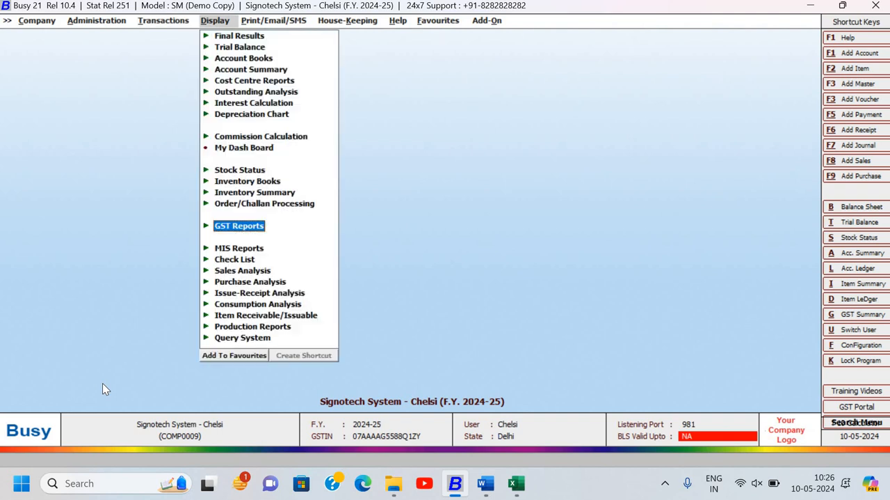
pyautogui.press('Up')
pyautogui.press('Up')
pyautogui.press('Up')
pyautogui.press('Up')
pyautogui.press('Up')
pyautogui.press('Up')
pyautogui.press('Up')
pyautogui.press('Up')
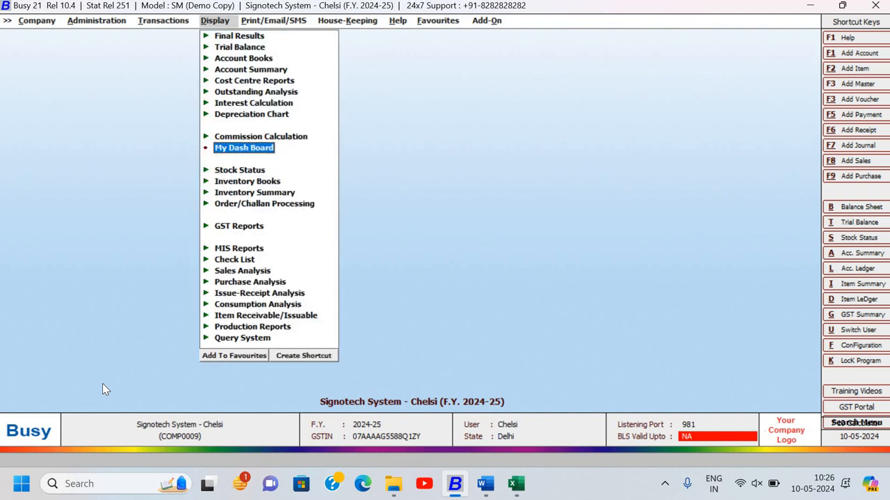
pyautogui.press('Up')
pyautogui.press('Up')
pyautogui.press('Up')
pyautogui.press('Up')
pyautogui.press('Up')
pyautogui.press('Up')
pyautogui.press('Return')
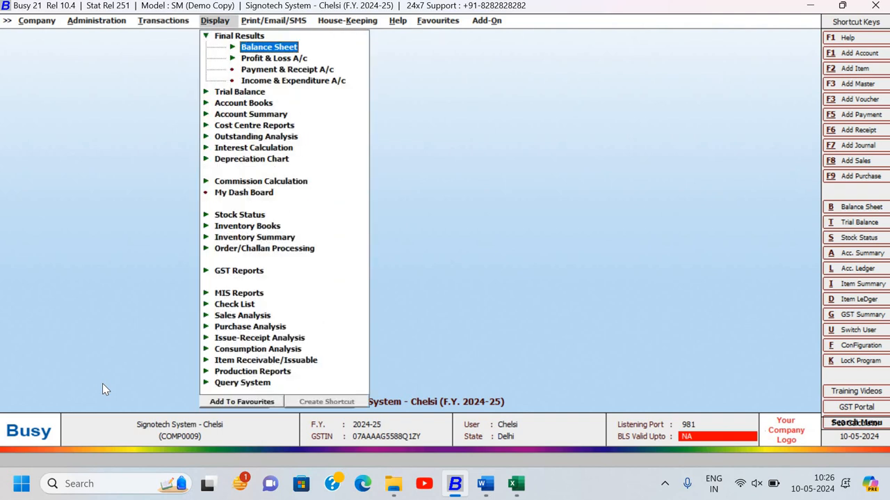
pyautogui.press('Return')
pyautogui.press('Return')
pyautogui.press('Return')
pyautogui.press('Return')
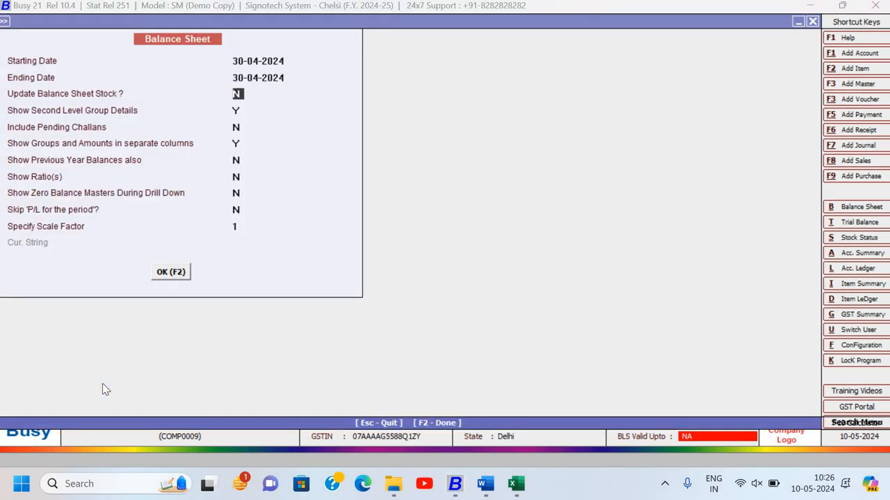
pyautogui.press('Return')
pyautogui.press('Return')
pyautogui.press('Return')
pyautogui.press('Return')
pyautogui.press('Return')
pyautogui.press('Return')
pyautogui.press('Return')
pyautogui.press('Return')
pyautogui.press('Return')
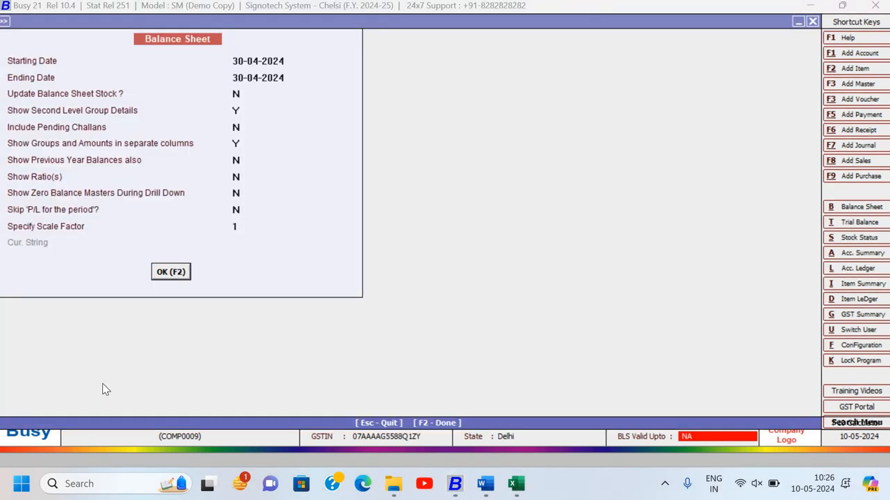
# - Drill down into Duties & Taxes under Current Liabilities in the balance sheet
pyautogui.press('Down')
pyautogui.press('Down')
pyautogui.press('Down')
pyautogui.press('Down')
pyautogui.press('Down')
pyautogui.press('Down')
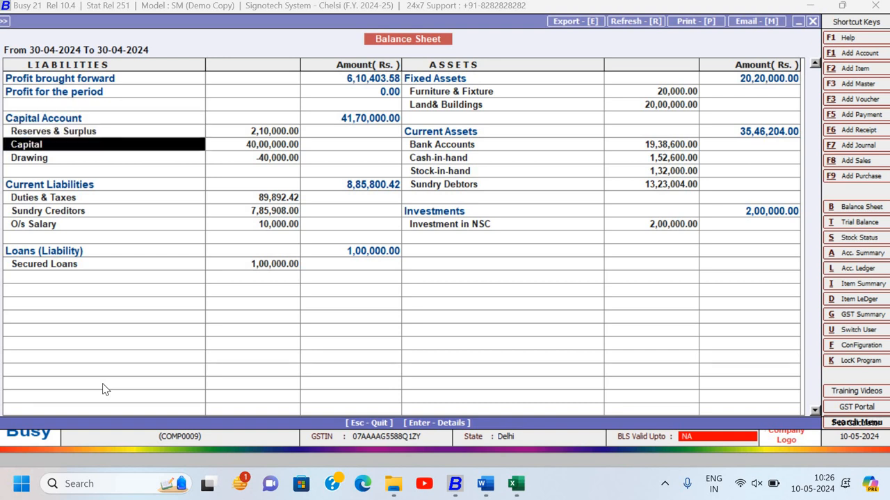
pyautogui.press('Down')
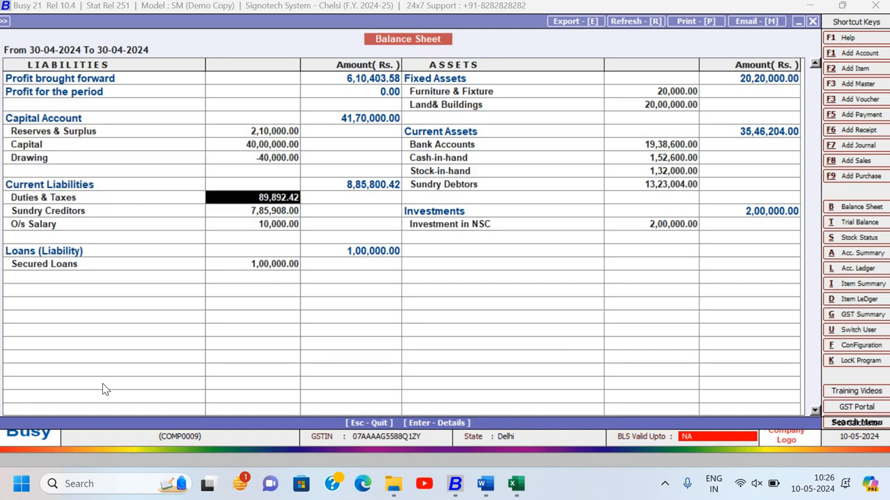
pyautogui.press('Return')
# - Check the CGST Output and SGST Output balances in the Duties & Taxes group, and close the balance sheet reports
pyautogui.press('Down')
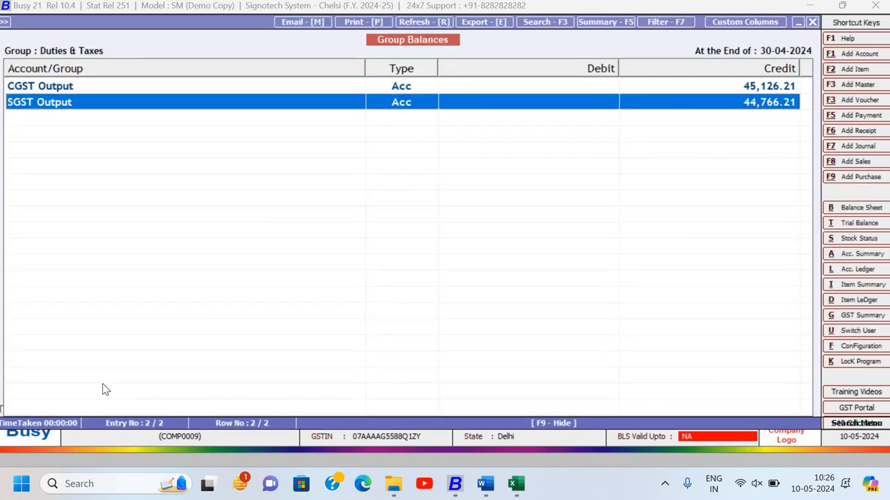
pyautogui.press('Up')
pyautogui.press('Down')
pyautogui.press('Up')
pyautogui.press('Down')
pyautogui.press('Up')
pyautogui.press('Down')
pyautogui.press('Up')
pyautogui.press('Down')
pyautogui.press('Up')
pyautogui.press('Down')
pyautogui.press('Up')
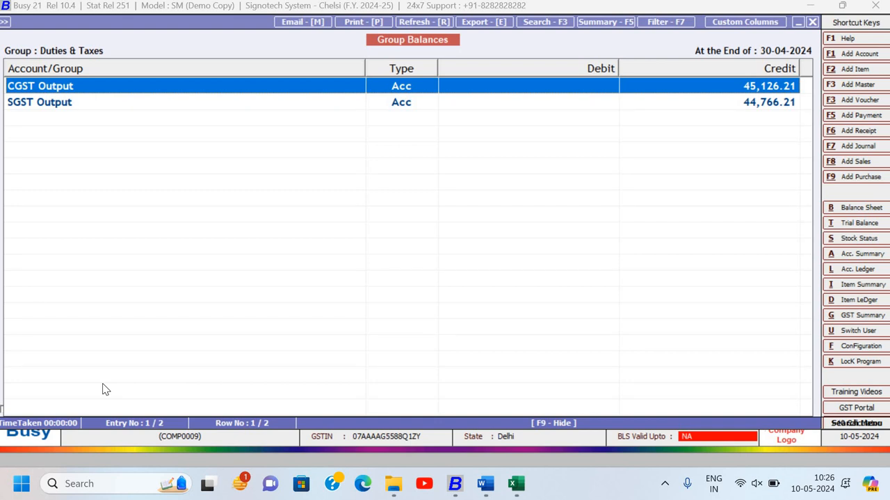
pyautogui.press('Escape')
pyautogui.press('Escape')
pyautogui.press('Escape')
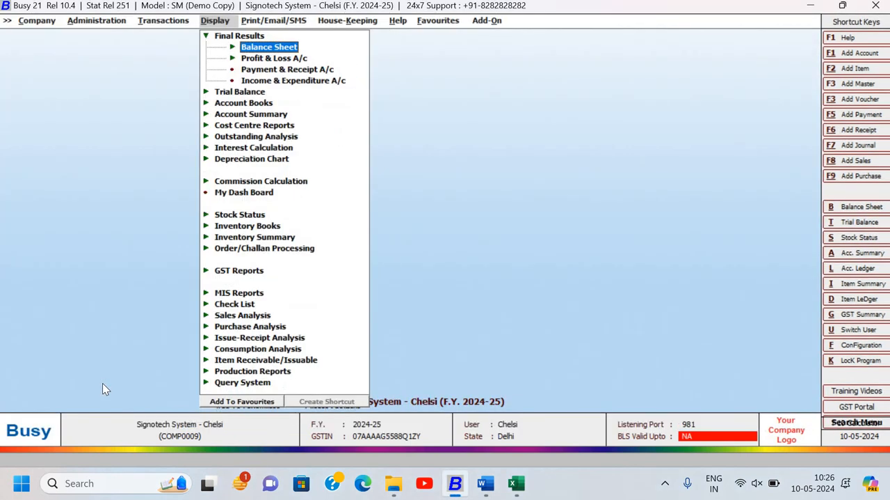
pyautogui.press('Escape')
# - Generate the GST Summary report for 01-04-2024 to 30-04-2024, keeping the default options
pyautogui.press('Down')
pyautogui.press('Down')
pyautogui.press('Down')
pyautogui.press('Down')
pyautogui.press('Down')
pyautogui.press('Down')
pyautogui.press('Down')
pyautogui.press('Down')
pyautogui.press('Down')
pyautogui.press('Down')
pyautogui.press('Down')
pyautogui.press('Down')
pyautogui.press('Down')
pyautogui.press('Down')
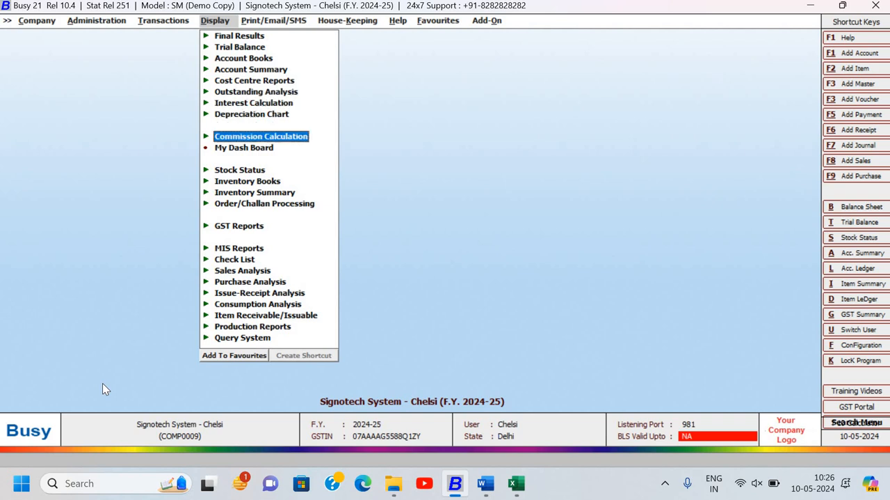
pyautogui.press('Return')
pyautogui.press('Return')
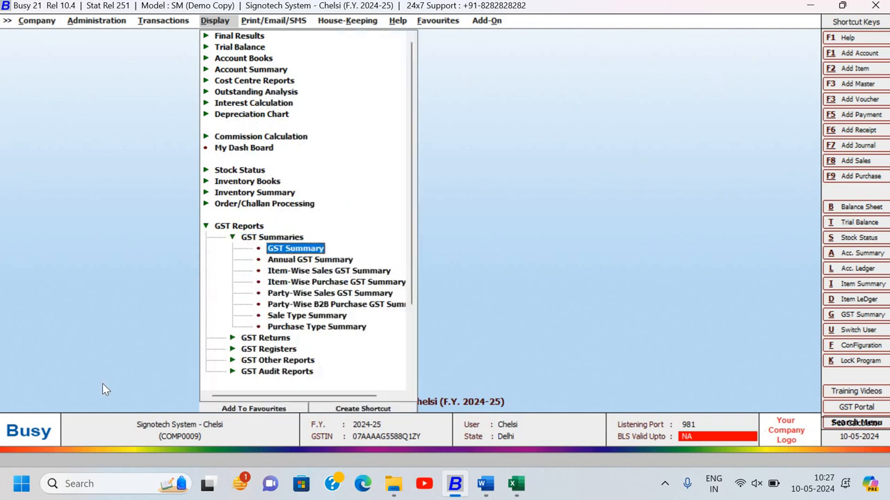
pyautogui.press('Return')
pyautogui.press('Return')
pyautogui.press('Return')
pyautogui.press('Return')
pyautogui.press('Return')
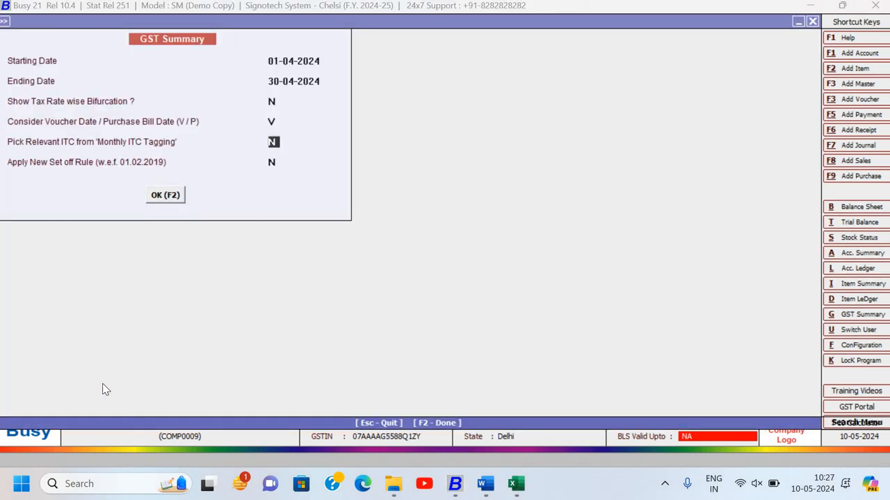
pyautogui.press('Return')
pyautogui.press('Return')
pyautogui.press('Return')
# - Review the GST Summary from the input and output GST rows down to the GST Payable row
pyautogui.press('Down')
pyautogui.press('Down')
pyautogui.press('Down')
pyautogui.press('Down')
pyautogui.press('Down')
pyautogui.press('Down')
pyautogui.press('Down')
pyautogui.press('Down')
pyautogui.press('Down')
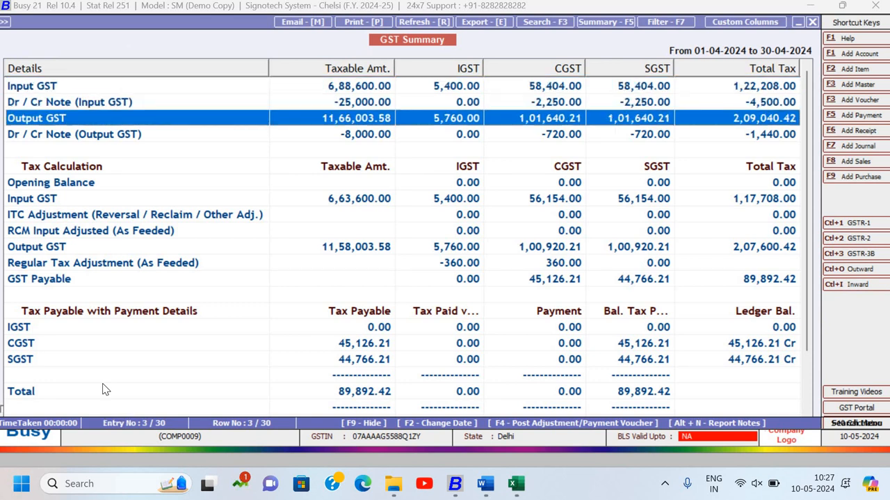
pyautogui.press('Down')
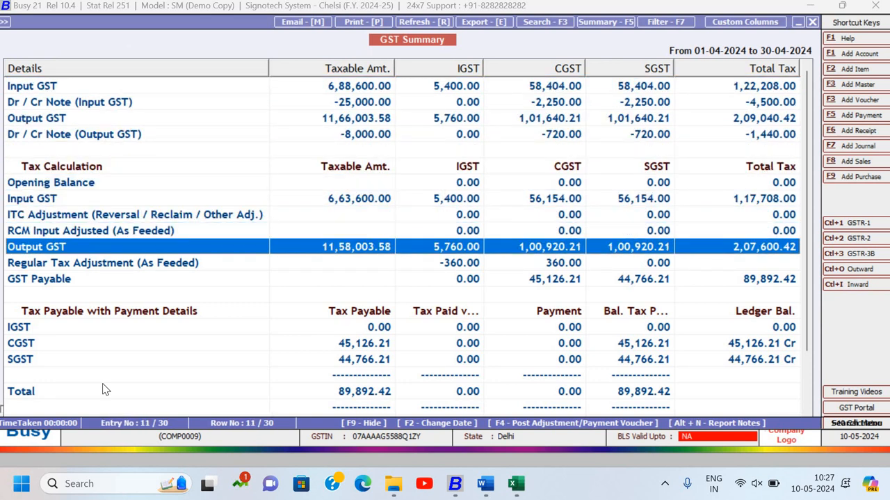
pyautogui.press('Down')
pyautogui.press('Down')
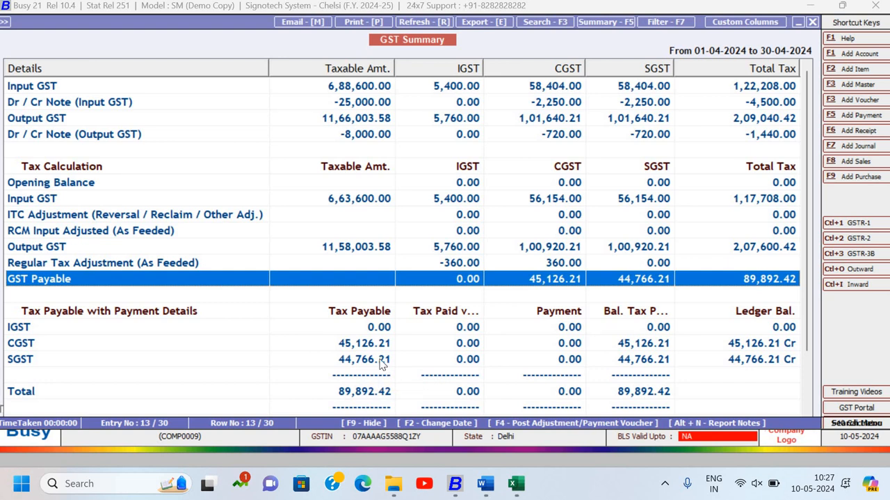
# - Examine the IGST, CGST and SGST rows under Tax Payable with Payment Details, and close the GST Summary
pyautogui.press('Down')
pyautogui.press('Down')
pyautogui.press('Down')
pyautogui.press('Down')
pyautogui.press('Down')
pyautogui.press('Down')
pyautogui.press('Down')
pyautogui.press('Down')
pyautogui.press('Down')
pyautogui.press('Down')
pyautogui.press('Down')
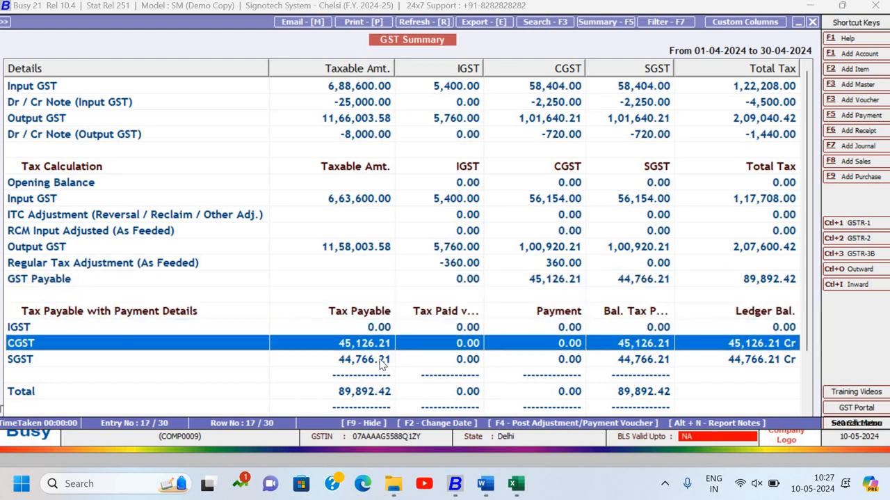
pyautogui.press('Down')
pyautogui.press('Down')
pyautogui.press('Down')
pyautogui.press('Down')
pyautogui.press('Down')
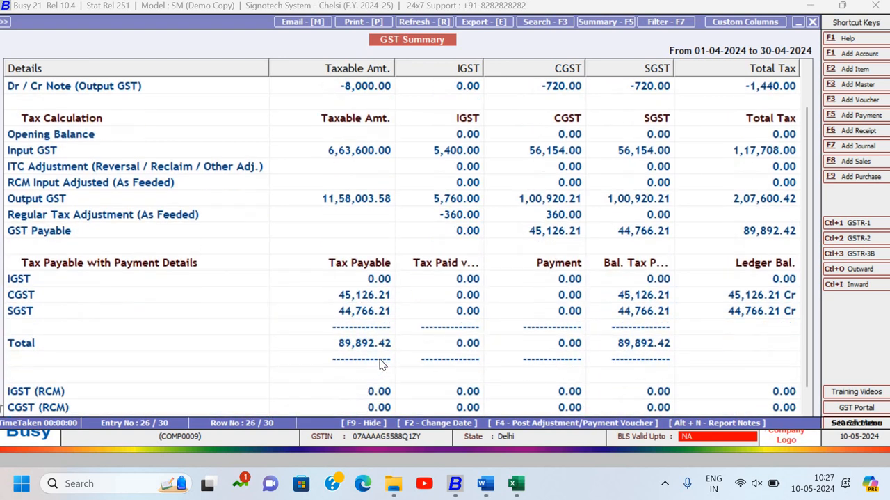
pyautogui.press('Up')
pyautogui.press('Up')
pyautogui.press('Up')
pyautogui.press('Up')
pyautogui.press('Up')
pyautogui.press('Up')
pyautogui.press('Up')
pyautogui.press('Up')
pyautogui.press('Up')
pyautogui.press('Up')
pyautogui.press('Up')
pyautogui.press('Up')
pyautogui.press('Up')
pyautogui.press('Up')
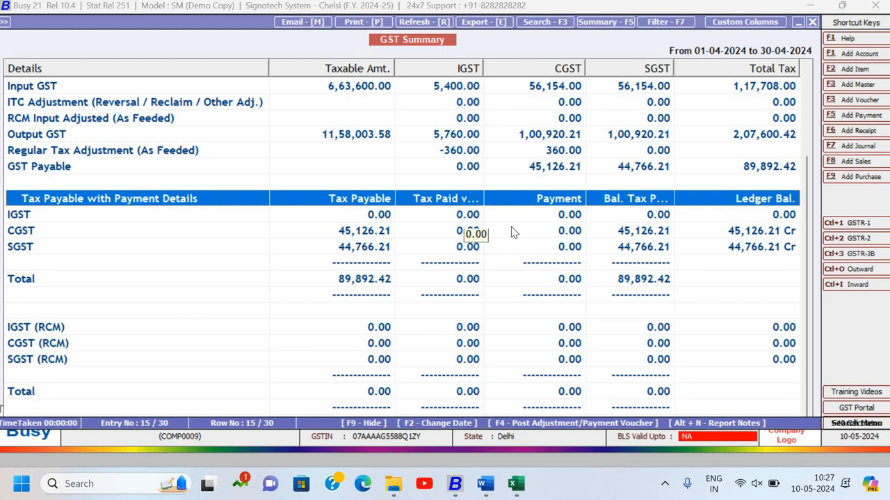
pyautogui.press('Escape')
pyautogui.press('Escape')
pyautogui.press('Escape')
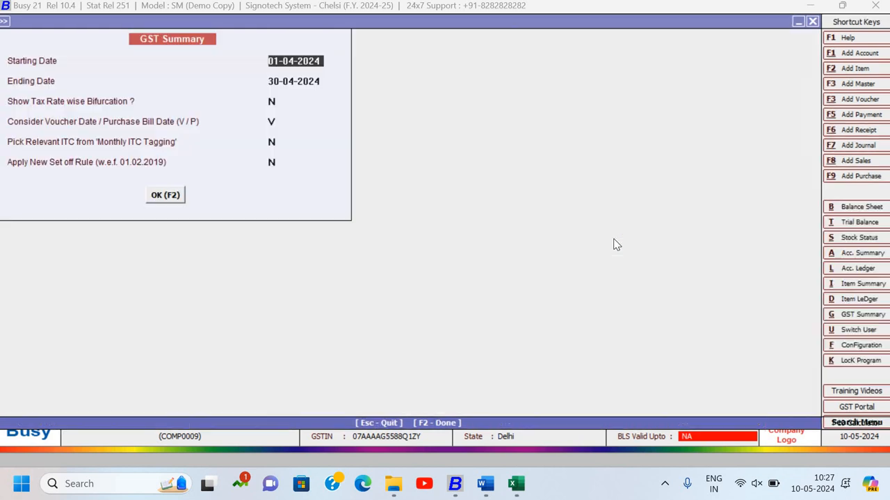
# - Start a new payment voucher in the Main series dated 30-04-2024
pyautogui.press('Left')
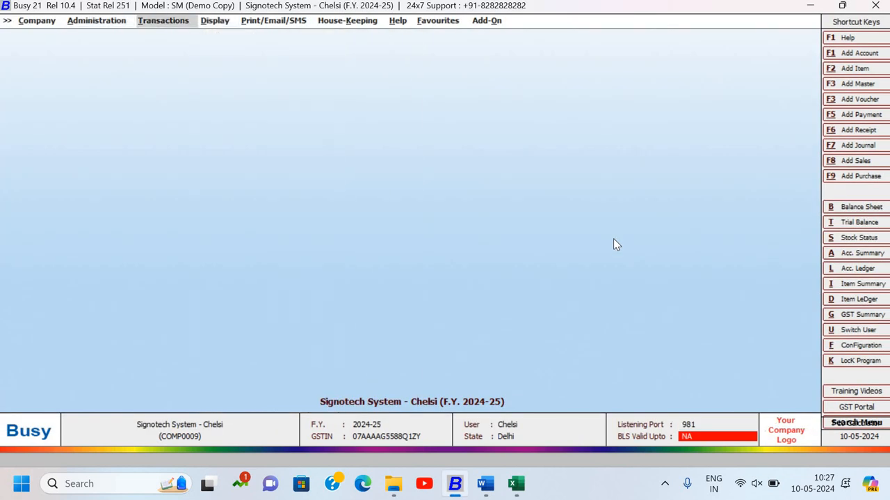
pyautogui.press('Return')
pyautogui.press('Up')
pyautogui.press('Up')
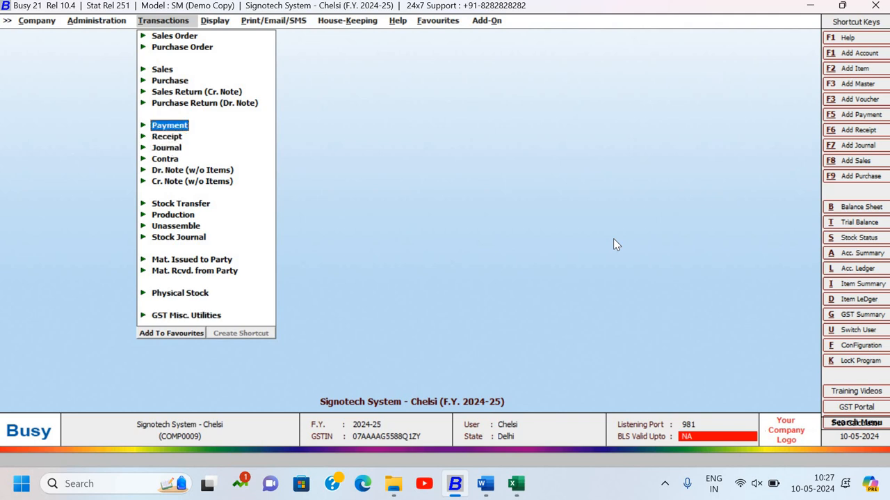
pyautogui.press('Return')
pyautogui.press('Return')
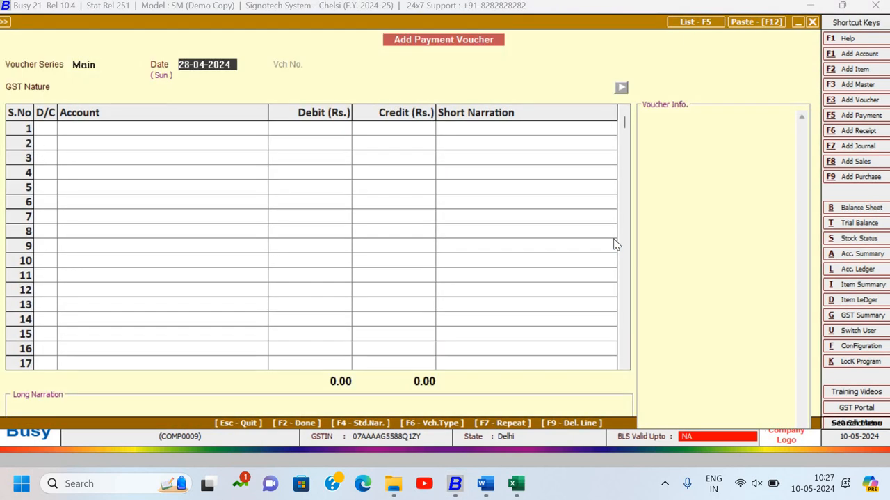
pyautogui.write('30-0')
pyautogui.write('4')
pyautogui.press('Return')
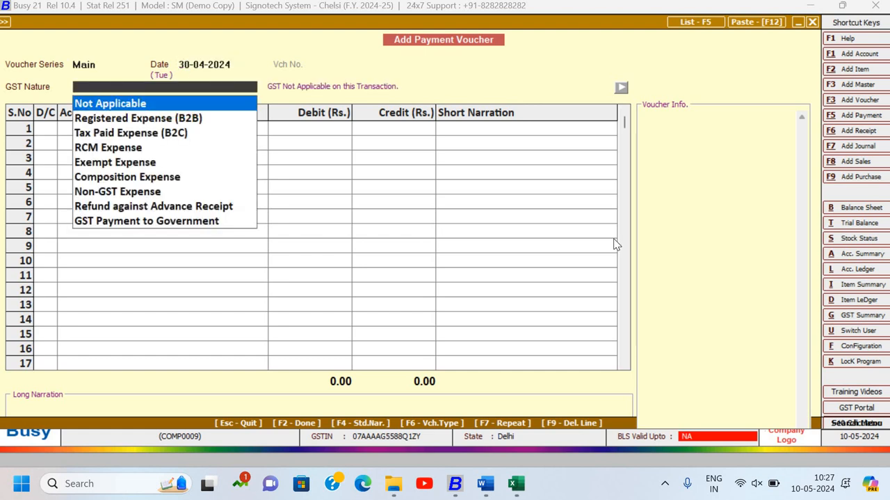
# - Set the payment voucher's GST nature to GST Payment to Government and keep line 1 as a debit (D)
pyautogui.press('Down')
pyautogui.press('Down')
pyautogui.press('Down')
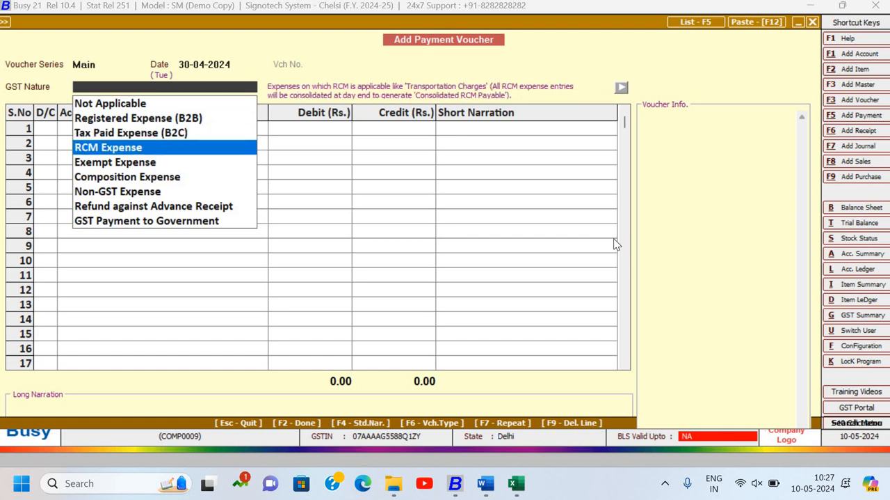
pyautogui.press('Down')
pyautogui.press('Down')
pyautogui.press('Down')
pyautogui.press('Down')
pyautogui.press('Down')
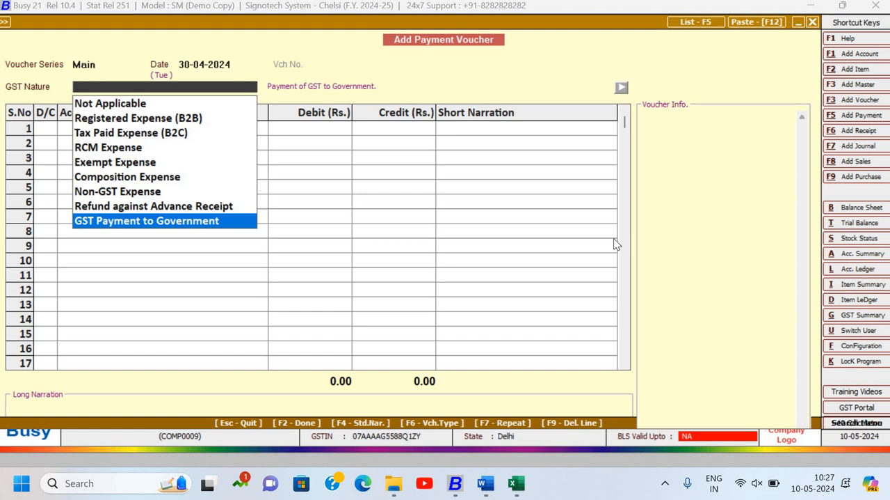
pyautogui.press('Return')
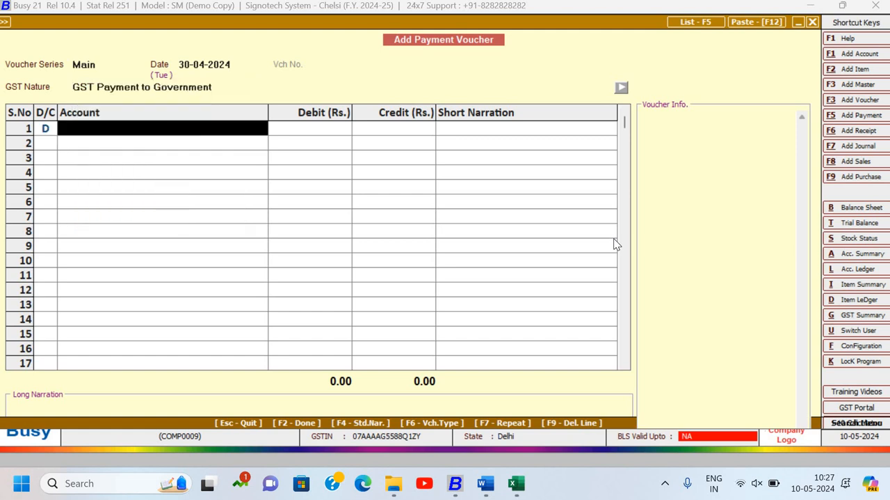
# - Select CGST Output as the account on line 1 and debit it with 45126.21
pyautogui.write('o')
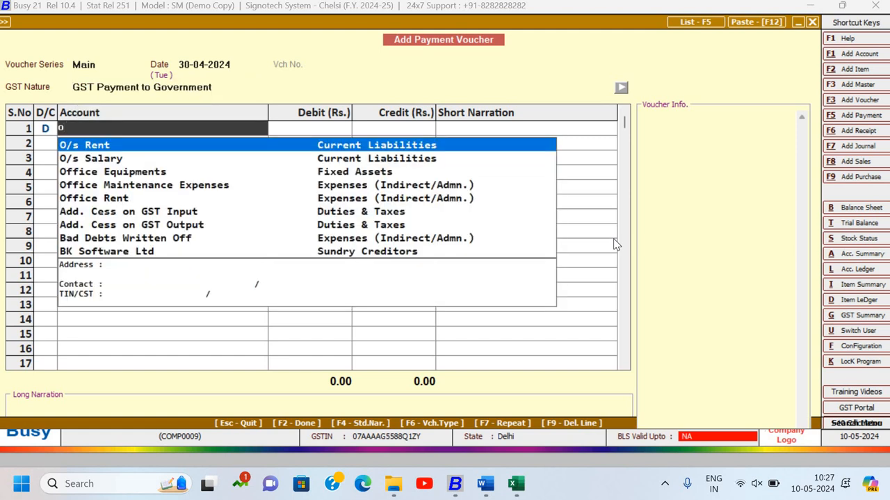
pyautogui.press('BackSpace')
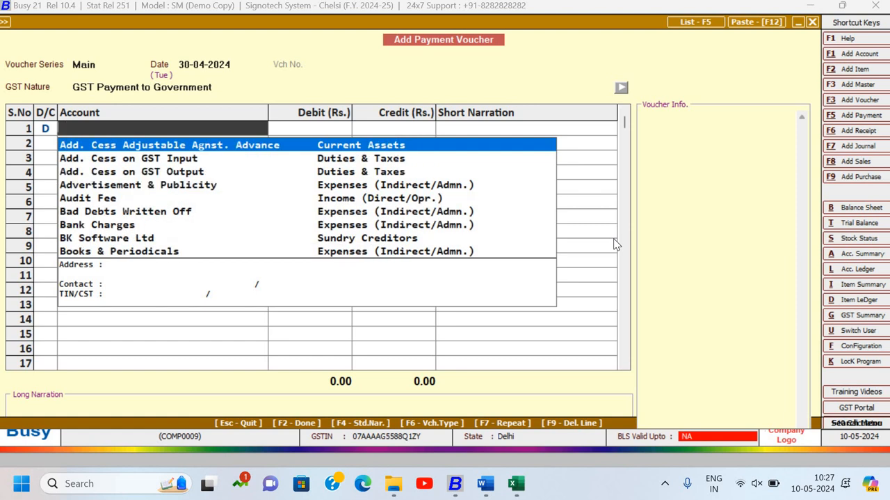
pyautogui.write('cgs')
pyautogui.press('Down')
pyautogui.press('Down')
pyautogui.press('Down')
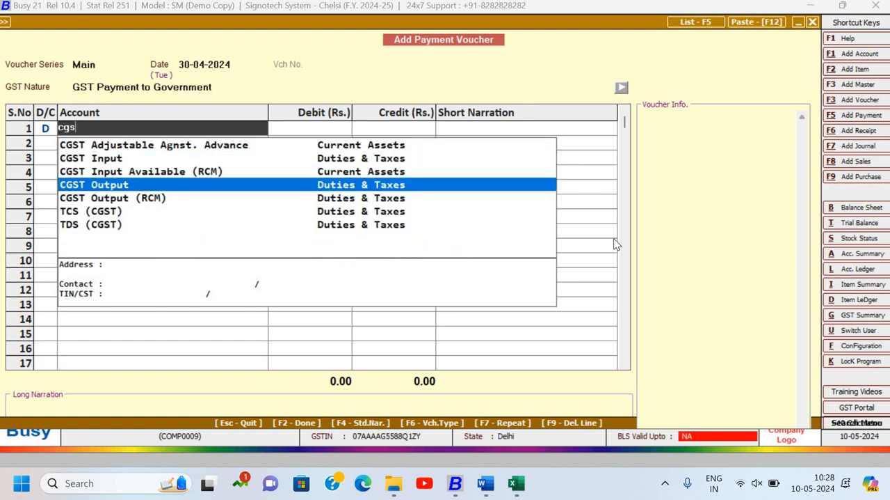
pyautogui.press('Return')
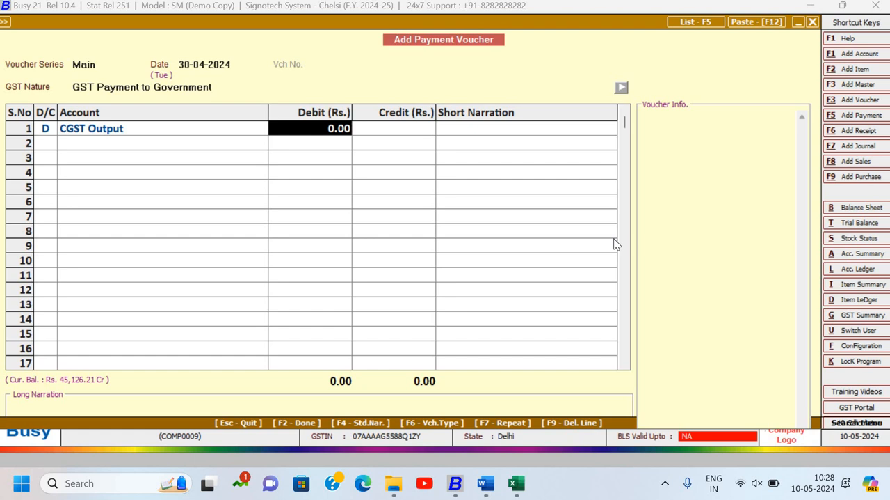
pyautogui.write('45,12')
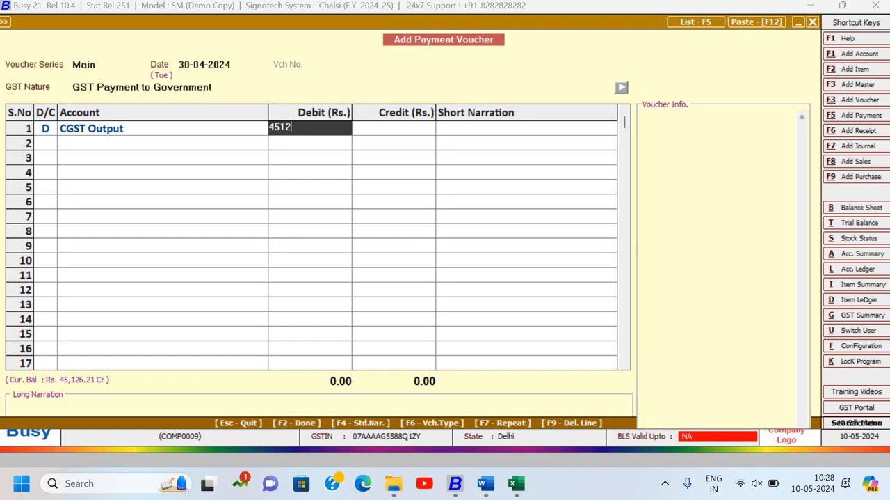
pyautogui.write('6.21')
pyautogui.press('Return')
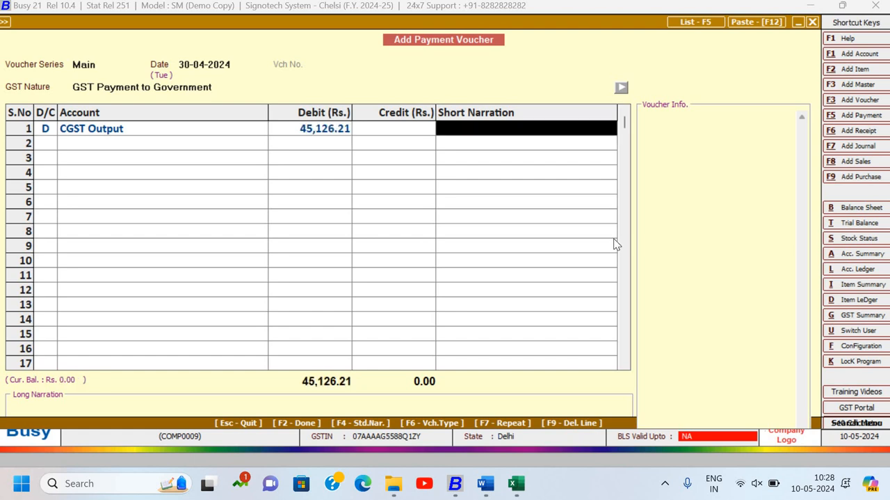
# - Add line 2 of the payment voucher as a debit (D) to SGST Output for 44766.21
pyautogui.press('Return')
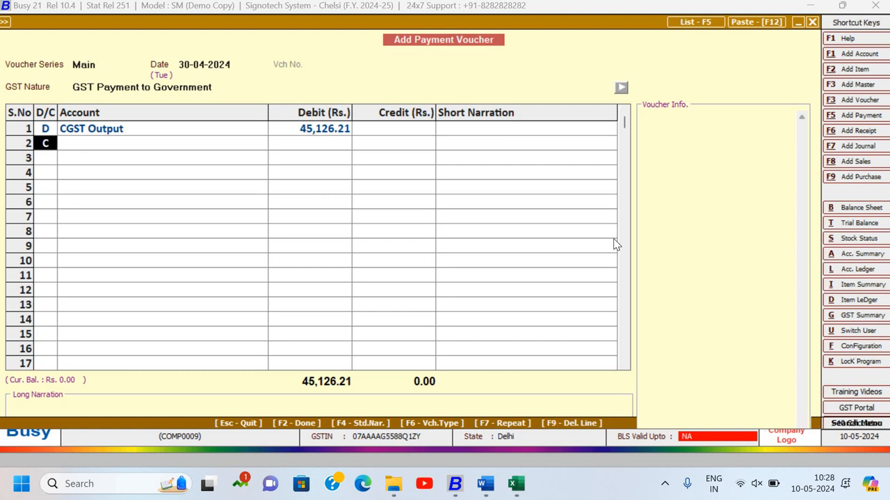
pyautogui.write('D')
pyautogui.press('Return')
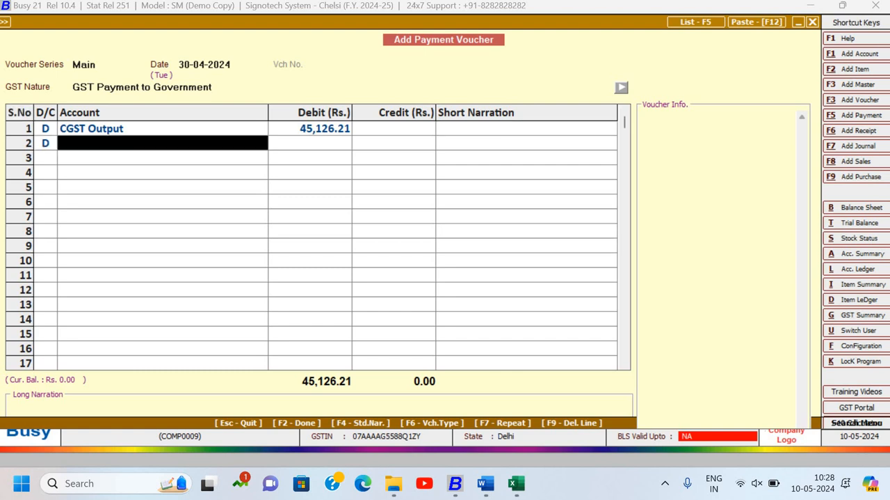
pyautogui.write('sgst')
pyautogui.press('Down')
pyautogui.press('Down')
pyautogui.press('Down')
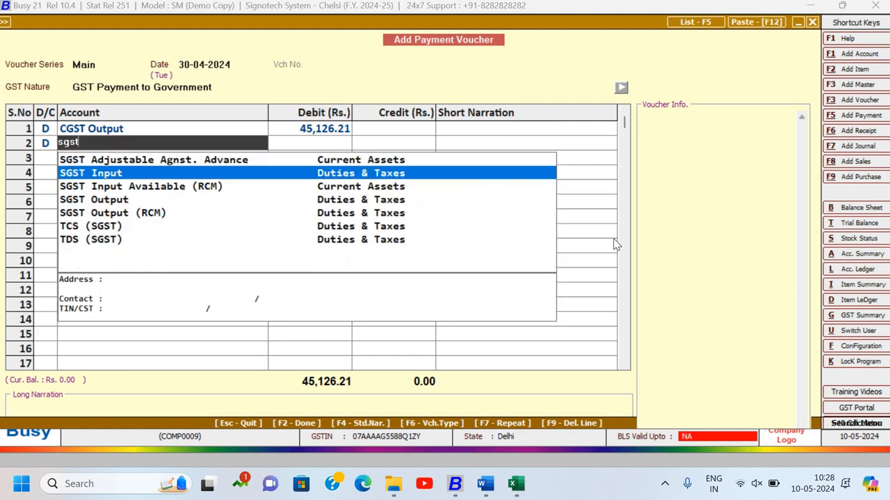
pyautogui.press('Return')
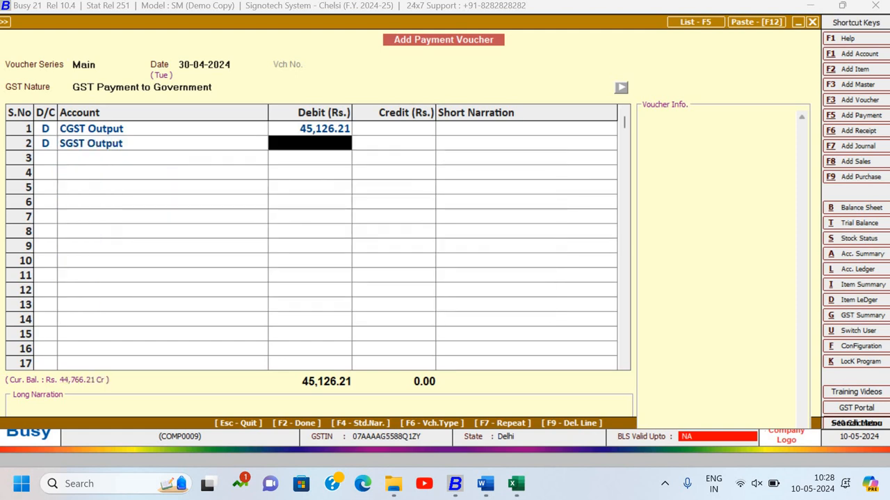
pyautogui.write('44766.21')
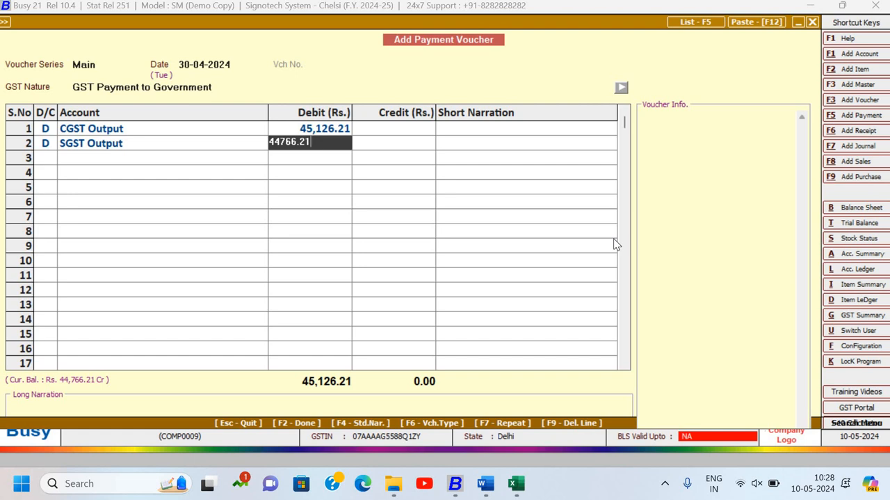
pyautogui.press('Return')
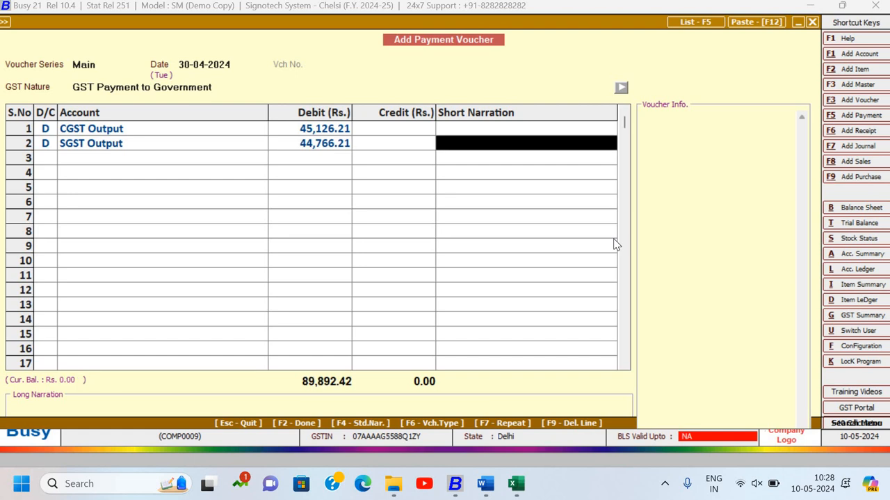
# - Add line 3 as a credit (C) to HDFC Bank for 89,892.42
pyautogui.press('Return')
pyautogui.press('Return')
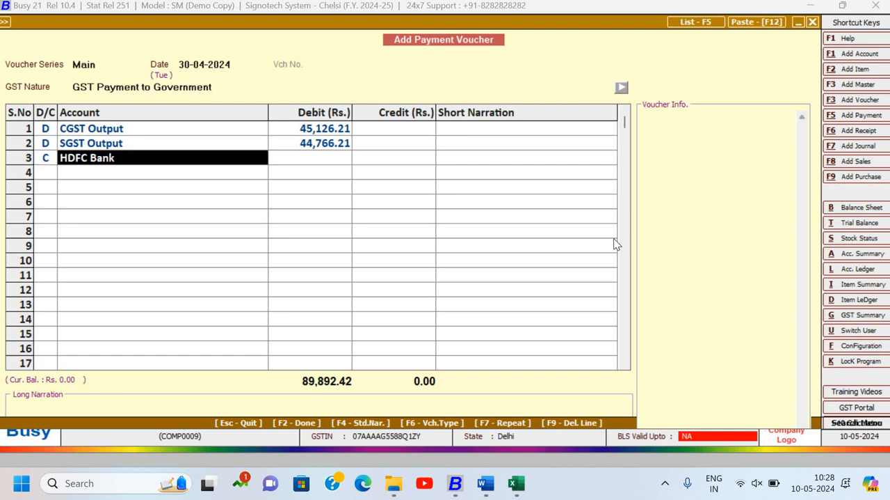
pyautogui.press('Return')
pyautogui.press('Return')
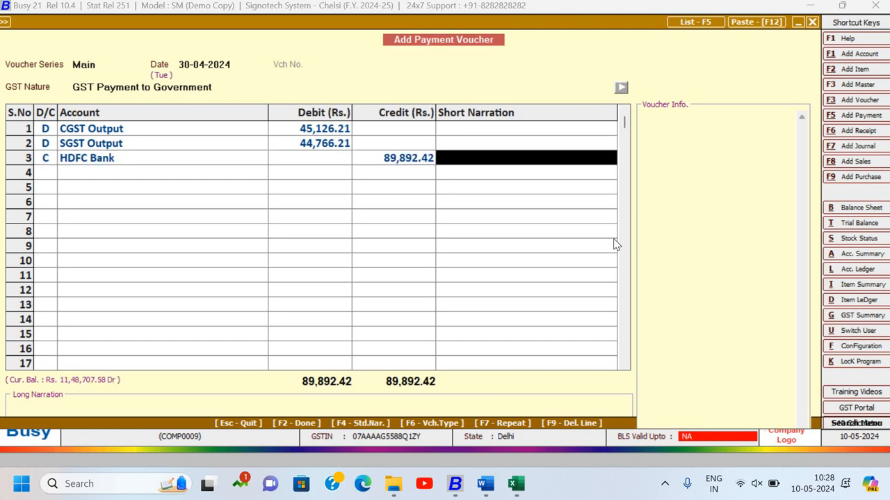
# - Check the GST payment instruction in item 10 of the BUSY ASSIGNMENTS 2024 Word document, and return to the Busy payment voucher
pyautogui.hotkey('alt', 'Tab')
pyautogui.hotkey('alt', 'Tab')
pyautogui.hotkey('alt', 'Tab')
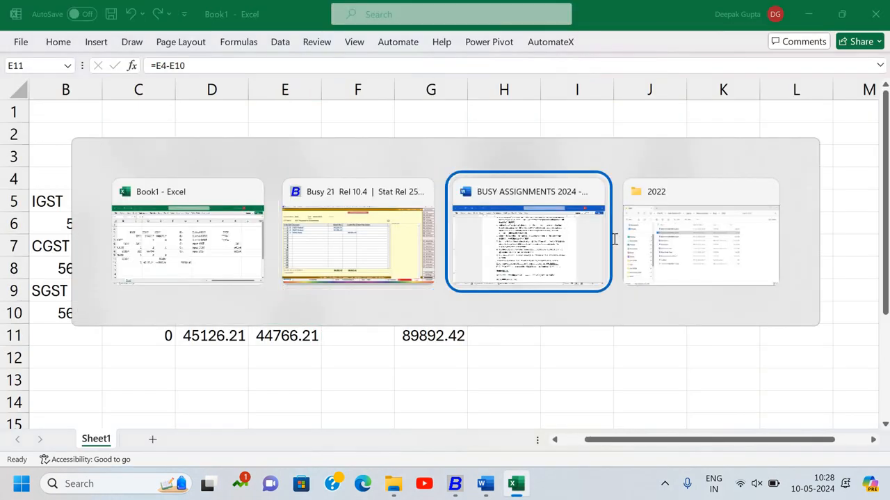
pyautogui.click(553, 256)
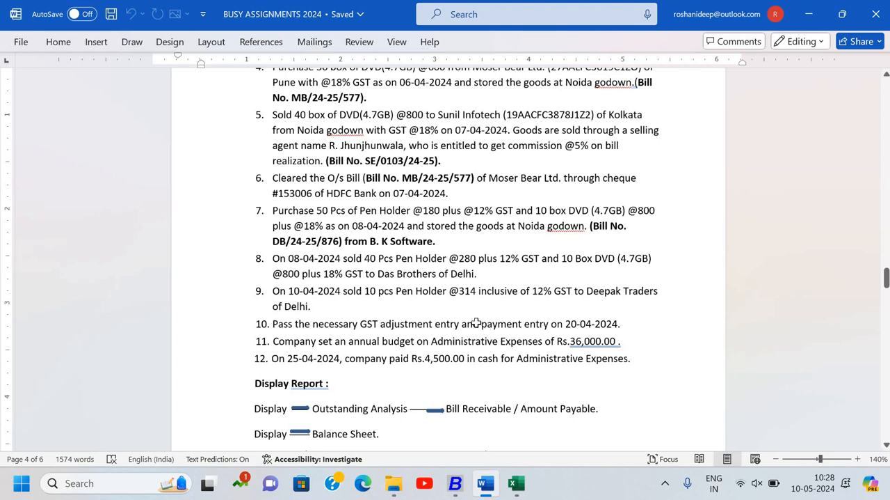
pyautogui.hotkey('alt', 'Tab')
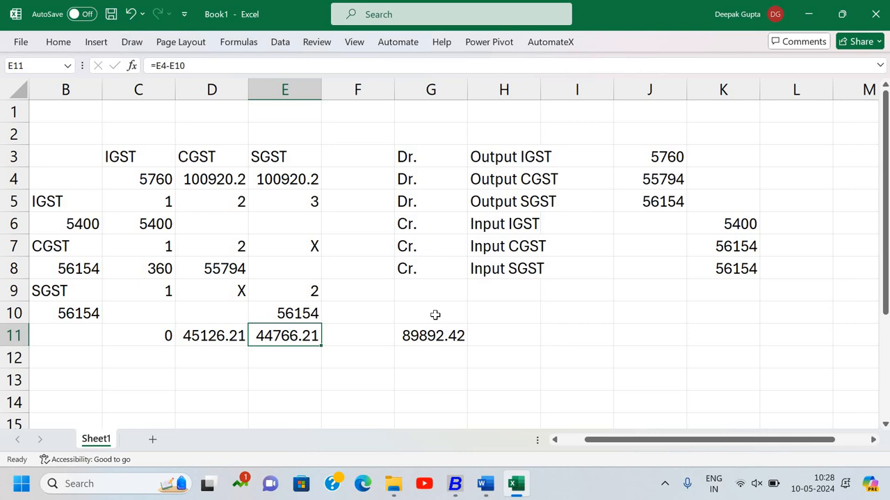
pyautogui.hotkey('alt', 'Tab')
pyautogui.hotkey('alt', 'Tab')
pyautogui.hotkey('alt', 'Tab')
pyautogui.click(480, 186)
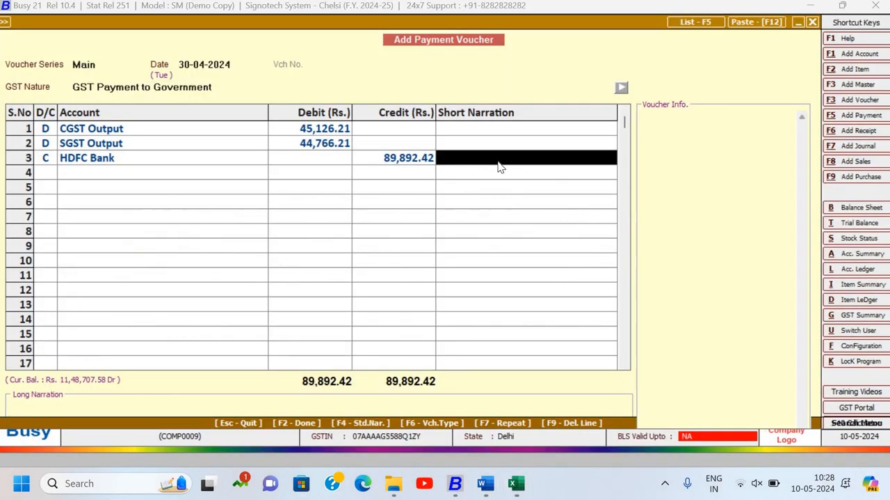
# - Look up the HDFC Bank cheque number in item 6 of the Word assignment document, and return to the Busy payment voucher
pyautogui.hotkey('alt', 'Tab')
pyautogui.hotkey('alt', 'Tab')
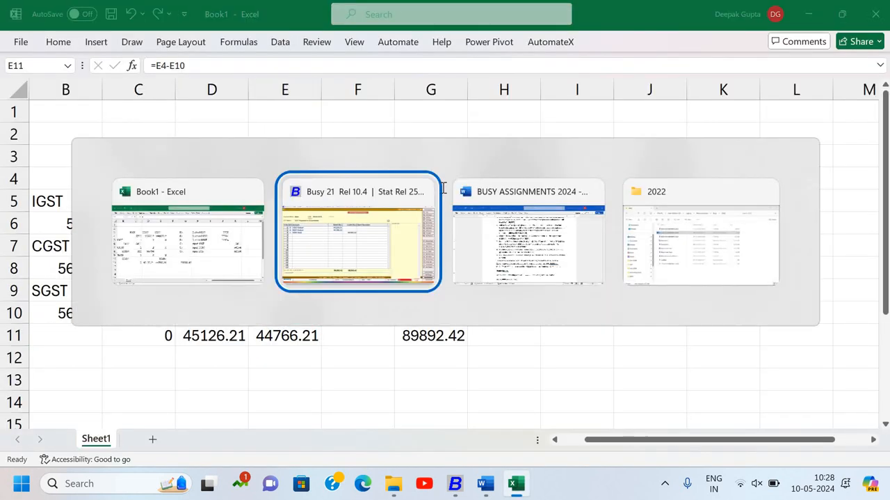
pyautogui.hotkey('alt', 'Tab')
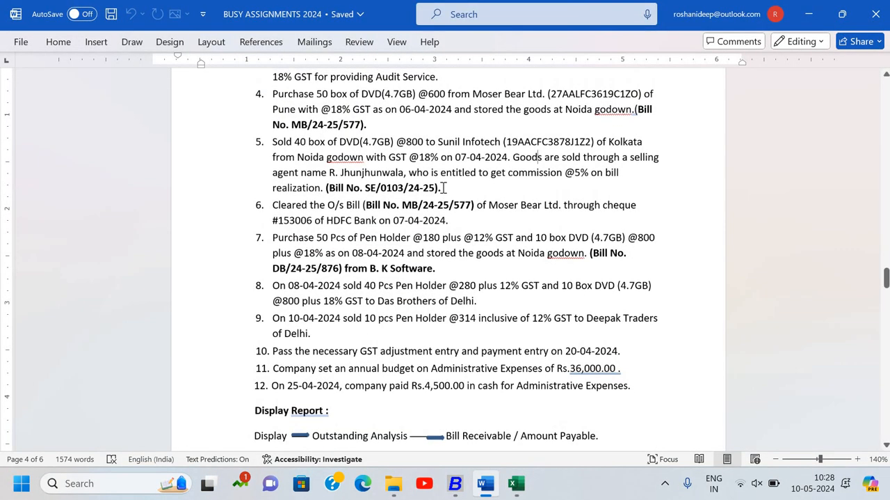
pyautogui.scroll(1, 445, 187)
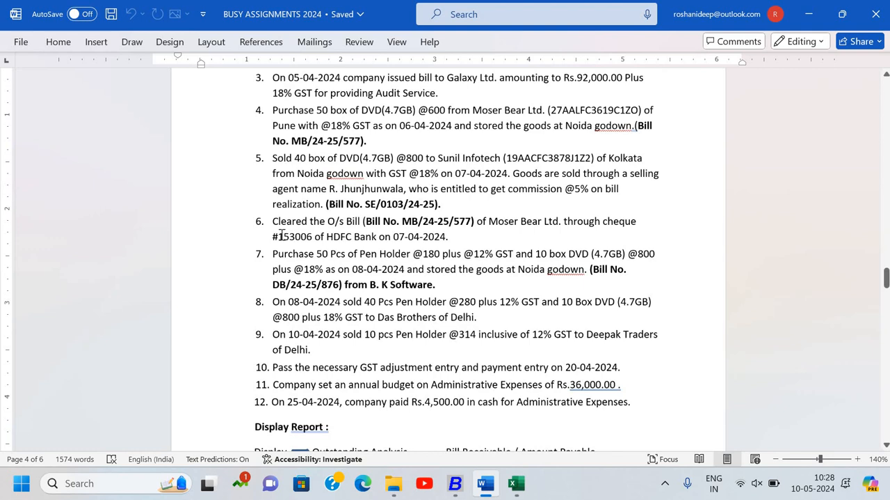
pyautogui.hotkey('shift', 'Right')
pyautogui.hotkey('shift', 'Right')
pyautogui.hotkey('shift', 'Right')
pyautogui.hotkey('shift', 'Right')
pyautogui.click(311, 237)
pyautogui.hotkey('alt', 'Tab')
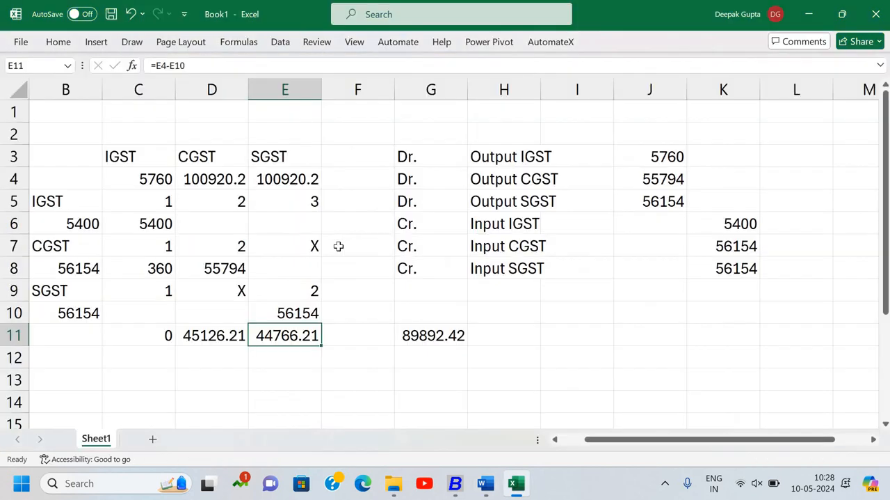
pyautogui.hotkey('alt', 'Tab')
pyautogui.press('Tab')
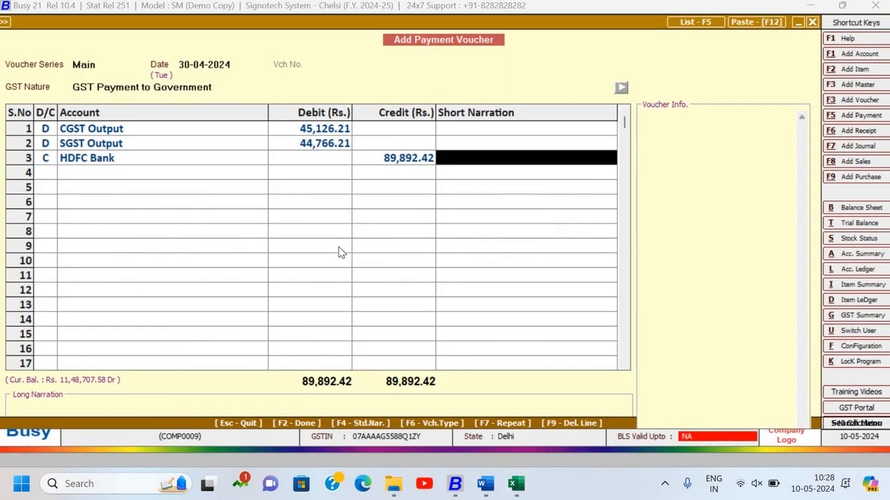
# - Enter "ch. no. 153007" as the short narration of the HDFC Bank line and finish the line entries
pyautogui.write('ch.')
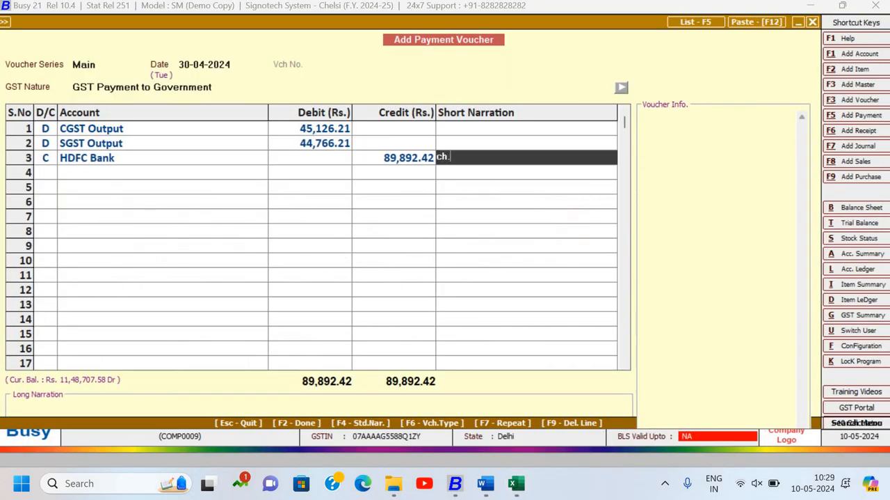
pyautogui.write(' no. 153007')
pyautogui.press('Return')
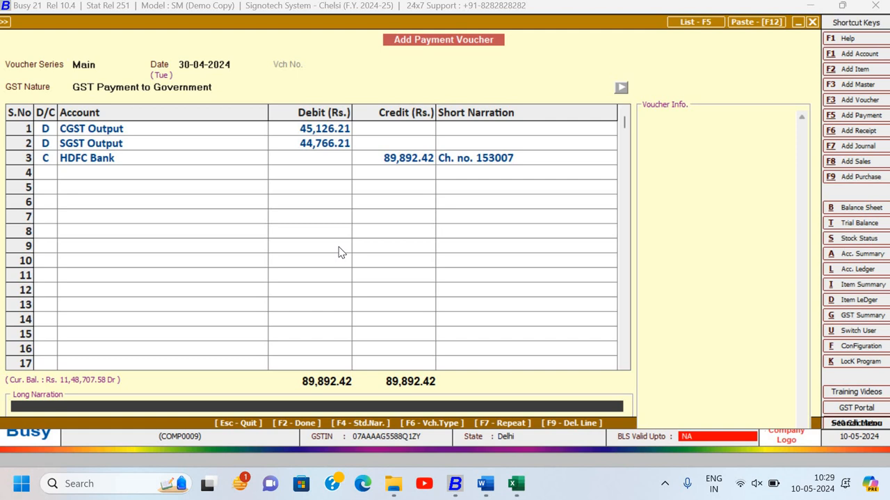
# - Enter "Being payment made" as the voucher's long narration
pyautogui.write('Being payment pa')
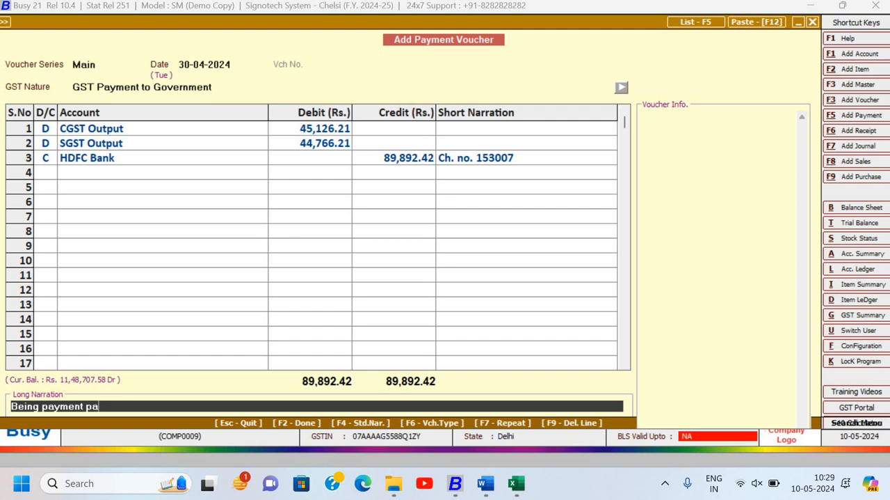
pyautogui.write('yment made')
pyautogui.press('BackSpace')
pyautogui.press('BackSpace')
pyautogui.press('BackSpace')
pyautogui.press('BackSpace')
pyautogui.press('BackSpace')
pyautogui.press('BackSpace')
pyautogui.press('BackSpace')
pyautogui.press('BackSpace')
pyautogui.press('BackSpace')
pyautogui.press('BackSpace')
pyautogui.press('BackSpace')
pyautogui.press('BackSpace')
pyautogui.write('made')
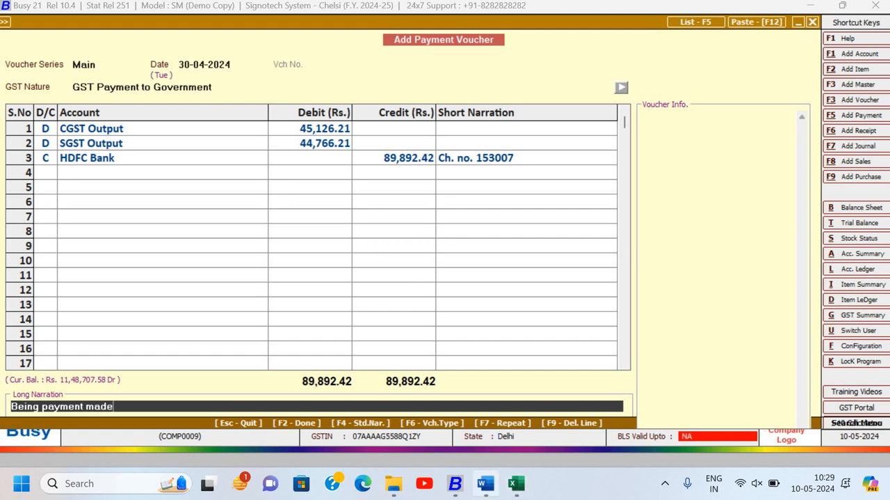
# - Close the Word assignment document, reopen BUSY ASSIGNMENTS 2024 from the 2022 folder in File Explorer, and maximize its window
pyautogui.click(486, 483)
pyautogui.click(873, 12)
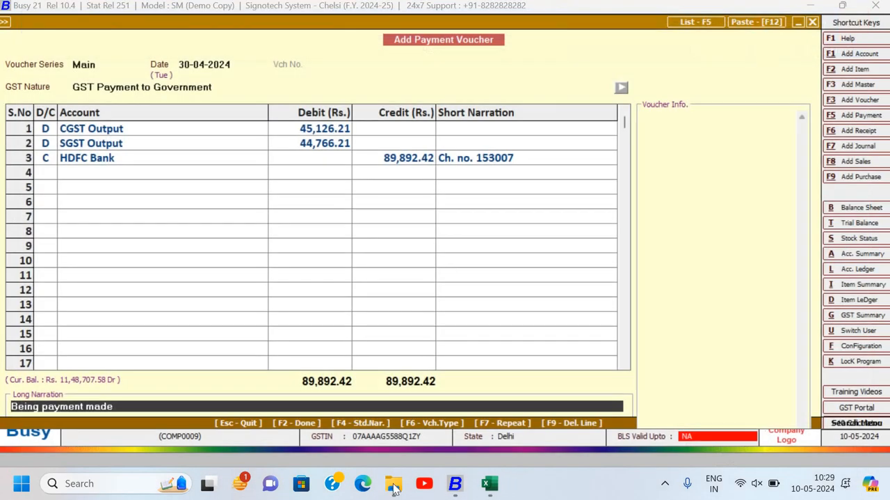
pyautogui.click(394, 483)
pyautogui.doubleClick(370, 155)
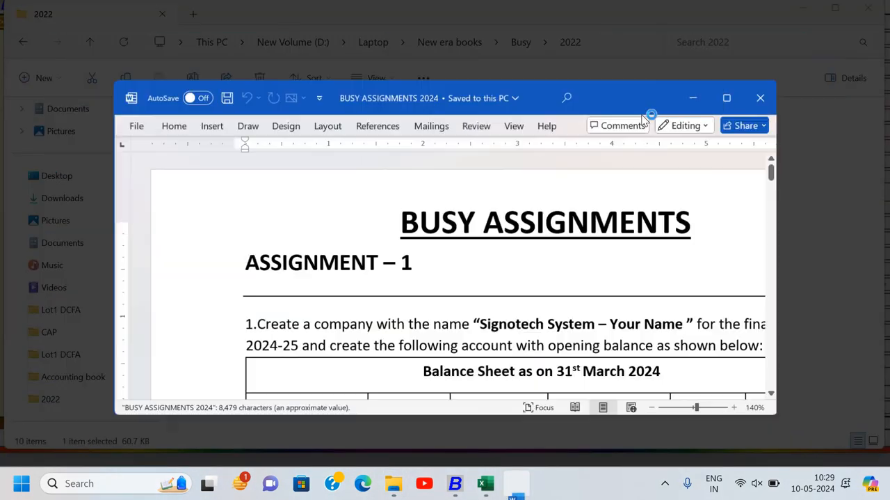
pyautogui.click(727, 97)
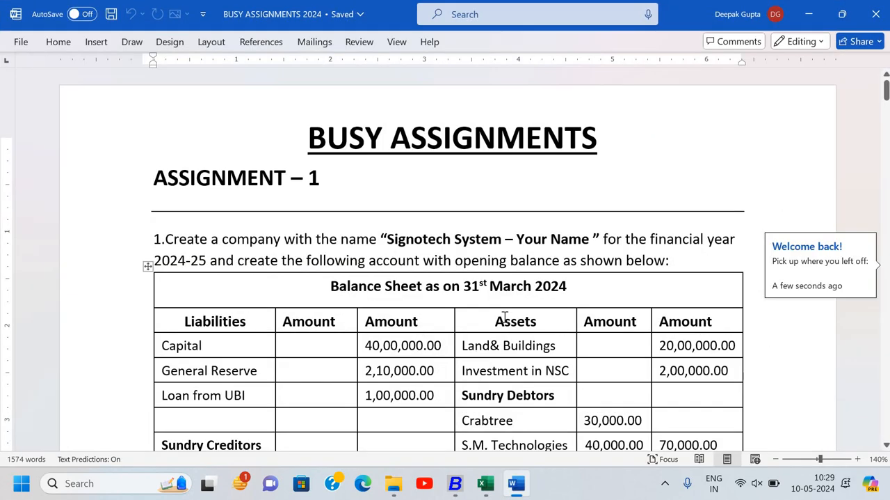
# - Change the GST adjustment and payment entry date in item 10 of the assignment to 30-04-2024
pyautogui.scroll(-20, 505, 317)
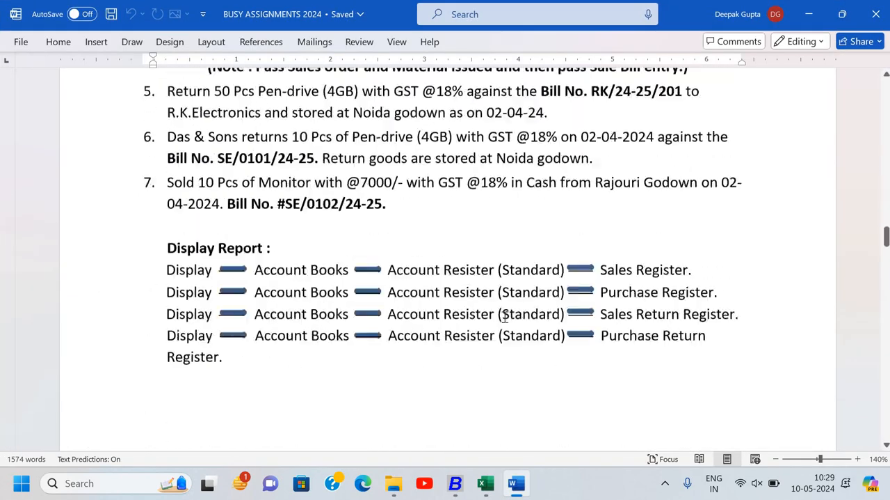
pyautogui.scroll(-15, 506, 316)
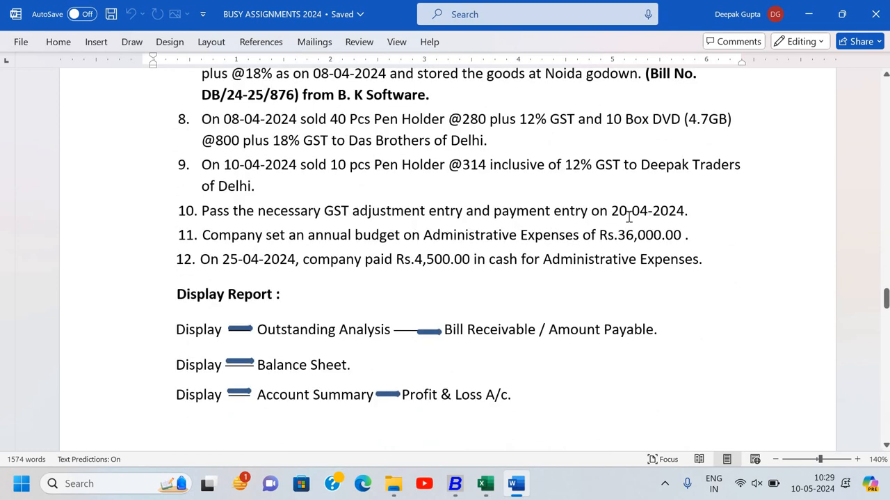
pyautogui.click(629, 216)
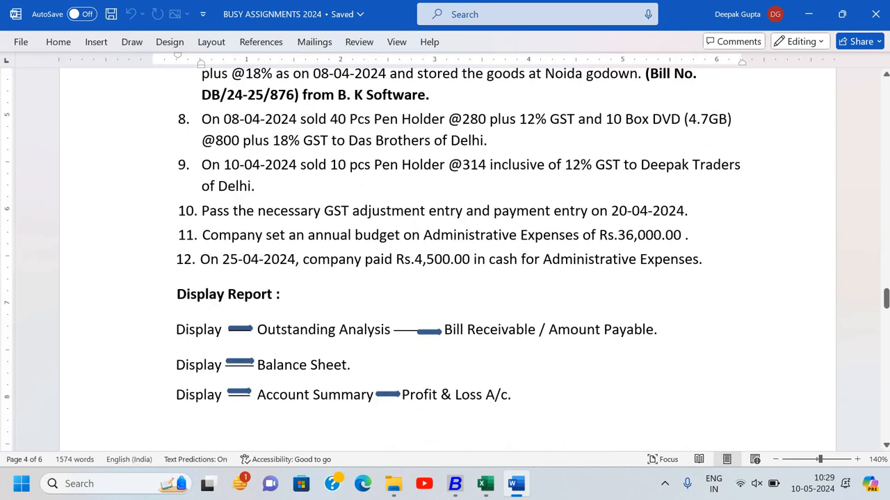
pyautogui.press('BackSpace')
pyautogui.write('3')
pyautogui.press('Right')
pyautogui.press('Right')
pyautogui.press('Right')
pyautogui.press('Right')
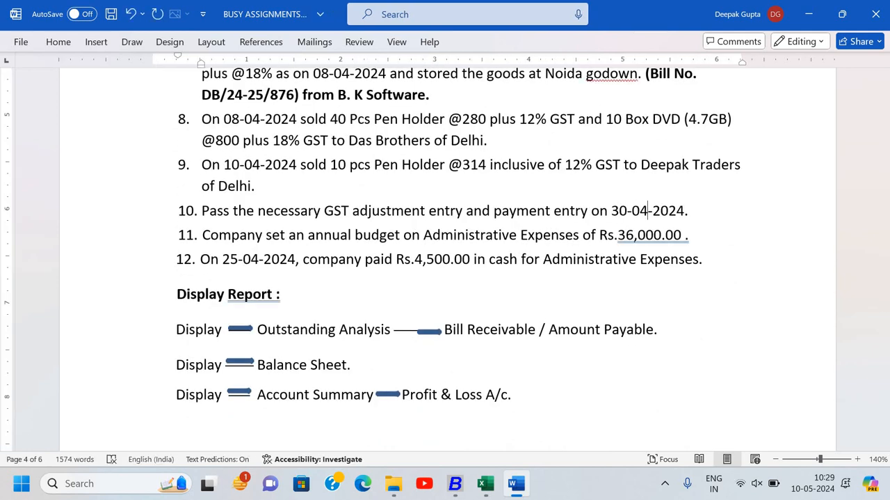
# - Add "HDFC ch. No. 153007" after the date in item 10 and save the document
pyautogui.press('Right')
pyautogui.press('Right')
pyautogui.press('Right')
pyautogui.press('Right')
pyautogui.press('Right')
pyautogui.press('Right')
pyautogui.write('HDFC ch. no')
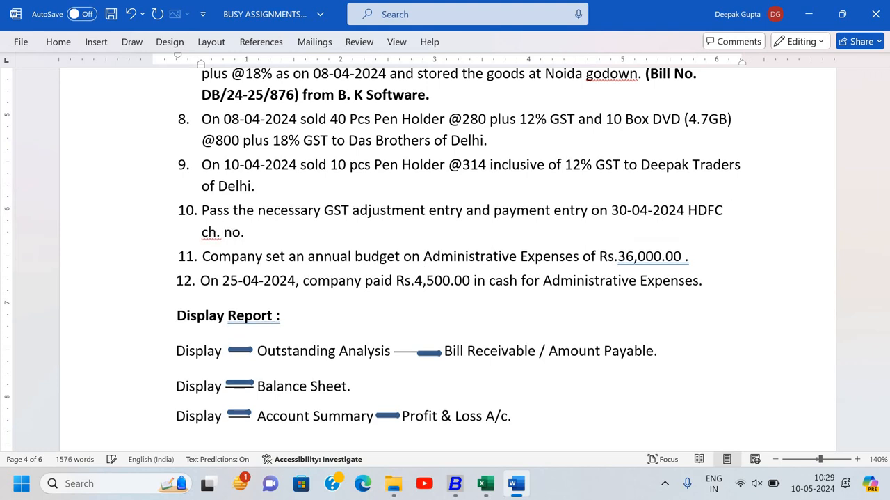
pyautogui.write('. 15300')
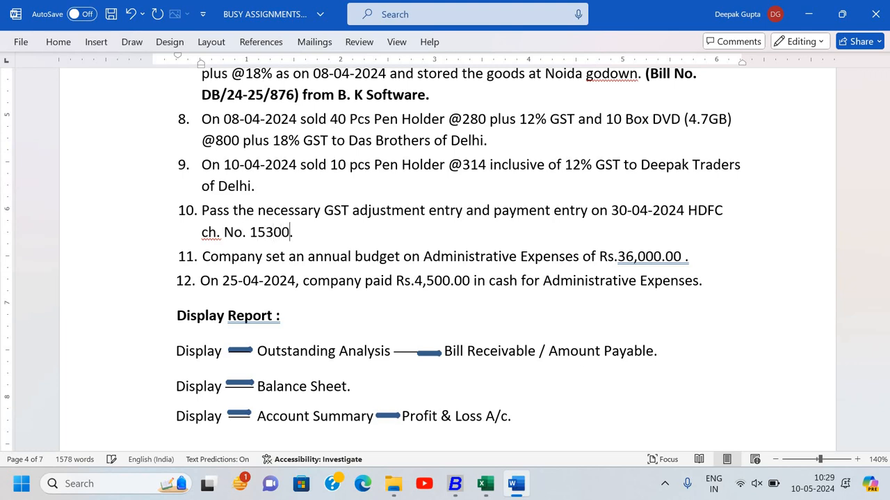
pyautogui.write('7')
pyautogui.hotkey('ctrl', 's')
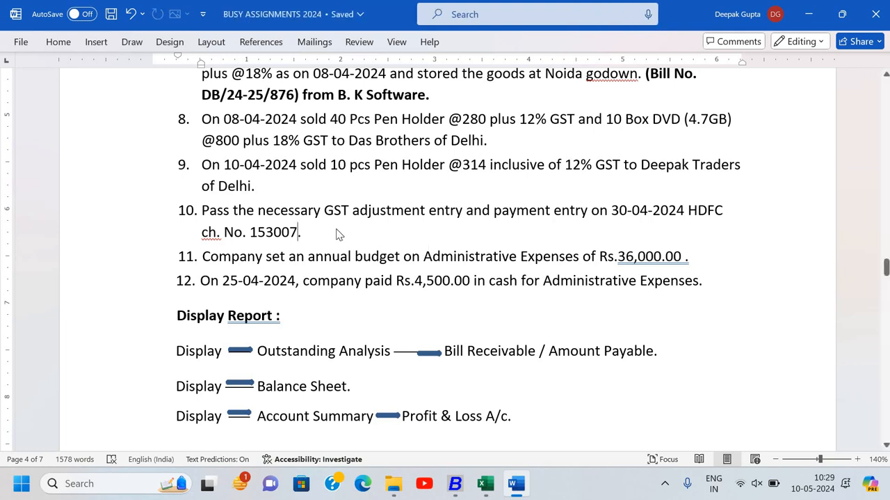
# - Return to the Busy payment voucher and set its GST payment details to Regular Payment, period ending 30-04-2024, accepting the filled-in tax amounts
pyautogui.hotkey('alt', 'Tab')
pyautogui.hotkey('alt', 'Tab')
pyautogui.hotkey('alt', 'Tab')
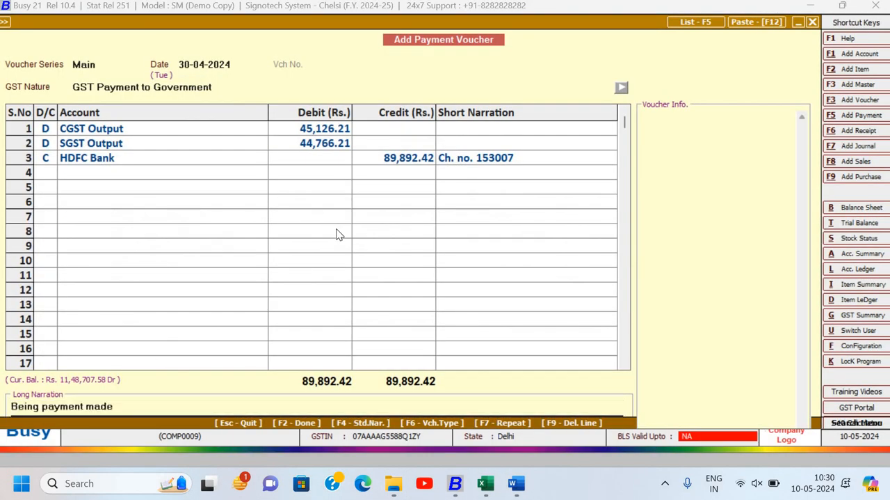
pyautogui.press('Return')
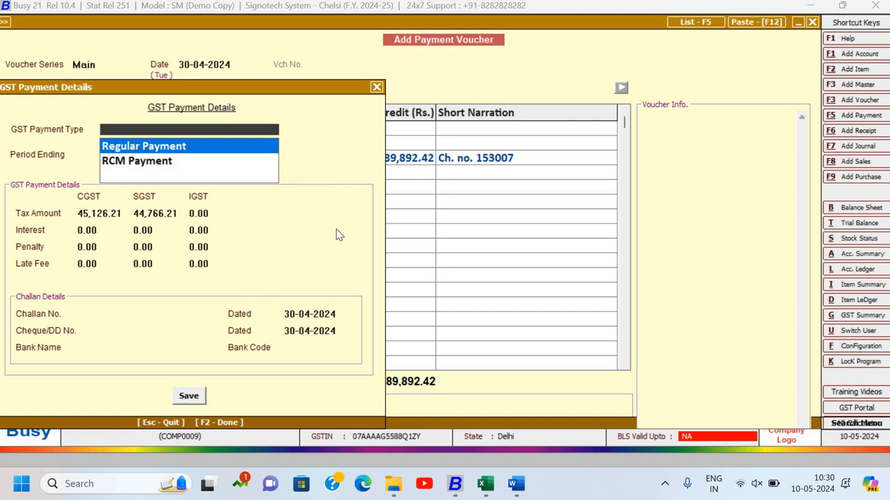
pyautogui.press('Return')
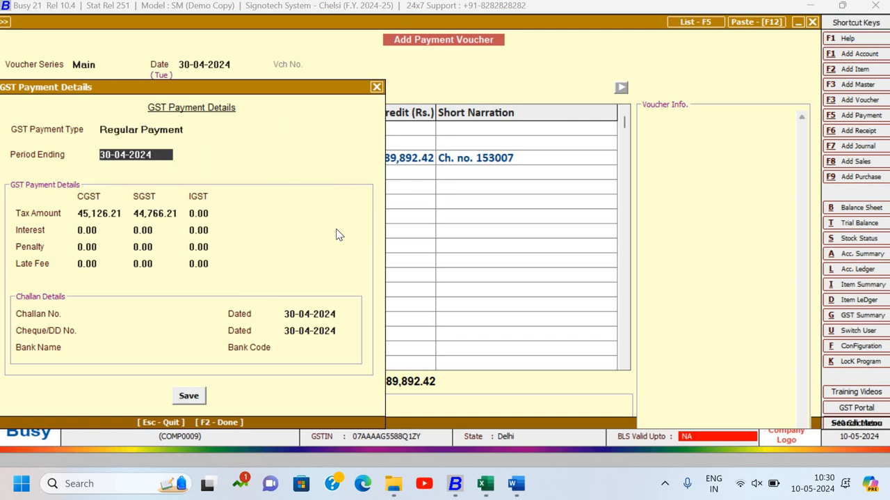
pyautogui.press('Return')
pyautogui.press('Return')
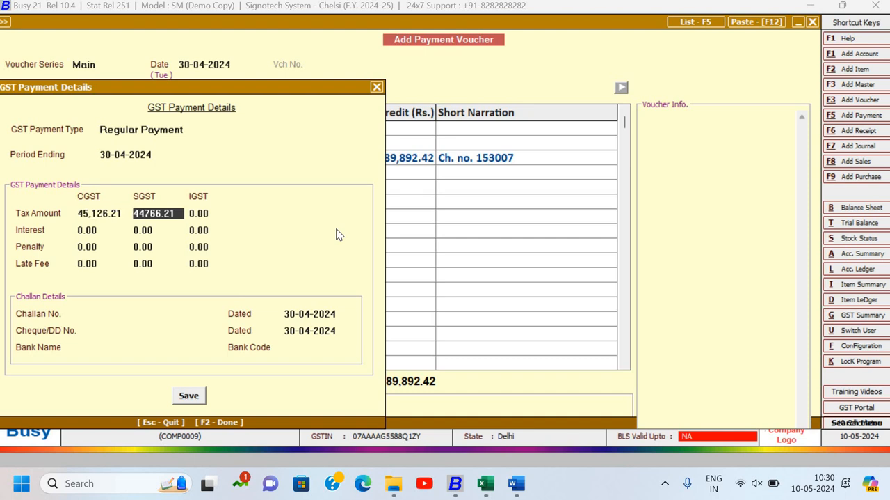
pyautogui.press('Return')
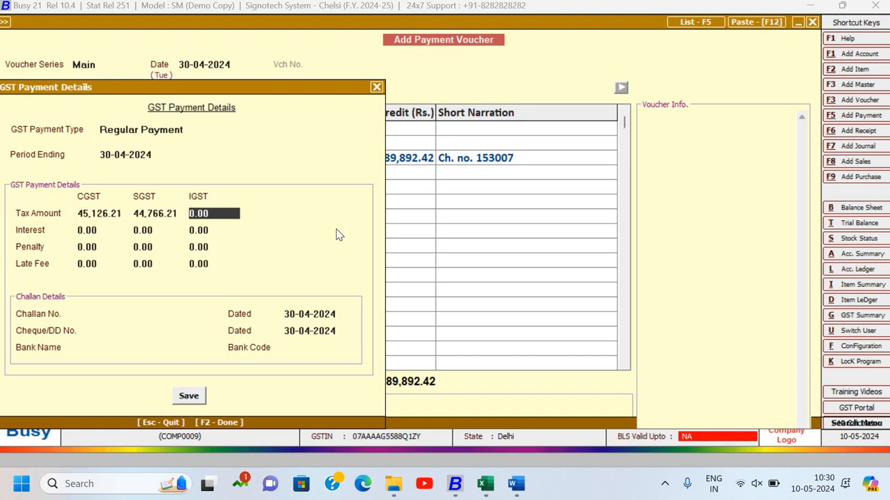
pyautogui.press('Return')
pyautogui.press('Return')
pyautogui.press('Return')
pyautogui.press('Return')
pyautogui.press('Return')
pyautogui.press('Return')
pyautogui.press('Return')
pyautogui.press('Return')
pyautogui.press('Return')
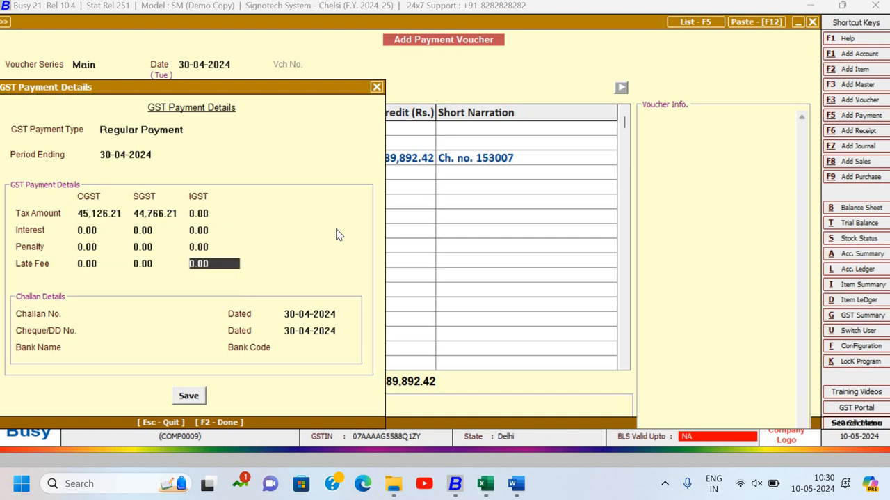
pyautogui.press('Return')
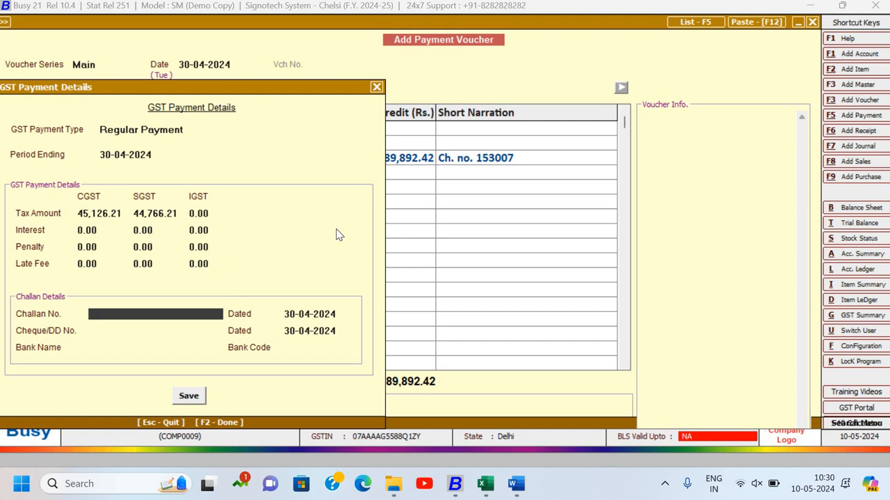
# - Enter challan number 123 and cheque number 153007 in the challan details, keeping the date 30-04-2024
pyautogui.write('123')
pyautogui.press('Return')
pyautogui.press('Return')
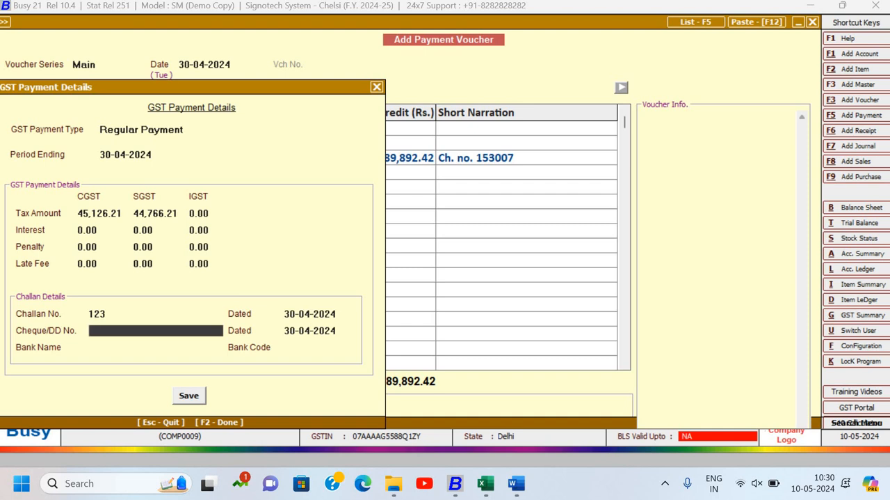
pyautogui.write('153007')
# - Enter HDFC as the bank name and 01 as the bank code, save the payment voucher, and leave voucher entry
pyautogui.press('Return')
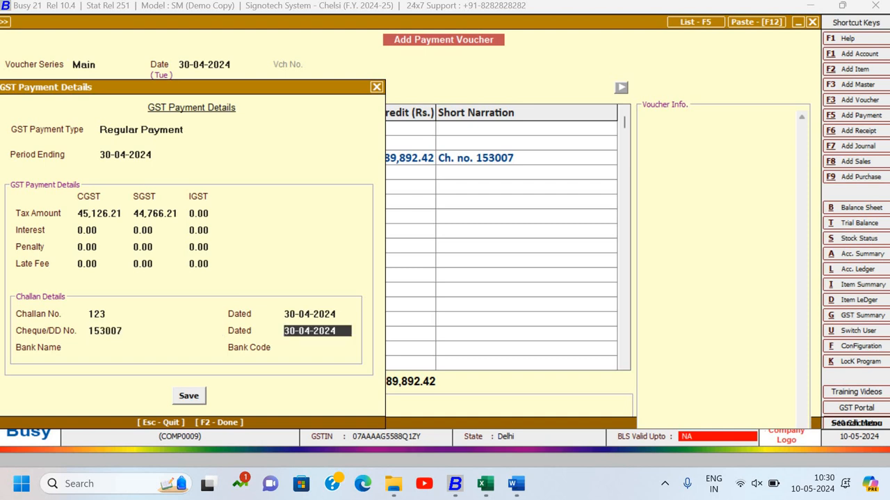
pyautogui.press('Return')
pyautogui.write('HDFC')
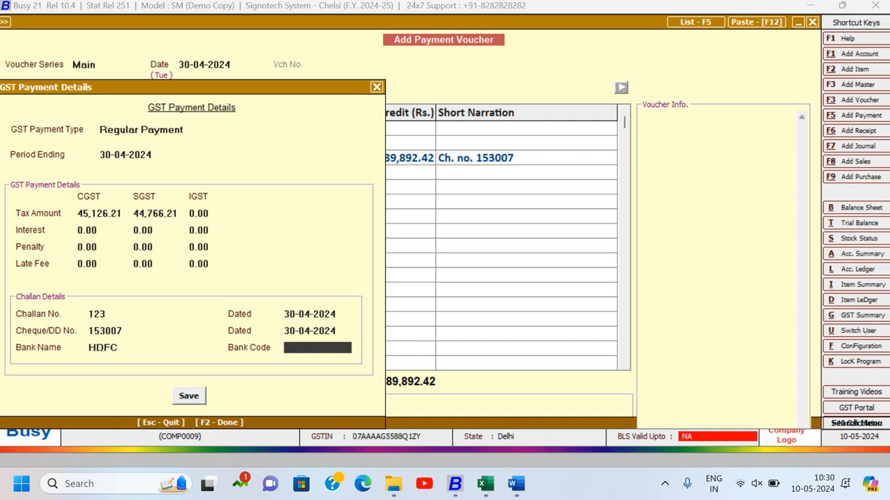
pyautogui.write('01')
pyautogui.press('Return')
pyautogui.press('Return')
pyautogui.press('Return')
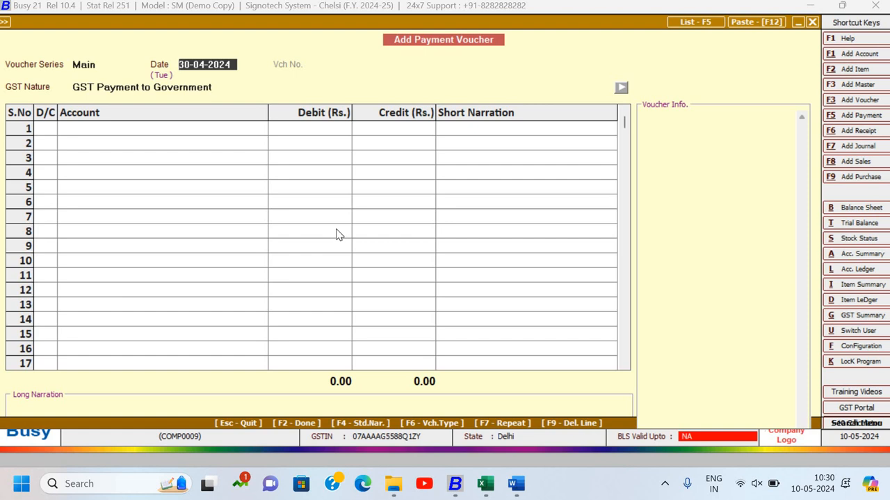
pyautogui.press('Escape')
pyautogui.press('Return')
pyautogui.press('Escape')
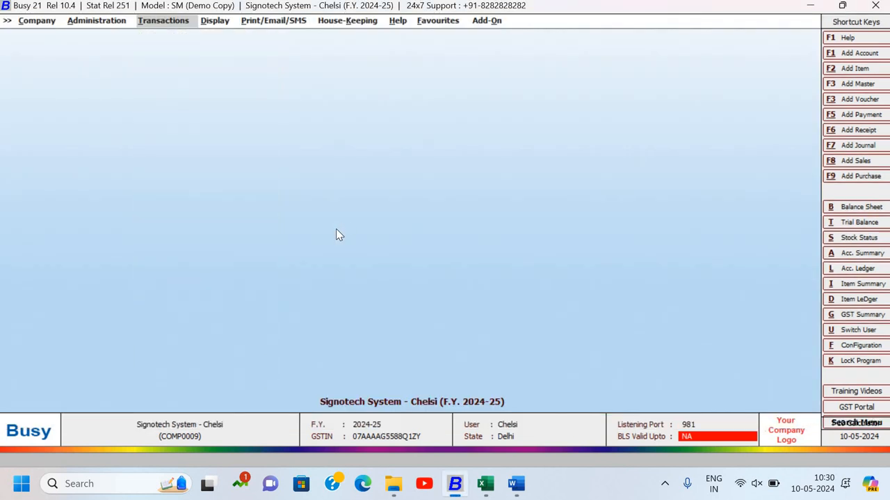
# - Switch to the BUSY ASSIGNMENTS 2024 Word document and check the GST payment instruction in item 10
pyautogui.hotkey('alt', 'Tab')
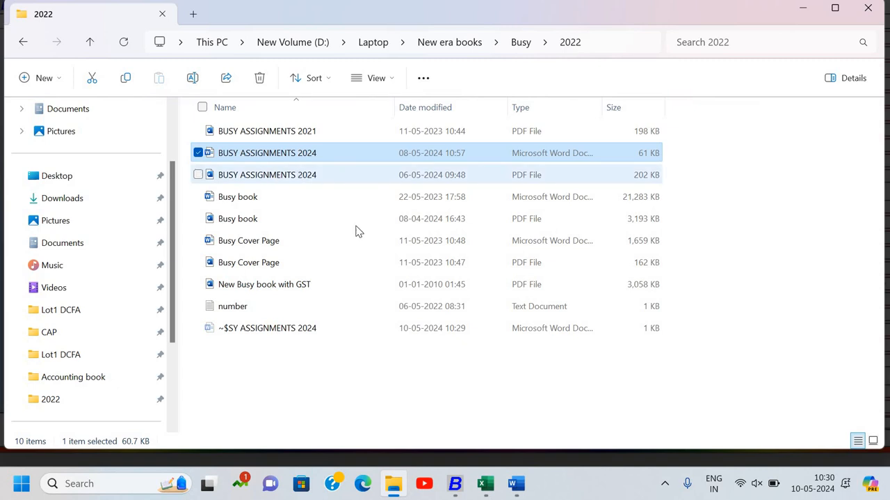
pyautogui.click(292, 174)
pyautogui.click(518, 483)
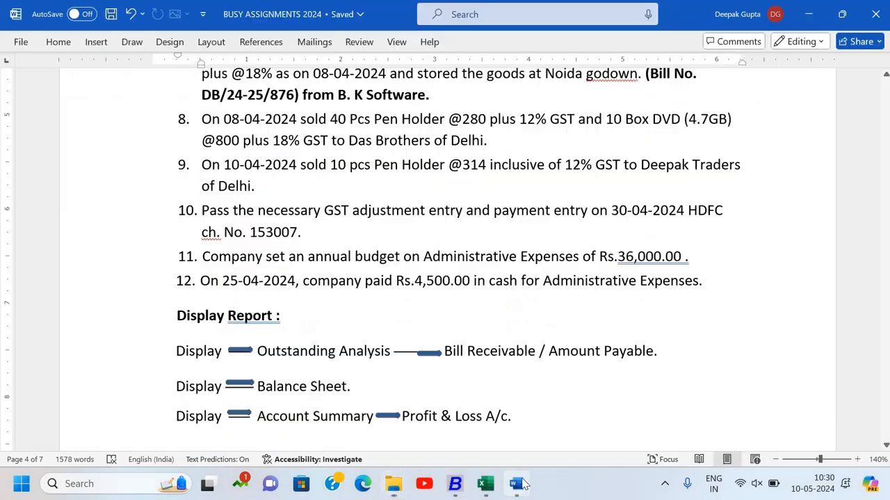
pyautogui.click(518, 483)
pyautogui.click(518, 483)
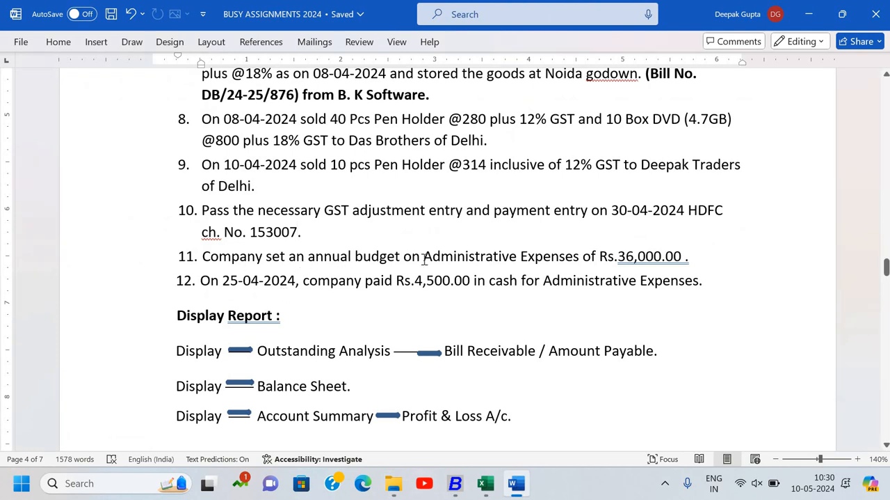
pyautogui.hotkey('alt', 'Tab')
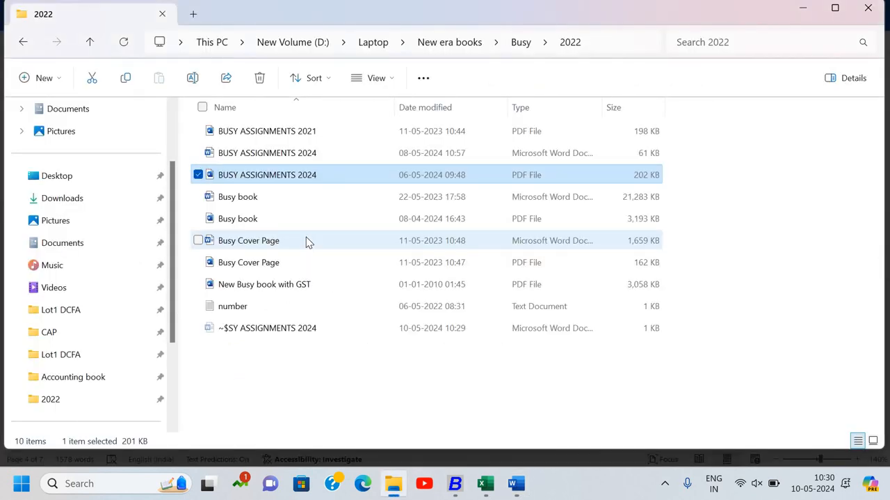
# - Switch back to Busy and display the standard horizontal balance sheet for 30-04-2024
pyautogui.hotkey('alt', 'Tab')
pyautogui.hotkey('alt', 'Tab')
pyautogui.press('Right')
pyautogui.press('Right')
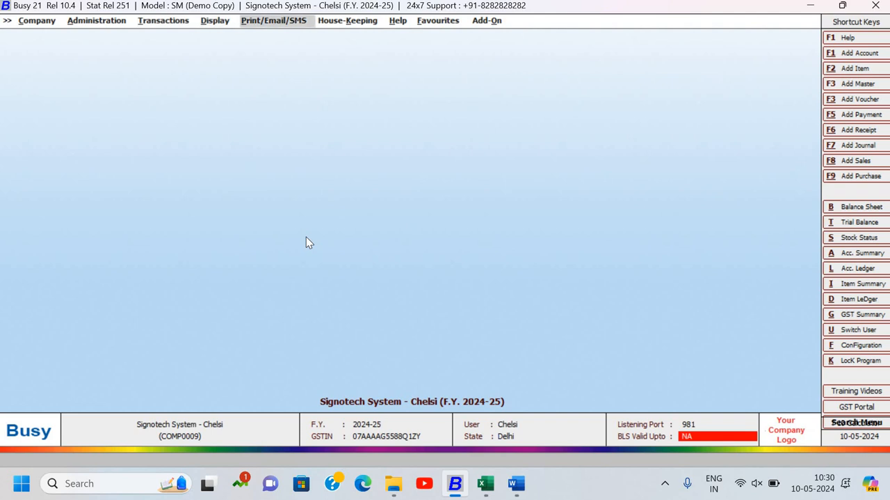
pyautogui.press('Left')
pyautogui.press('Return')
pyautogui.press('Up')
pyautogui.press('Up')
pyautogui.press('Up')
pyautogui.press('Up')
pyautogui.press('Up')
pyautogui.press('Up')
pyautogui.press('Up')
pyautogui.press('Up')
pyautogui.press('Up')
pyautogui.press('Up')
pyautogui.press('Up')
pyautogui.press('Up')
pyautogui.press('Up')
pyautogui.press('Up')
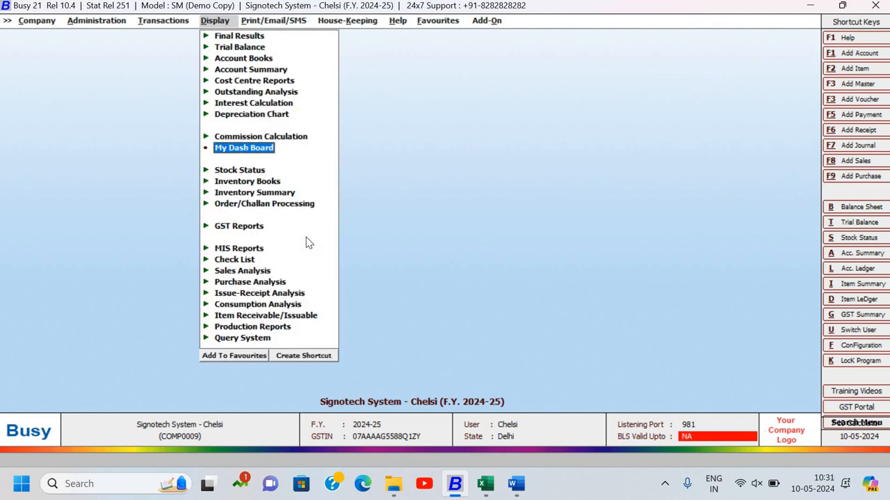
pyautogui.press('Return')
pyautogui.press('Return')
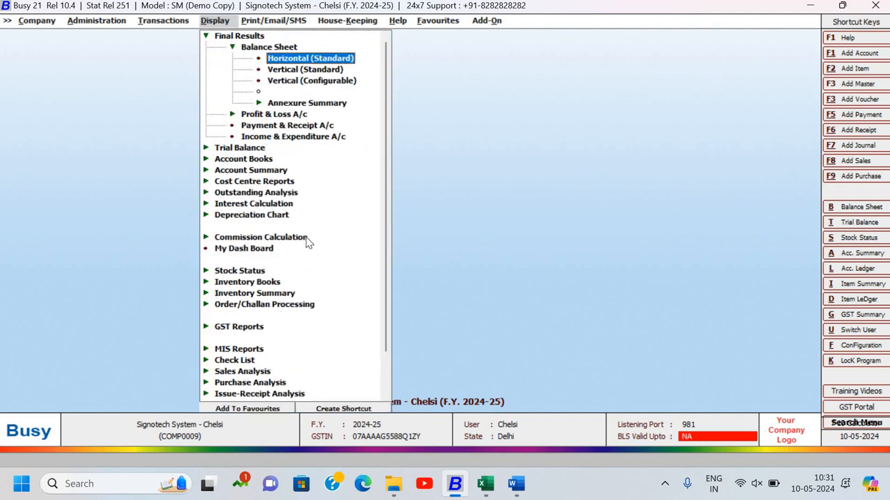
pyautogui.press('Return')
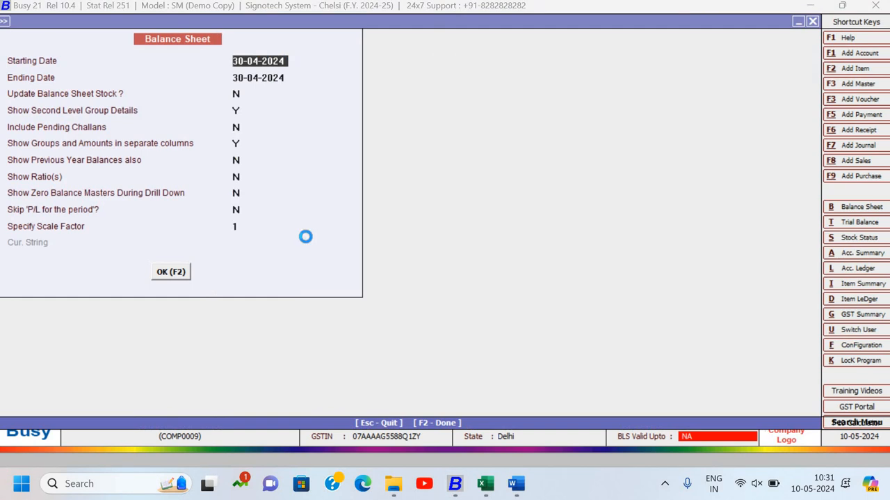
pyautogui.press('F2')
# - Review the current liabilities in the balance sheet for any remaining GST dues and close the report
pyautogui.press('Down')
pyautogui.press('Down')
pyautogui.press('Down')
pyautogui.press('Down')
pyautogui.press('Down')
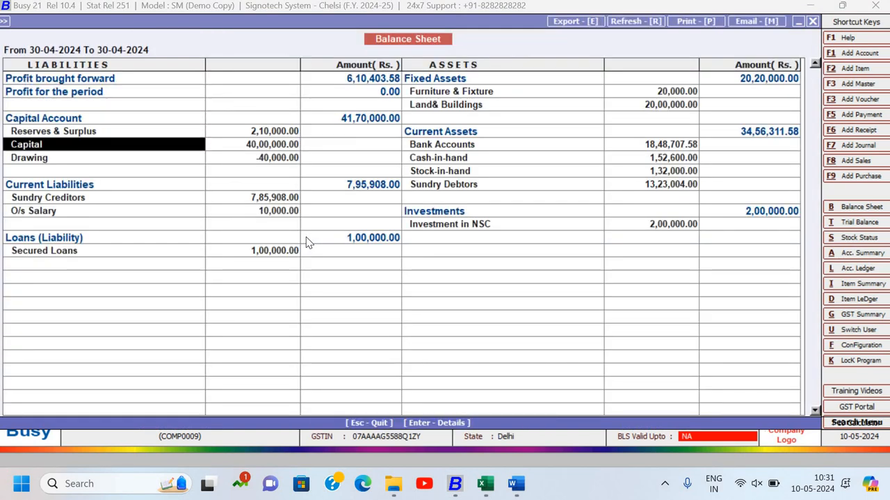
pyautogui.press('Down')
pyautogui.press('Down')
pyautogui.press('Down')
pyautogui.press('Down')
pyautogui.press('Down')
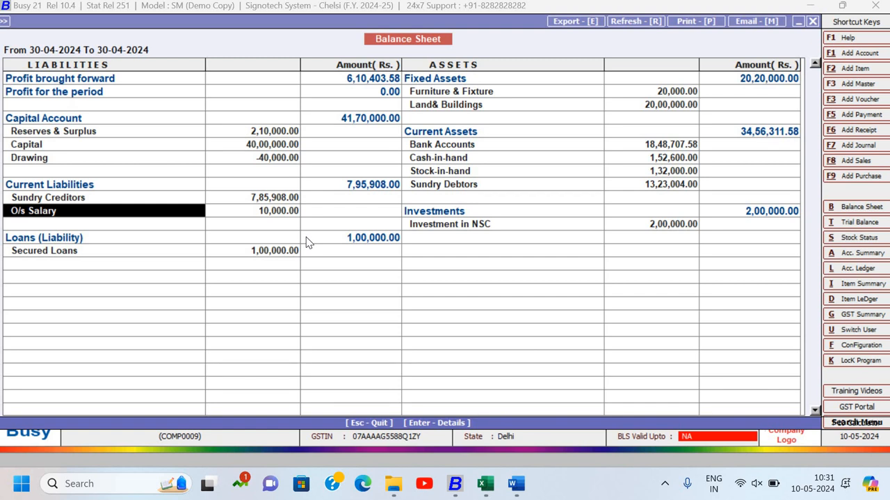
pyautogui.press('Escape')
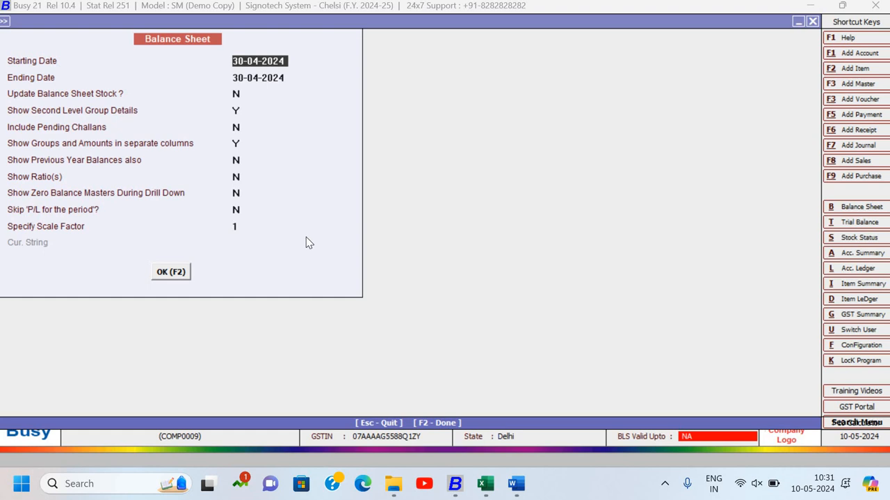
pyautogui.press('Escape')
pyautogui.press('Escape')
pyautogui.press('Escape')
pyautogui.press('Escape')
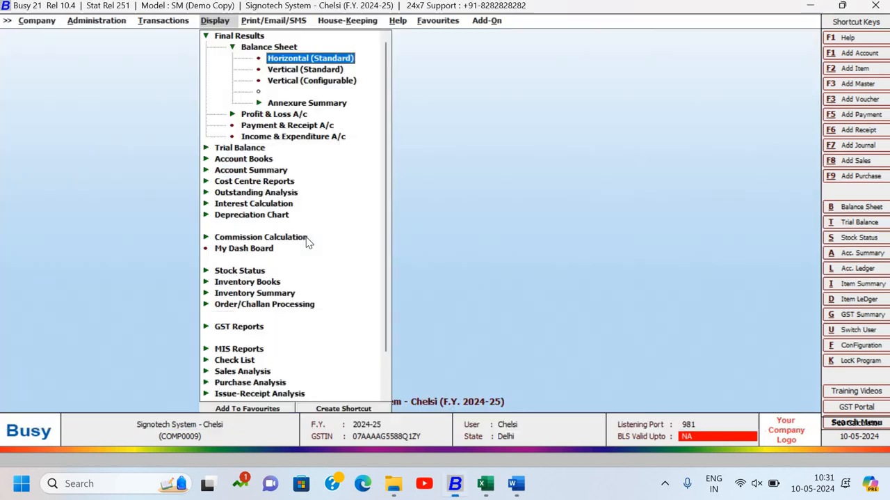
# - Display the GST Summary report for 01-04-2024 to 30-04-2024 with the default options
pyautogui.press('Up')
pyautogui.press('Up')
pyautogui.press('Up')
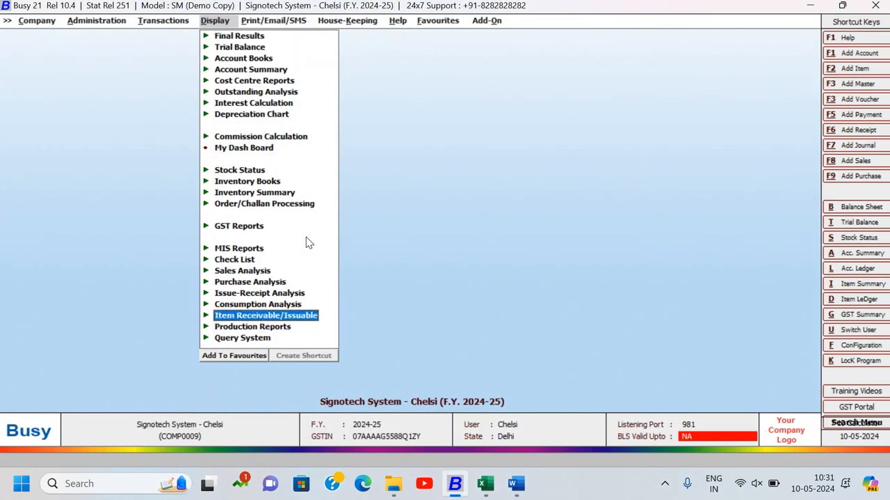
pyautogui.press('Up')
pyautogui.press('Up')
pyautogui.press('Up')
pyautogui.press('Up')
pyautogui.press('Up')
pyautogui.press('Up')
pyautogui.press('Up')
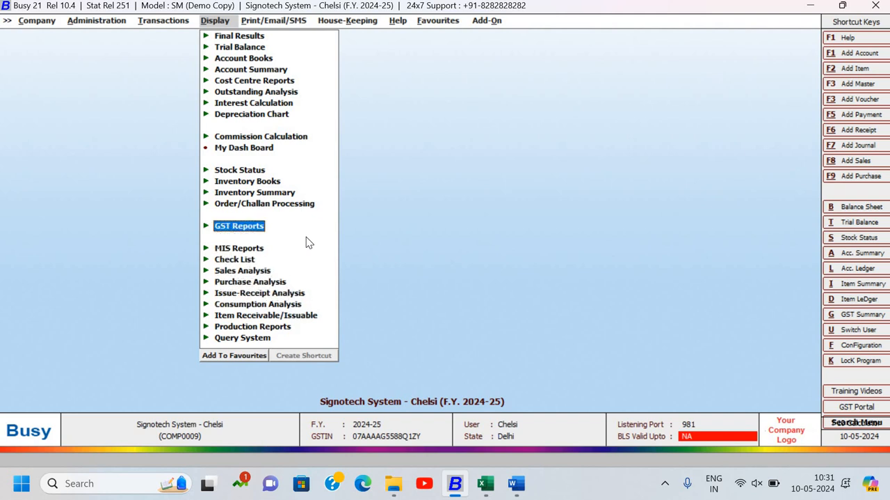
pyautogui.press('Return')
pyautogui.press('Return')
pyautogui.press('Return')
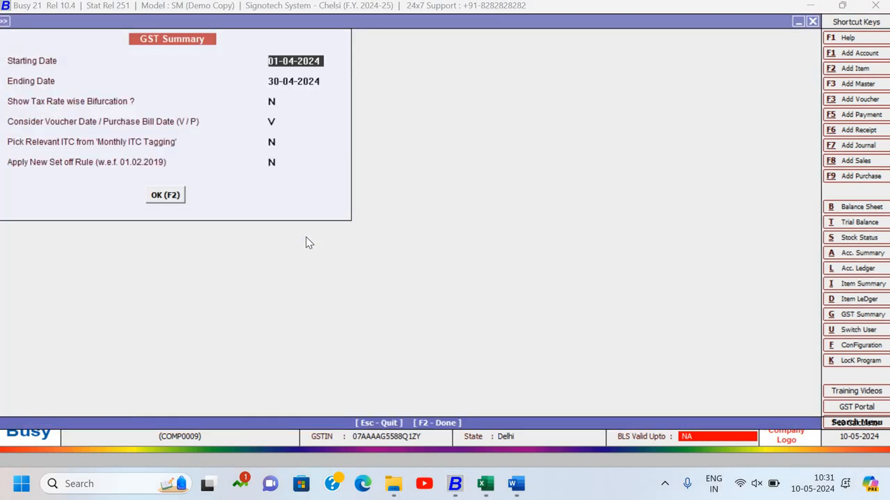
pyautogui.press('Return')
pyautogui.press('Return')
pyautogui.press('Return')
pyautogui.press('Return')
pyautogui.press('Return')
pyautogui.press('Return')
pyautogui.press('Return')
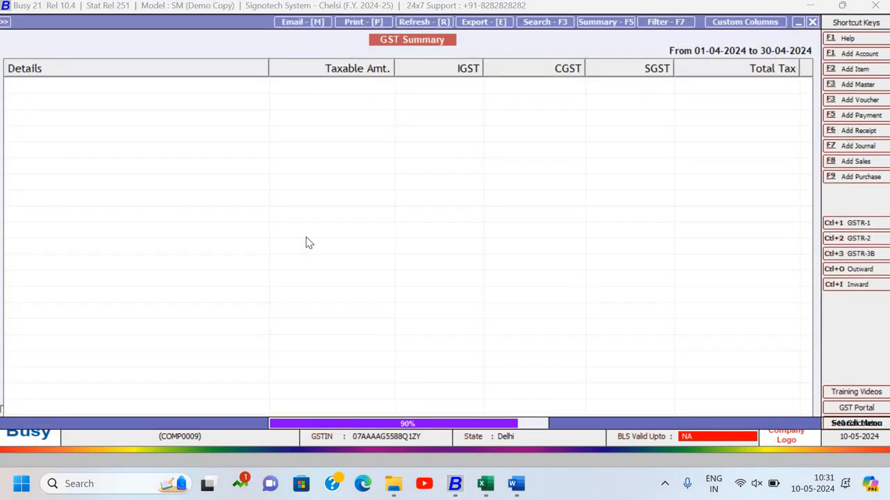
# - Examine the tax payable, payment and balance figures for CGST and SGST in the GST Summary, and close the report
pyautogui.press('Down')
pyautogui.press('Down')
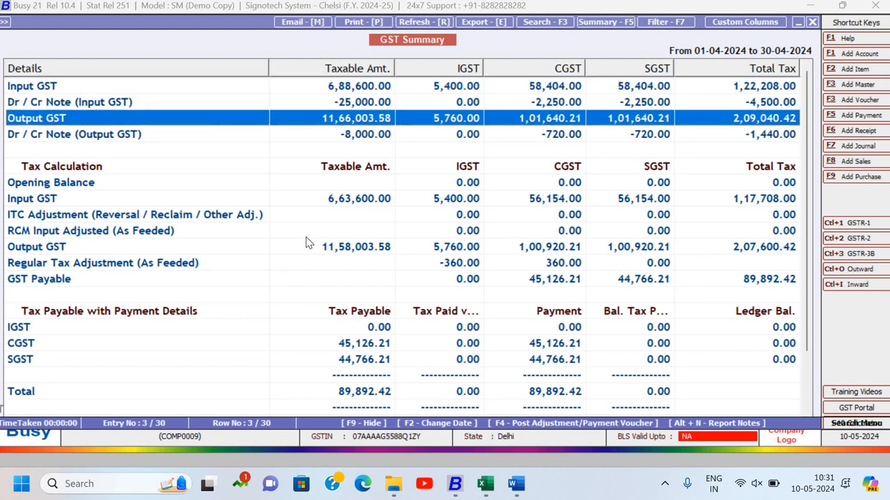
pyautogui.press('Down')
pyautogui.press('Down')
pyautogui.press('Down')
pyautogui.press('Down')
pyautogui.press('Down')
pyautogui.press('Down')
pyautogui.press('Down')
pyautogui.press('Down')
pyautogui.press('Down')
pyautogui.press('Down')
pyautogui.press('Down')
pyautogui.press('Down')
pyautogui.press('Down')
pyautogui.press('Down')
pyautogui.press('Down')
pyautogui.press('Down')
pyautogui.press('Down')
pyautogui.press('Down')
pyautogui.press('Down')
pyautogui.press('Down')
pyautogui.press('Down')
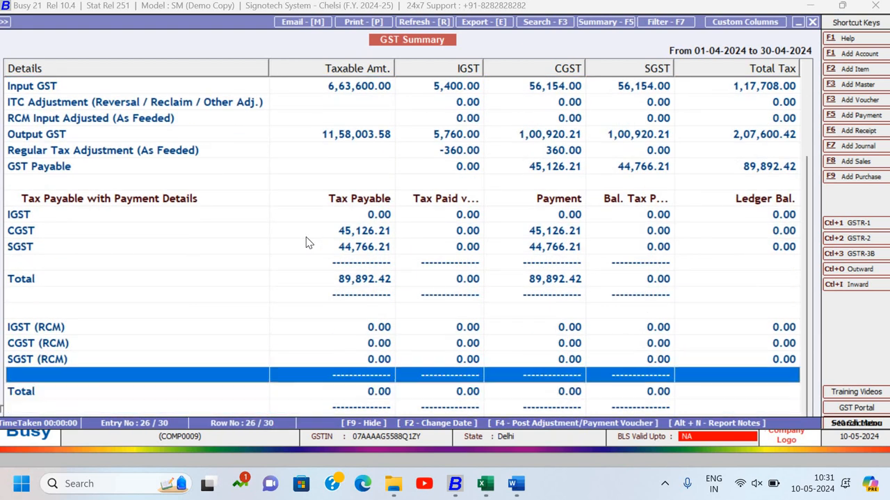
pyautogui.press('Up')
pyautogui.press('Up')
pyautogui.press('Up')
pyautogui.press('Up')
pyautogui.press('Up')
pyautogui.press('Up')
pyautogui.press('Up')
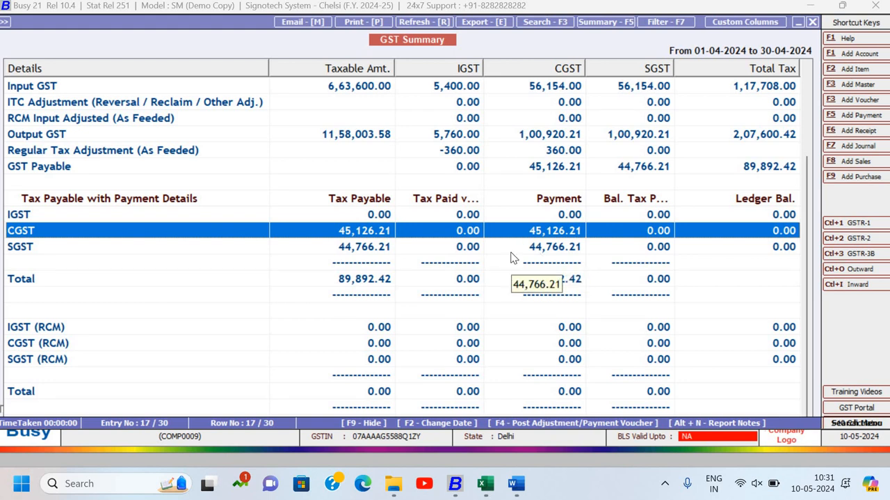
pyautogui.press('Escape')
pyautogui.press('Escape')
pyautogui.press('Escape')
pyautogui.press('Escape')
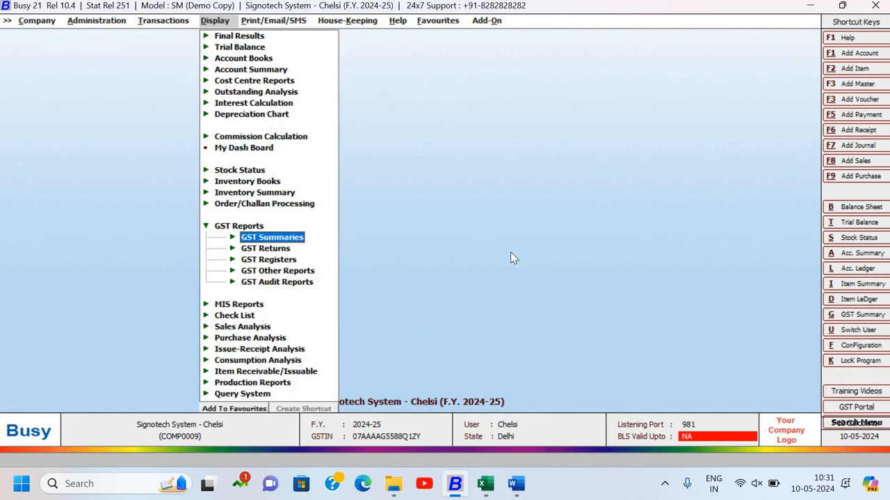
pyautogui.press('Escape')
pyautogui.press('Escape')
pyautogui.press('Left')
pyautogui.press('Escape')
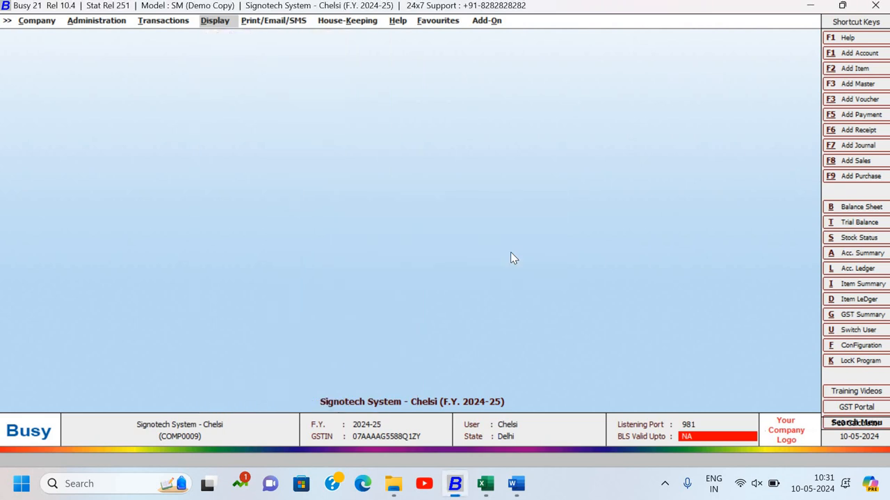
pyautogui.press('Left')
# - Switch to the BUSY ASSIGNMENTS 2024 Word document and read item 11 on the Administrative Expenses budget
pyautogui.hotkey('alt', 'Tab')
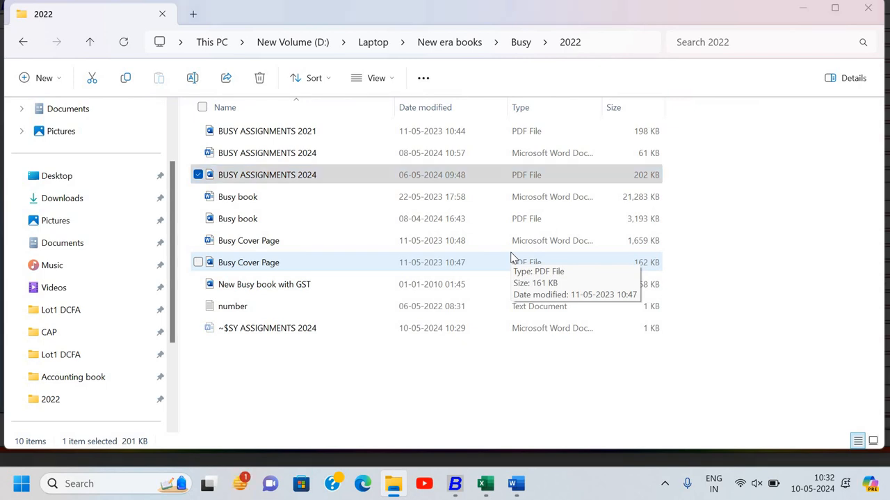
pyautogui.hotkey('alt', 'Tab')
pyautogui.click(511, 257)
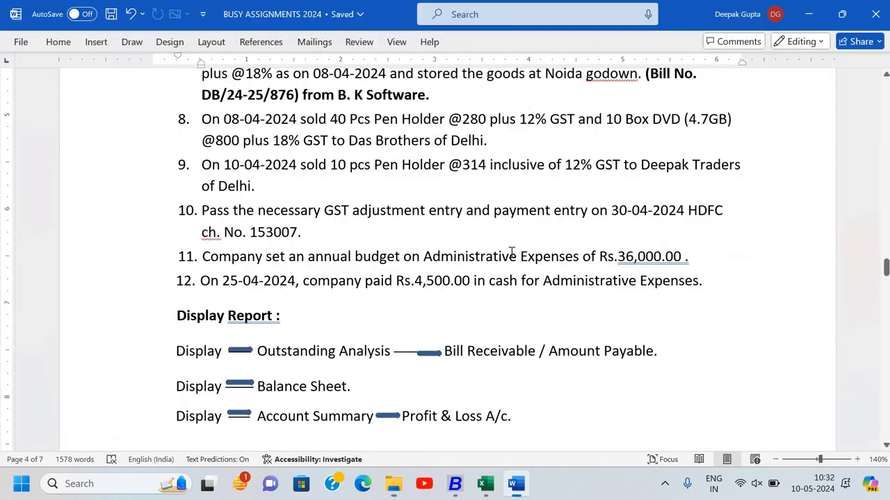
# - Reread the annual budget amount in item 11 of the Word document and switch back to Busy
pyautogui.click(213, 256)
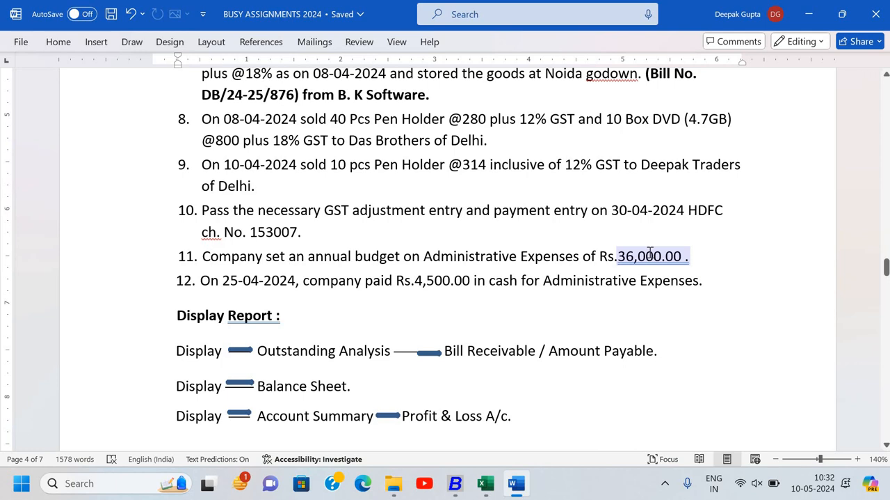
pyautogui.hotkey('alt', 'Tab')
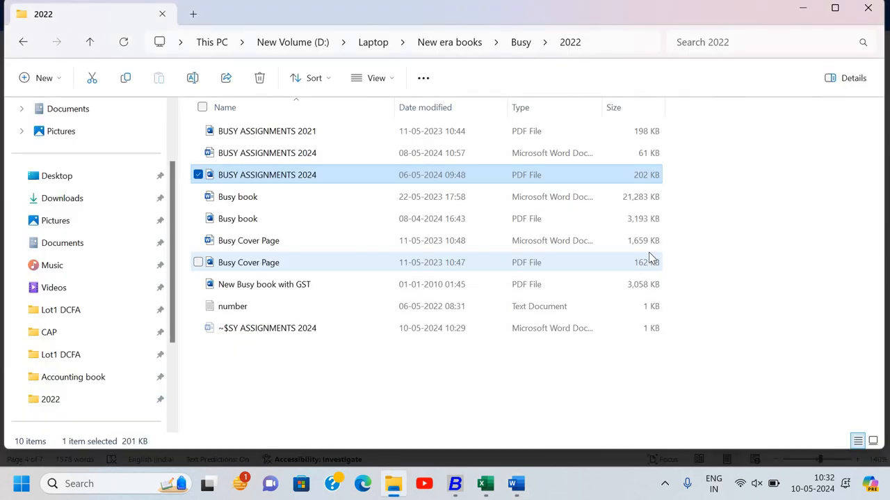
pyautogui.hotkey('alt', 'Tab')
pyautogui.press('Tab')
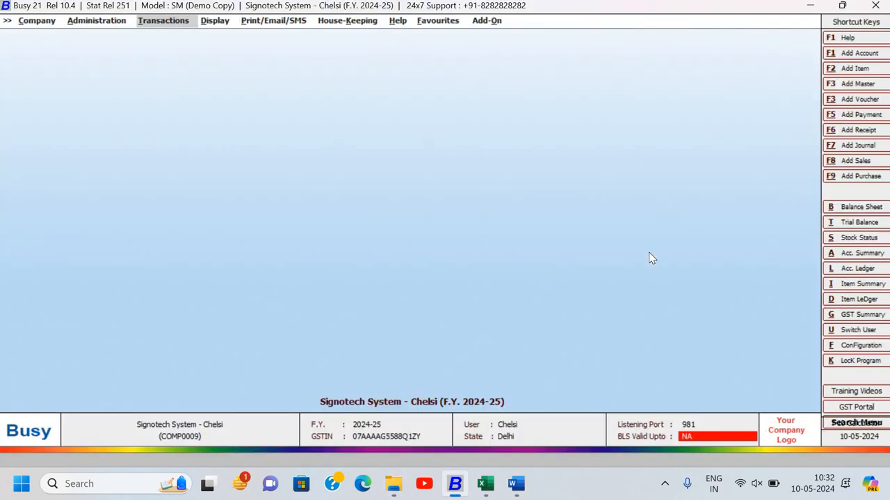
# - Enable the Budgets option in the Accounts section of the Features / Options configuration and save it
pyautogui.press('Left')
pyautogui.press('Return')
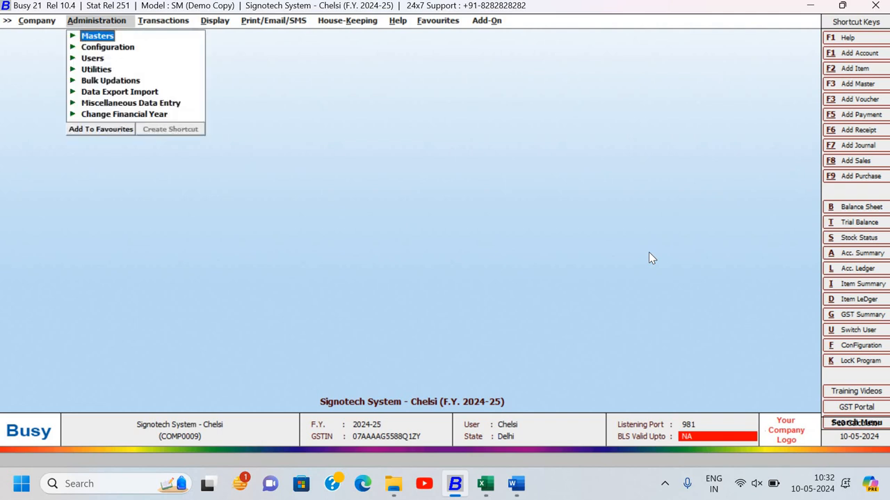
pyautogui.press('Down')
pyautogui.press('Return')
pyautogui.press('Return')
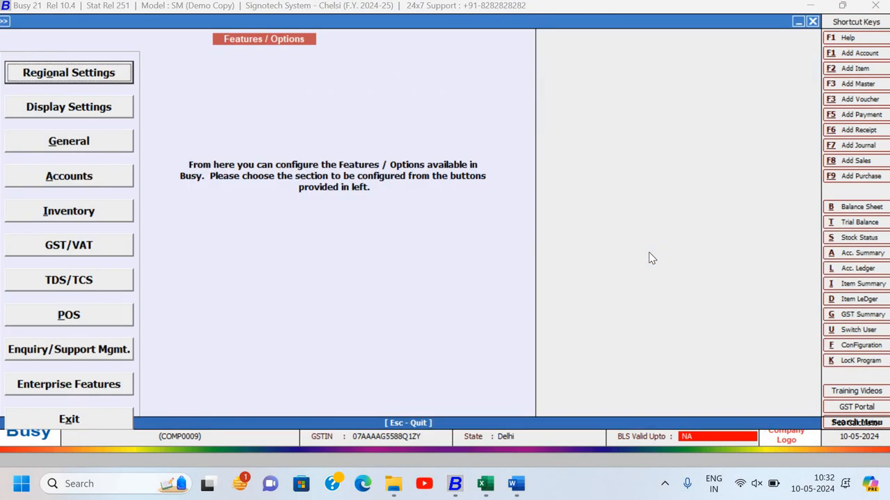
pyautogui.press('Down')
pyautogui.press('Down')
pyautogui.press('Down')
pyautogui.press('Return')
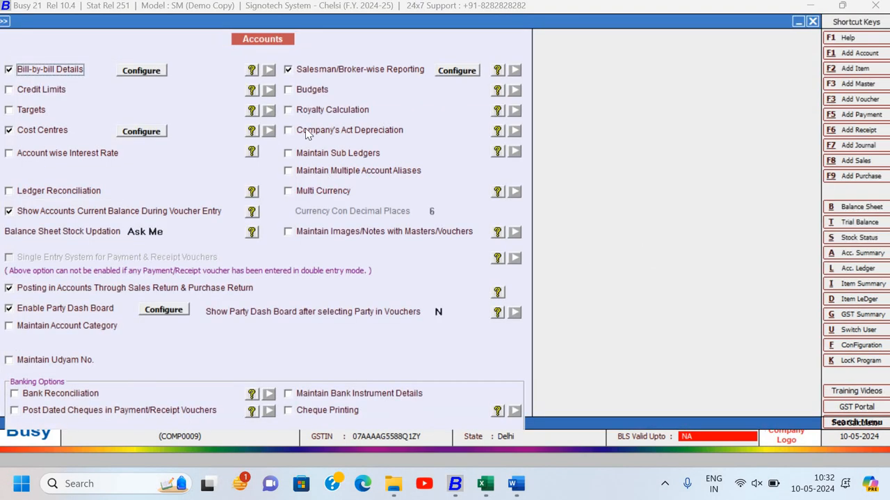
pyautogui.click(306, 91)
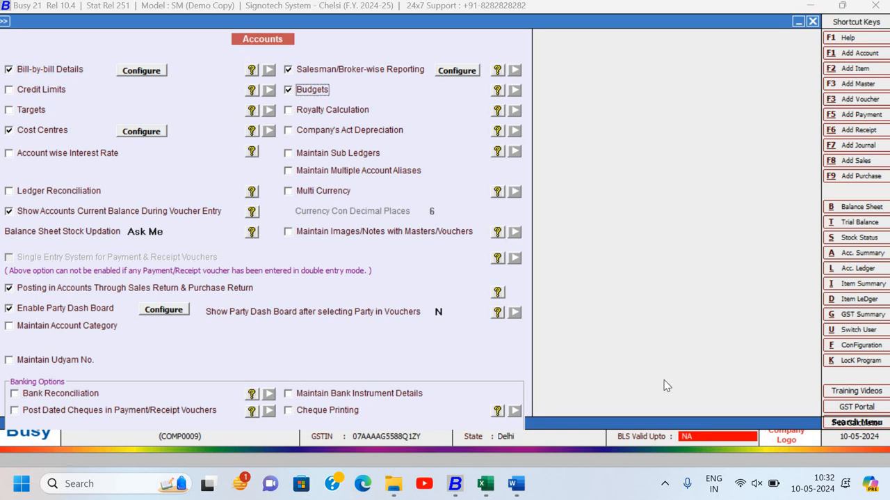
pyautogui.press('Escape')
pyautogui.press('Return')
pyautogui.press('Escape')
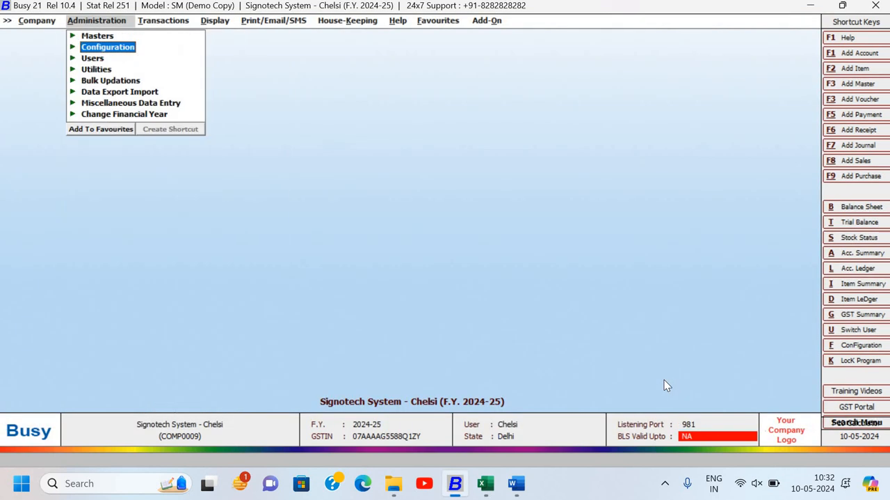
pyautogui.press('Escape')
# - Search the list of accounts to modify for "ad" to look for an administrative expenses account, and leave the list
pyautogui.press('Return')
pyautogui.press('Up')
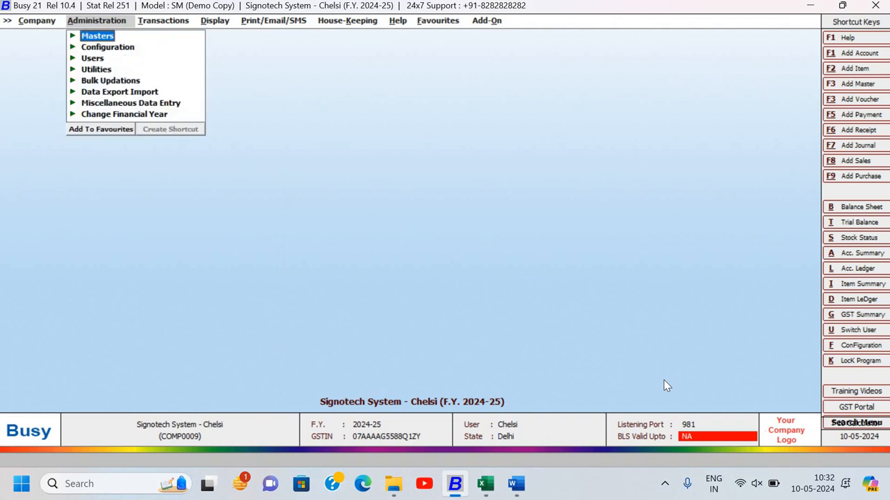
pyautogui.press('Return')
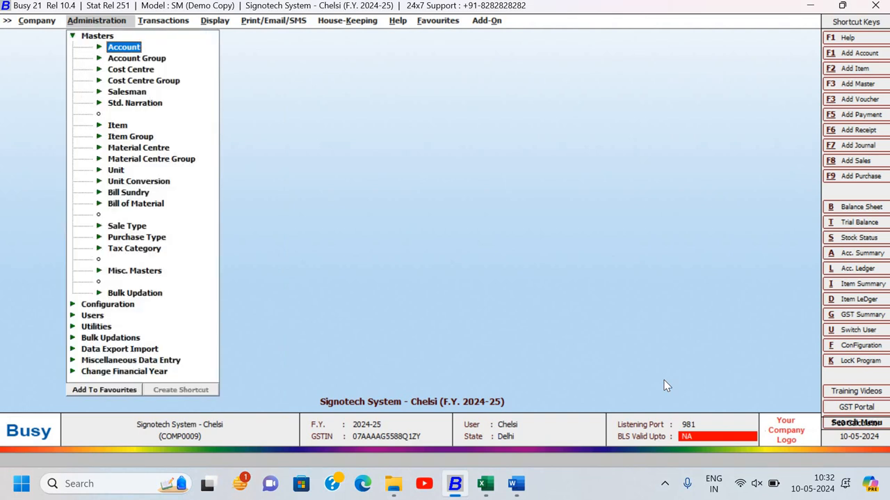
pyautogui.press('Return')
pyautogui.press('Down')
pyautogui.press('Return')
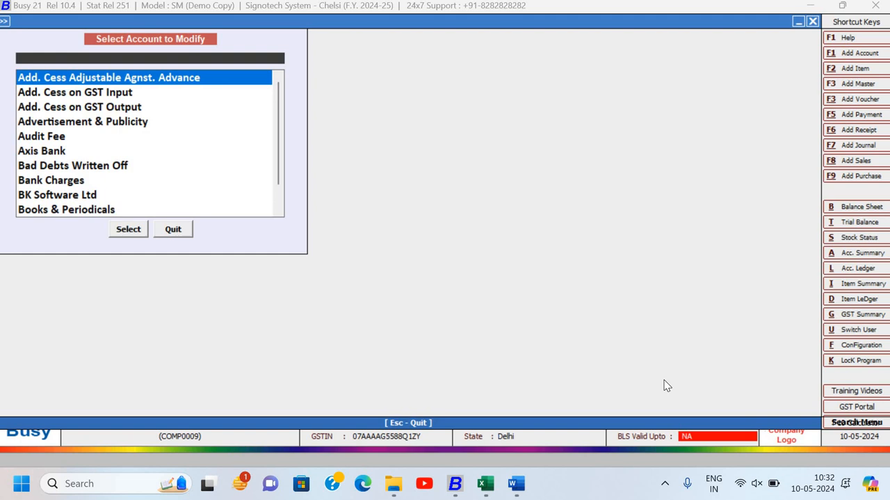
pyautogui.write('ad')
pyautogui.press('Down')
pyautogui.press('Down')
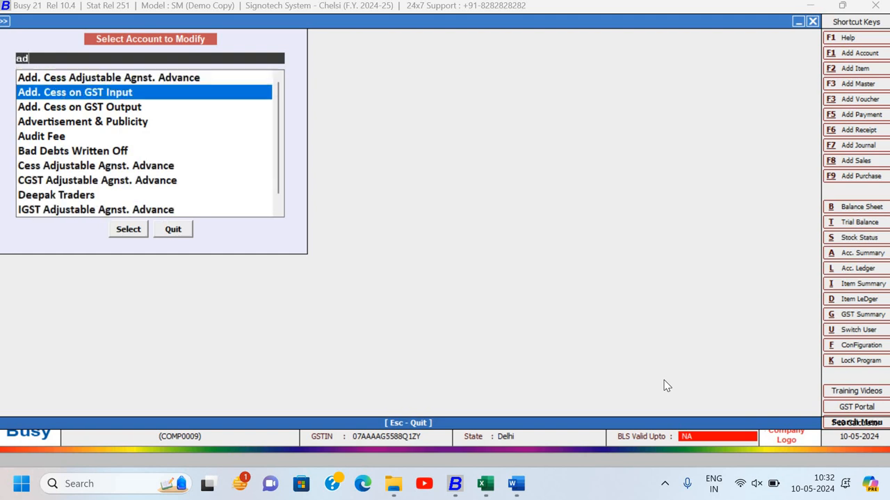
pyautogui.press('Escape')
# - Start a new account master with the name and print name Administrative Exp
pyautogui.press('Return')
pyautogui.press('Return')
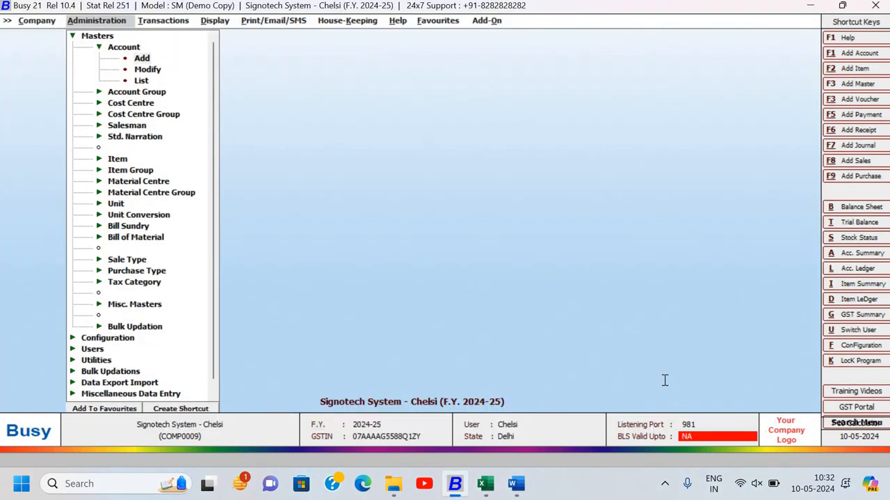
pyautogui.write('Admi')
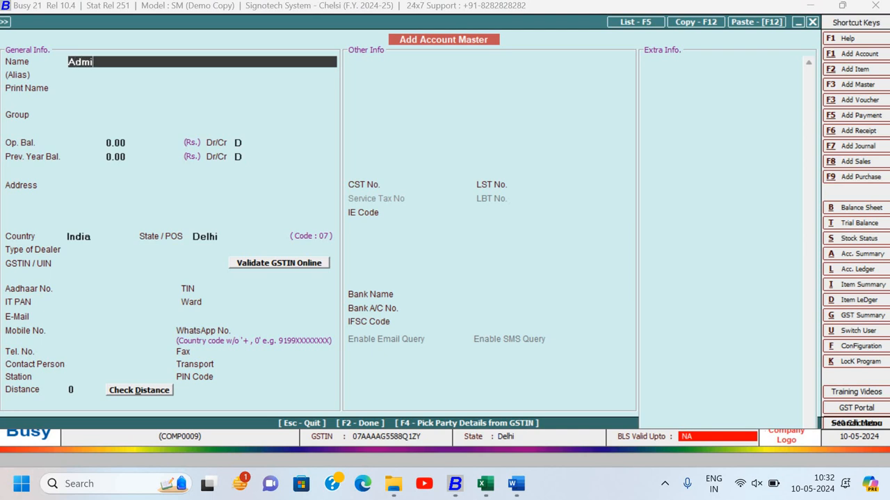
pyautogui.write('nistrative exp.')
pyautogui.press('Return')
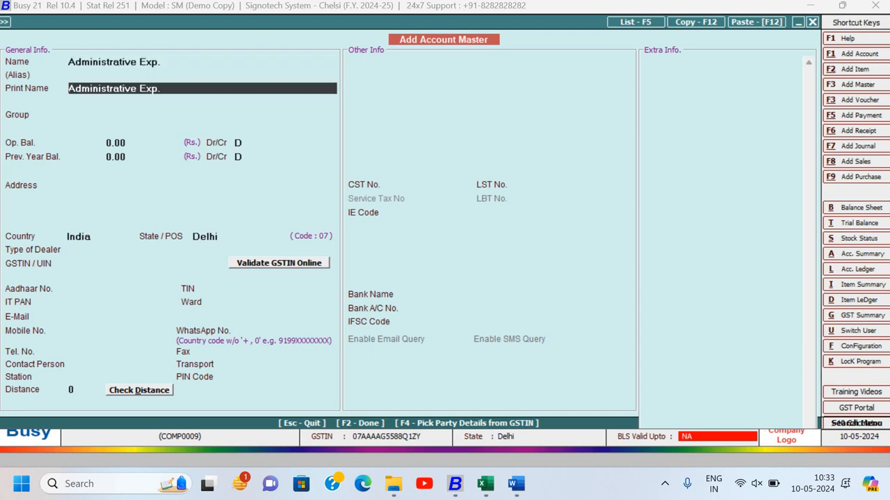
pyautogui.press('Return')
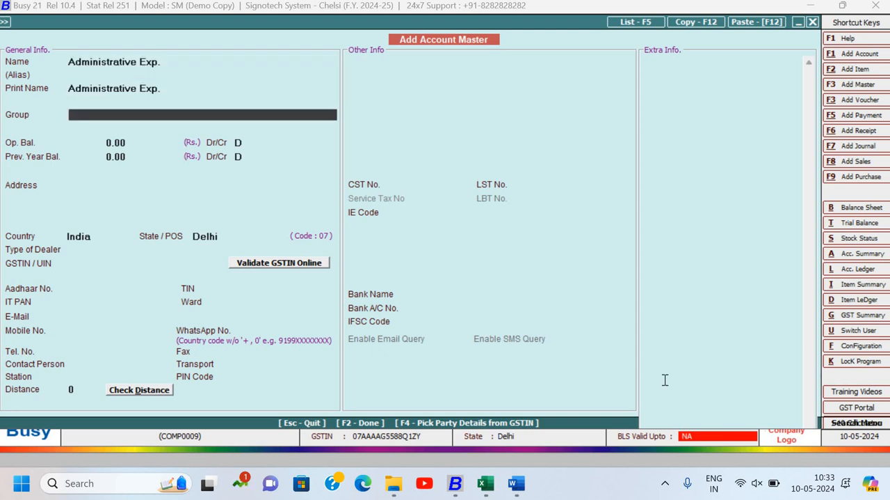
# - Assign the new account to the Expenses (Indirect/Admn.) group
pyautogui.write('in')
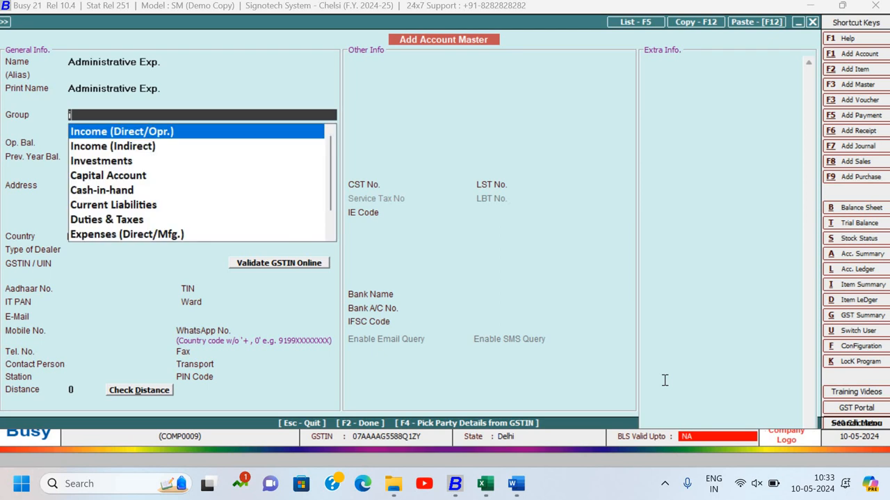
pyautogui.press('Down')
pyautogui.press('Down')
pyautogui.press('Down')
pyautogui.press('Down')
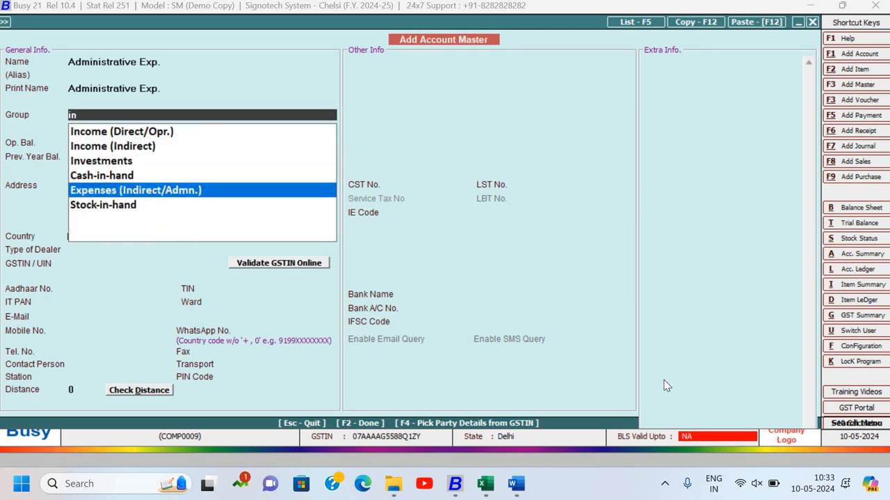
pyautogui.press('Return')
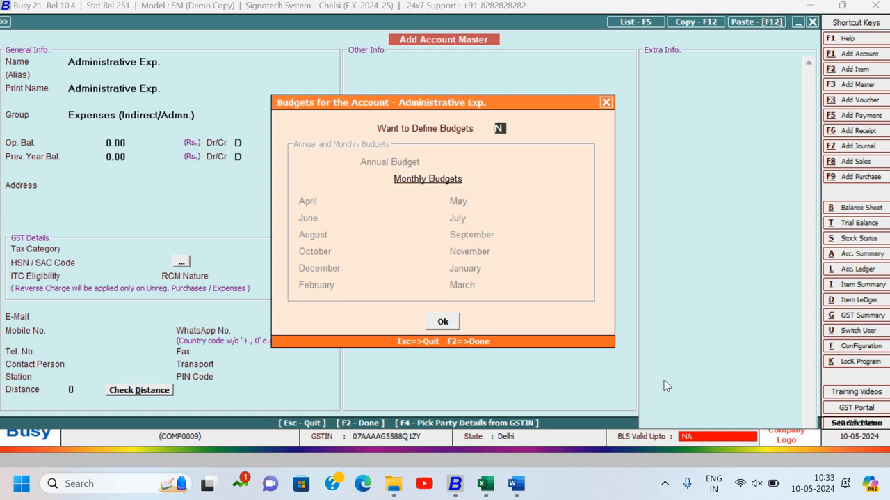
# - Choose to define budgets for the Administrative Exp. account
pyautogui.press('y')
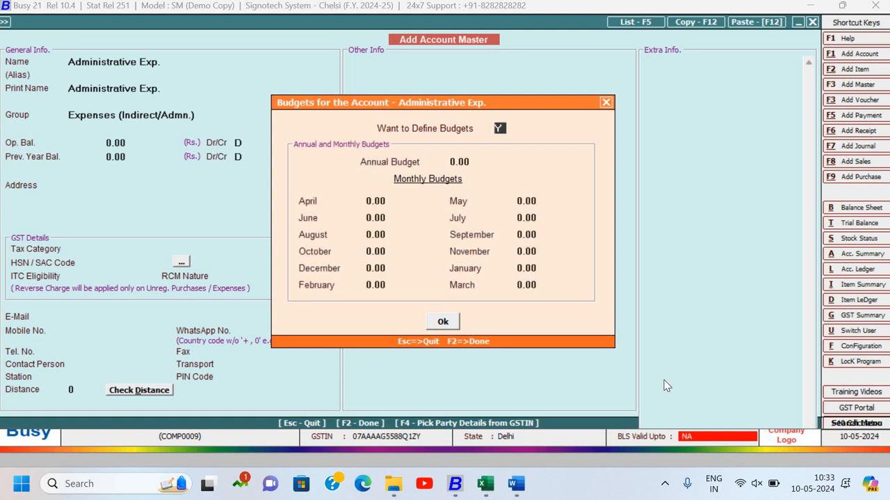
pyautogui.press('Return')
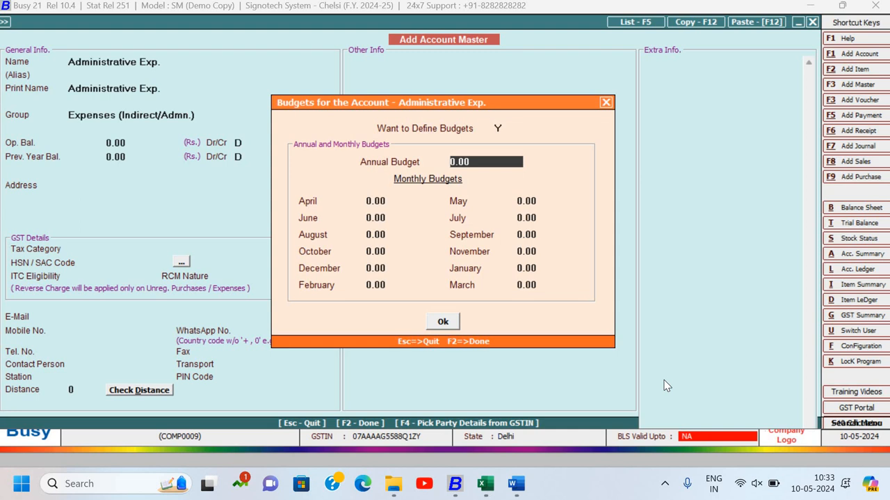
pyautogui.press('Return')
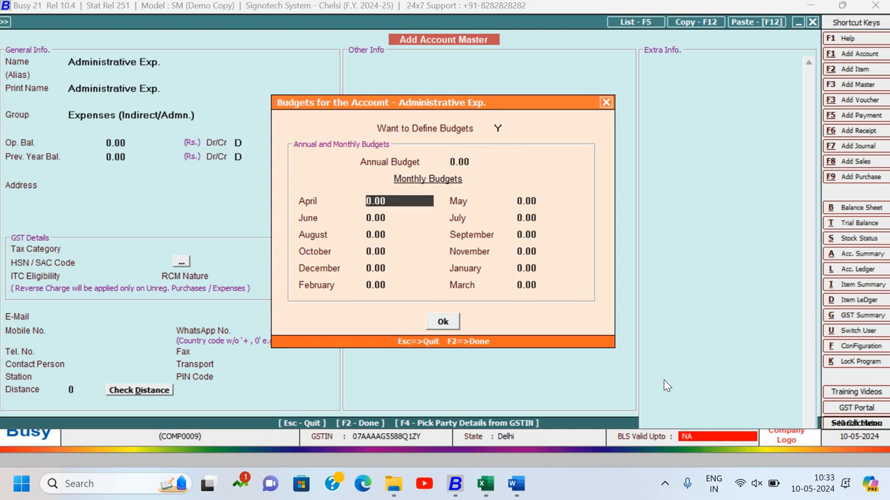
pyautogui.press('Up')
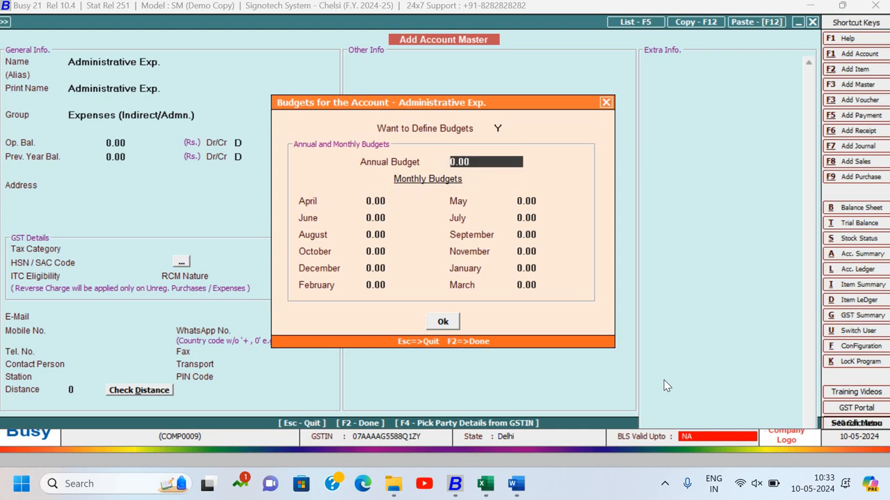
# - Check the annual budget amount in item 11 of the BUSY ASSIGNMENTS 2024 Word document and return to Busy
pyautogui.hotkey('alt', 'Tab')
pyautogui.hotkey('alt', 'Tab')
pyautogui.hotkey('alt', 'Tab')
pyautogui.hotkey('alt', 'Tab')
pyautogui.hotkey('alt', 'Tab')
pyautogui.hotkey('alt', 'Tab')
pyautogui.hotkey('alt', 'Tab')
pyautogui.hotkey('alt', 'Tab')
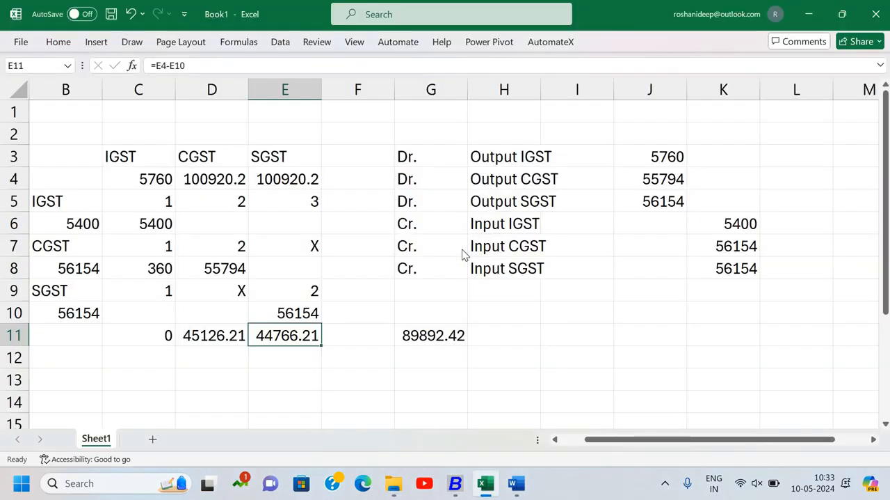
pyautogui.hotkey('alt', 'Tab')
pyautogui.hotkey('alt', 'Tab')
pyautogui.hotkey('alt', 'Tab')
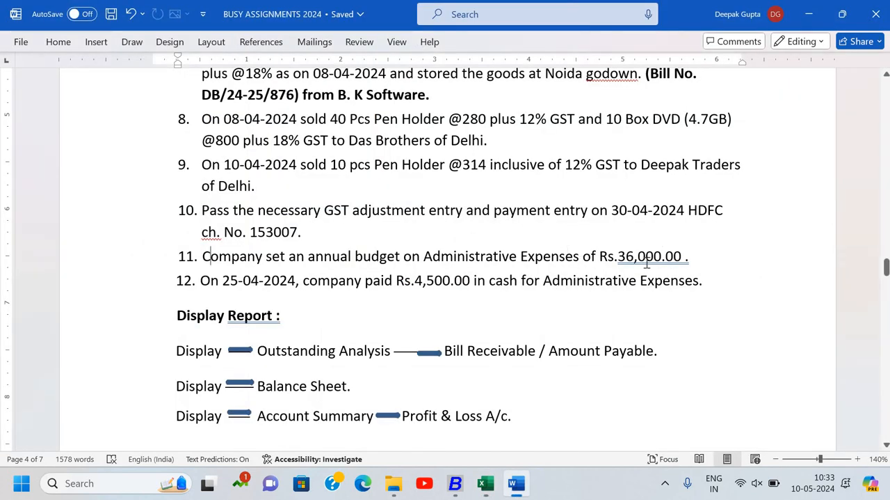
pyautogui.hotkey('alt', 'Tab')
pyautogui.hotkey('alt', 'Tab')
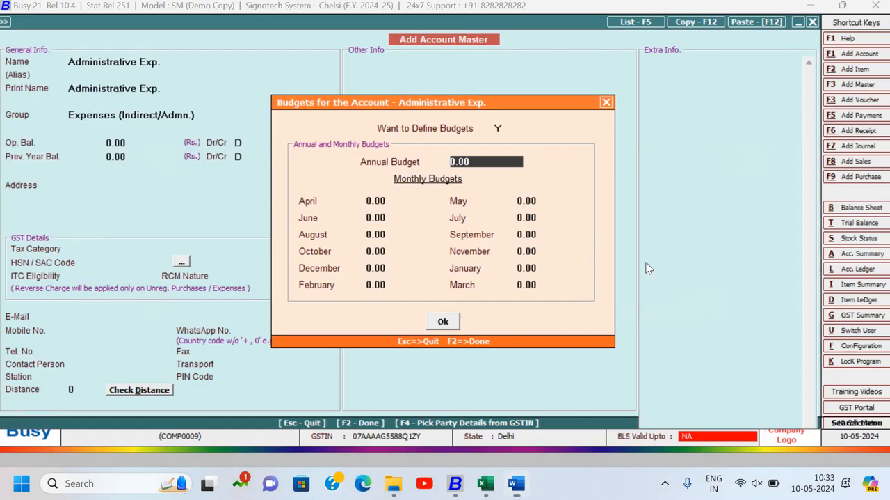
# - Set the annual budget to 36,000.00 and accept the monthly budgets of 3,000.00 each
pyautogui.write('36000')
pyautogui.press('Return')
pyautogui.press('Return')
pyautogui.press('Return')
pyautogui.press('Return')
pyautogui.press('Return')
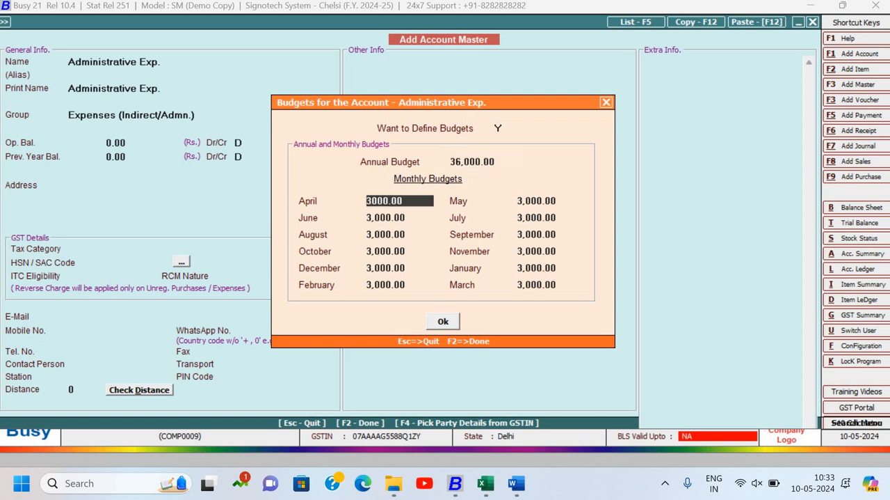
pyautogui.press('Return')
pyautogui.press('Return')
pyautogui.press('Return')
pyautogui.press('Return')
pyautogui.press('Return')
pyautogui.press('Return')
pyautogui.press('Return')
pyautogui.press('Return')
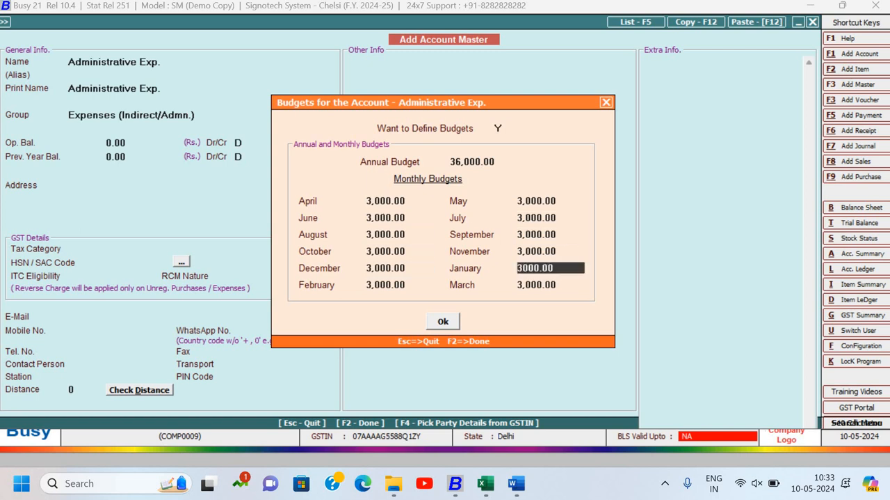
pyautogui.press('Return')
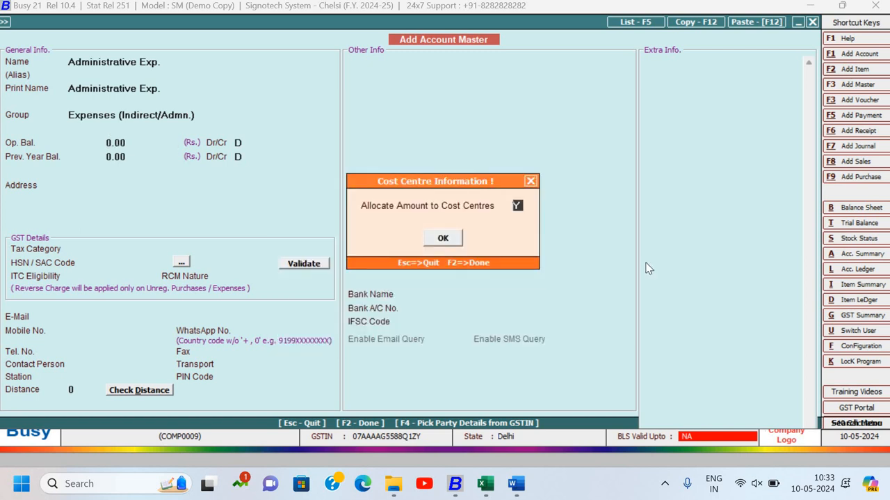
# - Decline allocating the account's amount to cost centres and keep the opening balances at 0.00
pyautogui.write('N')
pyautogui.press('Return')
pyautogui.press('Return')
pyautogui.press('Return')
pyautogui.press('Return')
pyautogui.press('Return')
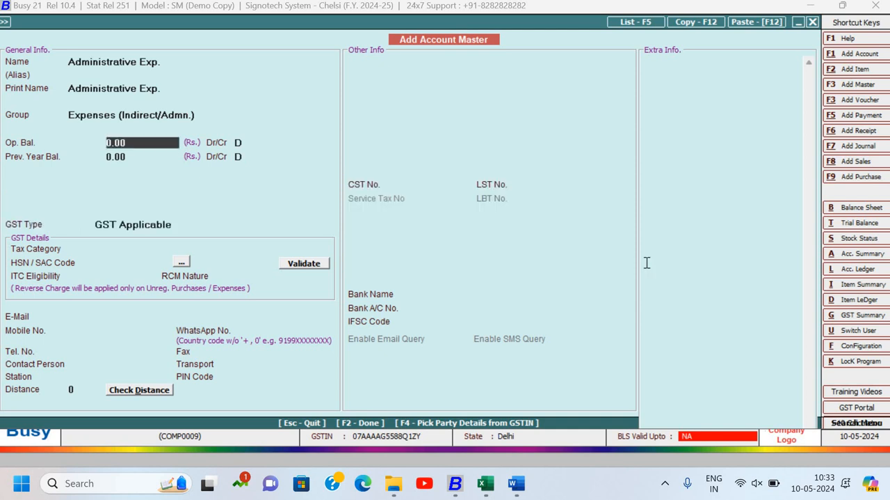
# - Set the account's GST Type to GST Not Applicable and save the account master
pyautogui.press('Down')
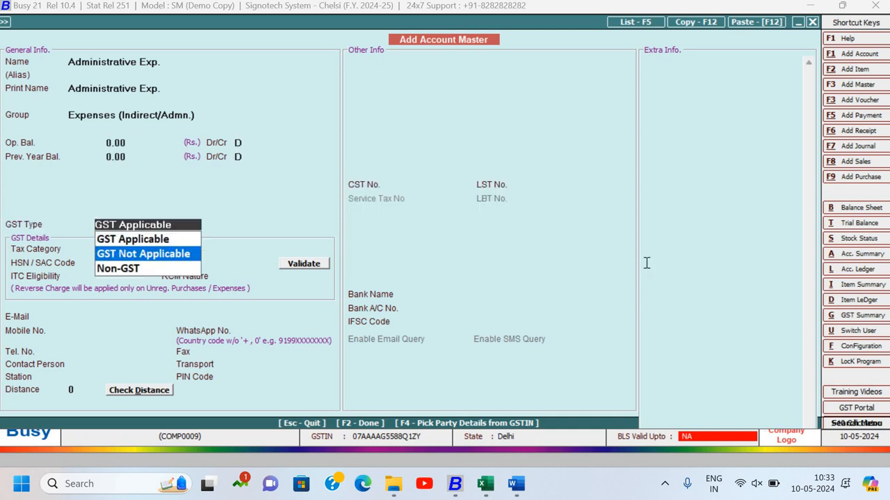
pyautogui.press('Return')
pyautogui.press('Return')
pyautogui.press('F2')
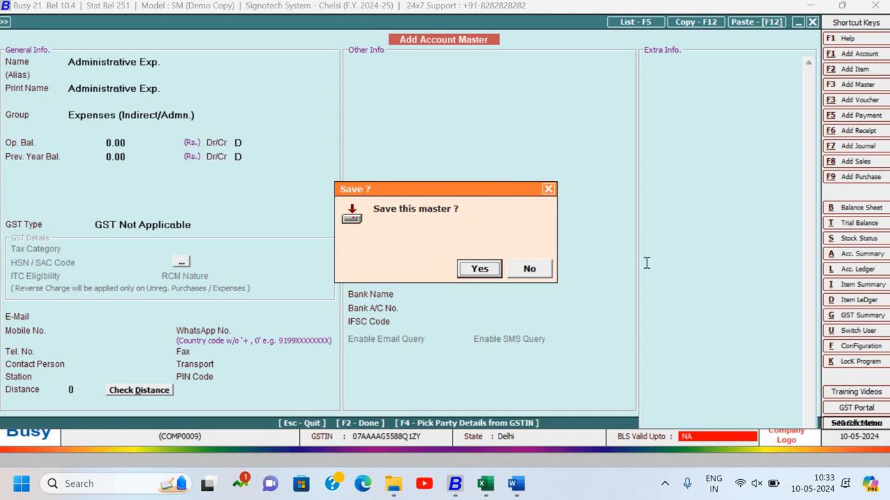
pyautogui.press('Return')
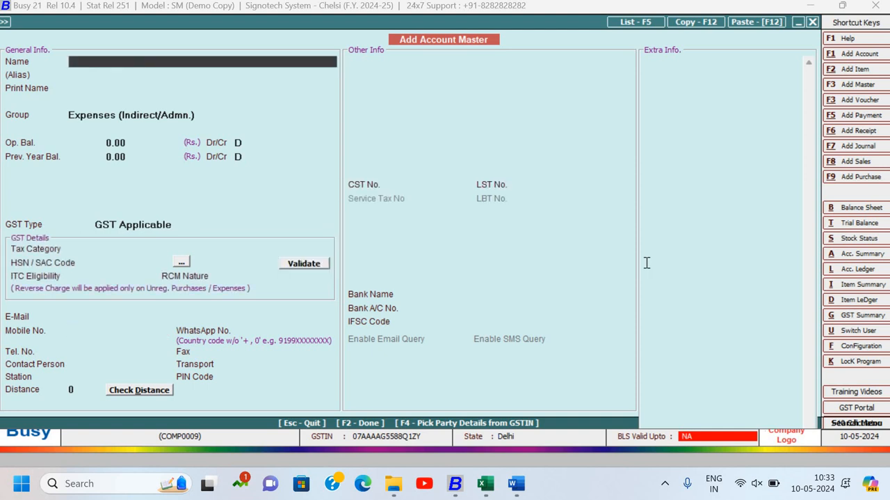
# - Close the account form and switch to the Word document to read item 12 on the cash payment for Administrative Expenses
pyautogui.press('Escape')
pyautogui.press('Escape')
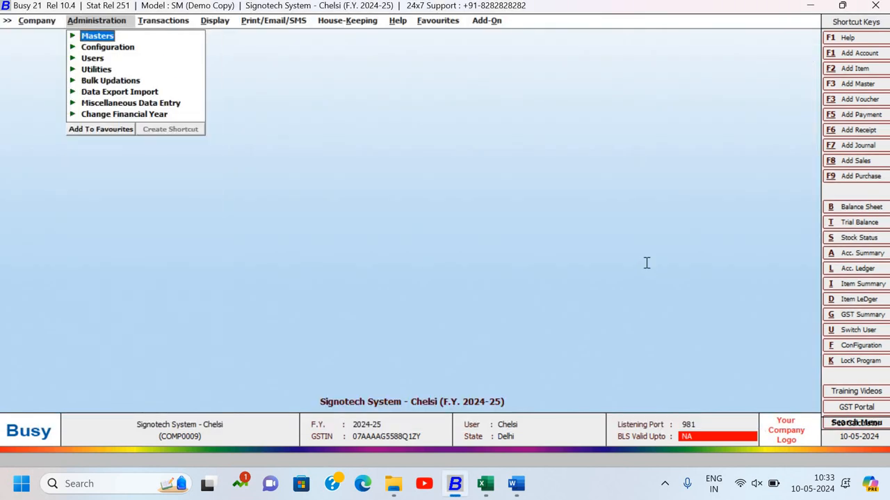
pyautogui.hotkey('alt', 'Tab')
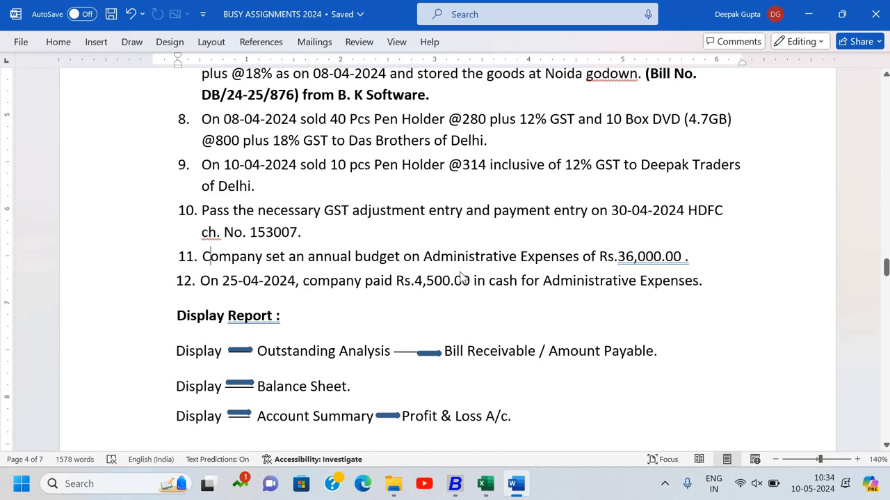
# - Switch to Busy and start a new payment voucher
pyautogui.hotkey('alt', 'Tab')
pyautogui.press('Right')
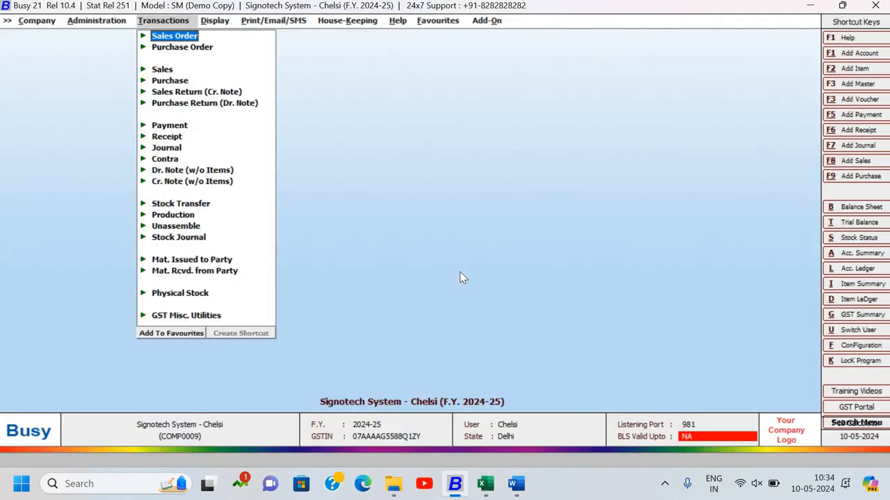
pyautogui.press('Down')
pyautogui.press('Down')
pyautogui.press('Down')
pyautogui.press('Down')
pyautogui.press('Down')
pyautogui.press('Down')
pyautogui.press('Return')
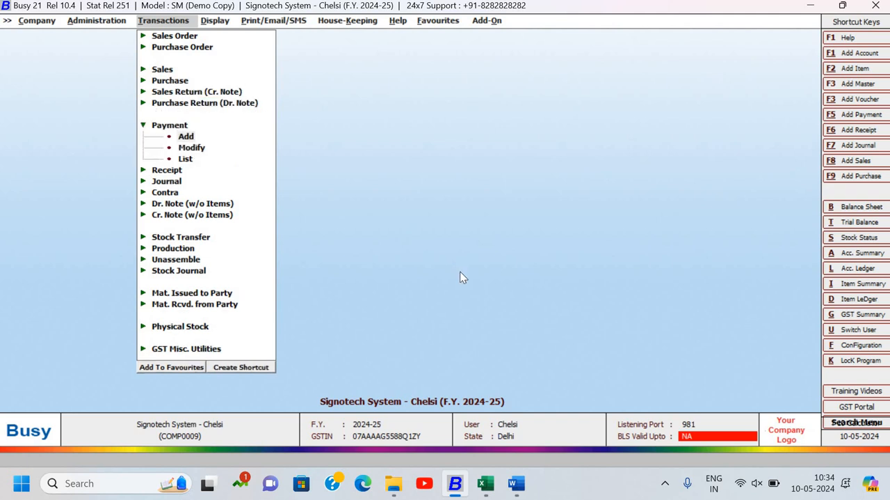
pyautogui.press('Return')
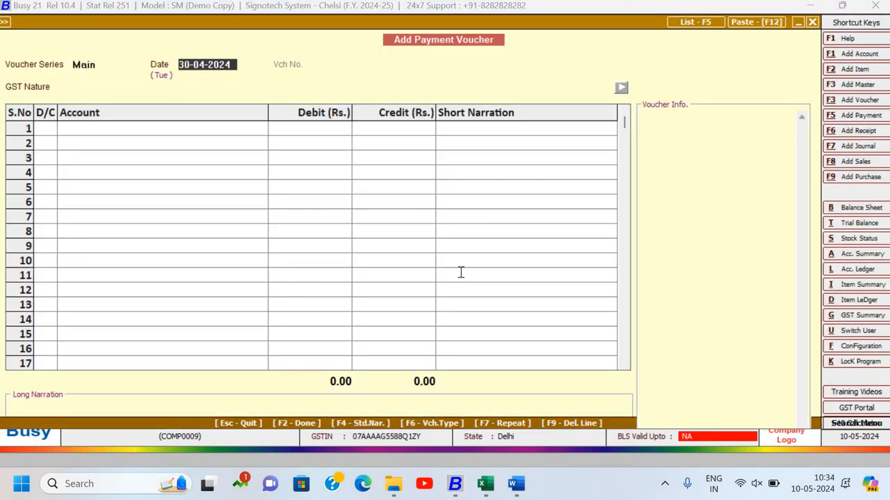
# - Switch to the Word document, re-enter the day in item 12's date as 25, and return to Busy
pyautogui.hotkey('alt', 'Tab')
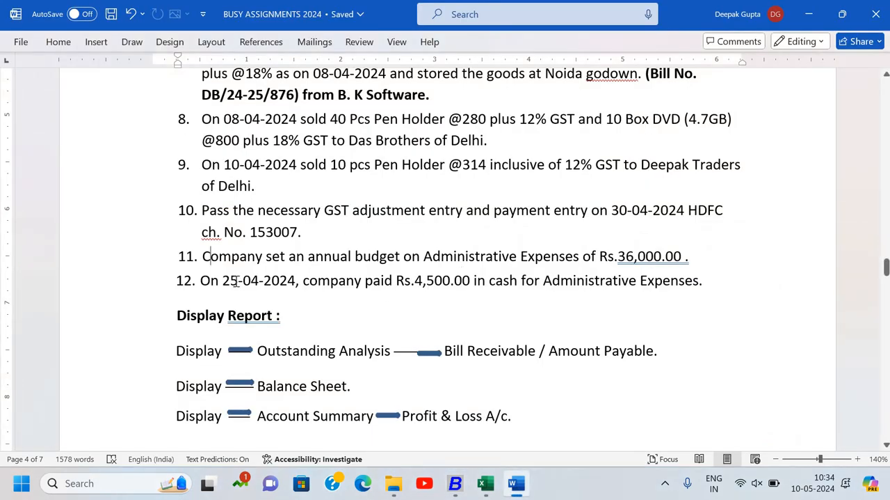
pyautogui.click(239, 280)
pyautogui.press('BackSpace')
pyautogui.press('BackSpace')
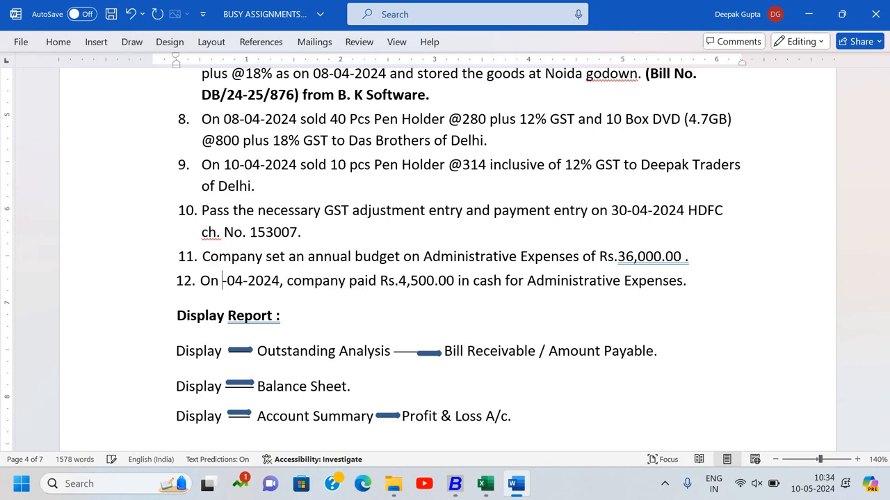
pyautogui.write('24')
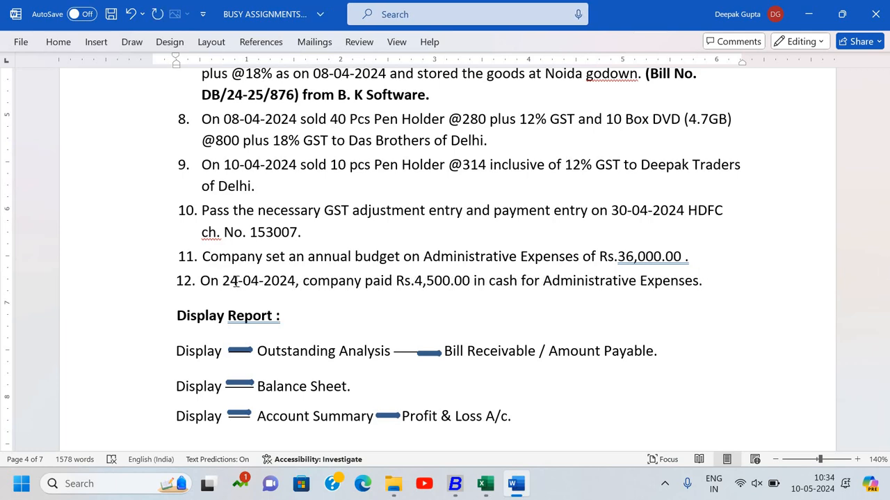
pyautogui.press('BackSpace')
pyautogui.write('5')
pyautogui.hotkey('alt', 'Tab')
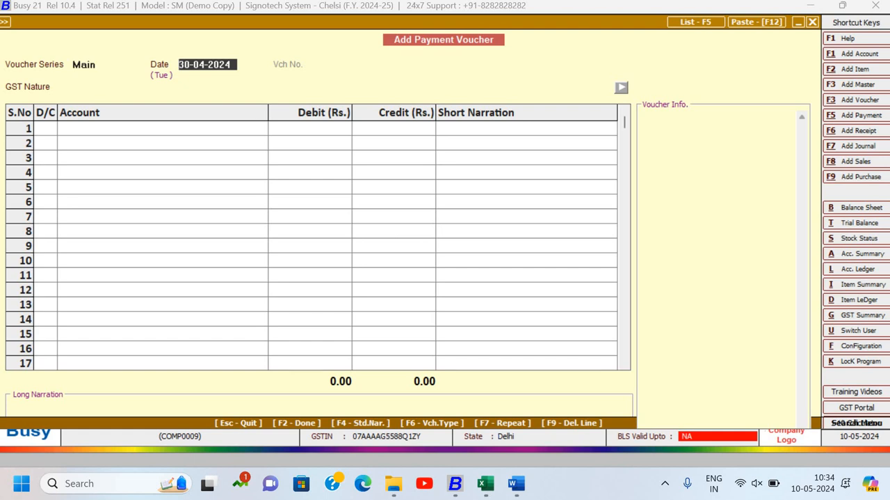
# - Set the payment voucher's date to 25-04-2024 and its GST Nature to Not Applicable
pyautogui.write('25')
pyautogui.write('-04')
pyautogui.press('Return')
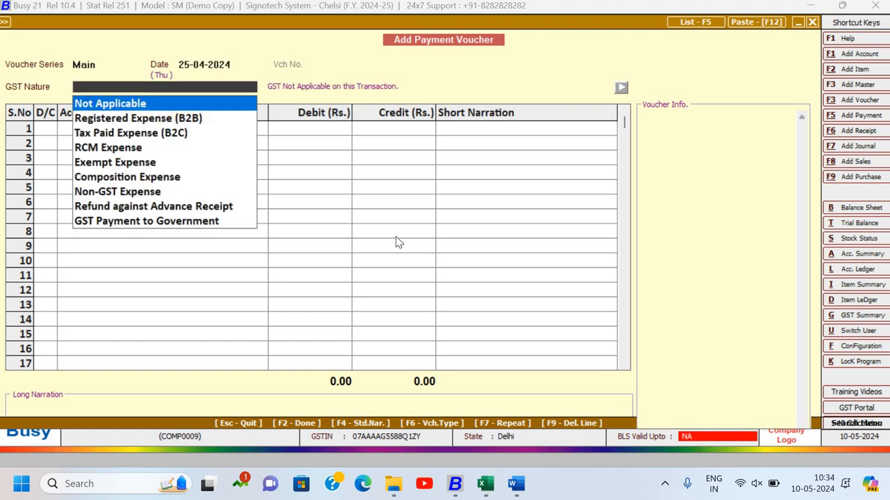
pyautogui.press('Return')
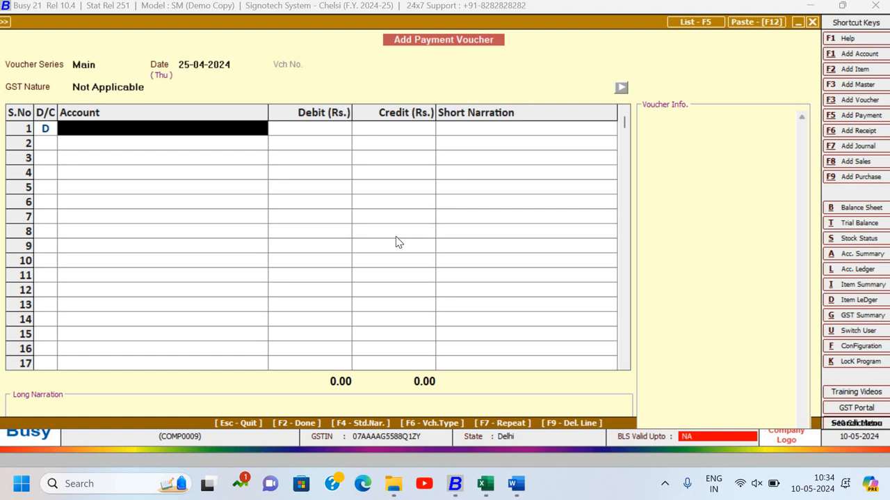
# - Debit Administrative Exp. with 4,500.00 in the voucher's first row, leaving the short narration empty
pyautogui.write('ad')
pyautogui.press('Down')
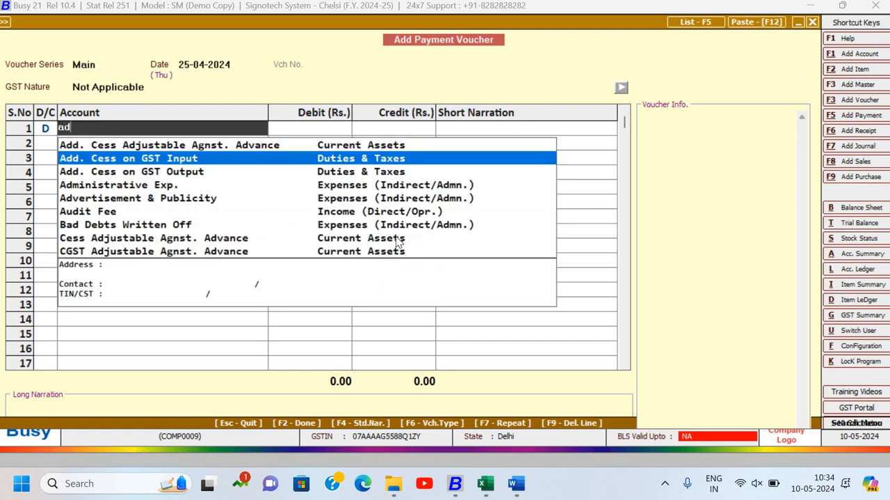
pyautogui.write('m')
pyautogui.press('Return')
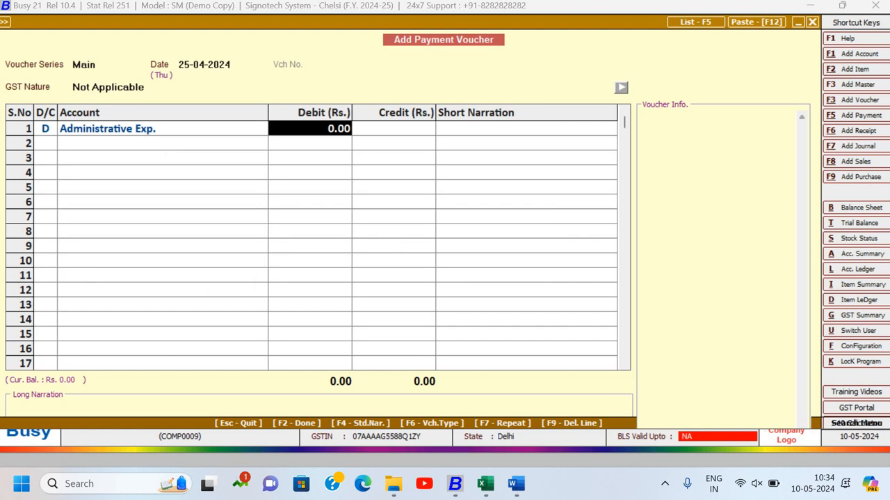
pyautogui.write('4500')
pyautogui.press('Return')
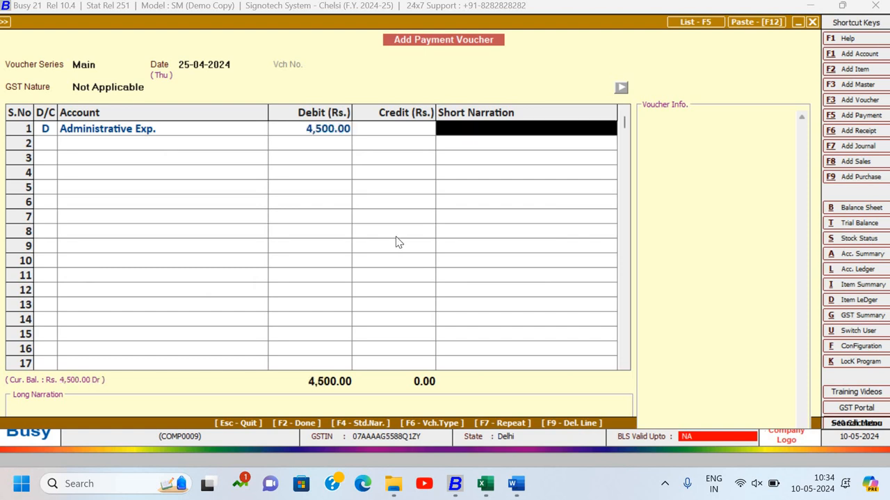
pyautogui.press('Return')
pyautogui.press('Return')
# - Check the payment mode in the Word document and credit Cash with 4,500.00 in the second row
pyautogui.hotkey('alt', 'Tab')
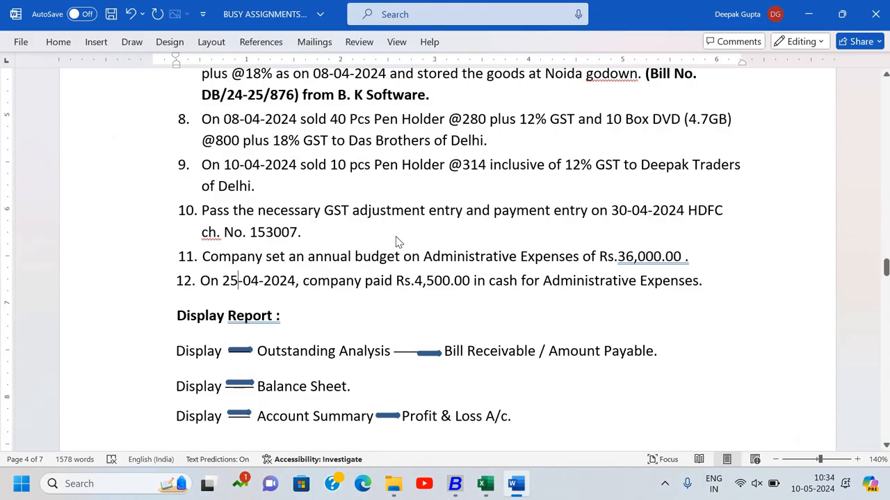
pyautogui.hotkey('alt', 'Tab')
pyautogui.write('ca')
pyautogui.press('Return')
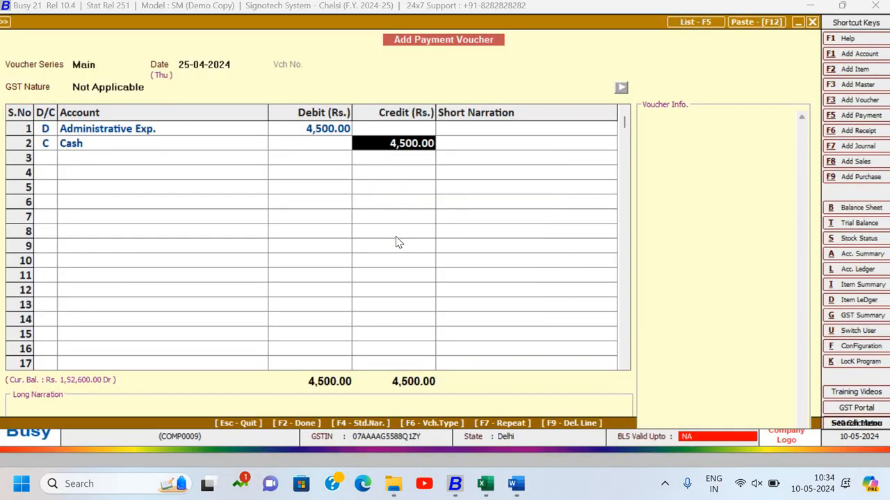
pyautogui.press('Return')
pyautogui.press('Return')
# - Enter "Being payment made" as the long narration and submit the payment voucher
pyautogui.write('Bei')
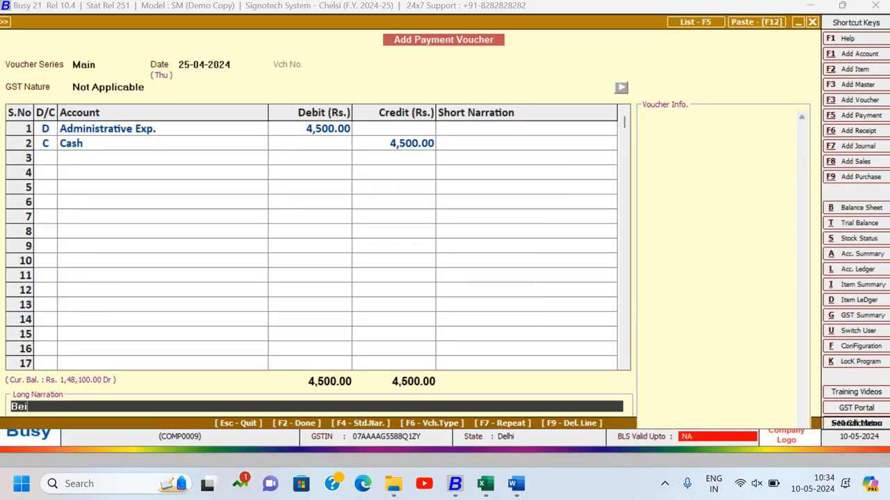
pyautogui.write('ng payment')
pyautogui.press('BackSpace')
pyautogui.write('nt made')
pyautogui.press('Return')
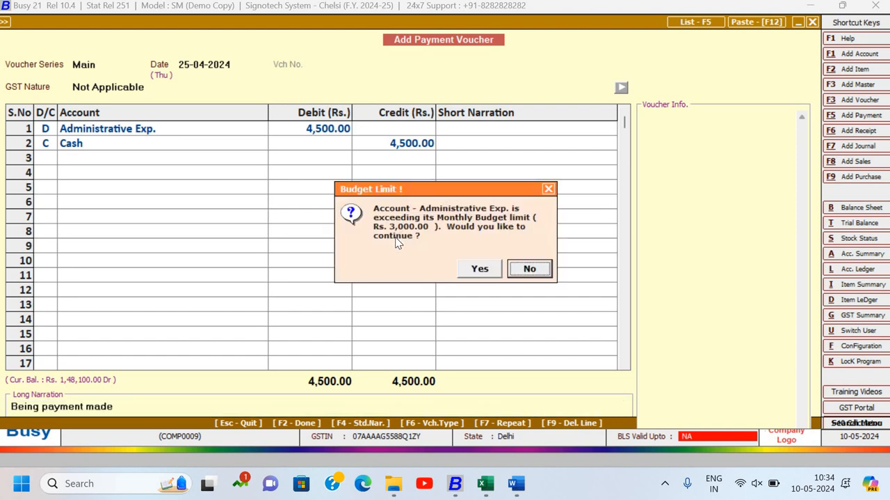
# - Agree to exceed the monthly budget limit of Administrative Exp. and close the payment voucher form
pyautogui.press('Left')
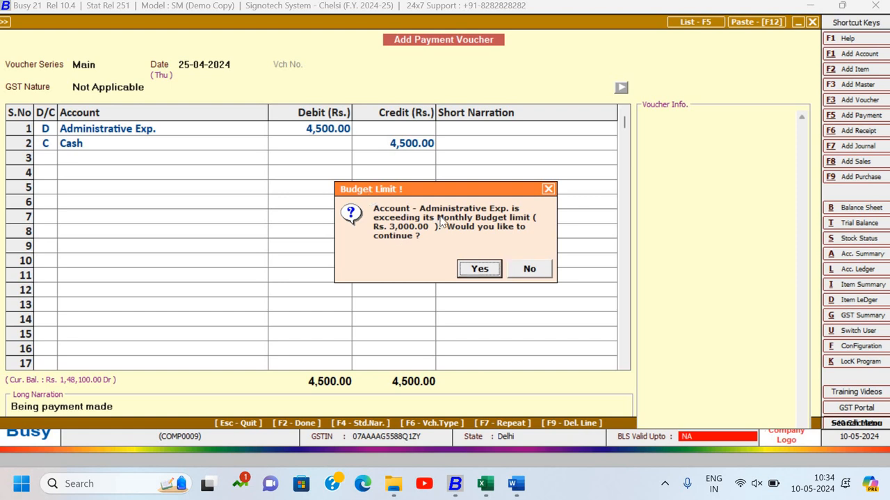
pyautogui.click(474, 269)
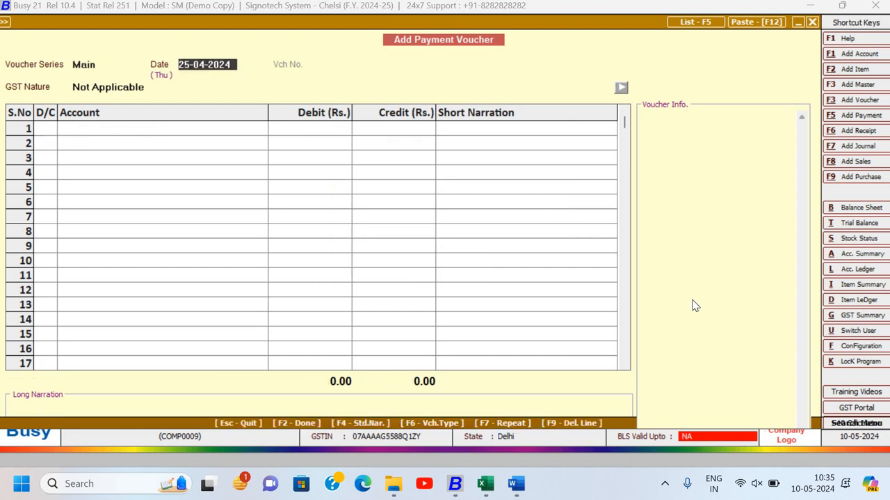
pyautogui.press('Escape')
pyautogui.press('Escape')
pyautogui.press('Escape')
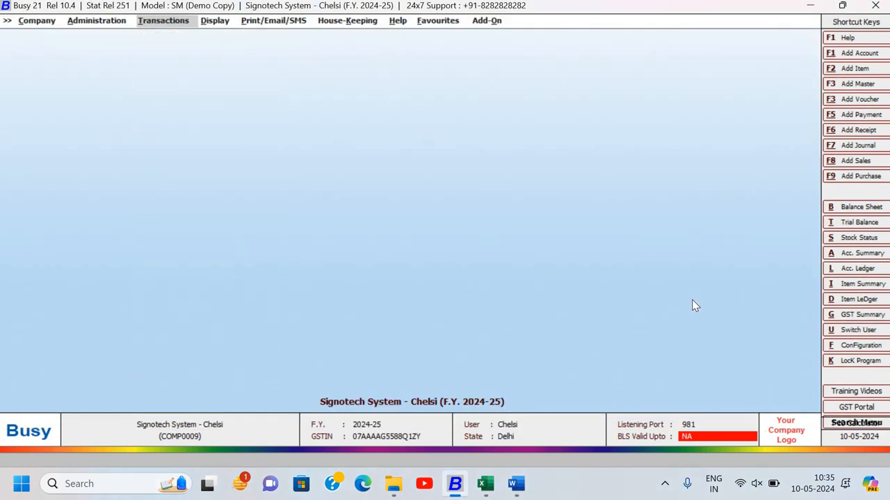
# - Look through the Display report categories for the budget reports and expand MIS Reports
pyautogui.press('Right')
pyautogui.press('Return')
pyautogui.press('Down')
pyautogui.press('Down')
pyautogui.press('Down')
pyautogui.press('Down')
pyautogui.press('Down')
pyautogui.press('Down')
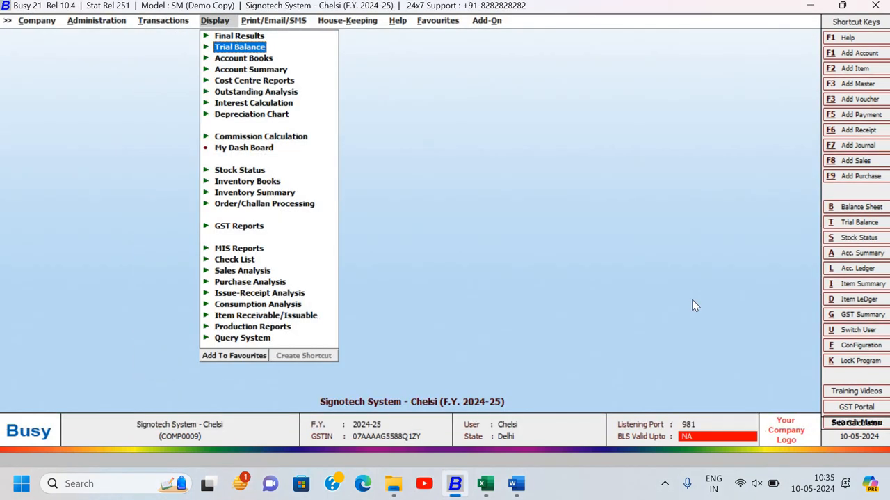
pyautogui.press('Down')
pyautogui.press('Down')
pyautogui.press('Down')
pyautogui.press('Down')
pyautogui.press('Down')
pyautogui.press('Down')
pyautogui.press('Down')
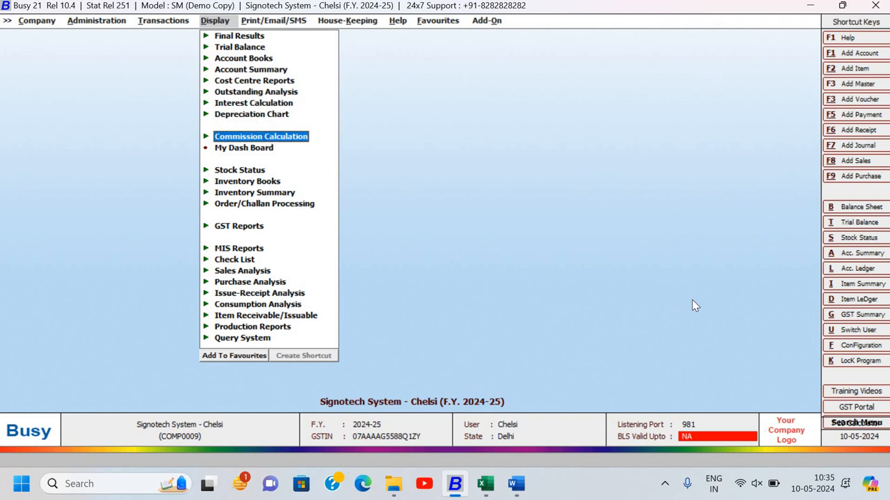
pyautogui.press('Down')
pyautogui.press('Down')
pyautogui.press('Down')
pyautogui.press('Down')
pyautogui.press('Down')
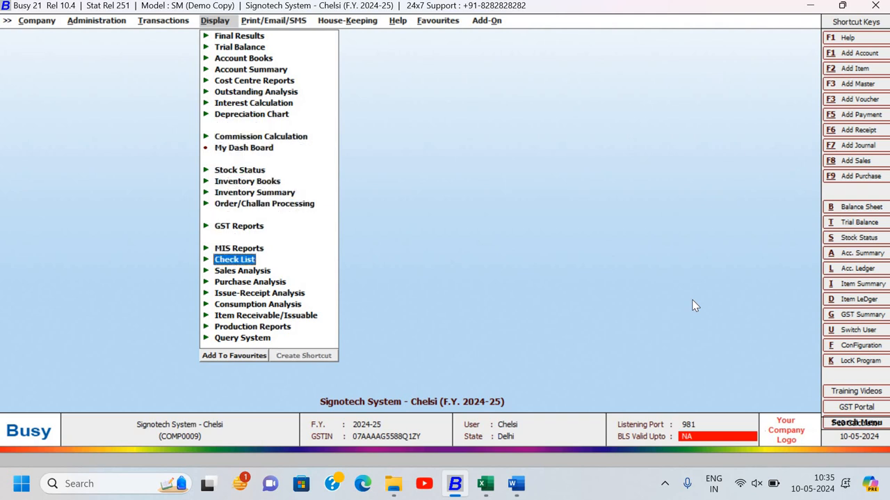
pyautogui.press('Up')
pyautogui.press('Up')
pyautogui.press('Up')
pyautogui.press('Up')
pyautogui.press('Up')
pyautogui.press('Up')
pyautogui.press('Up')
pyautogui.press('Up')
pyautogui.press('Up')
pyautogui.press('Up')
pyautogui.press('Up')
pyautogui.press('Up')
pyautogui.press('Up')
pyautogui.press('Up')
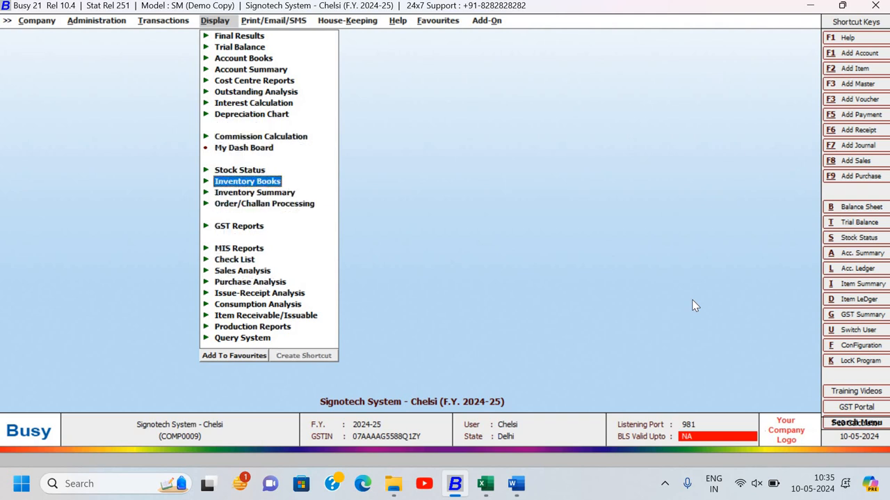
pyautogui.press('Up')
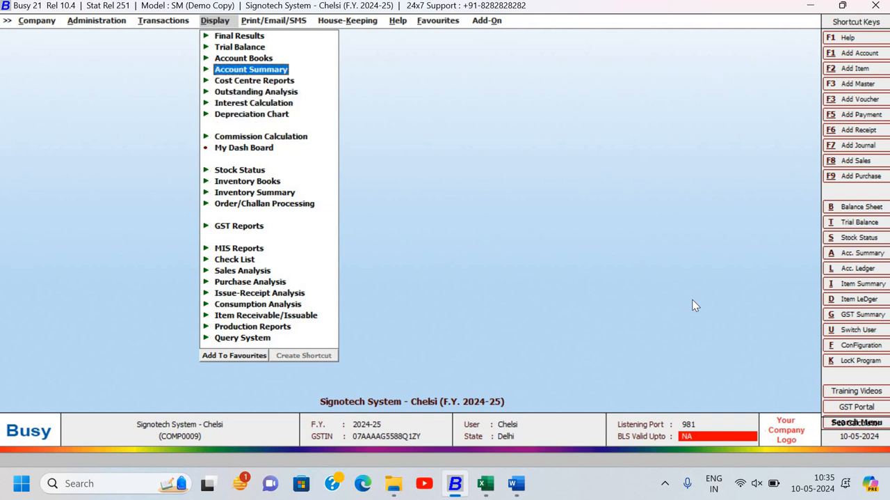
pyautogui.press('Down')
pyautogui.press('Down')
pyautogui.press('Down')
pyautogui.press('Down')
pyautogui.press('Down')
pyautogui.press('Down')
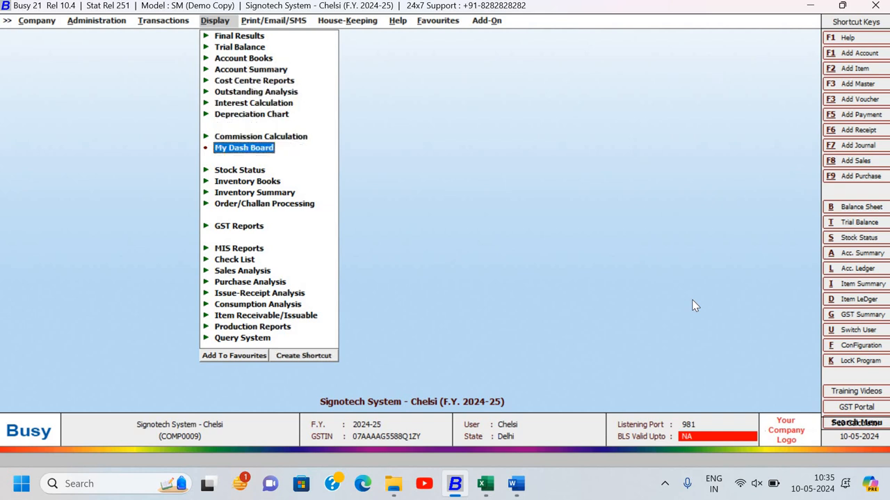
pyautogui.press('Down')
pyautogui.press('Up')
pyautogui.press('Up')
pyautogui.press('Up')
pyautogui.press('Up')
pyautogui.press('Up')
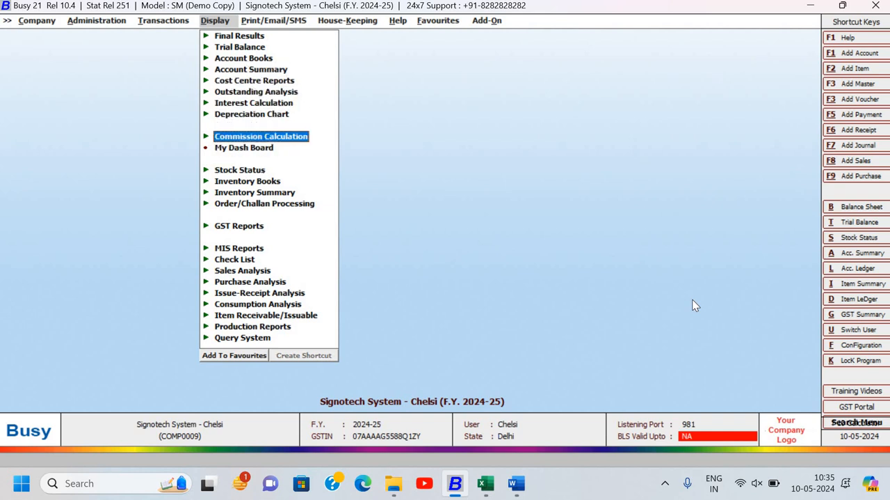
pyautogui.press('Down')
pyautogui.press('Down')
pyautogui.press('Down')
pyautogui.press('Down')
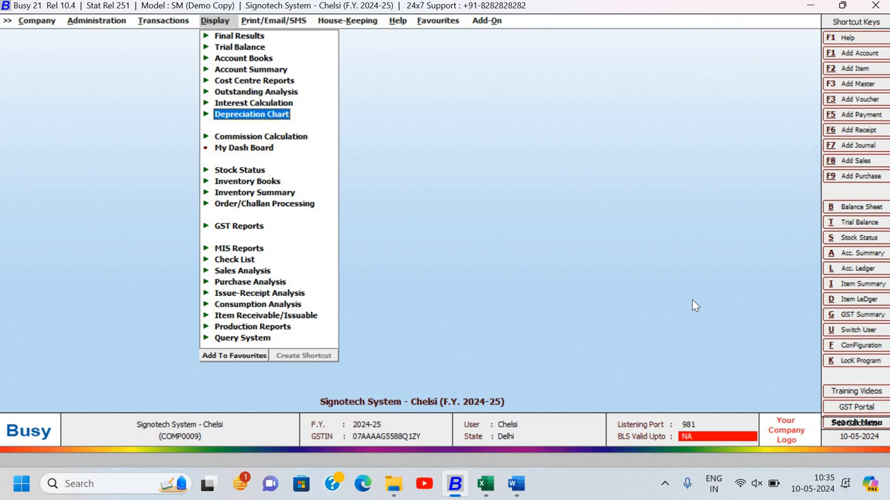
pyautogui.press('Down')
pyautogui.press('Down')
pyautogui.press('Down')
pyautogui.press('Down')
pyautogui.press('Down')
pyautogui.press('Down')
pyautogui.press('Down')
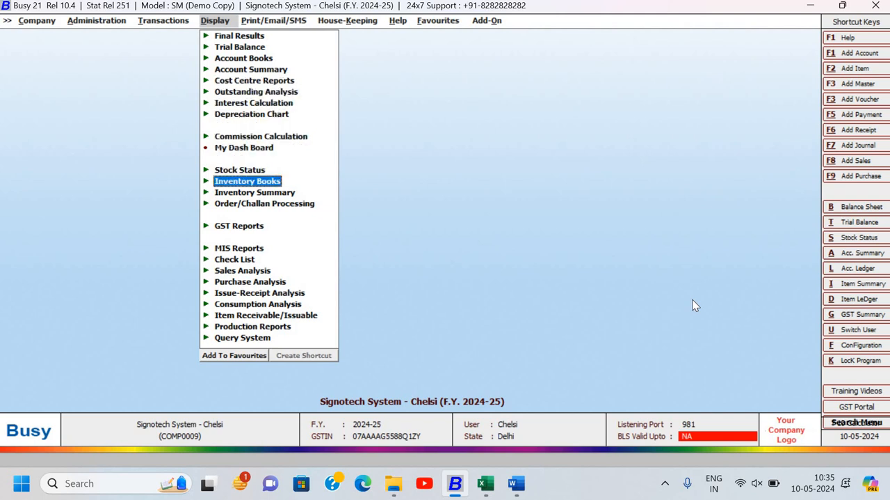
pyautogui.press('Up')
pyautogui.press('Return')
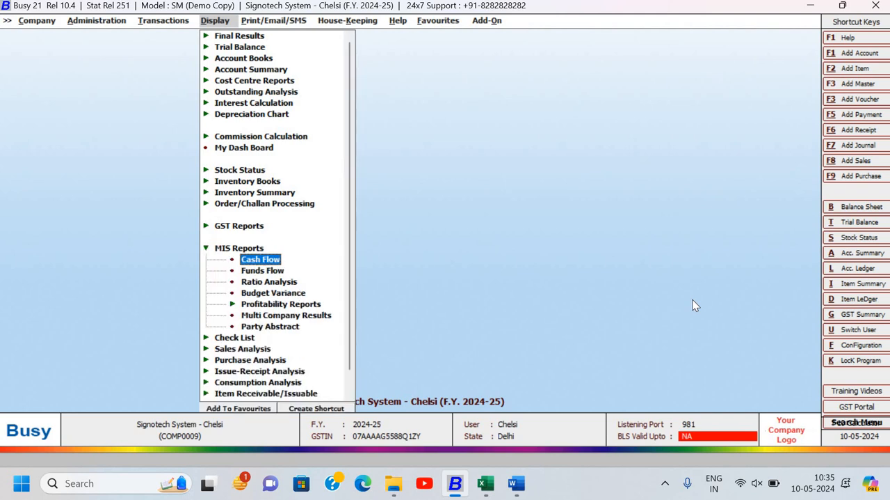
# - Look through the reports listed under MIS Reports, from Cash Flow to Budget Variance
pyautogui.press('Down')
pyautogui.press('Down')
pyautogui.press('Down')
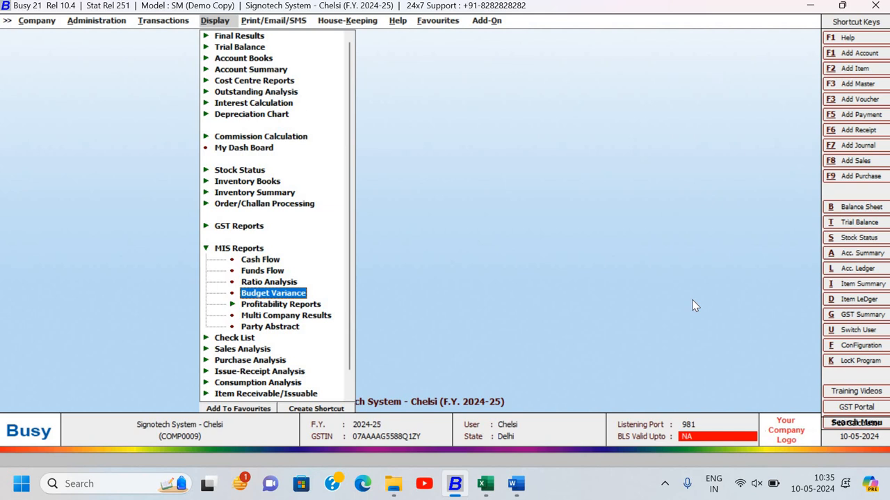
pyautogui.press('Up')
pyautogui.press('Up')
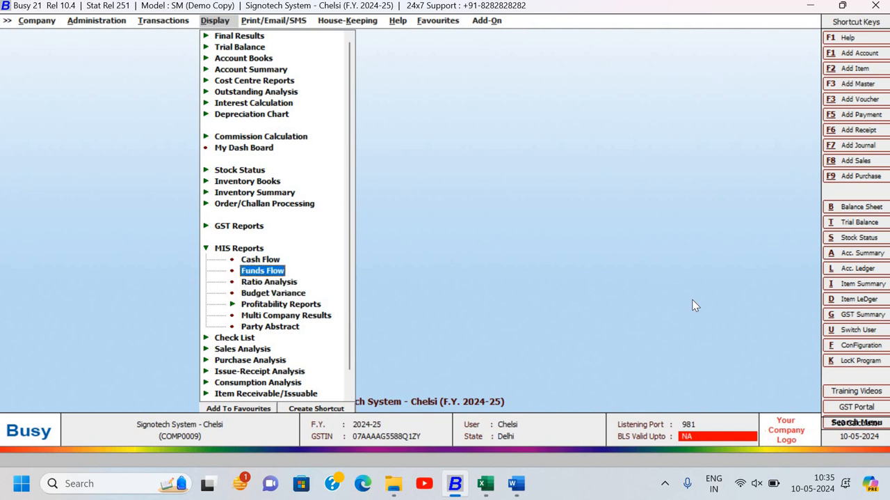
pyautogui.press('Up')
pyautogui.press('Down')
pyautogui.press('Down')
pyautogui.press('Down')
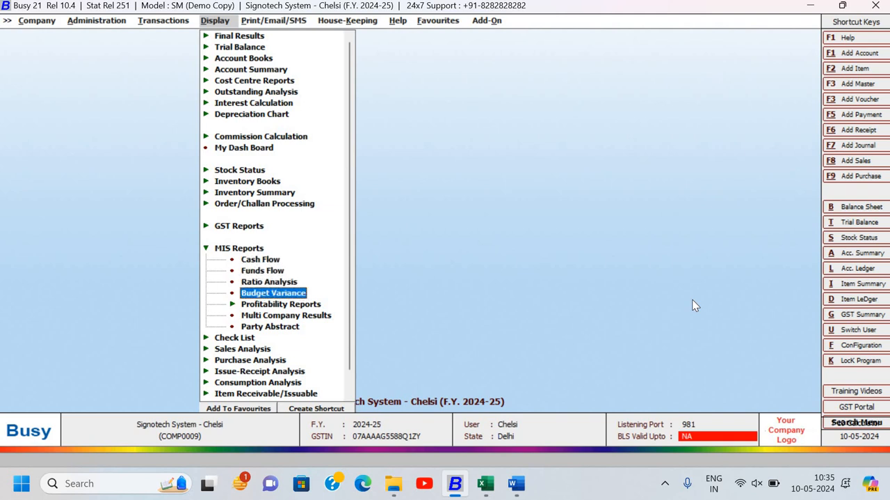
pyautogui.press('Down')
pyautogui.press('Down')
pyautogui.press('Up')
pyautogui.press('Up')
pyautogui.press('Up')
pyautogui.press('Down')
pyautogui.press('Up')
pyautogui.press('Up')
pyautogui.press('Up')
pyautogui.press('Up')
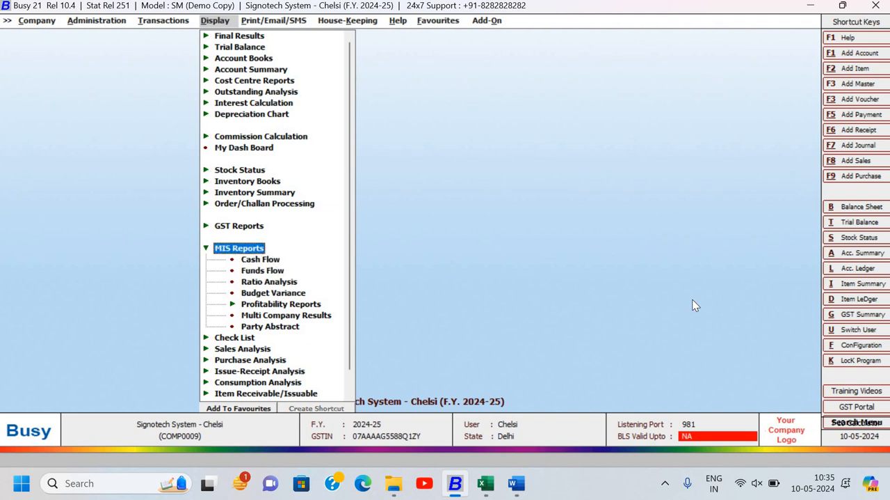
pyautogui.press('Down')
pyautogui.press('Down')
pyautogui.press('Down')
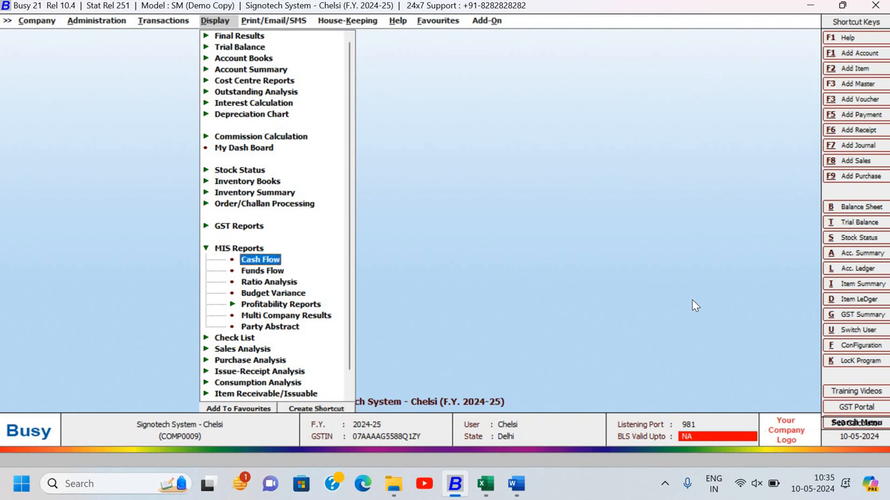
pyautogui.press('Down')
pyautogui.press('Return')
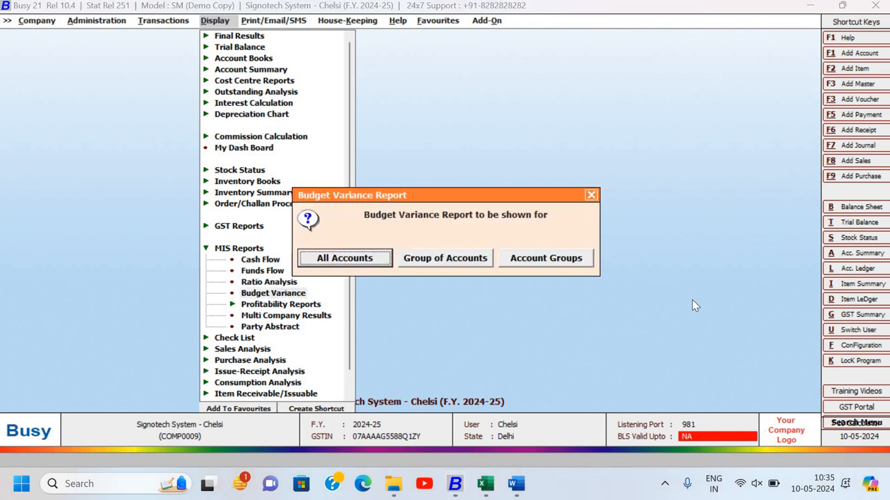
pyautogui.press('Return')
pyautogui.press('Return')
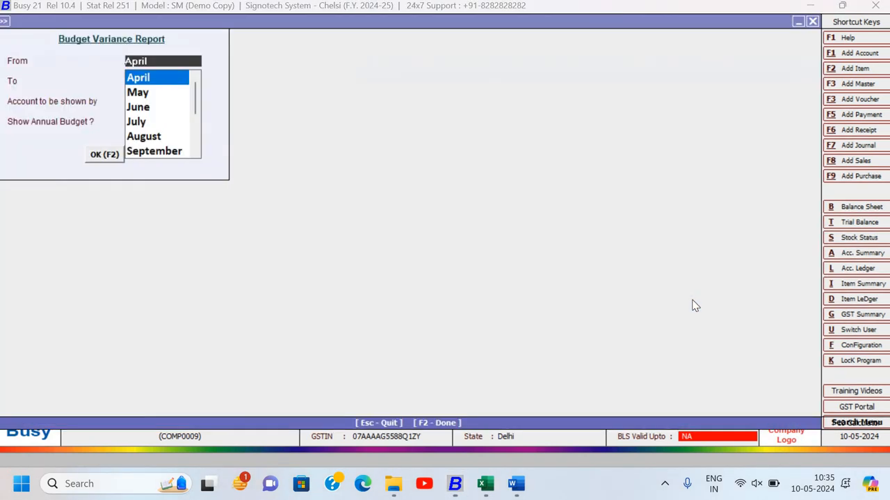
pyautogui.press('Escape')
pyautogui.press('Escape')
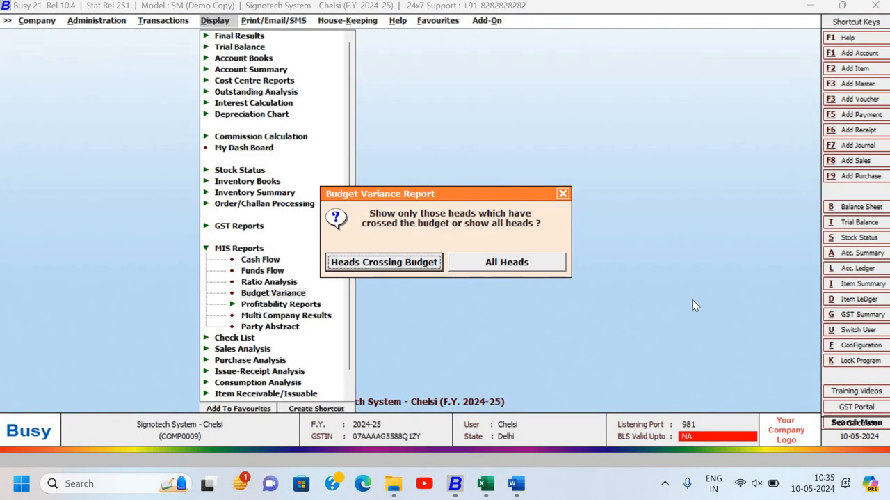
pyautogui.press('Escape')
# - Display the Budget Variance report for all accounts and heads crossing the budget, from April to April, by name, and close it after viewing
pyautogui.press('Return')
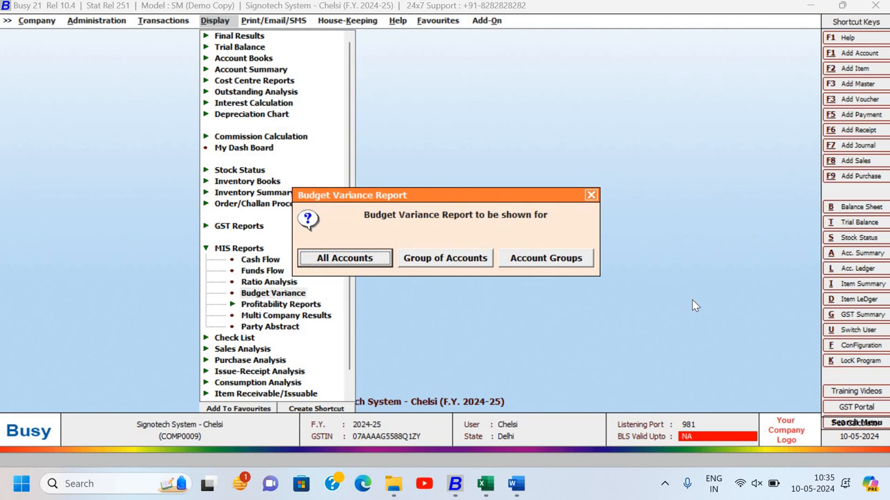
pyautogui.press('Return')
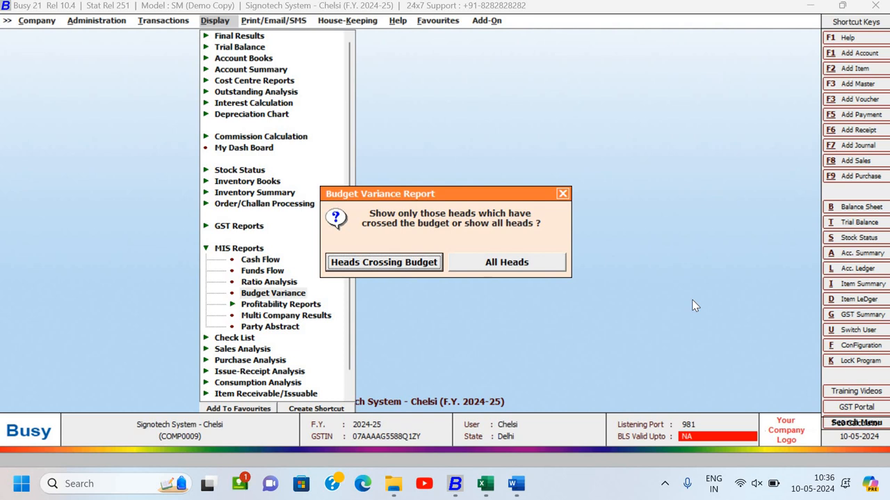
pyautogui.press('Return')
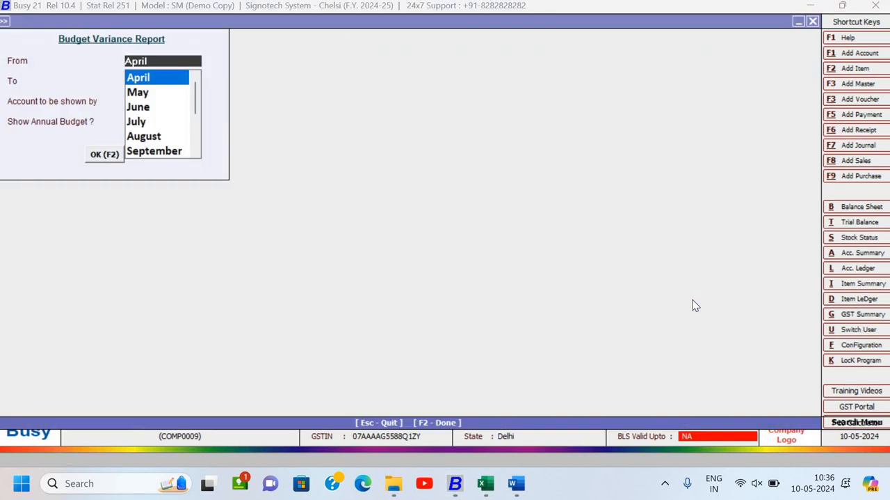
pyautogui.press('Return')
pyautogui.press('Return')
pyautogui.press('Return')
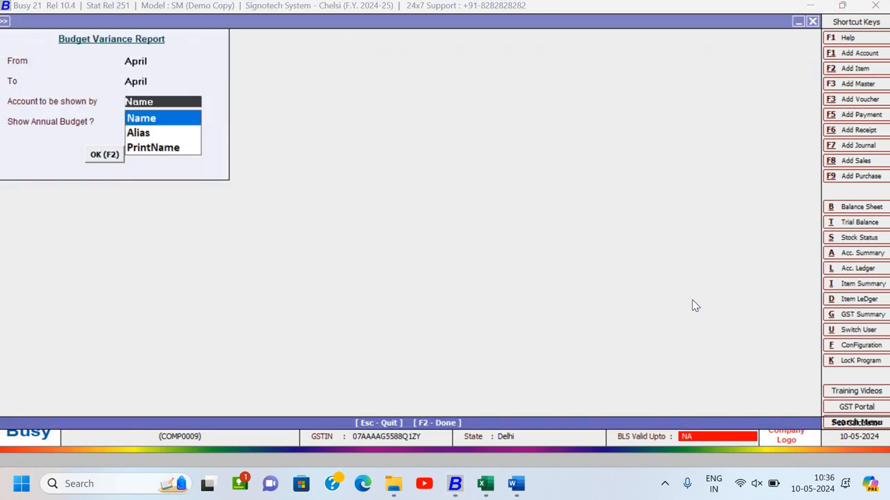
pyautogui.press('Return')
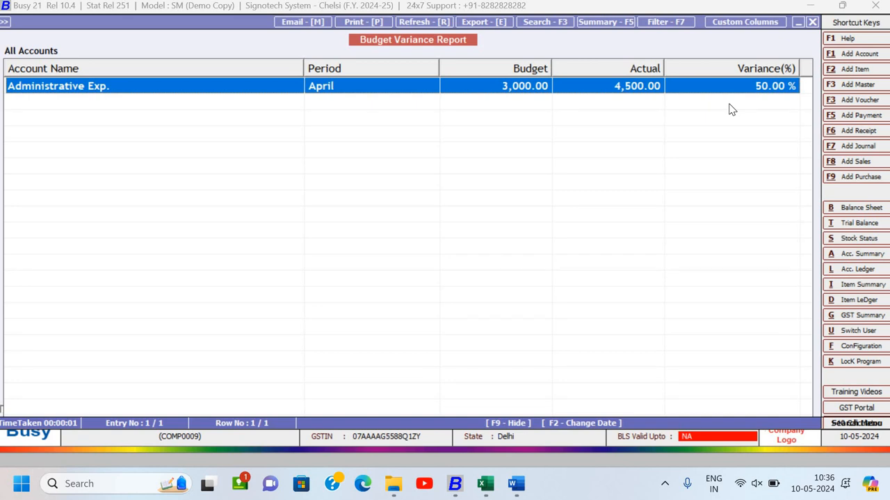
pyautogui.press('Escape')
pyautogui.press('Escape')
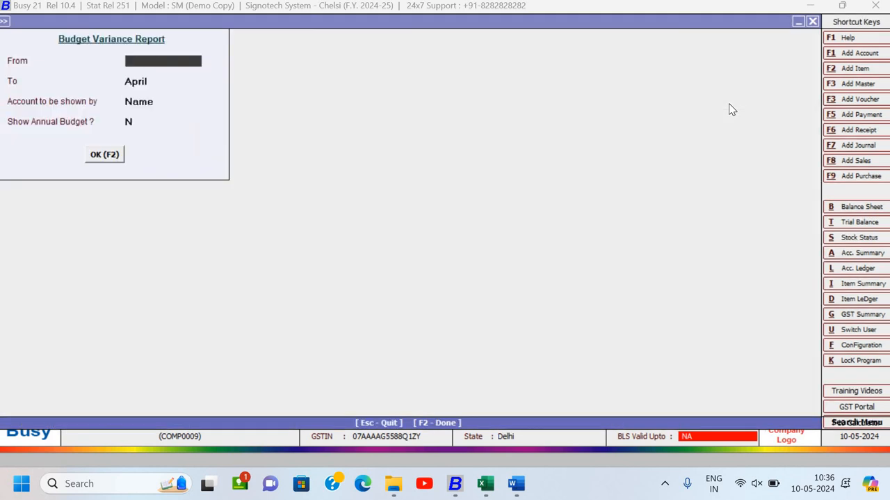
pyautogui.press('Escape')
# - Check the All Heads choice of the Budget Variance report and leave the Display menu without running the report
pyautogui.press('Return')
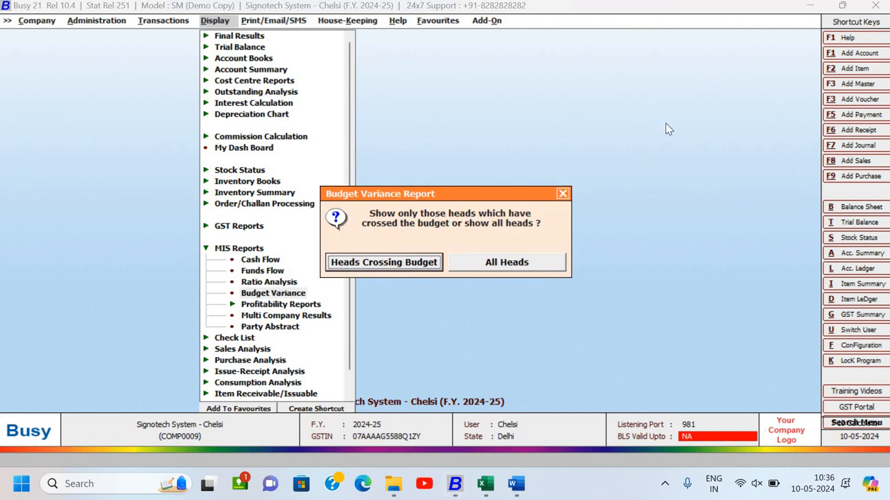
pyautogui.press('Right')
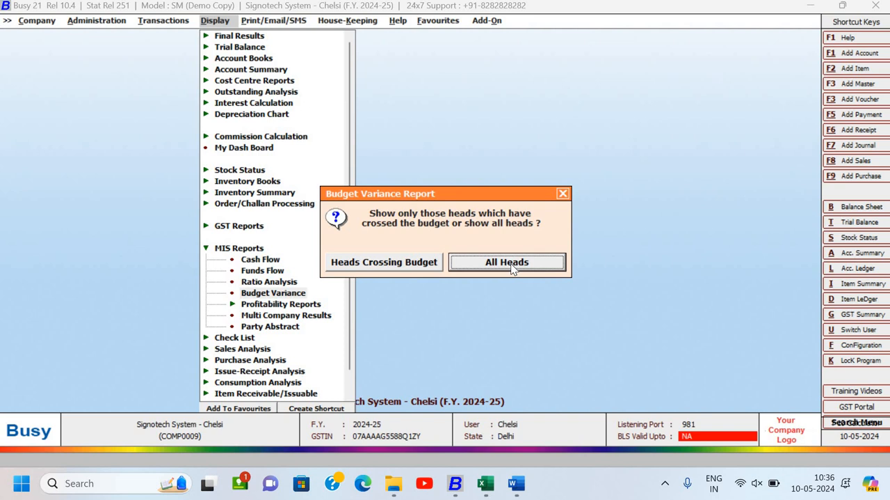
pyautogui.press('Escape')
pyautogui.press('Escape')
pyautogui.press('Escape')
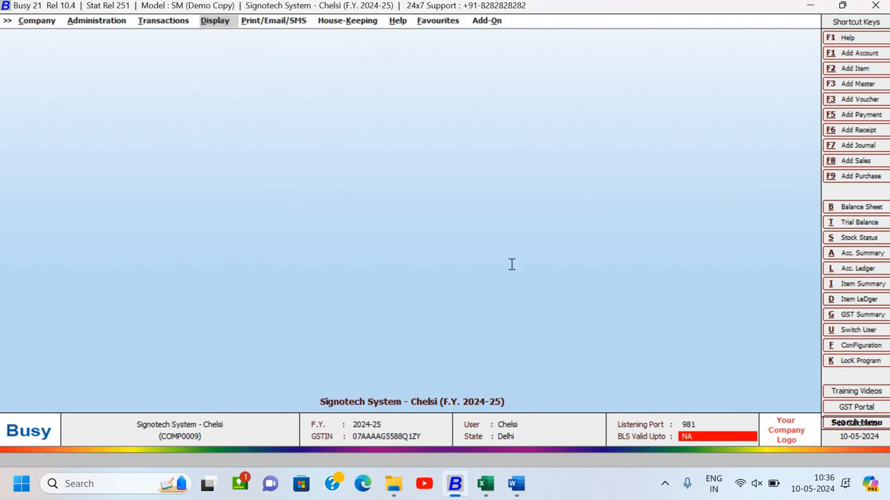
# - Check the Display Report list in the Word assignment document and return to Busy
pyautogui.hotkey('alt', 'Tab')
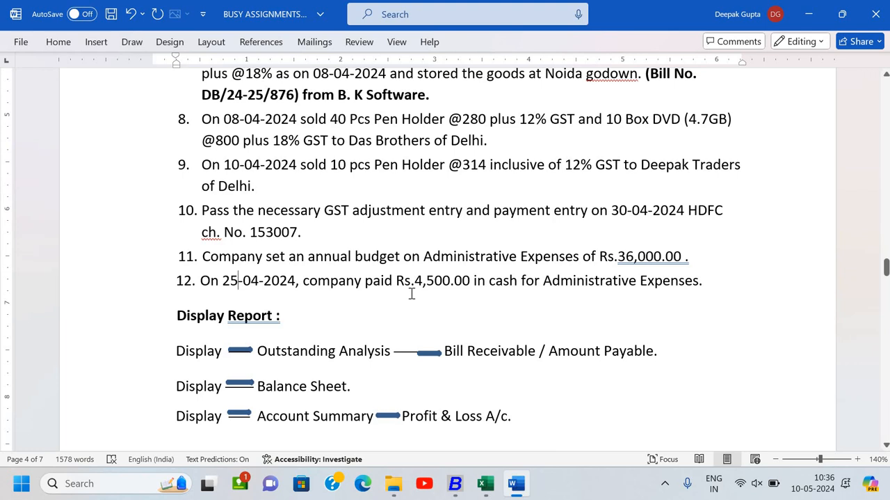
pyautogui.scroll(-1, 411, 294)
pyautogui.hotkey('alt', 'Tab')
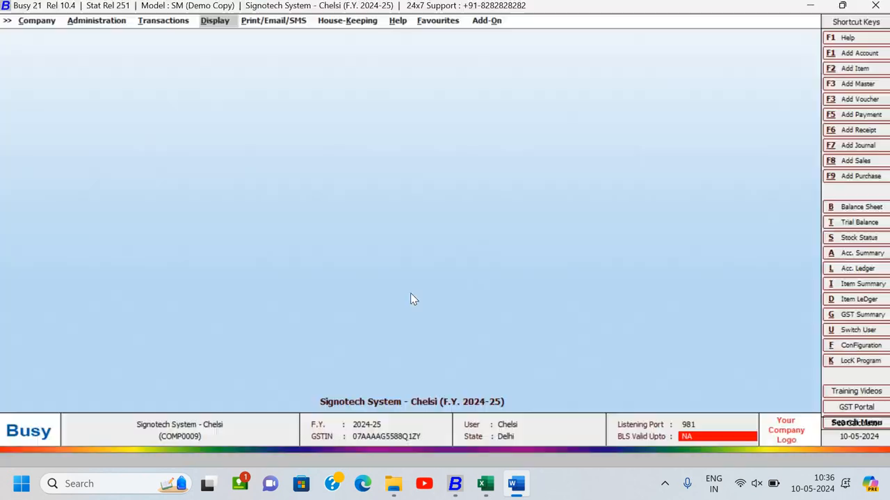
# - Display the Balance Sheet from Final Results in the Horizontal (Standard) format with the default options
pyautogui.press('Return')
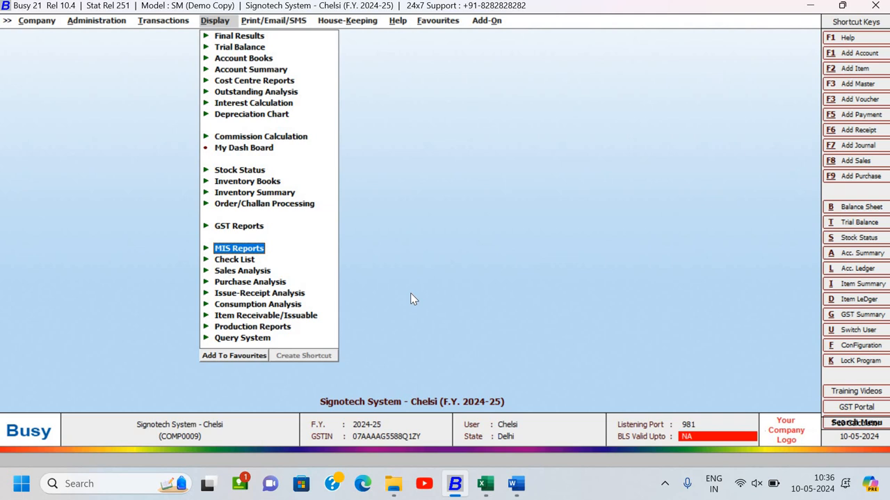
pyautogui.press('Up')
pyautogui.press('Up')
pyautogui.press('Up')
pyautogui.press('Up')
pyautogui.press('Up')
pyautogui.press('Up')
pyautogui.press('Up')
pyautogui.press('Up')
pyautogui.press('Up')
pyautogui.press('Up')
pyautogui.press('Up')
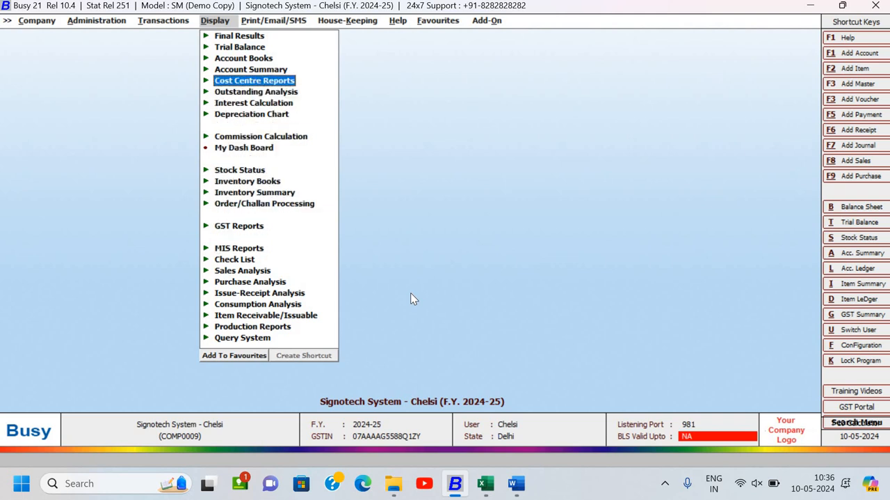
pyautogui.press('Up')
pyautogui.press('Up')
pyautogui.press('Up')
pyautogui.press('Up')
pyautogui.press('Return')
pyautogui.press('Return')
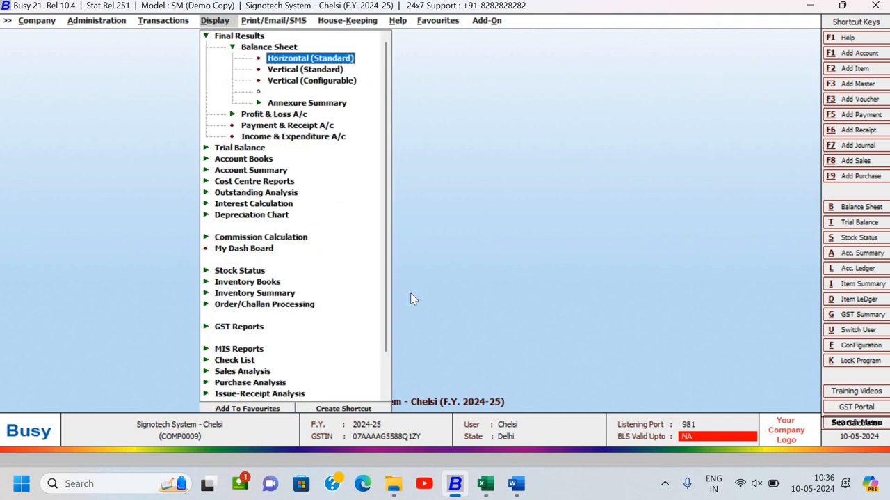
pyautogui.press('Return')
pyautogui.press('F2')
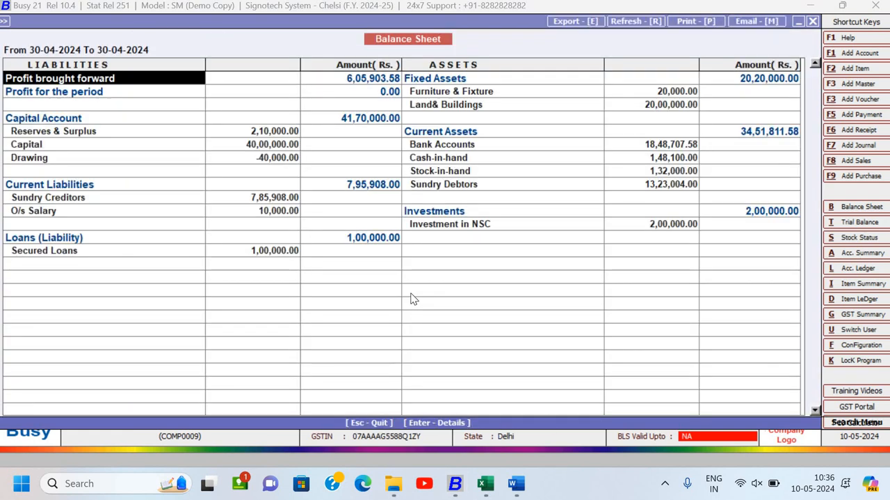
# - Look through the rows of the horizontal Balance Sheet to the end and close it
pyautogui.press('Down')
pyautogui.press('Down')
pyautogui.press('Down')
pyautogui.press('Down')
pyautogui.press('Down')
pyautogui.press('Down')
pyautogui.press('Down')
pyautogui.press('Down')
pyautogui.press('Down')
pyautogui.press('Down')
pyautogui.press('Down')
pyautogui.press('Down')
pyautogui.press('Down')
pyautogui.press('Down')
pyautogui.press('Down')
pyautogui.press('Down')
pyautogui.press('Down')
pyautogui.press('Down')
pyautogui.press('Down')
pyautogui.press('Down')
# - Display the Balance Sheet in the Vertical (Standard) format as at the end of 30-04-2024
pyautogui.press('Down')
pyautogui.press('Down')
pyautogui.press('Down')
pyautogui.press('Down')
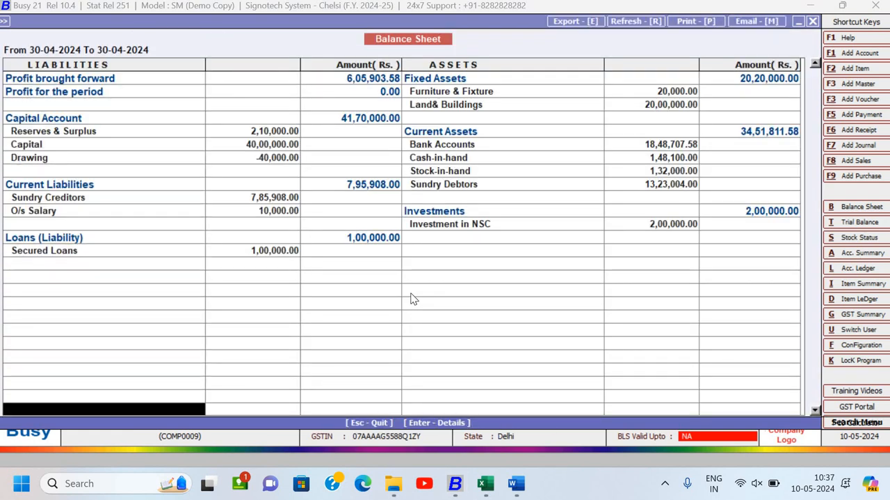
pyautogui.press('Escape')
pyautogui.press('Escape')
pyautogui.press('Down')
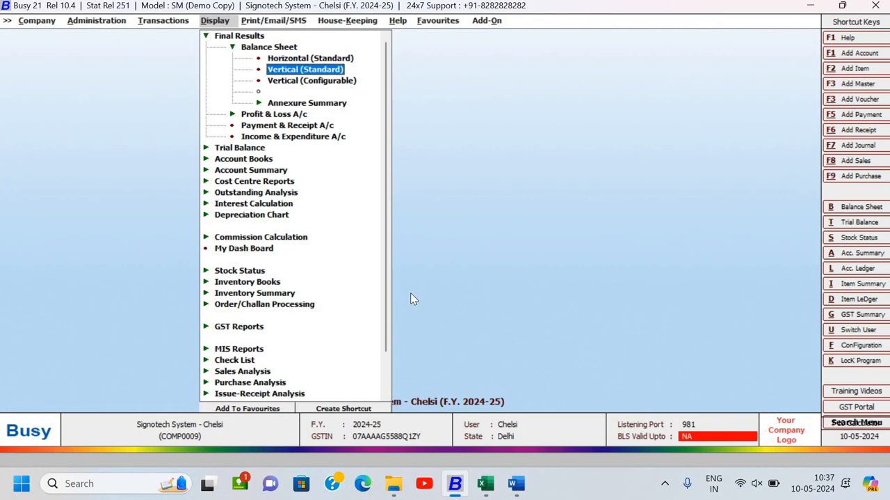
pyautogui.press('Return')
pyautogui.press('F2')
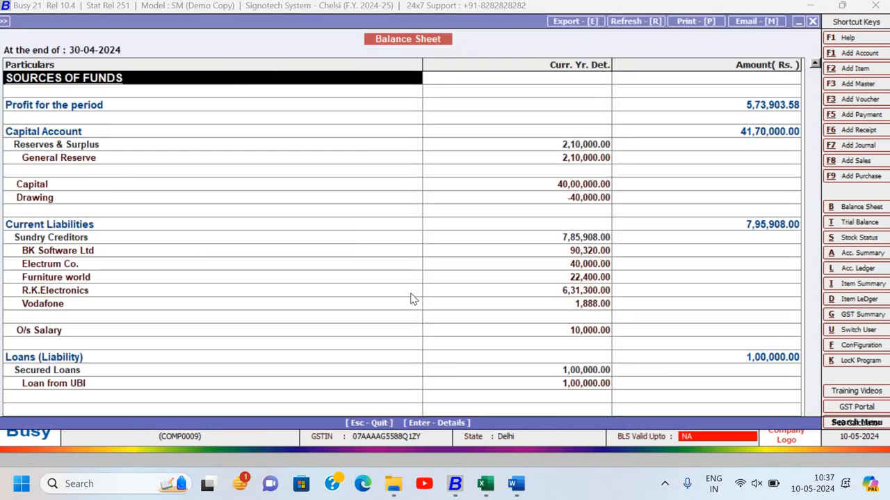
# - Examine the Sources of Funds and Application of Funds and their totals in the vertical Balance Sheet, and close it
pyautogui.press('Down')
pyautogui.press('Down')
pyautogui.press('Down')
pyautogui.press('Down')
pyautogui.press('Down')
pyautogui.press('Down')
pyautogui.press('Down')
pyautogui.press('Down')
pyautogui.press('Down')
pyautogui.press('Down')
pyautogui.press('Down')
pyautogui.press('Down')
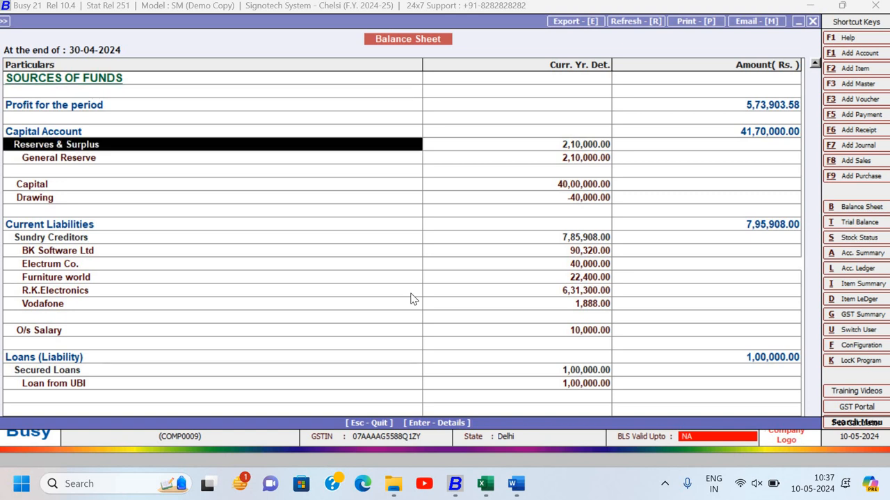
pyautogui.press('Down')
pyautogui.press('Down')
pyautogui.press('Down')
pyautogui.press('Down')
pyautogui.press('Down')
pyautogui.press('Down')
pyautogui.press('Down')
pyautogui.press('Up')
pyautogui.press('Up')
pyautogui.press('Up')
pyautogui.press('Up')
pyautogui.press('Up')
pyautogui.press('Up')
pyautogui.press('Up')
pyautogui.press('Up')
pyautogui.press('Up')
pyautogui.press('Up')
pyautogui.press('Up')
pyautogui.press('Up')
pyautogui.press('Up')
pyautogui.press('Up')
pyautogui.press('Up')
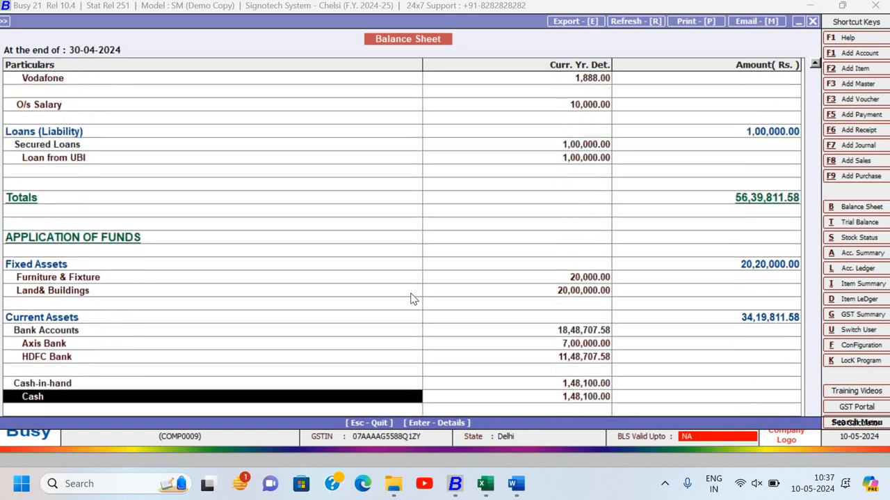
pyautogui.press('Right')
pyautogui.press('Right')
pyautogui.press('Up')
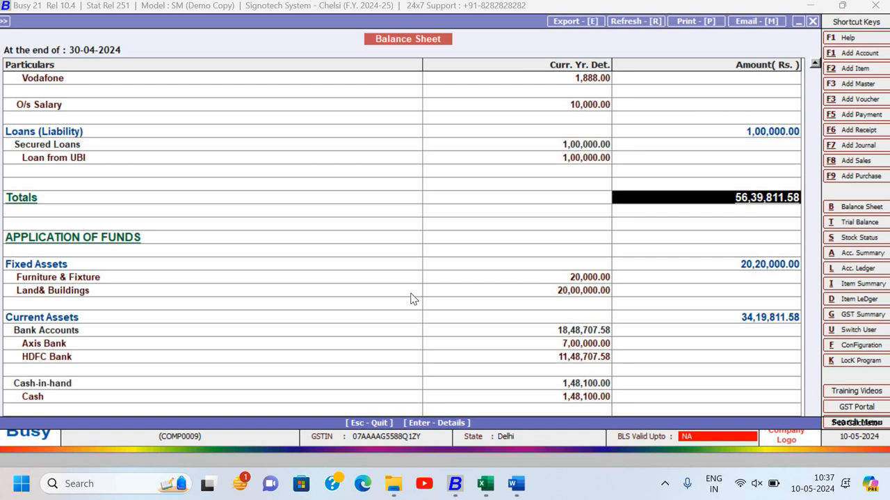
pyautogui.press('Down')
pyautogui.press('Down')
pyautogui.press('Down')
pyautogui.press('Down')
pyautogui.press('Down')
pyautogui.press('Down')
pyautogui.press('Down')
pyautogui.press('Down')
pyautogui.press('Down')
pyautogui.press('Down')
pyautogui.press('Down')
pyautogui.press('Down')
pyautogui.press('Down')
pyautogui.press('Down')
pyautogui.press('Down')
pyautogui.press('Down')
pyautogui.press('Down')
pyautogui.press('Down')
pyautogui.press('Down')
pyautogui.press('Down')
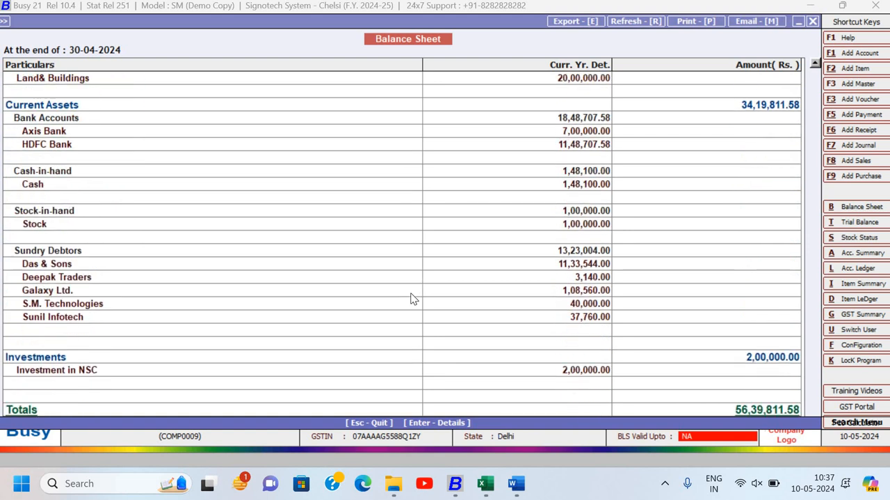
pyautogui.press('Escape')
pyautogui.press('Escape')
# - Display the Profit & Loss A/c in the Horizontal (Standard) format for 01-04-2024 to 30-04-2024
pyautogui.press('Down')
pyautogui.press('Return')
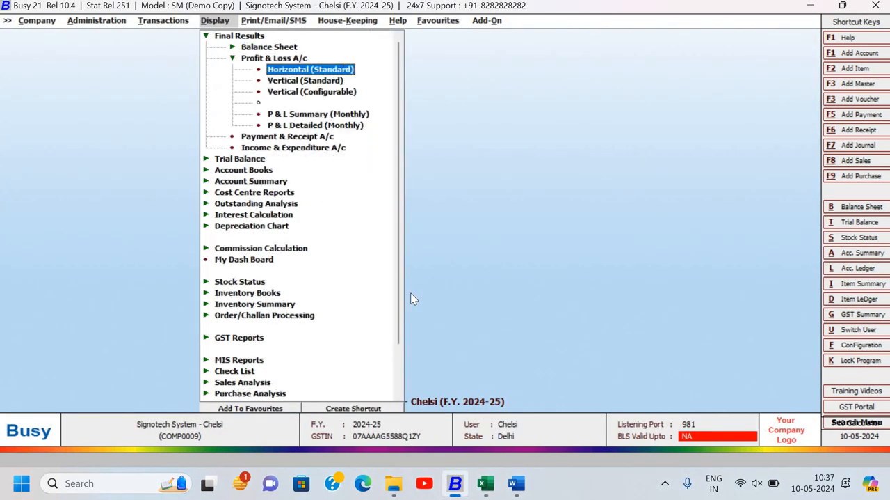
pyautogui.press('Return')
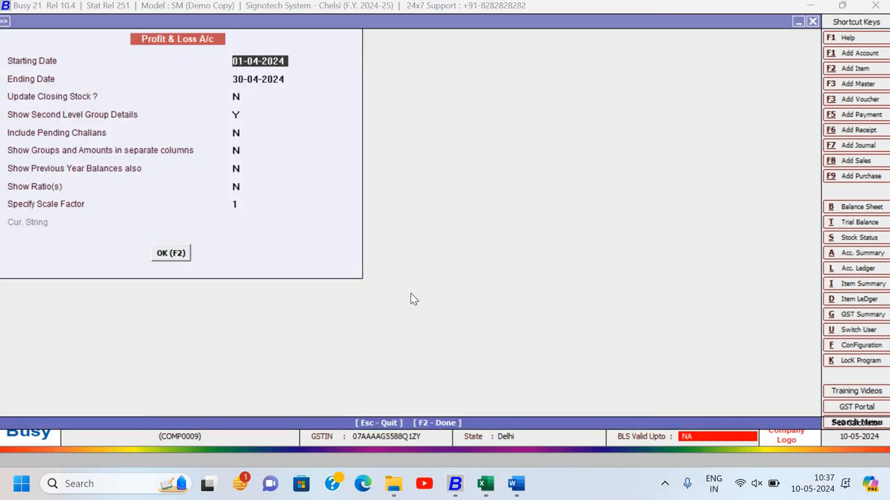
pyautogui.press('F2')
# - Look through the debit side of the Profit & Loss A/c down to the Nett Profit row
pyautogui.press('Down')
pyautogui.press('Down')
pyautogui.press('Down')
pyautogui.press('Down')
pyautogui.press('Down')
pyautogui.press('Down')
pyautogui.press('Down')
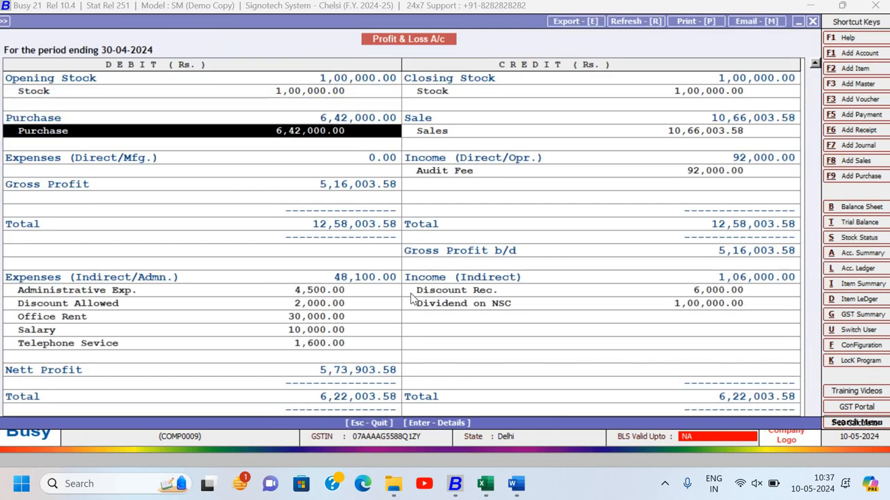
pyautogui.press('Down')
pyautogui.press('Down')
pyautogui.press('Down')
pyautogui.press('Down')
pyautogui.press('Down')
pyautogui.press('Down')
pyautogui.press('Down')
pyautogui.press('Down')
pyautogui.press('Down')
pyautogui.press('Down')
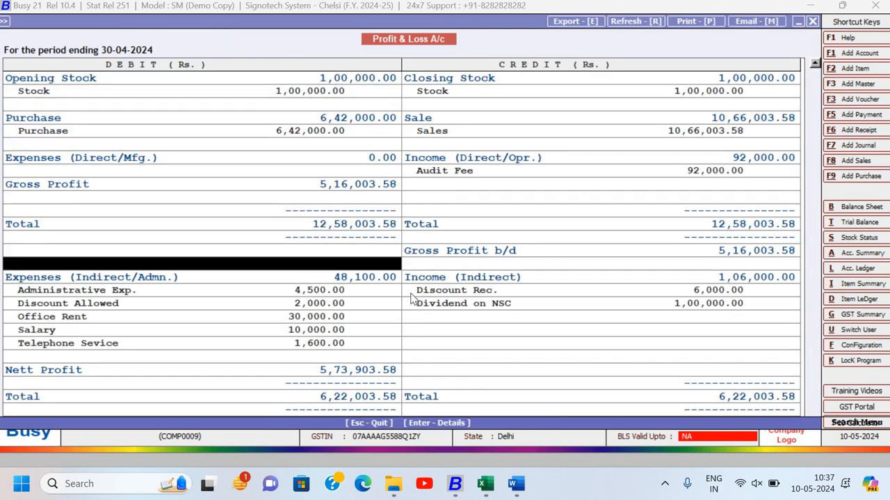
pyautogui.press('Down')
pyautogui.press('Down')
pyautogui.press('Down')
pyautogui.press('Down')
pyautogui.press('Down')
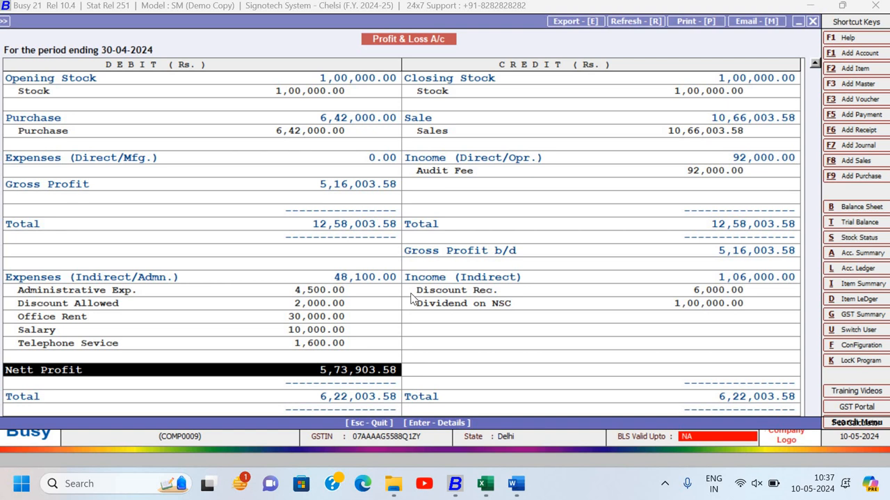
# - Examine Administrative Exp. and the other indirect expenses against Nett Profit in the Profit & Loss A/c, and close the report
pyautogui.press('Up')
pyautogui.press('Up')
pyautogui.press('Up')
pyautogui.press('Up')
pyautogui.press('Up')
pyautogui.press('Up')
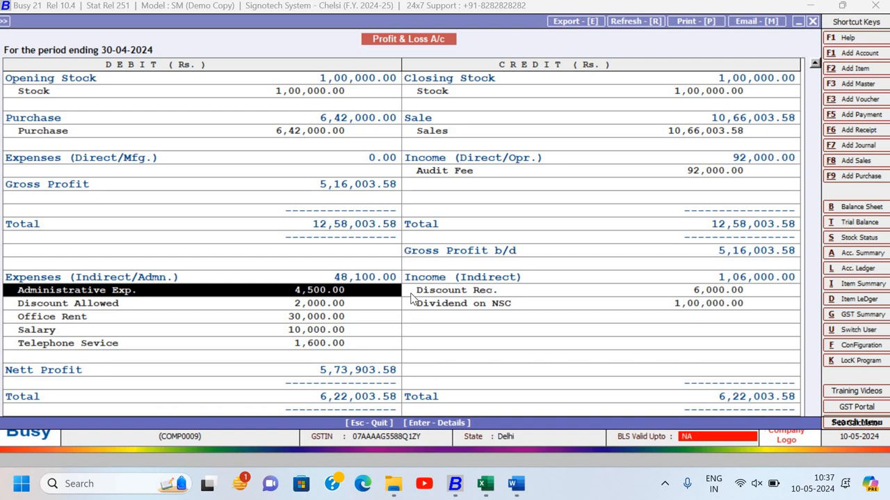
pyautogui.press('Down')
pyautogui.press('Down')
pyautogui.press('Down')
pyautogui.press('Down')
pyautogui.press('Down')
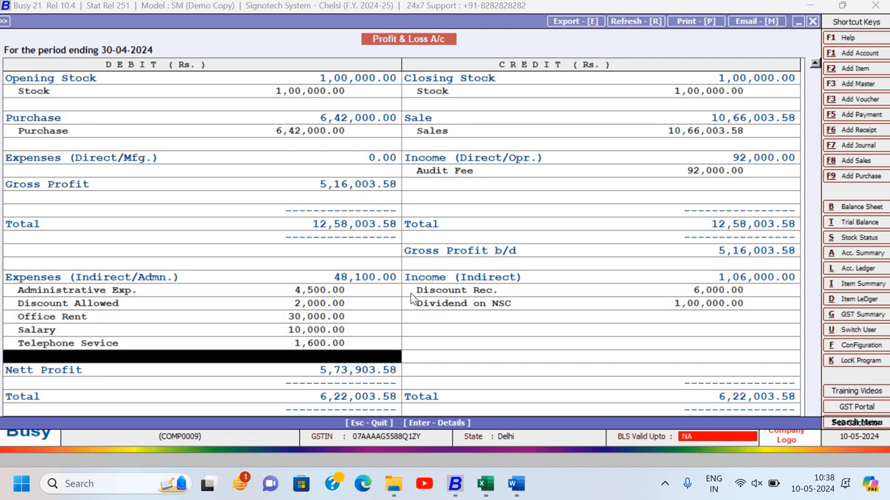
pyautogui.press('Up')
pyautogui.press('Up')
pyautogui.press('Up')
pyautogui.press('Up')
pyautogui.press('Up')
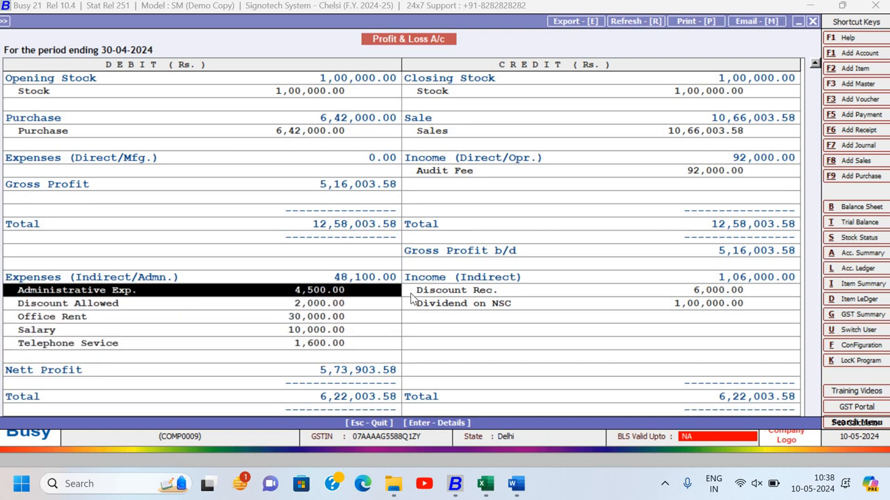
pyautogui.press('Down')
pyautogui.press('Down')
pyautogui.press('Down')
pyautogui.press('Down')
pyautogui.press('Down')
pyautogui.press('Down')
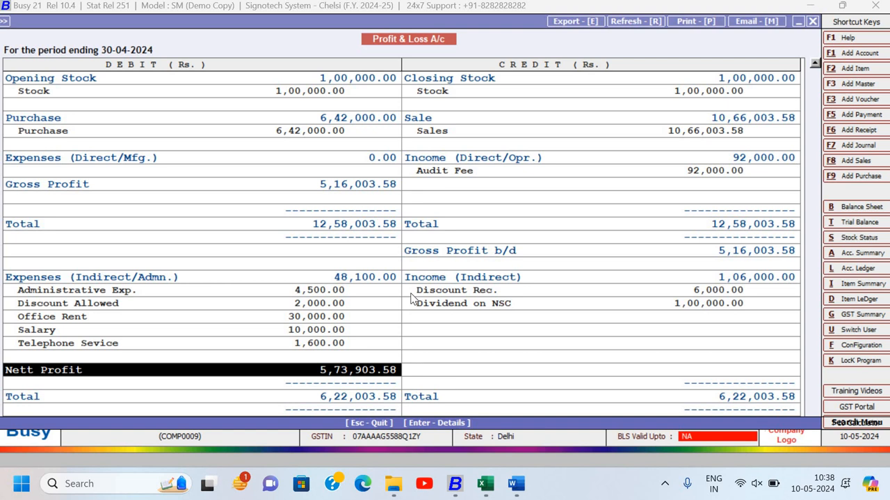
pyautogui.press('Escape')
pyautogui.press('Escape')
pyautogui.press('Escape')
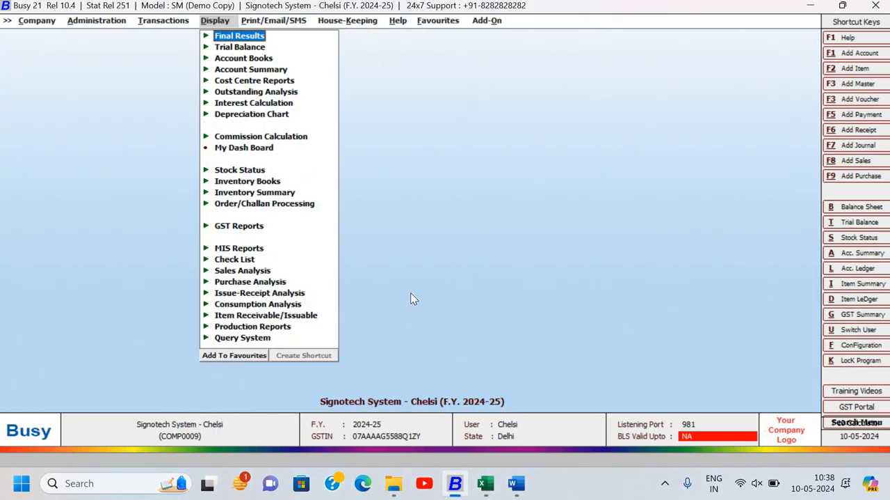
# - Switch to the assignment document in Word and read the Display Report list at the end of Assignment-4
pyautogui.press('Left')
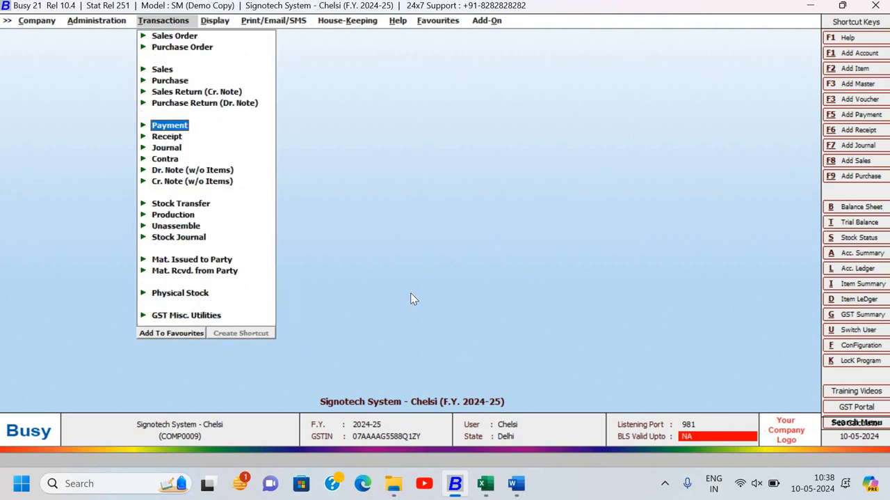
pyautogui.press('Left')
pyautogui.press('Left')
pyautogui.hotkey('alt', 'Tab')
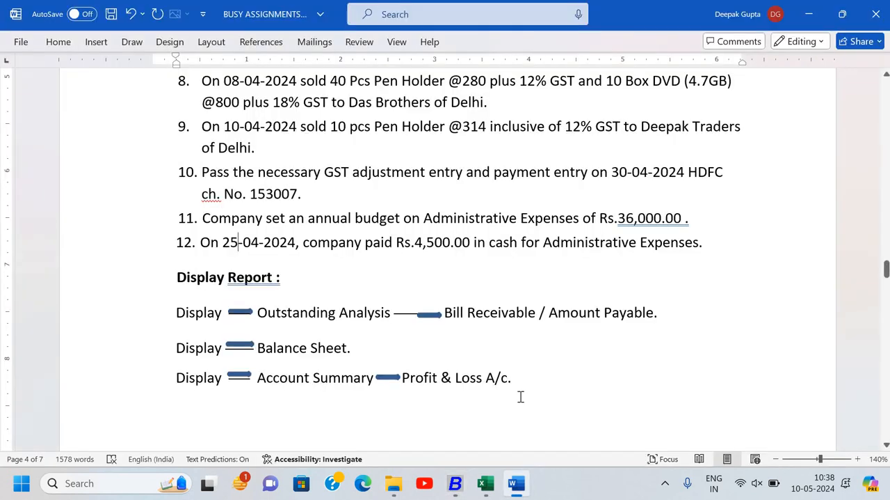
pyautogui.scroll(-3, 520, 396)
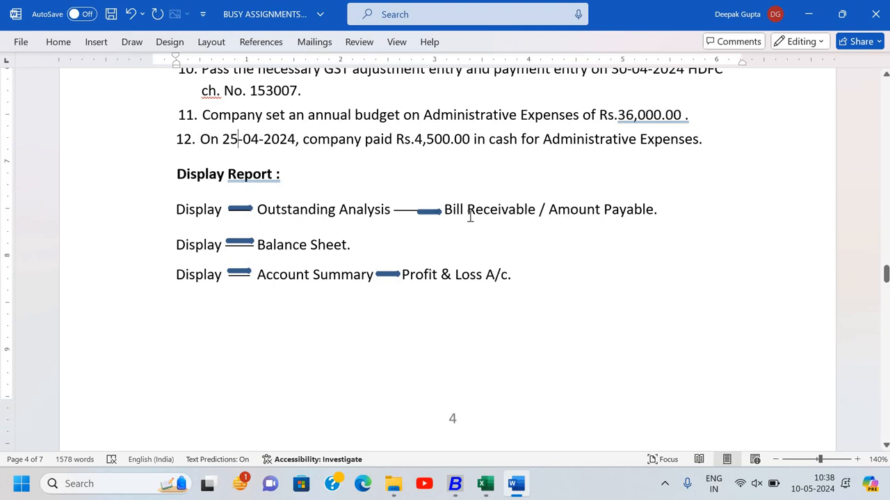
# - Return to Busy and open the Outstanding Analysis group of display reports, checking its name against the assignment document
pyautogui.hotkey('alt', 'Tab')
pyautogui.press('Right')
pyautogui.press('Right')
pyautogui.press('Right')
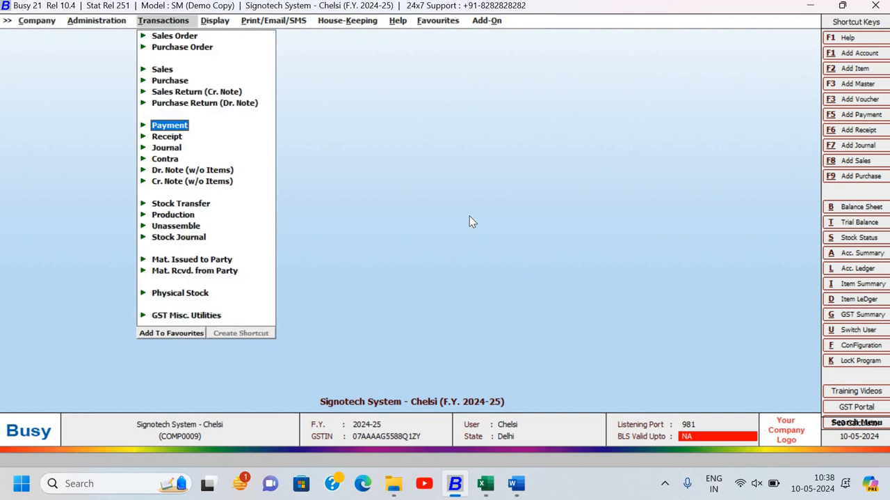
pyautogui.press('Down')
pyautogui.press('Down')
pyautogui.press('Down')
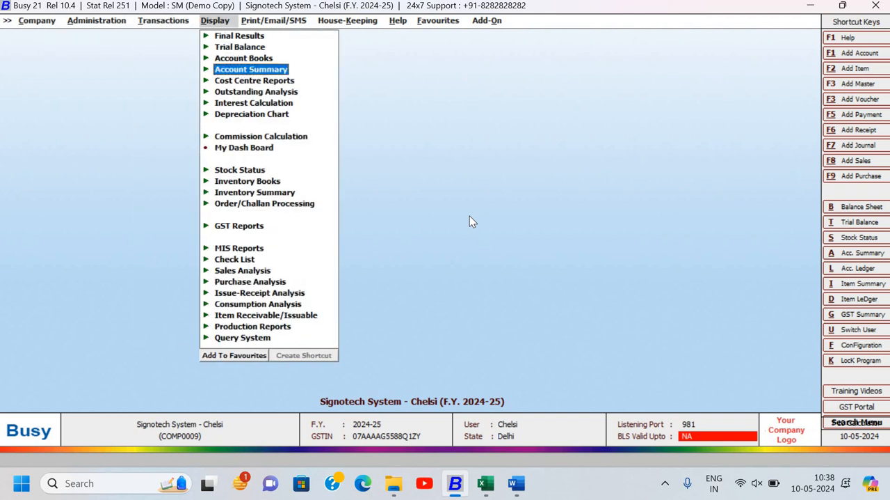
pyautogui.press('Down')
pyautogui.hotkey('alt', 'Tab')
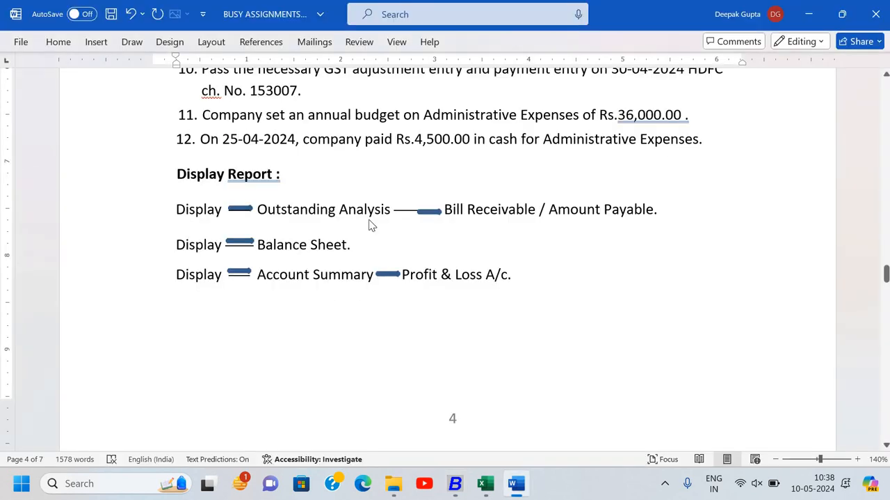
pyautogui.hotkey('alt', 'Tab')
pyautogui.press('Down')
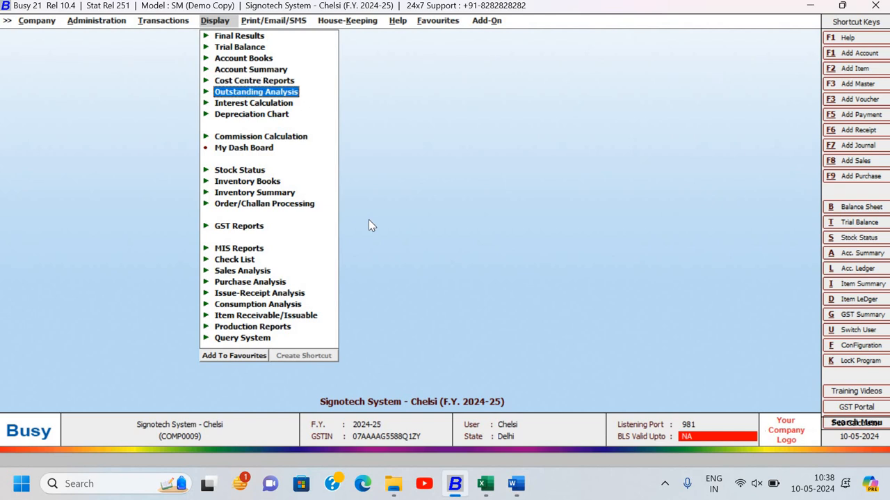
pyautogui.press('Return')
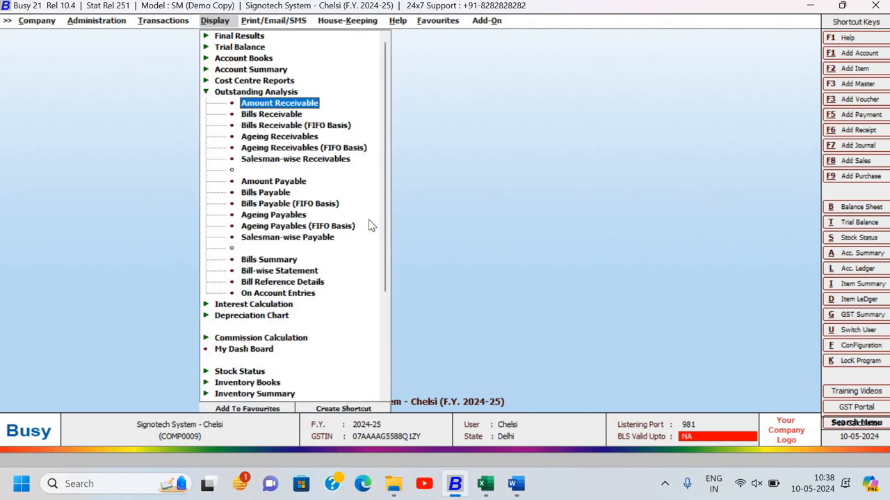
# - Display the Amount Receivable report as on 30-04-2024, with accounts shown by Name and no extra options
pyautogui.press('Return')
pyautogui.press('Return')
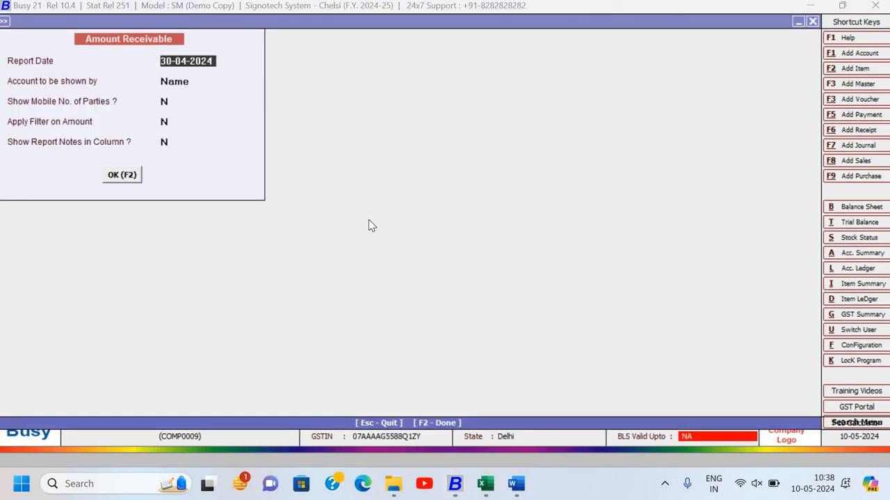
pyautogui.press('Return')
pyautogui.press('Return')
pyautogui.press('Return')
pyautogui.press('Return')
pyautogui.press('Return')
pyautogui.press('Return')
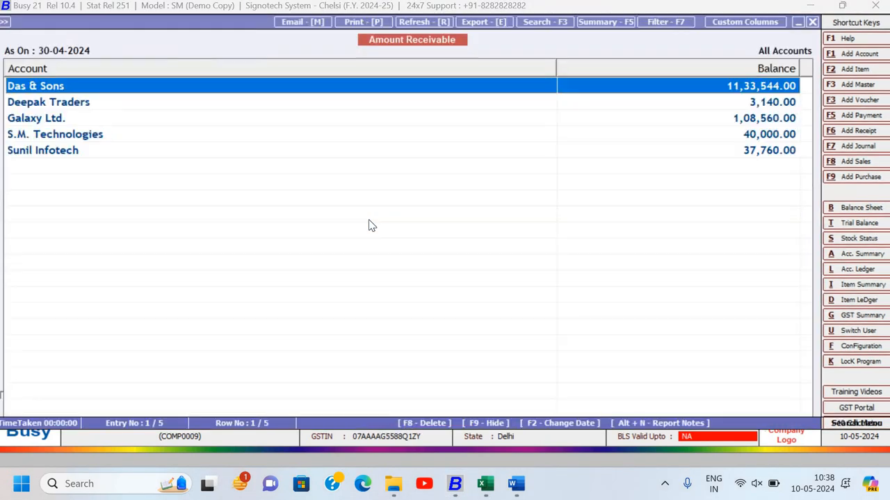
# - Look through all the party balances in the Amount Receivable report, and return to its options
pyautogui.press('Down')
pyautogui.press('Down')
pyautogui.press('Down')
pyautogui.press('Down')
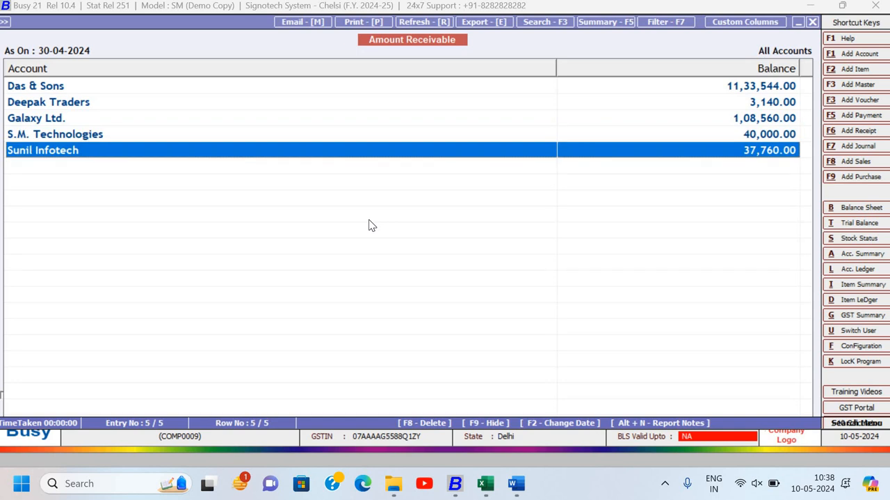
pyautogui.press('Escape')
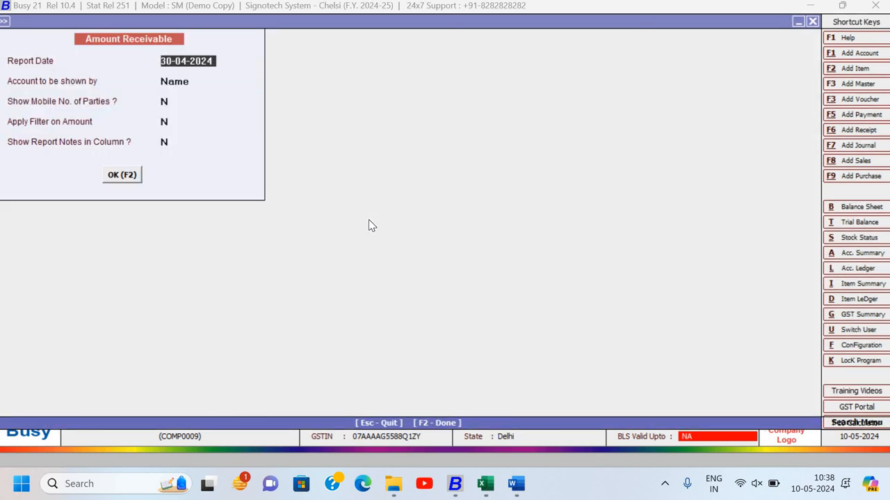
# - Set the Amount Receivable report to show the mobile numbers of parties
pyautogui.press('Return')
pyautogui.press('Return')
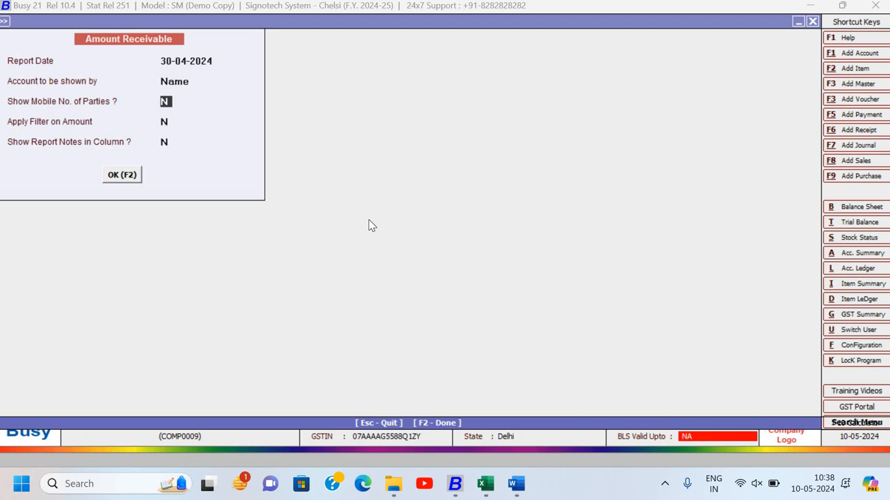
pyautogui.press('y')
pyautogui.press('Return')
# - Try to apply a filter on amount to the Amount Receivable report, then cancel it and set the option back to N
pyautogui.press('y')
pyautogui.press('Return')
pyautogui.click(184, 123)
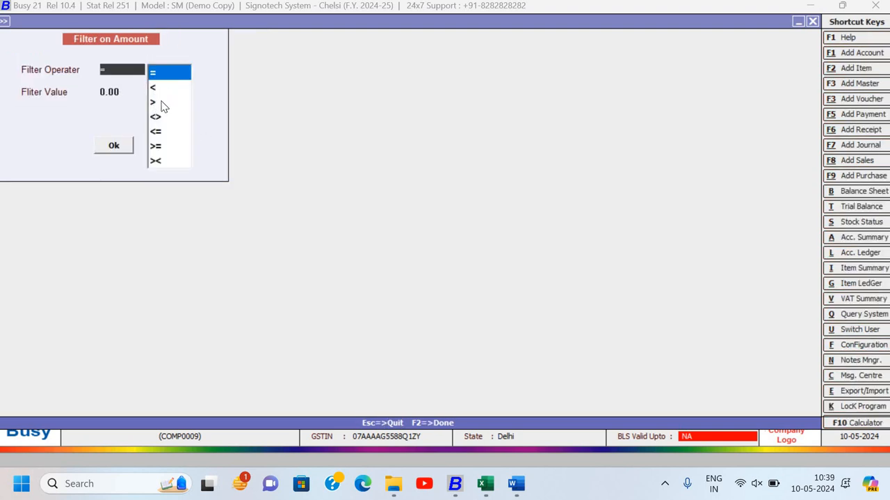
pyautogui.press('Escape')
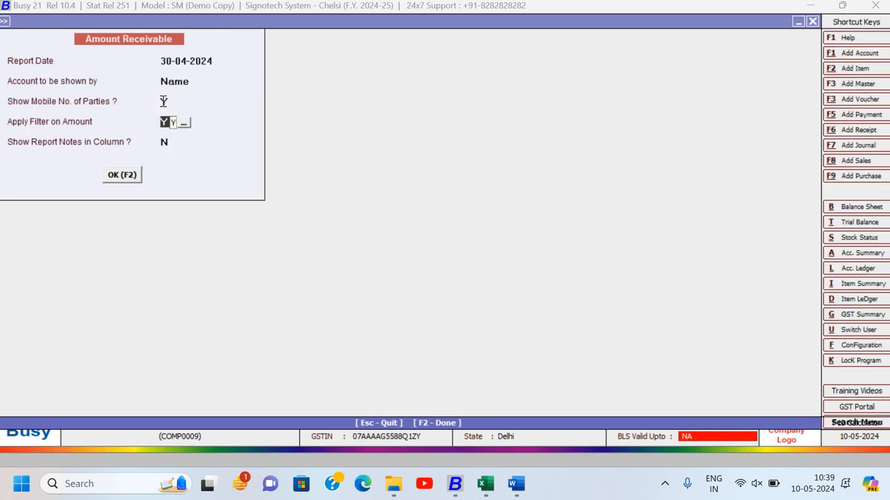
pyautogui.write('n')
pyautogui.press('Return')
# - Turn on report notes in a column and display the Amount Receivable report
pyautogui.write('y')
pyautogui.press('Return')
pyautogui.press('Return')
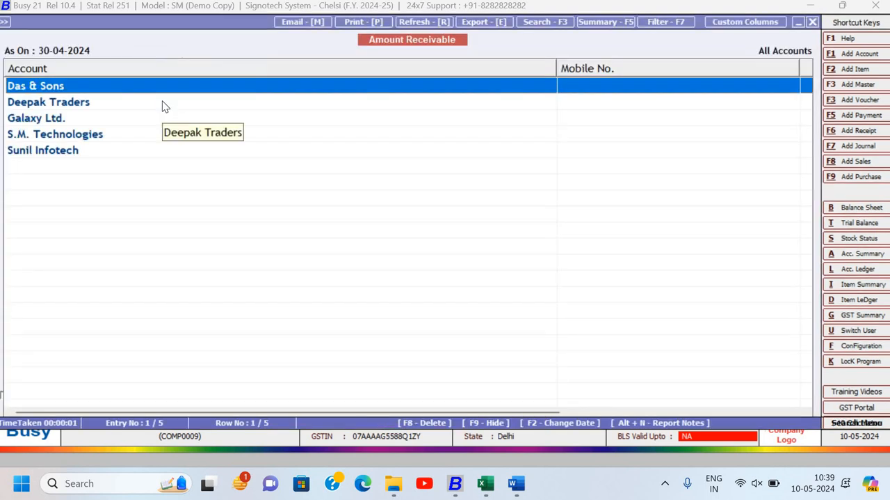
# - Examine the Mobile No., Balance and Notes columns of the Amount Receivable report, and close it
pyautogui.press('Down')
pyautogui.press('Down')
pyautogui.press('Down')
pyautogui.press('Up')
pyautogui.press('Up')
pyautogui.press('Up')
pyautogui.press('Right')
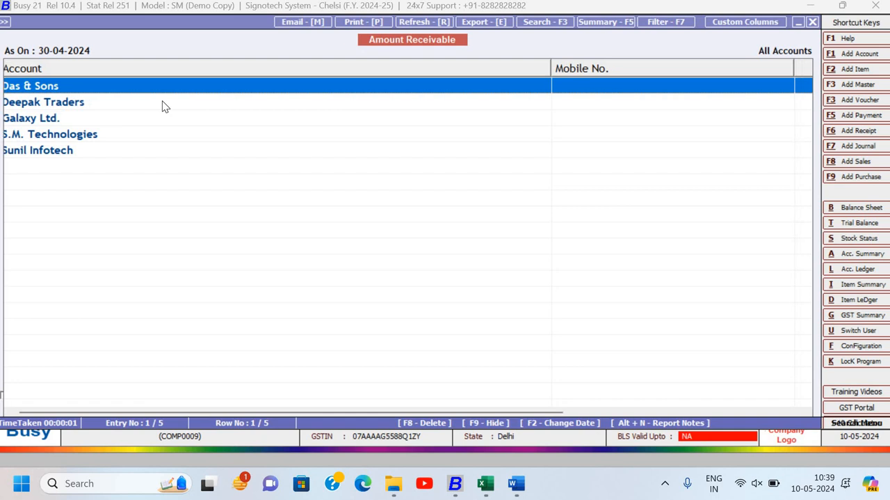
pyautogui.press('Right')
pyautogui.press('Right')
pyautogui.press('Right')
pyautogui.press('Right')
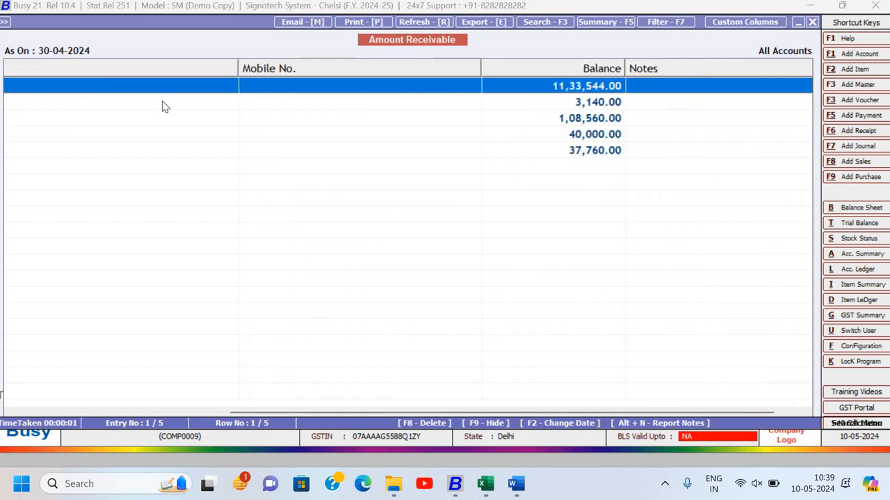
pyautogui.press('Right')
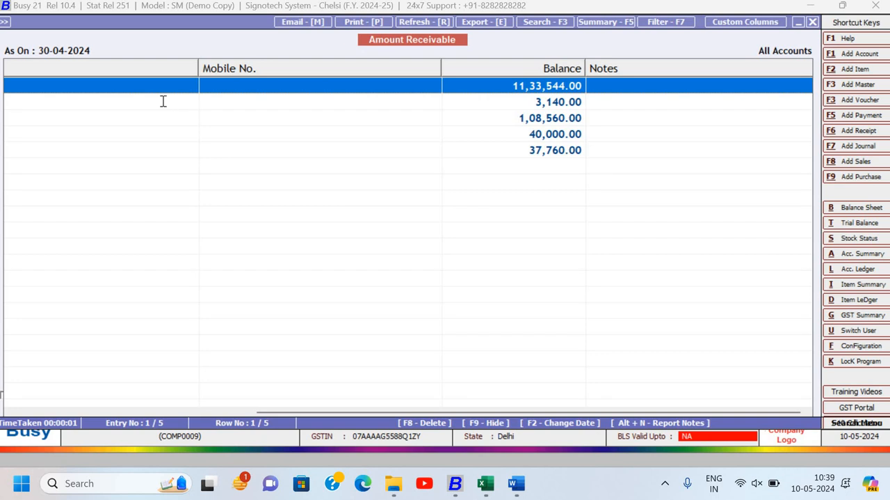
pyautogui.press('Escape')
pyautogui.press('Escape')
pyautogui.press('Escape')
pyautogui.press('Escape')
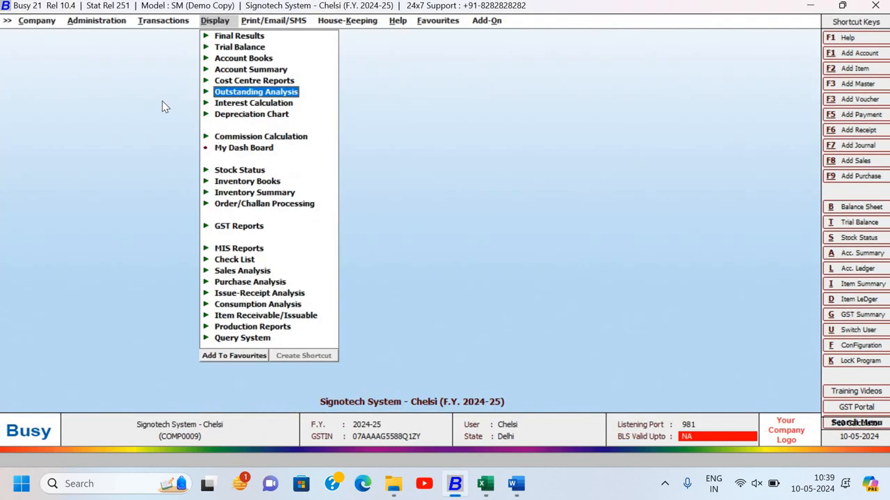
# - Browse the Outstanding Analysis reports from the receivables down to Amount Payable
pyautogui.press('Return')
pyautogui.press('Down')
pyautogui.press('Down')
pyautogui.press('Down')
pyautogui.press('Down')
pyautogui.press('Down')
pyautogui.press('Down')
pyautogui.press('Down')
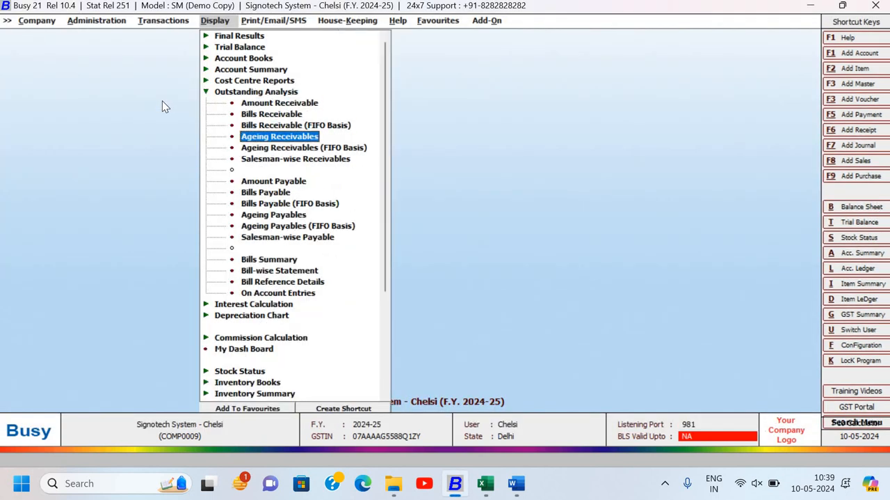
pyautogui.press('Up')
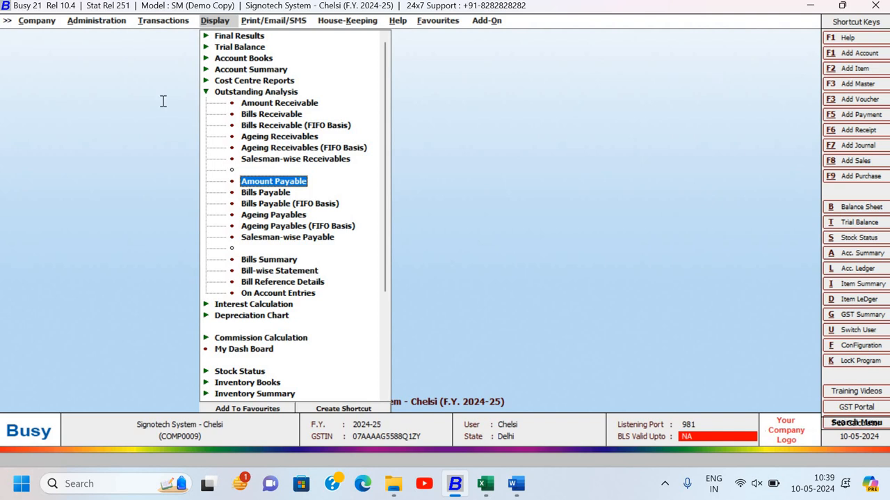
# - Switch to the Word document and read Assignment-5 from its TDS transactions down to the HDFC Bank reconciliation table
pyautogui.hotkey('alt', 'Tab')
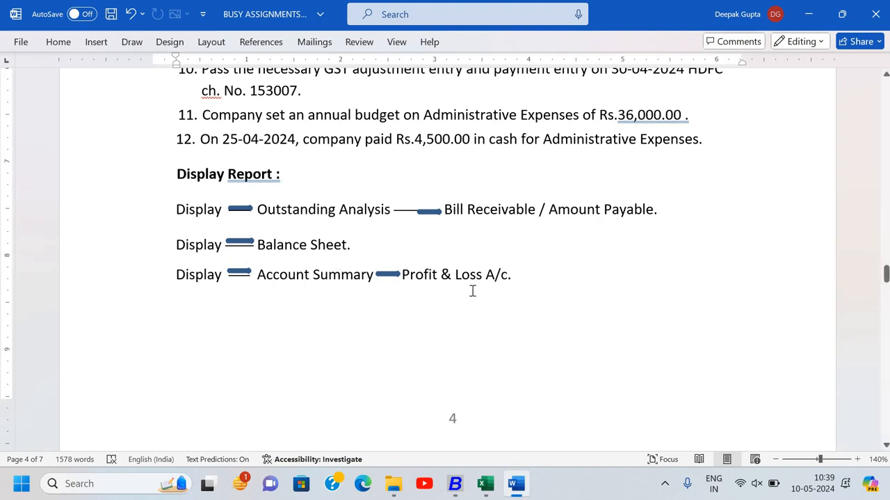
pyautogui.scroll(-10, 472, 290)
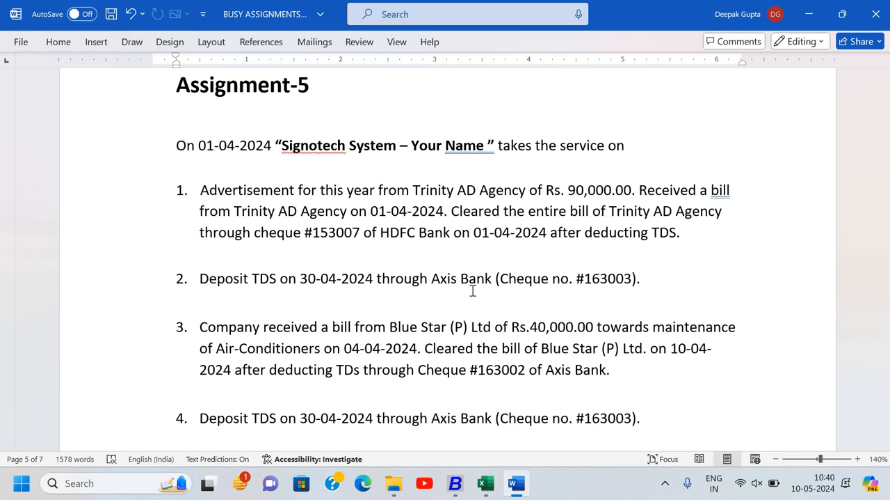
pyautogui.scroll(-3, 472, 291)
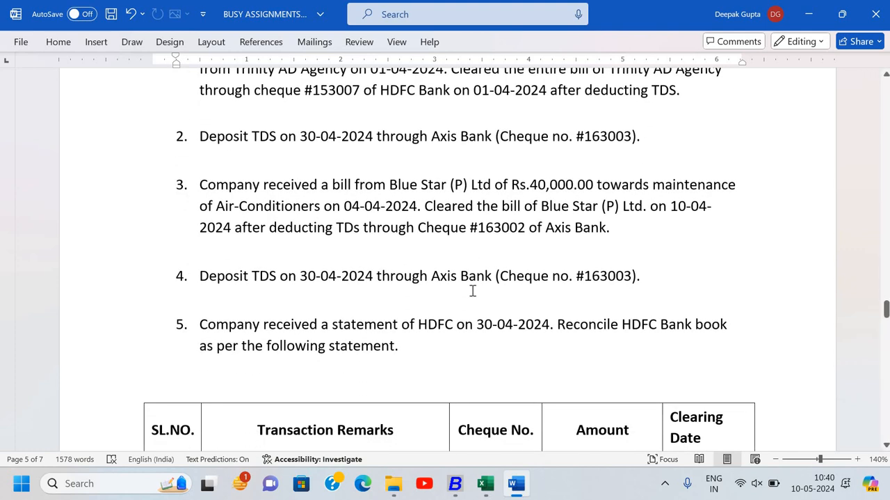
pyautogui.scroll(3, 472, 291)
pyautogui.scroll(-1, 472, 290)
pyautogui.scroll(-1, 473, 290)
pyautogui.scroll(3, 472, 291)
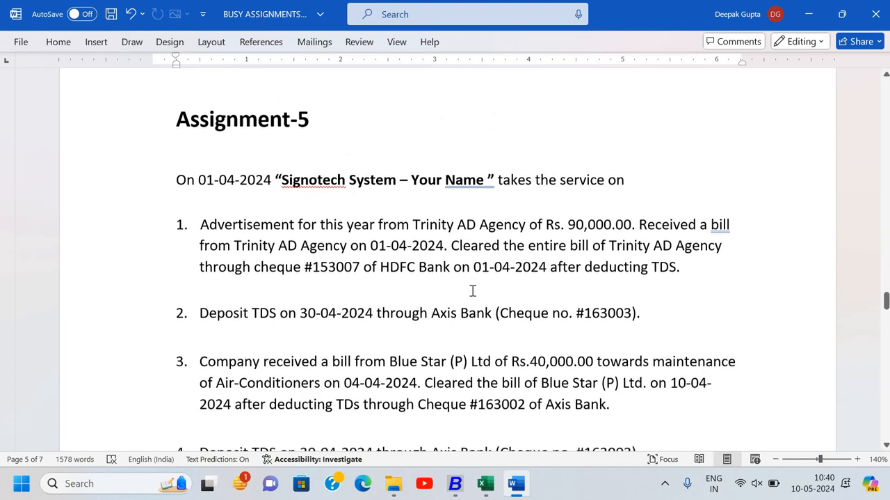
pyautogui.scroll(-1, 472, 291)
pyautogui.scroll(-10, 472, 290)
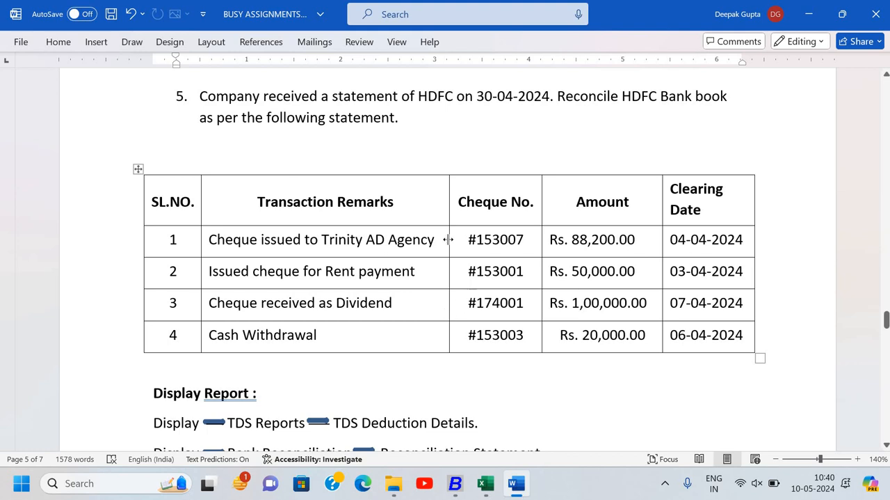
# - Review the Assignment-5 transactions and reconciliation statement again, glance at the Magic Box assignment, and return to the start of Assignment-5
pyautogui.scroll(4, 423, 242)
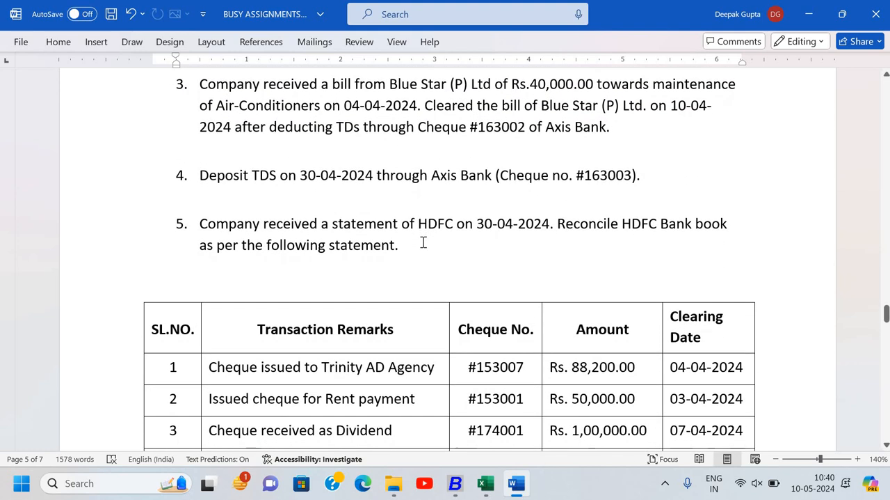
pyautogui.scroll(1, 423, 242)
pyautogui.scroll(1, 423, 242)
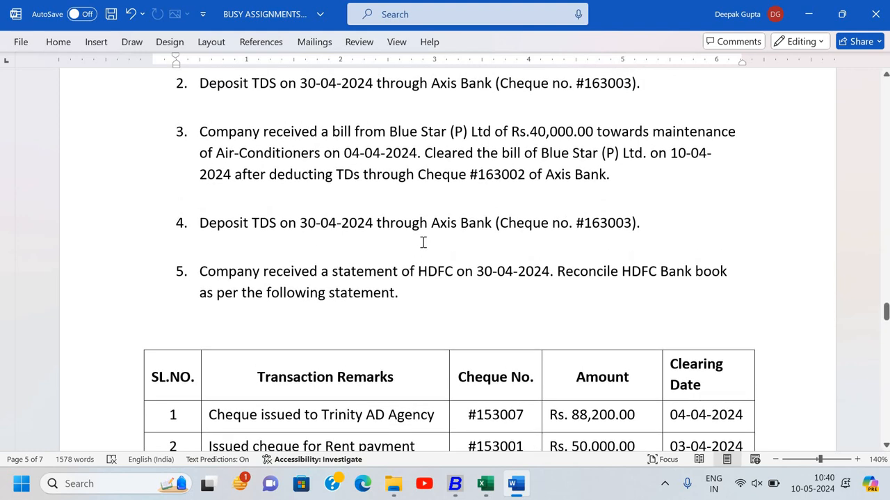
pyautogui.scroll(2, 423, 242)
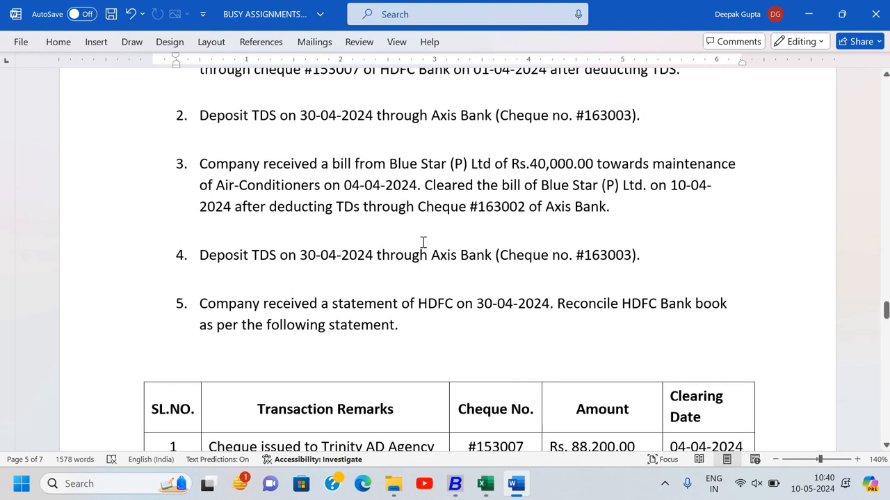
pyautogui.scroll(-3, 423, 241)
pyautogui.scroll(-10, 423, 242)
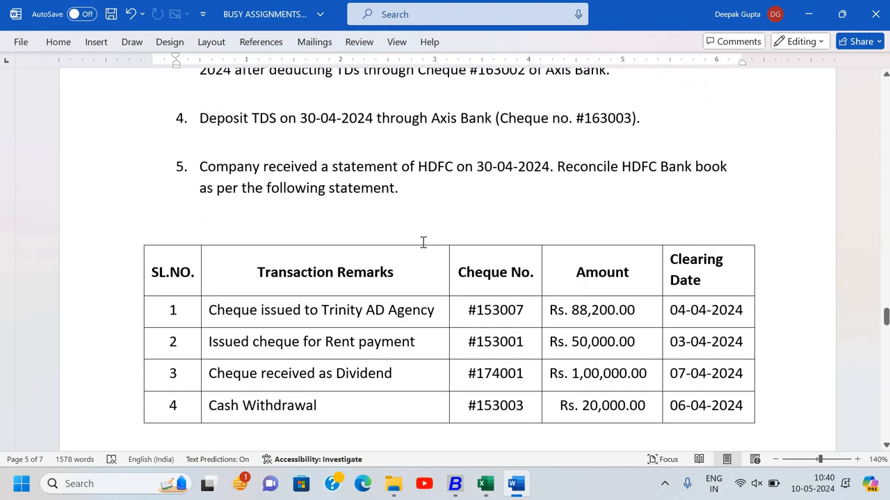
pyautogui.scroll(-3, 423, 242)
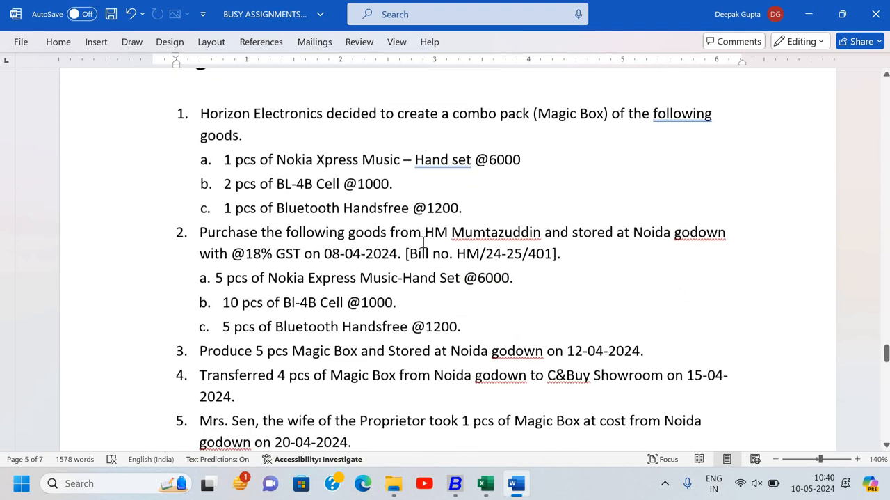
pyautogui.scroll(10, 423, 241)
pyautogui.scroll(5, 423, 242)
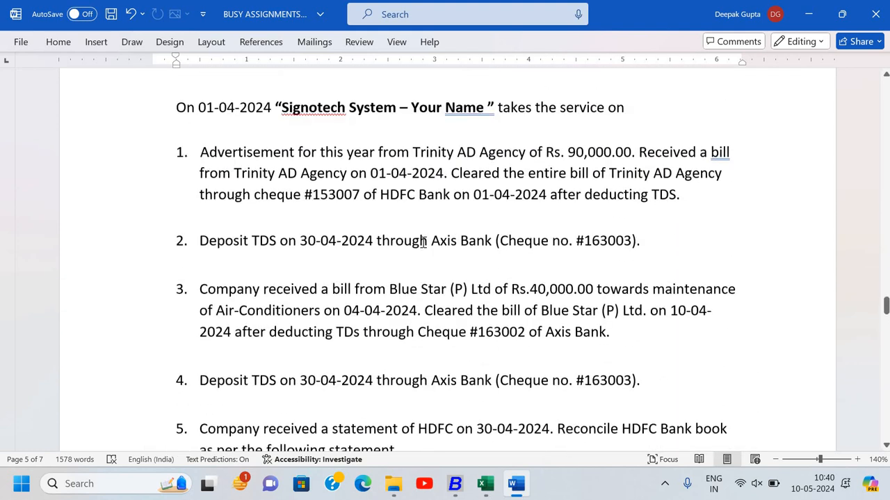